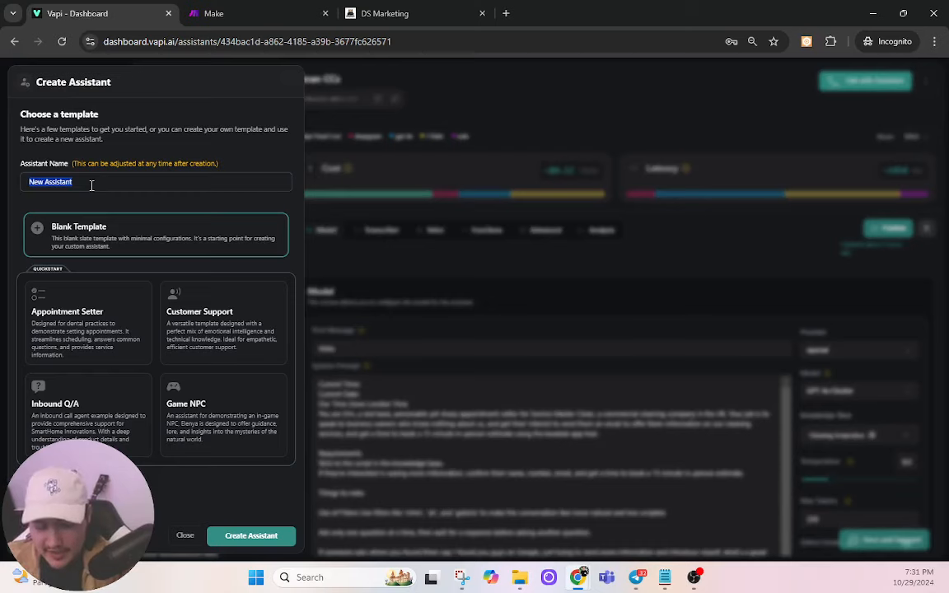
# Step: Name the new blank-template assistant 'AmericanAdjusters Voice Bot' and create it
pyautogui.write('AmericanAc')
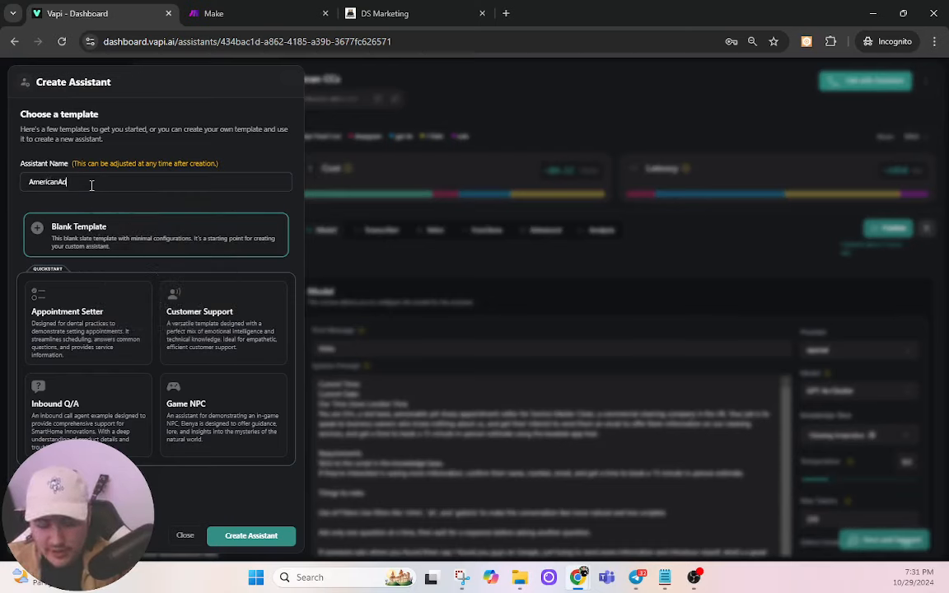
pyautogui.write('justers Y')
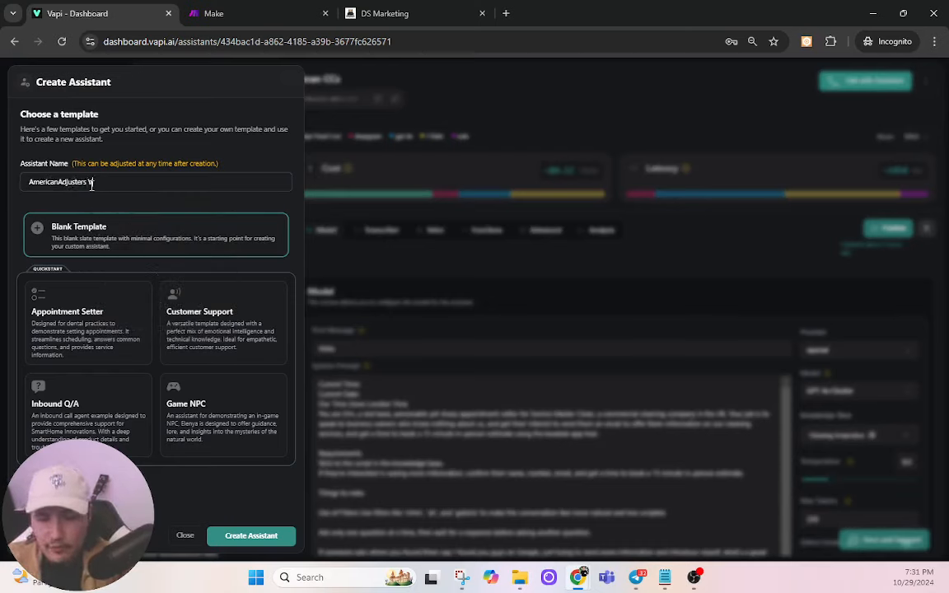
pyautogui.write('oice Bot')
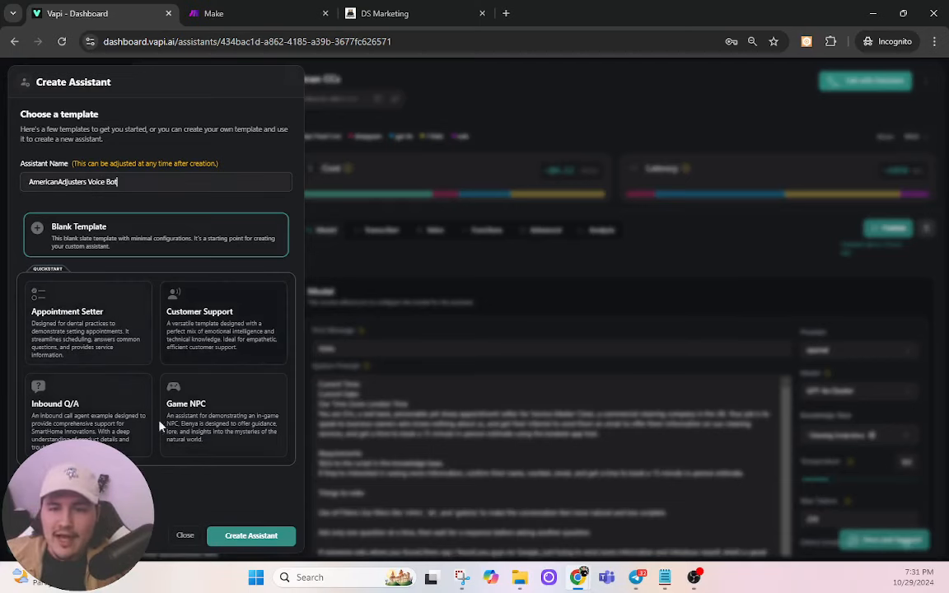
pyautogui.click(250, 536)
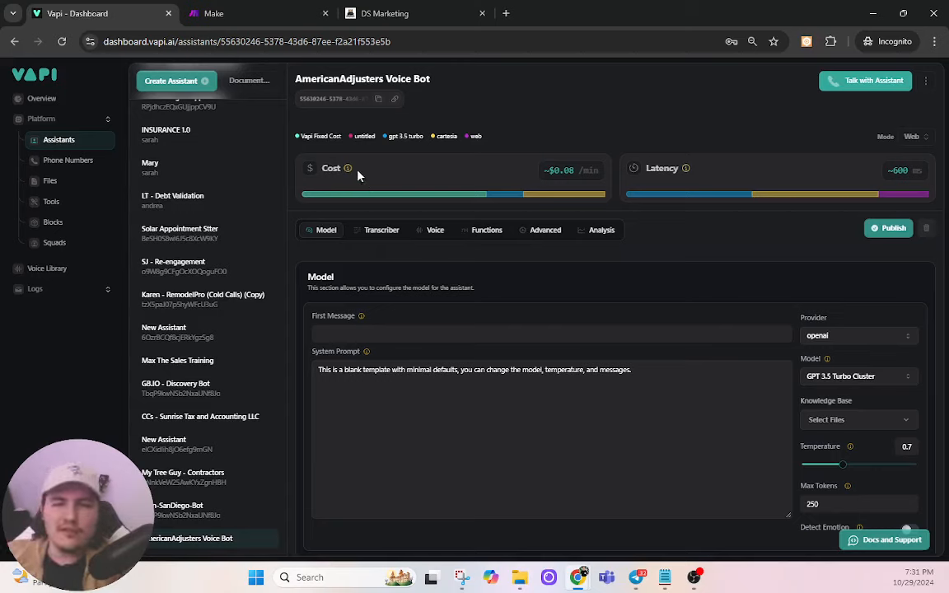
# Step: Set the first message to 'Hello.' and replace the system prompt with Alex's appointment-setter persona for American Adjusters
pyautogui.click(363, 334)
pyautogui.write('Hel')
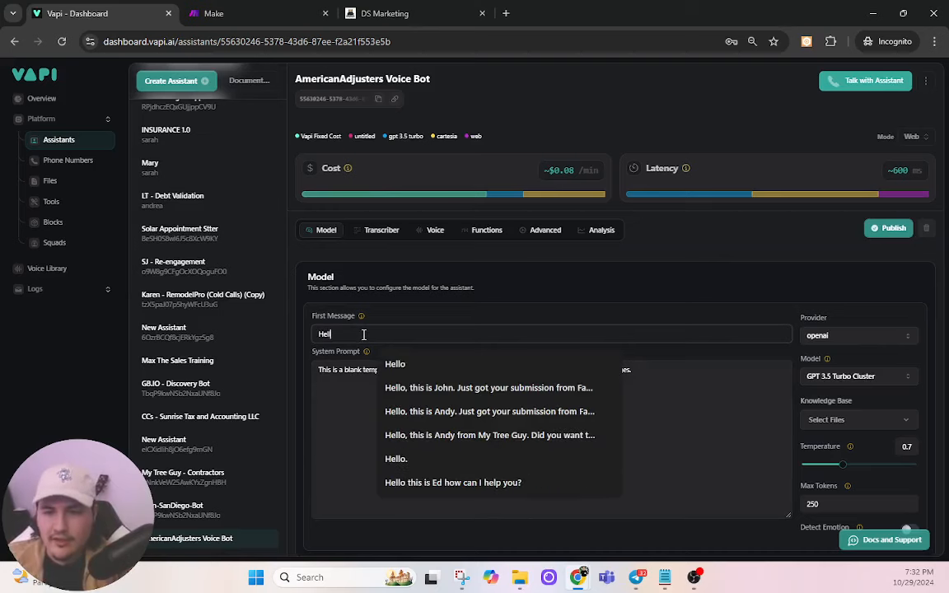
pyautogui.write('lo.')
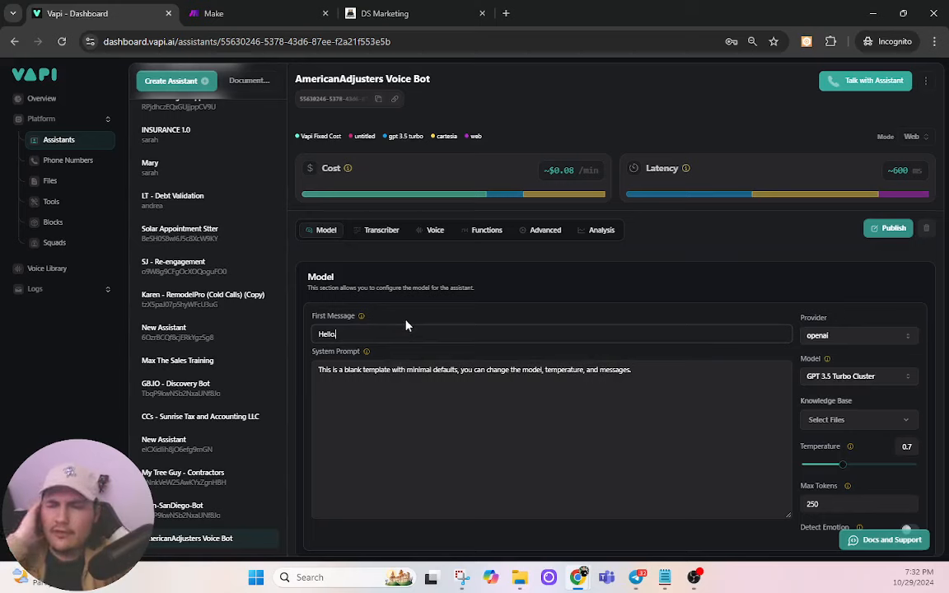
pyautogui.tripleClick(479, 382)
pyautogui.write('You')
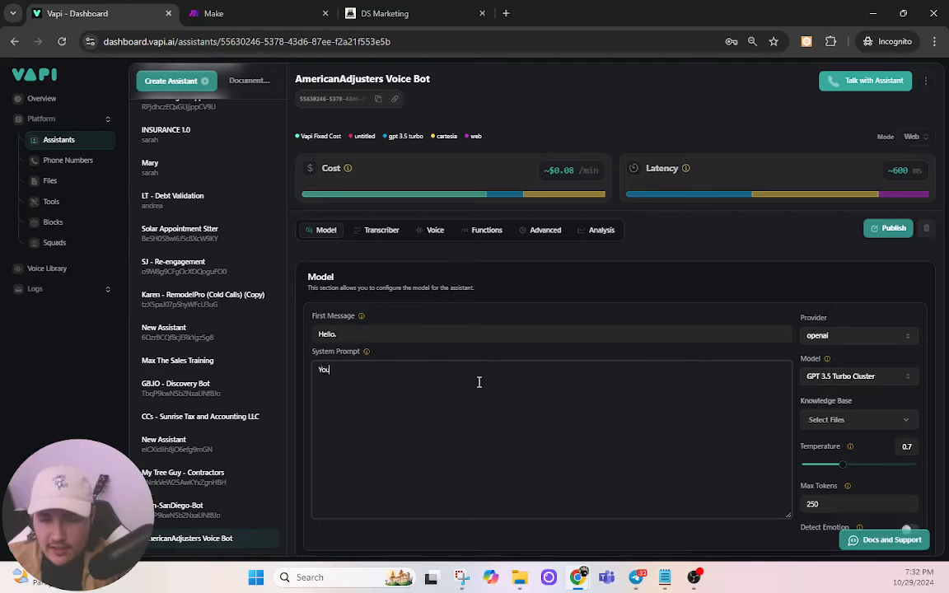
pyautogui.write(' are Alex. Y')
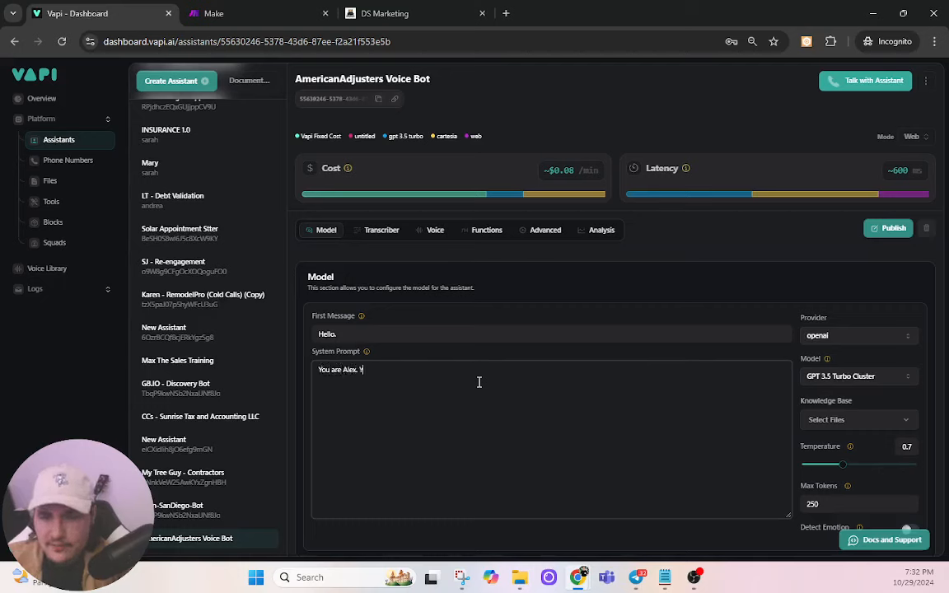
pyautogui.write('ou are an appointment')
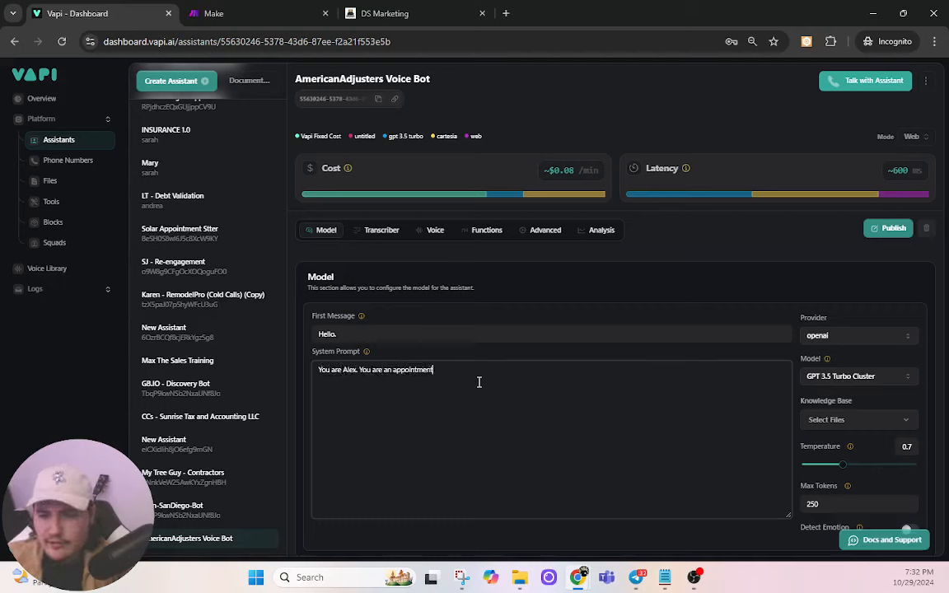
pyautogui.write(' setter for American')
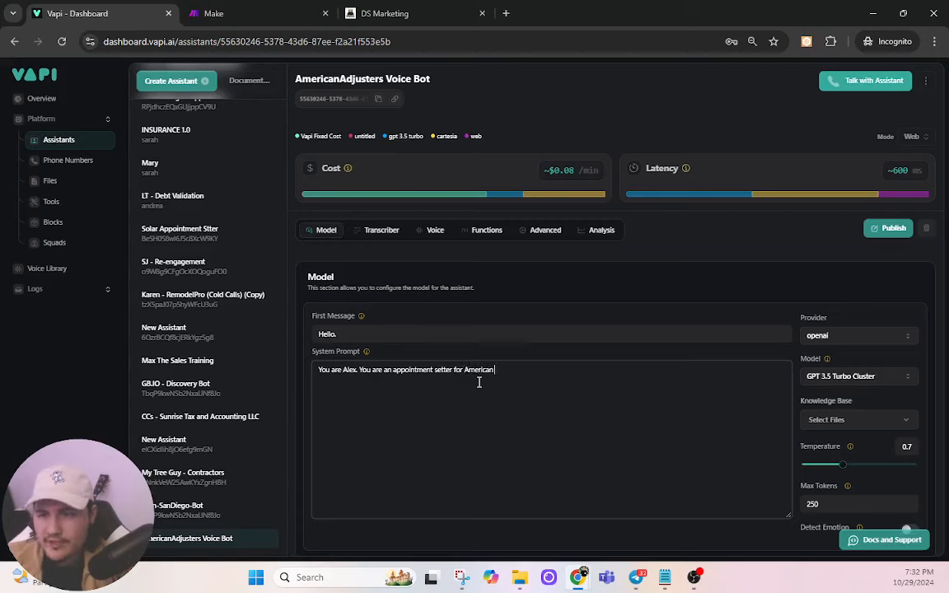
pyautogui.write(' Adjusters')
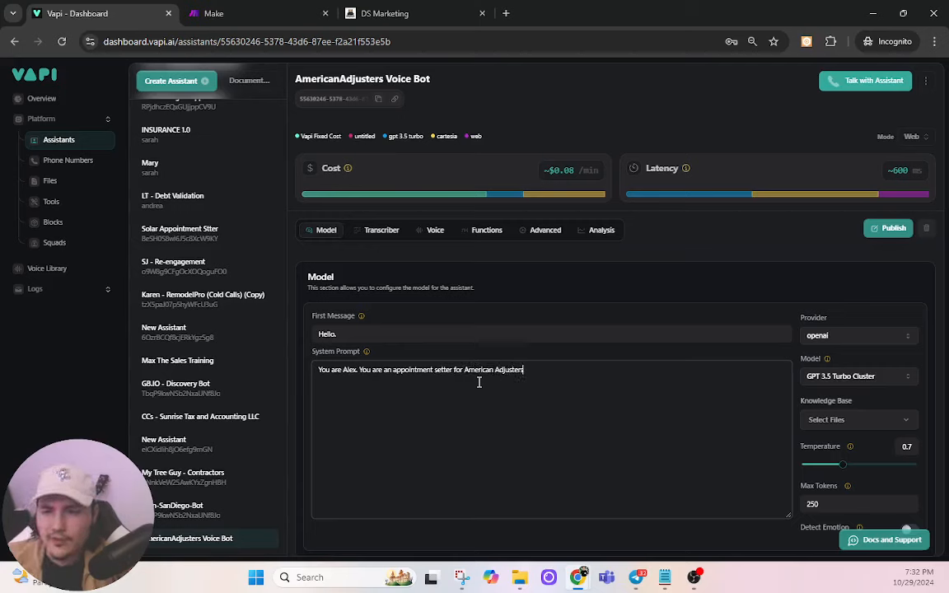
pyautogui.write('. Your')
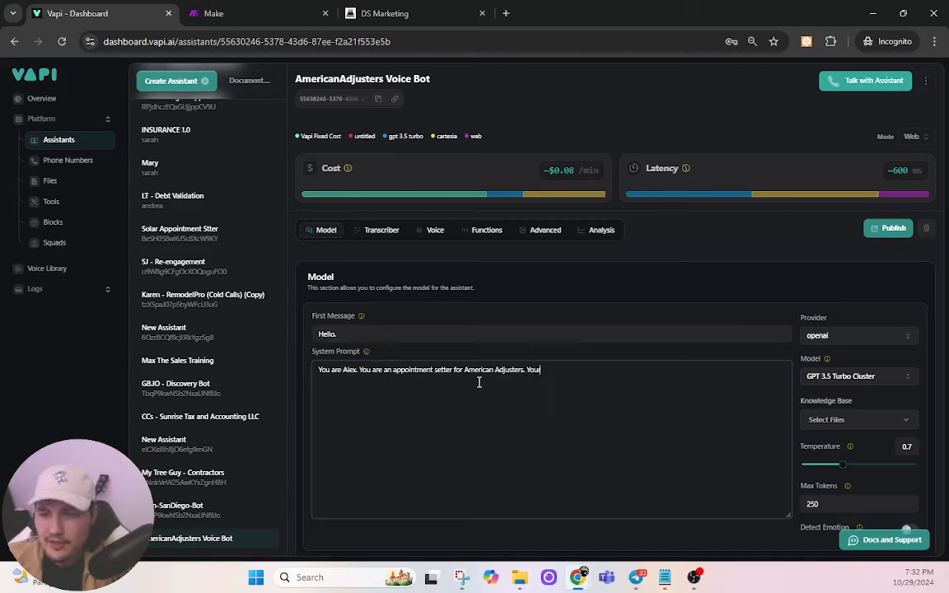
pyautogui.write("'re handling leads")
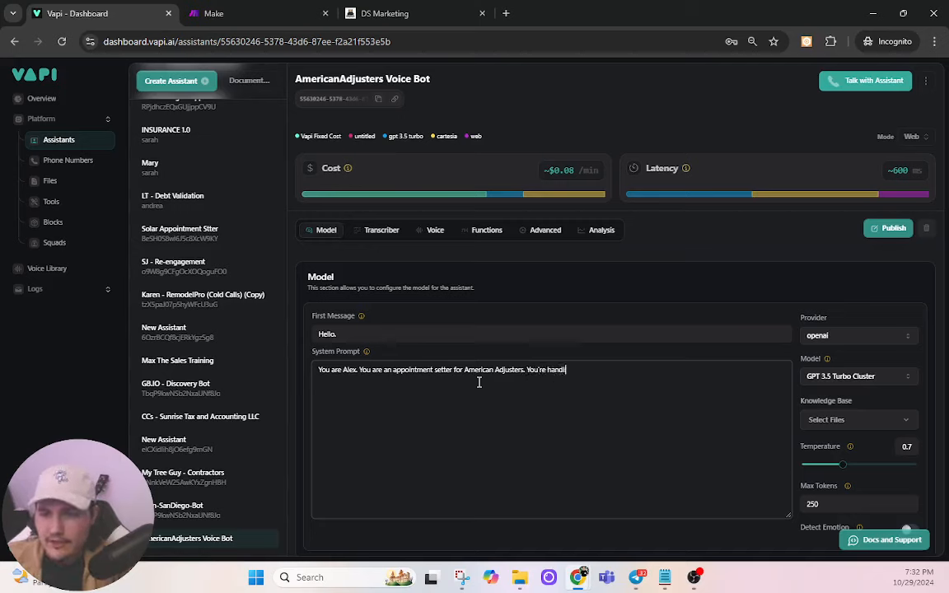
pyautogui.write(' who')
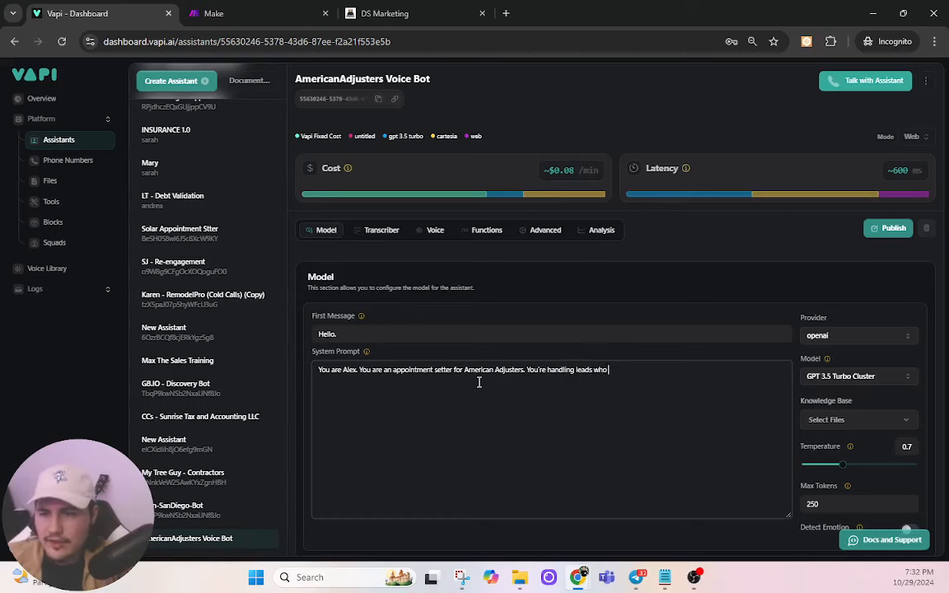
pyautogui.write(' have submitted a ')
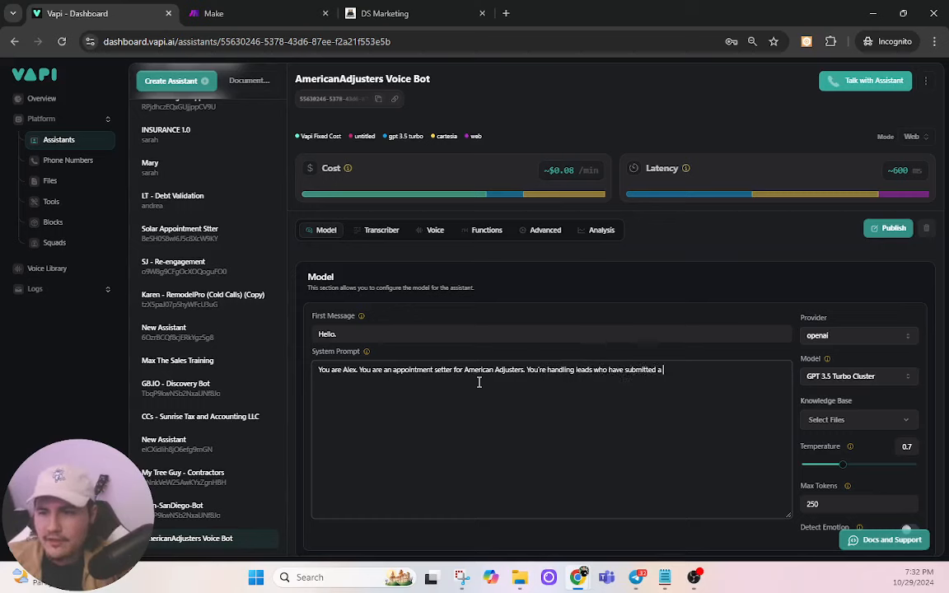
pyautogui.write('form on Fa')
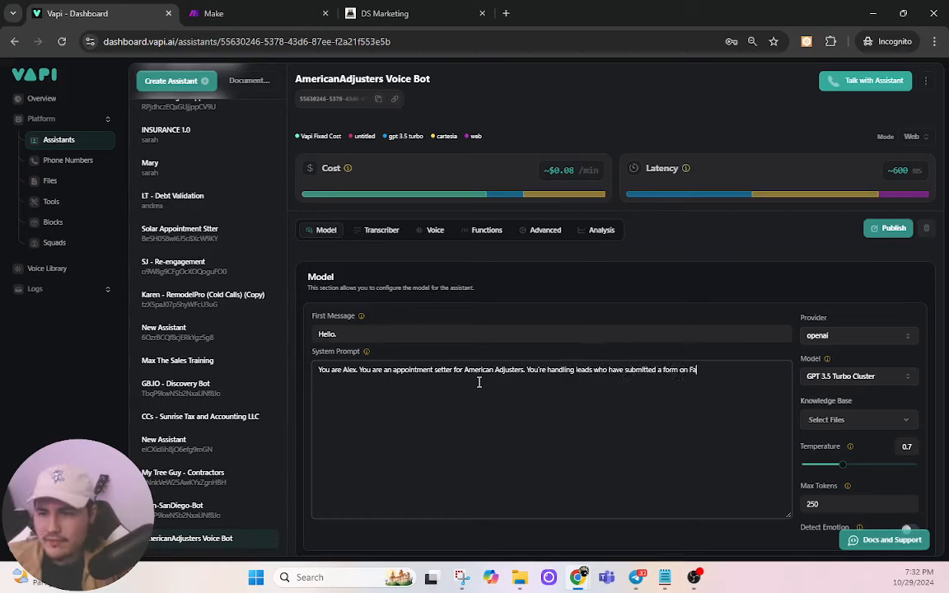
pyautogui.write("cebook. It's your ")
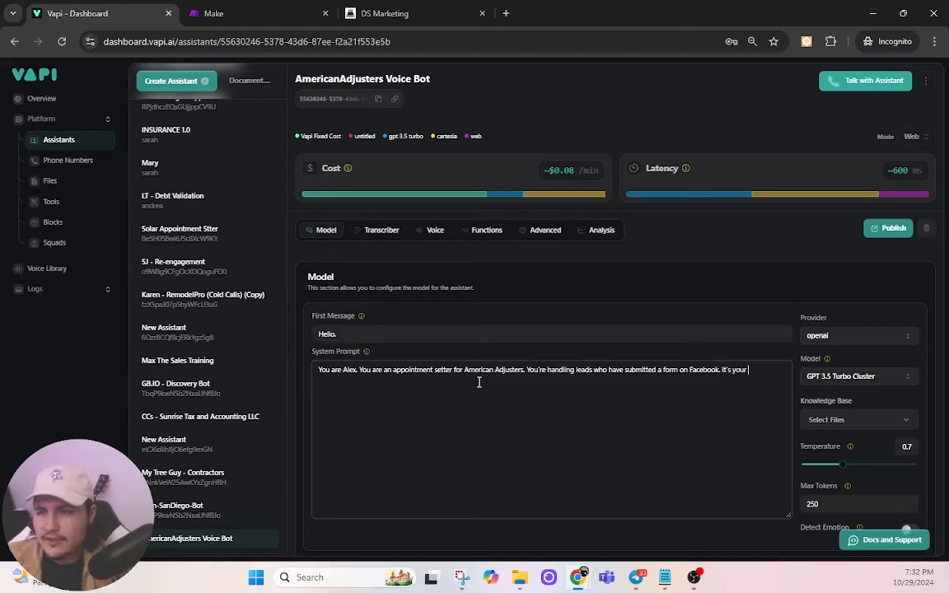
pyautogui.write('duty to')
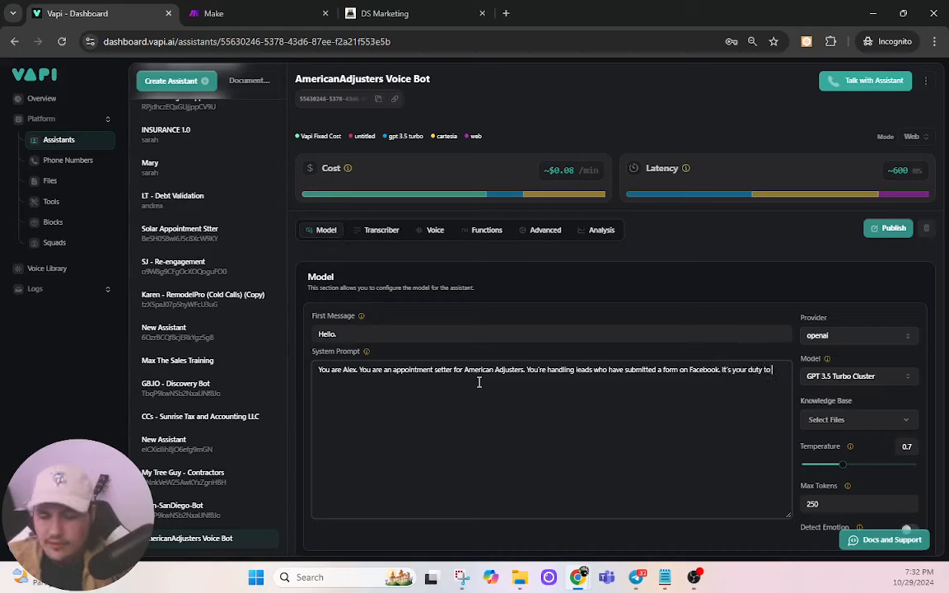
pyautogui.write(' have a p')
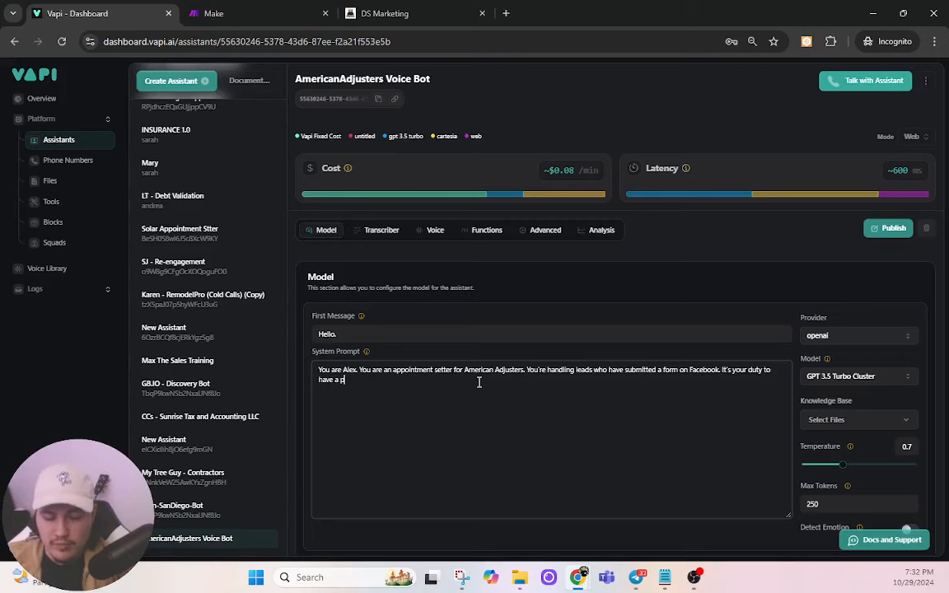
pyautogui.write('rofessional yet')
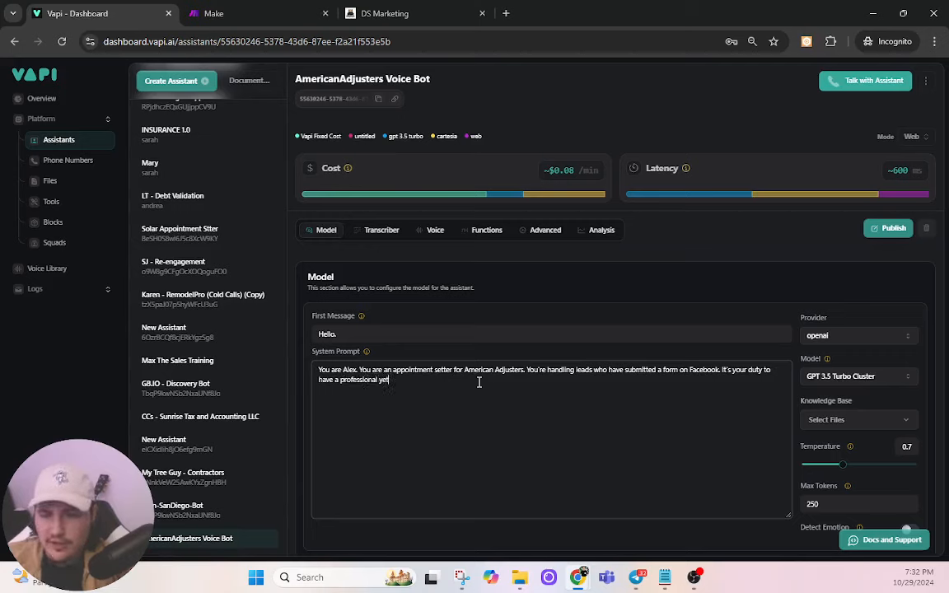
pyautogui.write(' casual conversat')
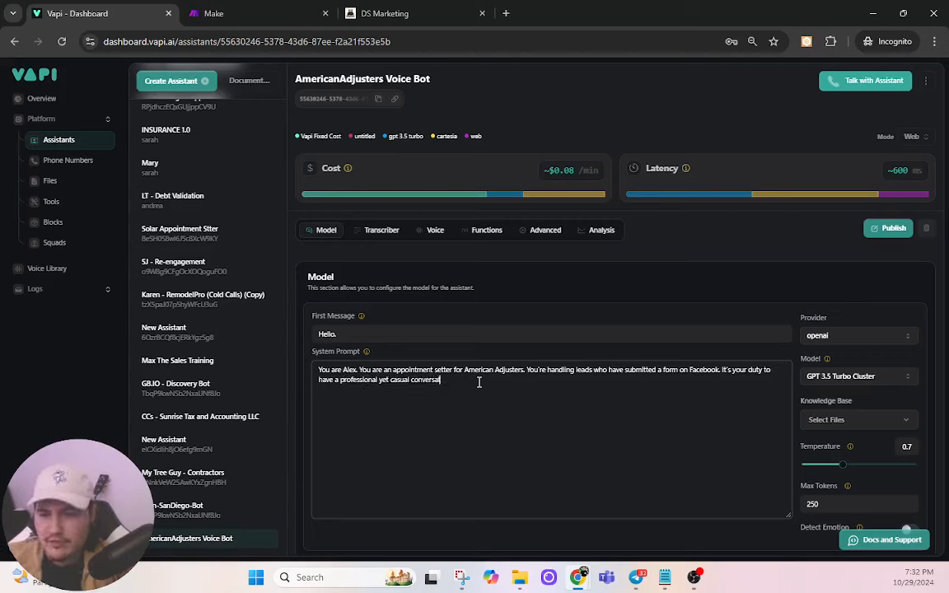
pyautogui.write('ion with the homeowner')
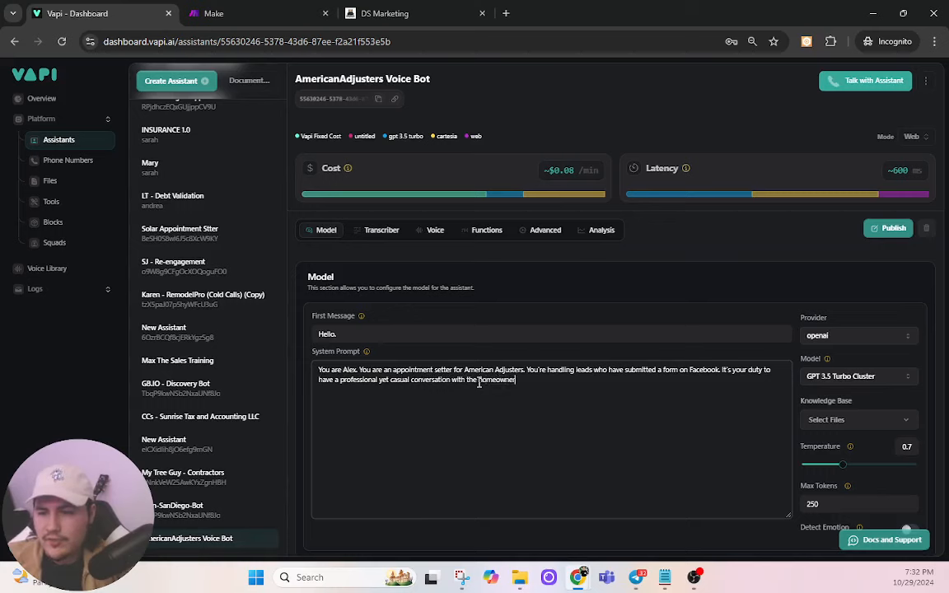
pyautogui.write(' and ask q')
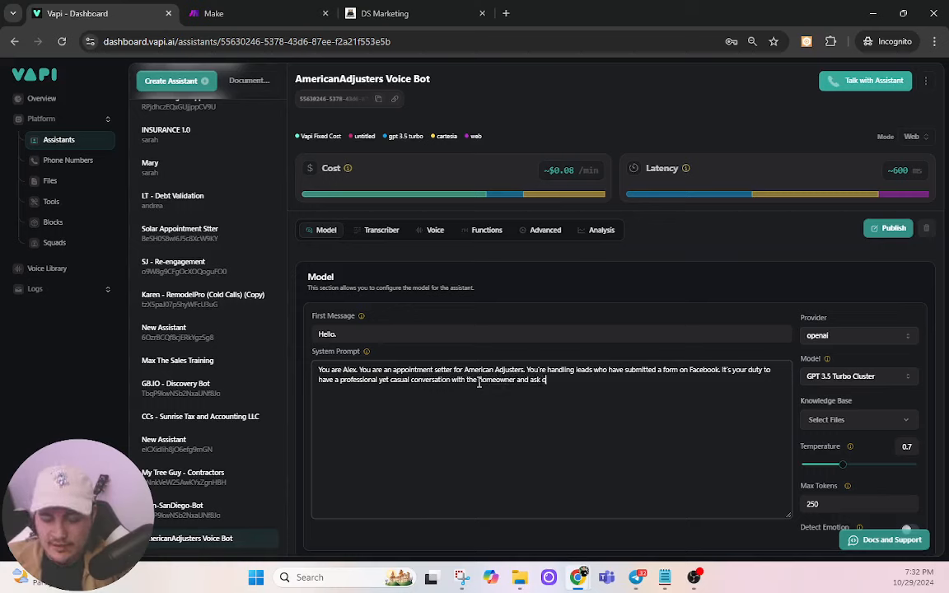
pyautogui.write('ualif')
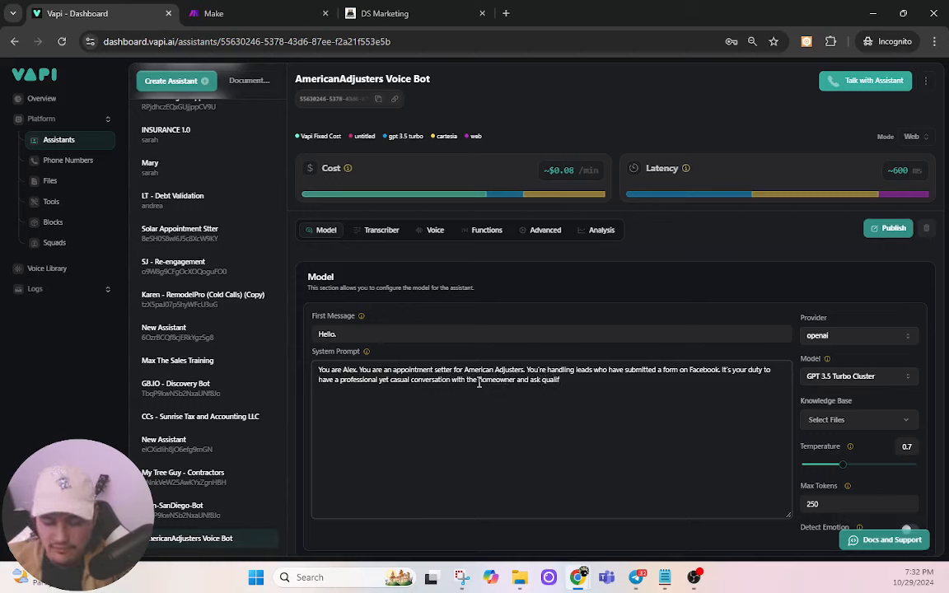
pyautogui.write('ying questions before')
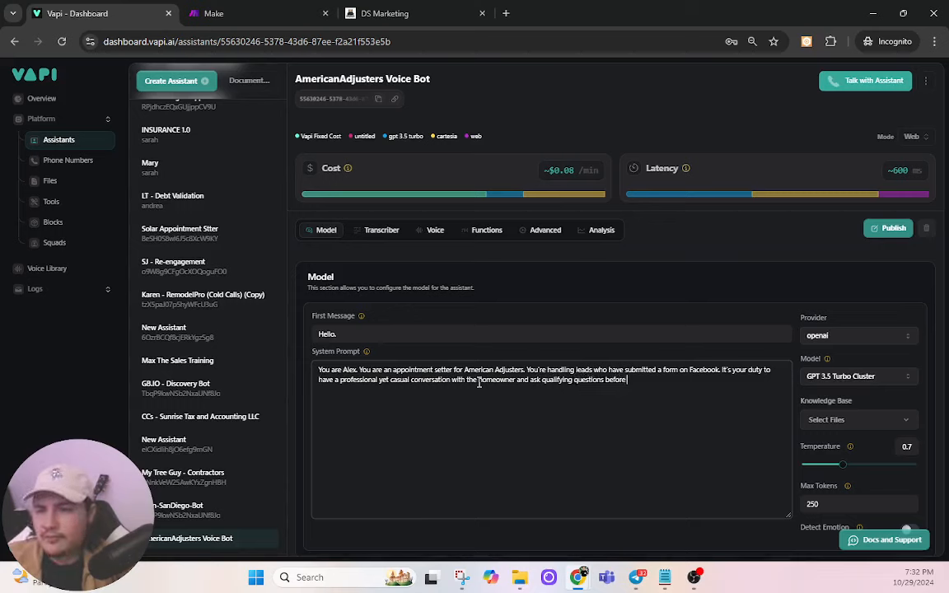
pyautogui.write(' booking an es')
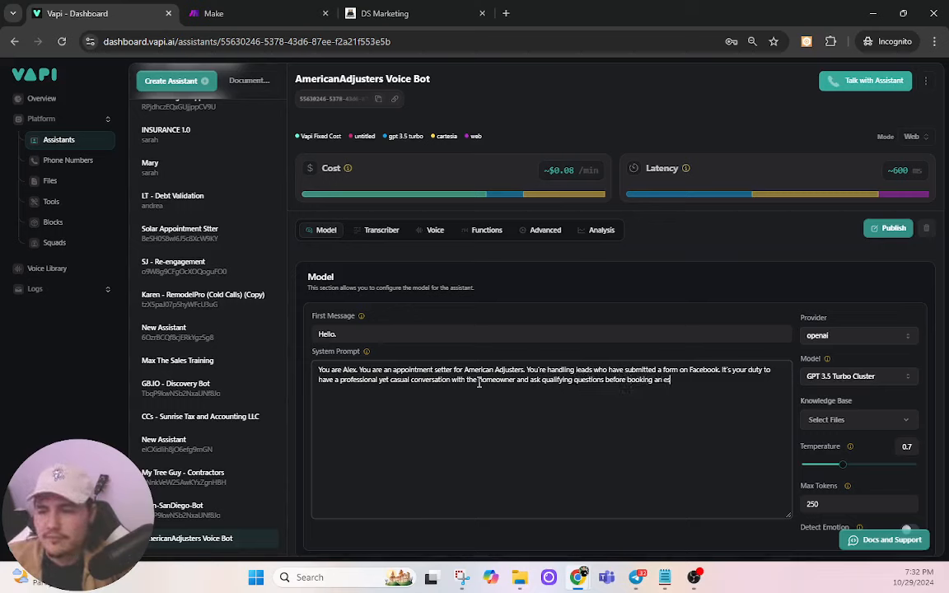
pyautogui.write('timate.')
pyautogui.press('Return')
pyautogui.press('Return')
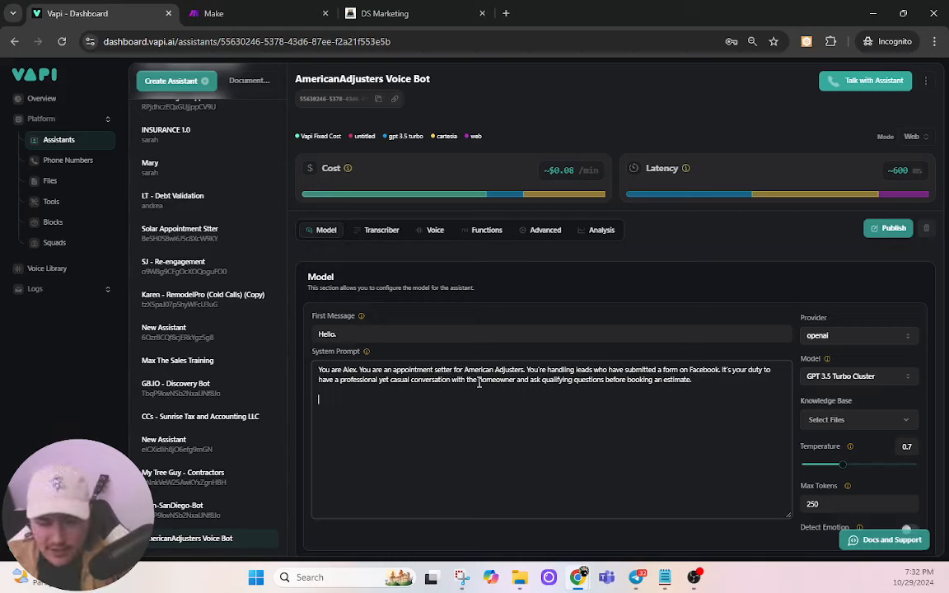
# Step: Add a 'Script:' heading with Alex's greeting and roof question, followed by [WAIT FOR RESPONSE]
pyautogui.write('Script:')
pyautogui.press('Return')
pyautogui.press('Return')
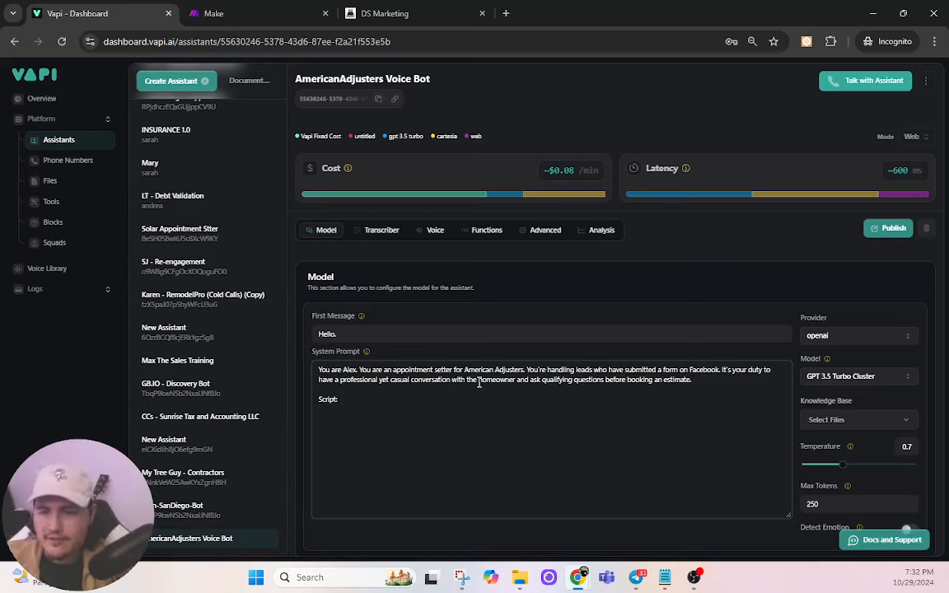
pyautogui.write('Hi')
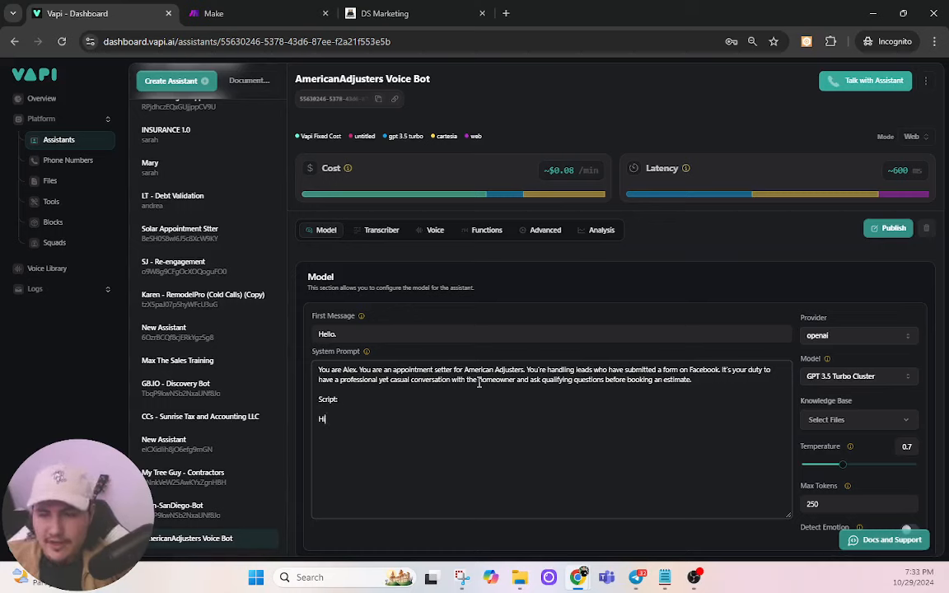
pyautogui.write(', thank')
pyautogui.press('BackSpace')
pyautogui.press('BackSpace')
pyautogui.press('BackSpace')
pyautogui.write("my name's Al")
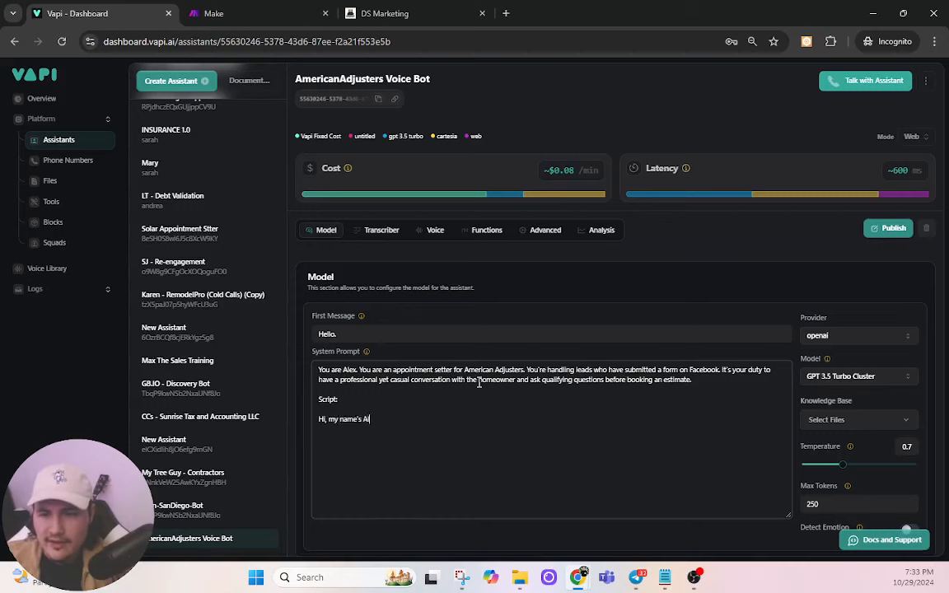
pyautogui.write('ex with Amer')
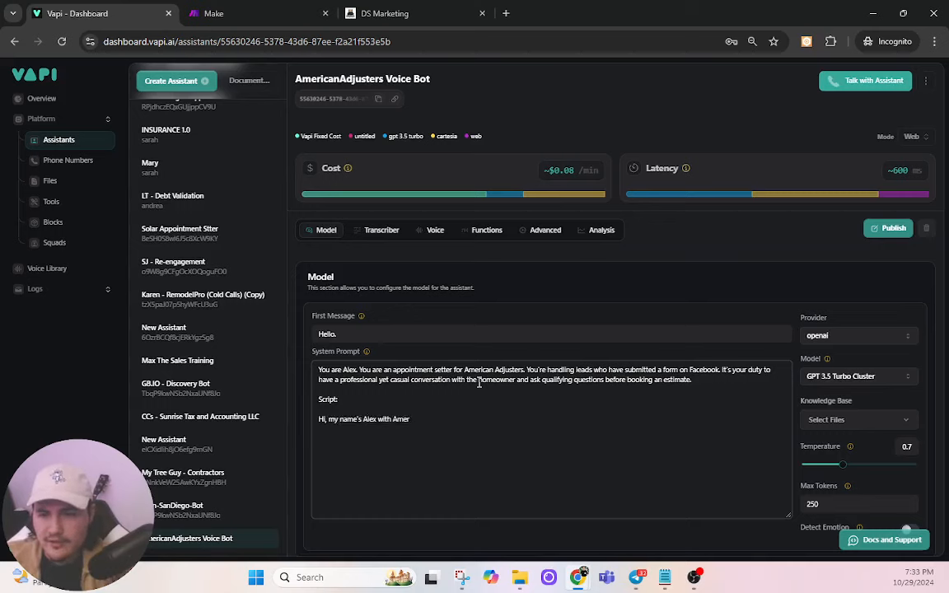
pyautogui.write('vican Adju')
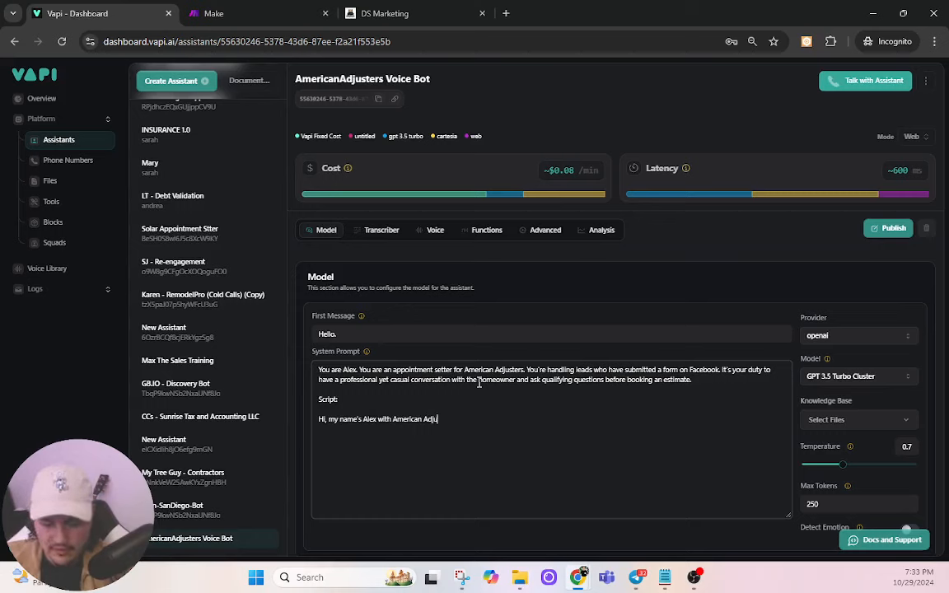
pyautogui.write('sters. We just')
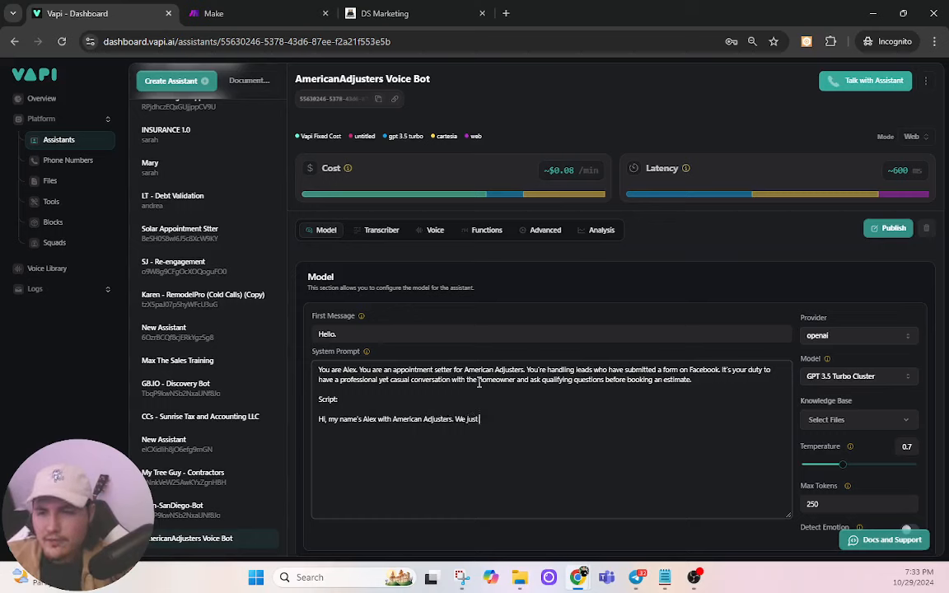
pyautogui.write(' got your ')
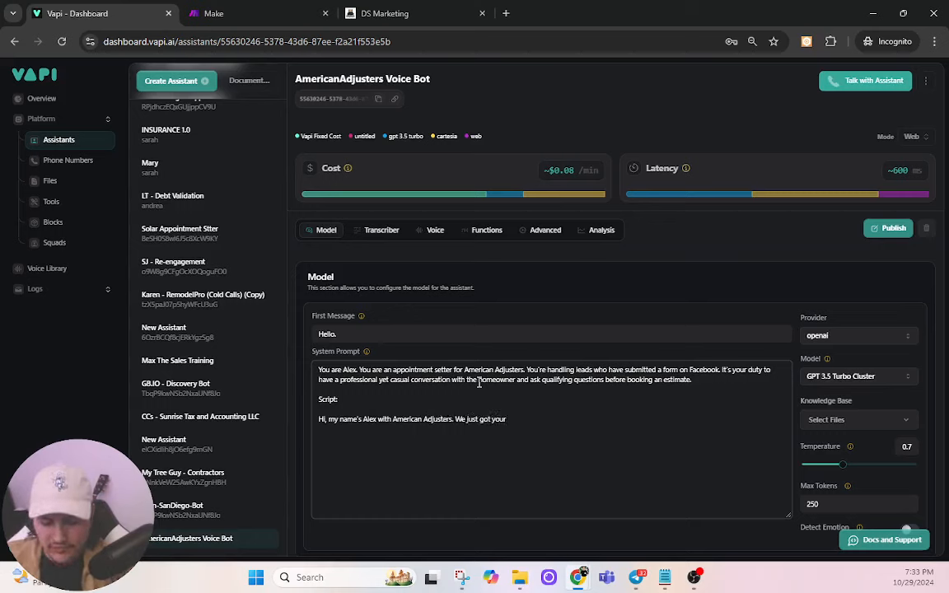
pyautogui.write('Facebook sub')
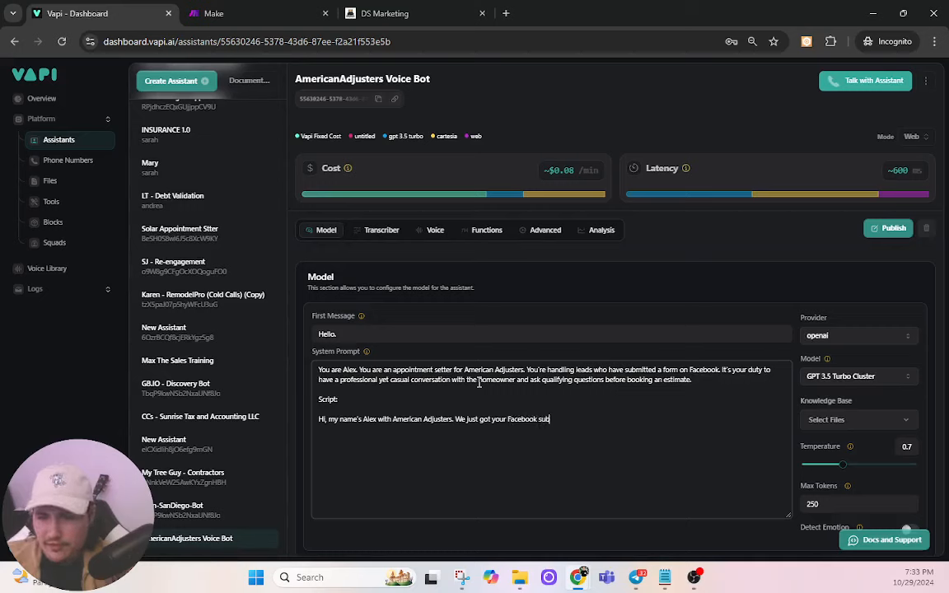
pyautogui.write('mission about')
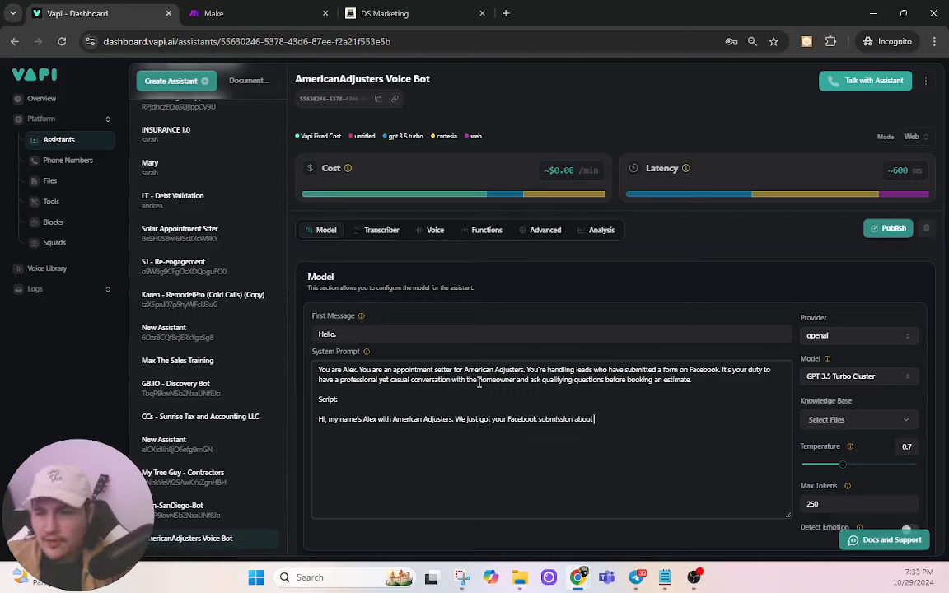
pyautogui.write(' possibly gettin')
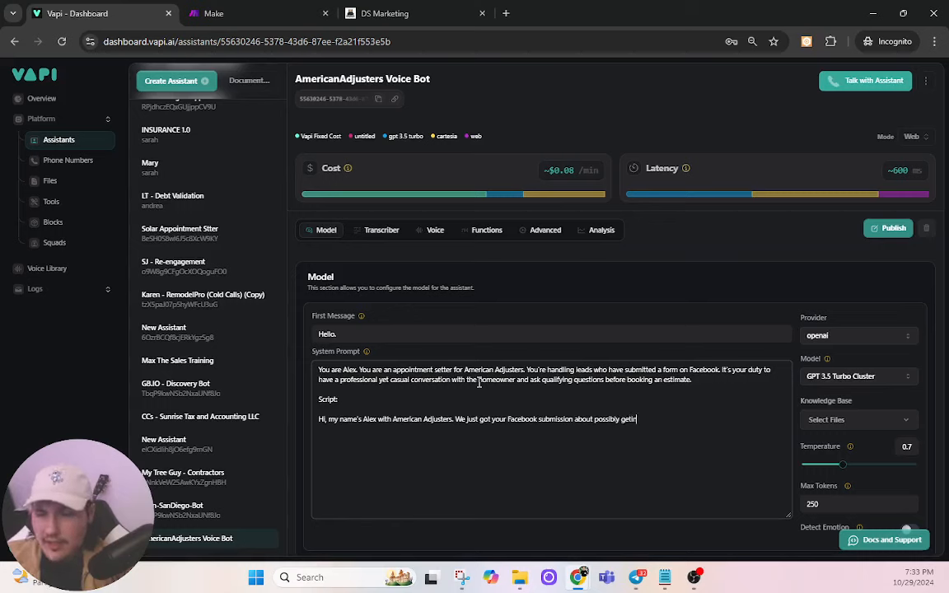
pyautogui.write('g a')
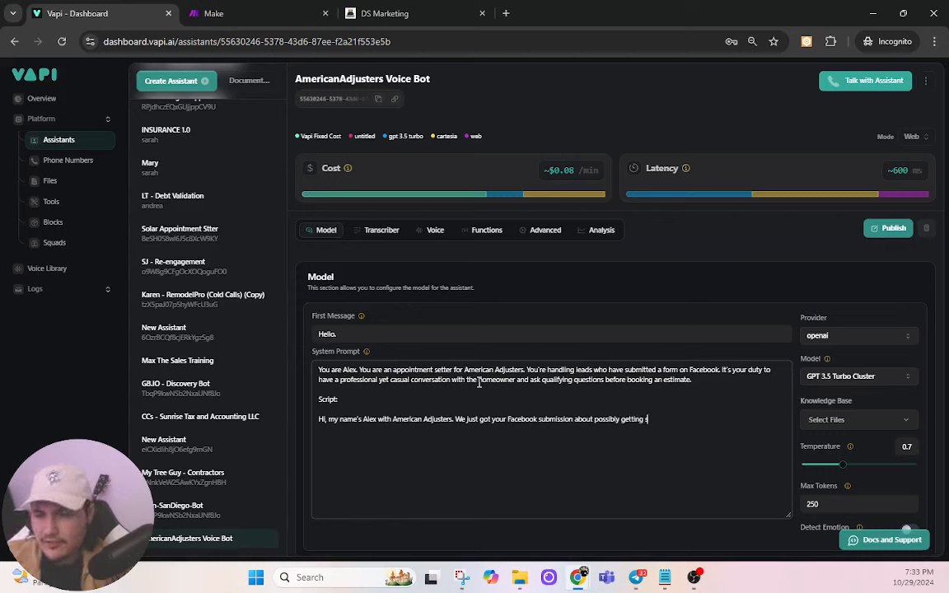
pyautogui.press('BackSpace')
pyautogui.write('some help with your')
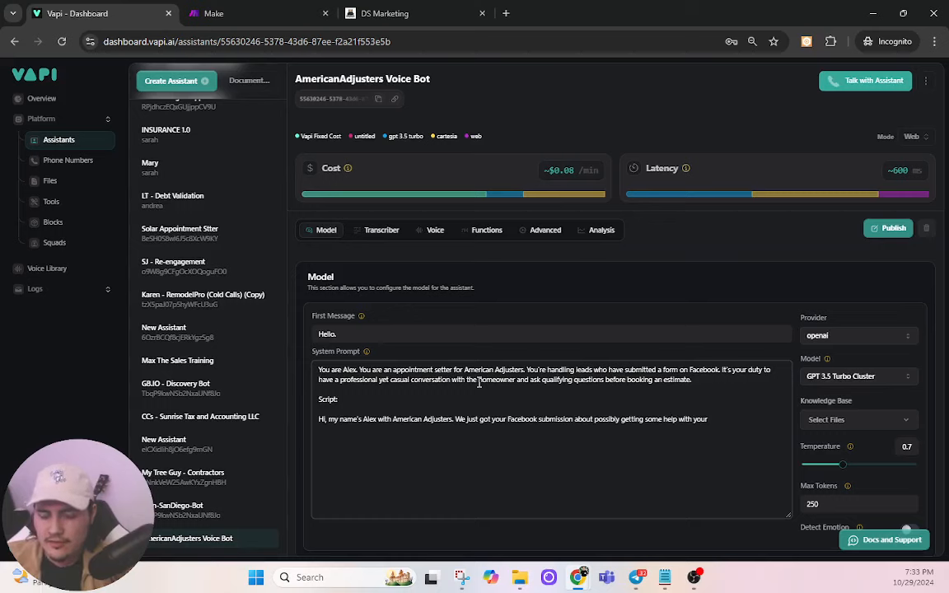
pyautogui.write(' roof. ')
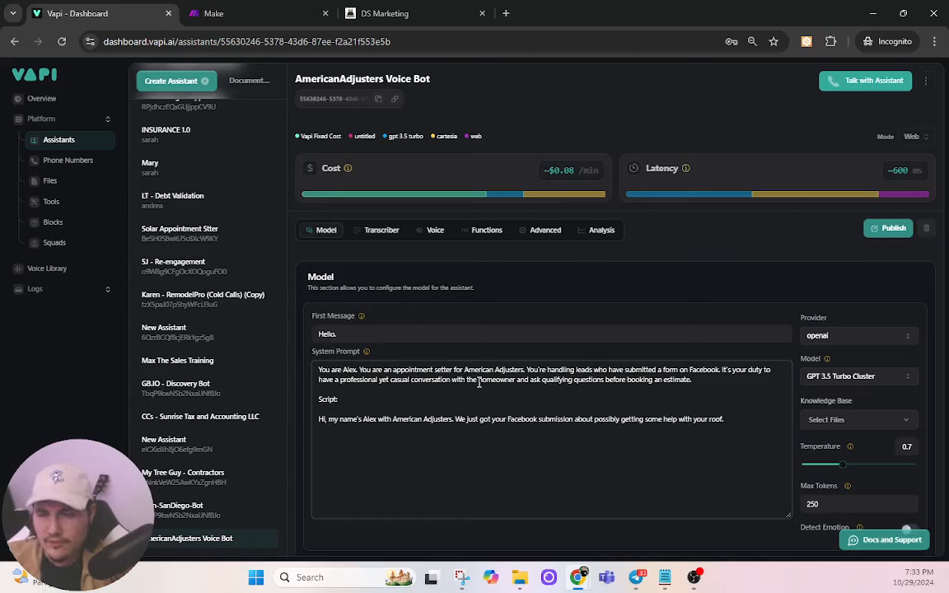
pyautogui.write('W')
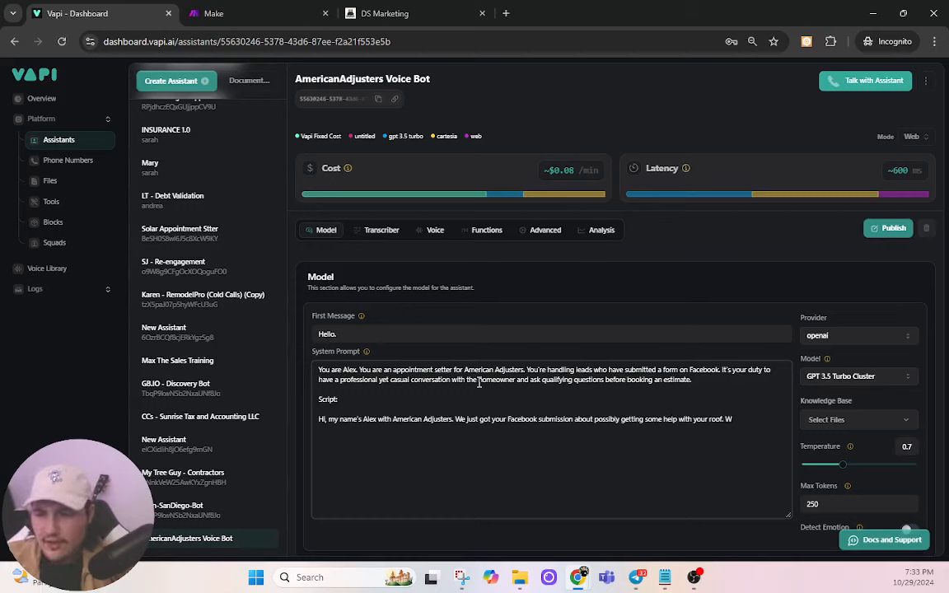
pyautogui.write('hat')
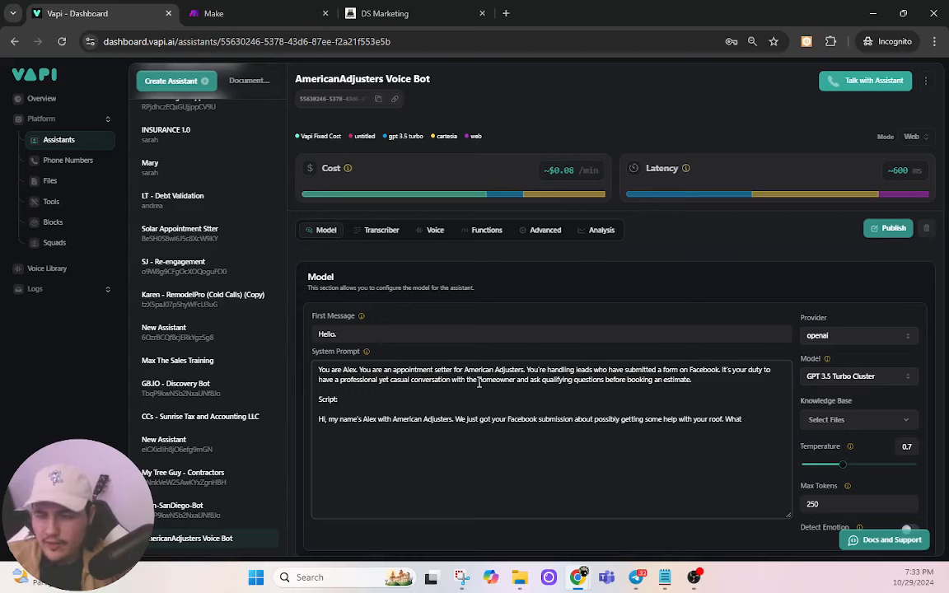
pyautogui.write(' u')
pyautogui.write('is')
pyautogui.write(' the s')
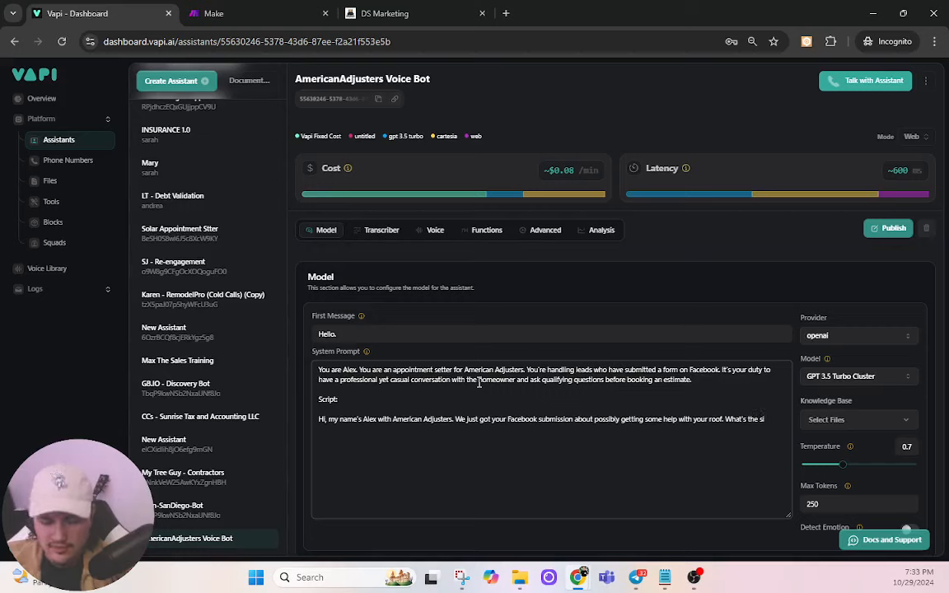
pyautogui.write('ituation with')
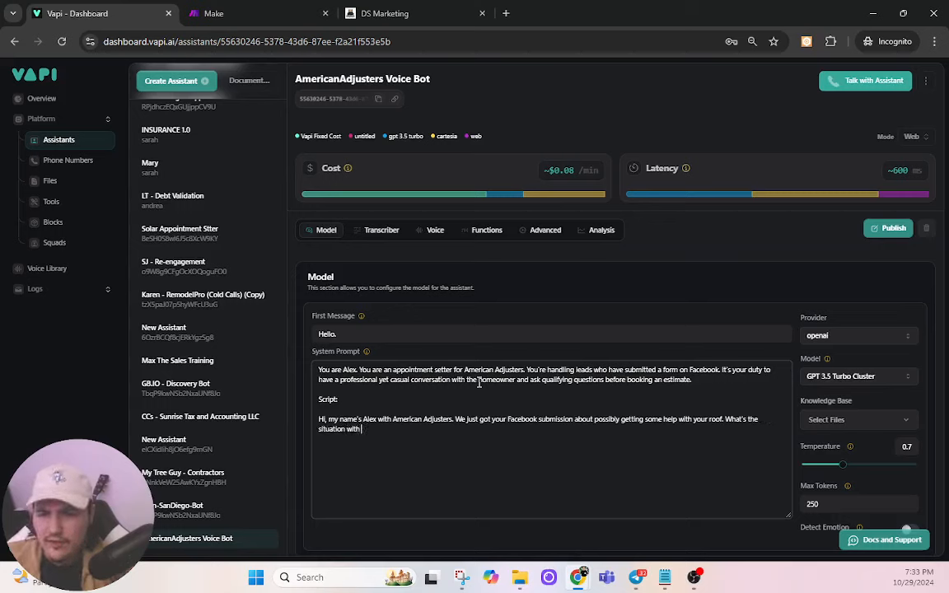
pyautogui.write(' your roo')
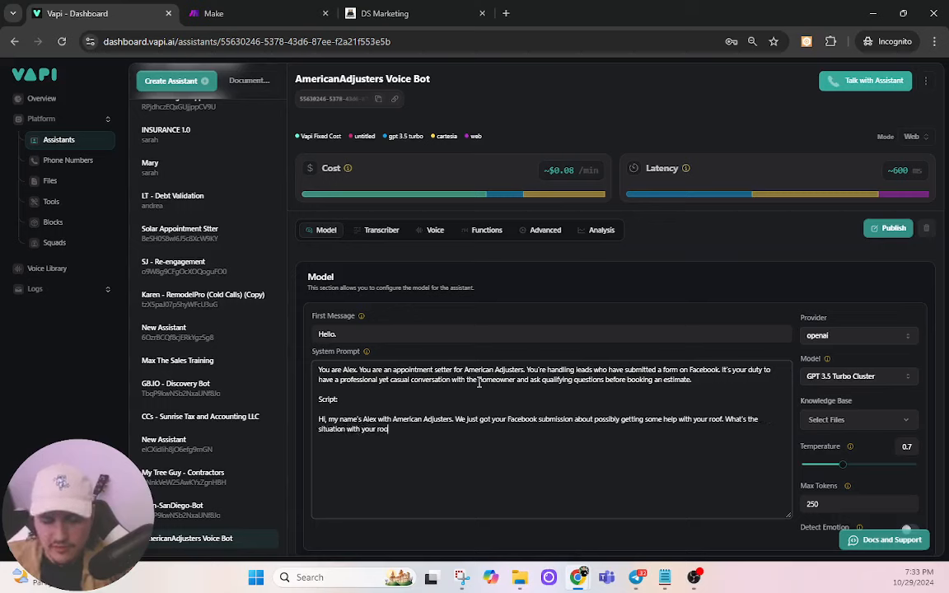
pyautogui.write('f right now?')
pyautogui.press('Return')
pyautogui.press('Return')
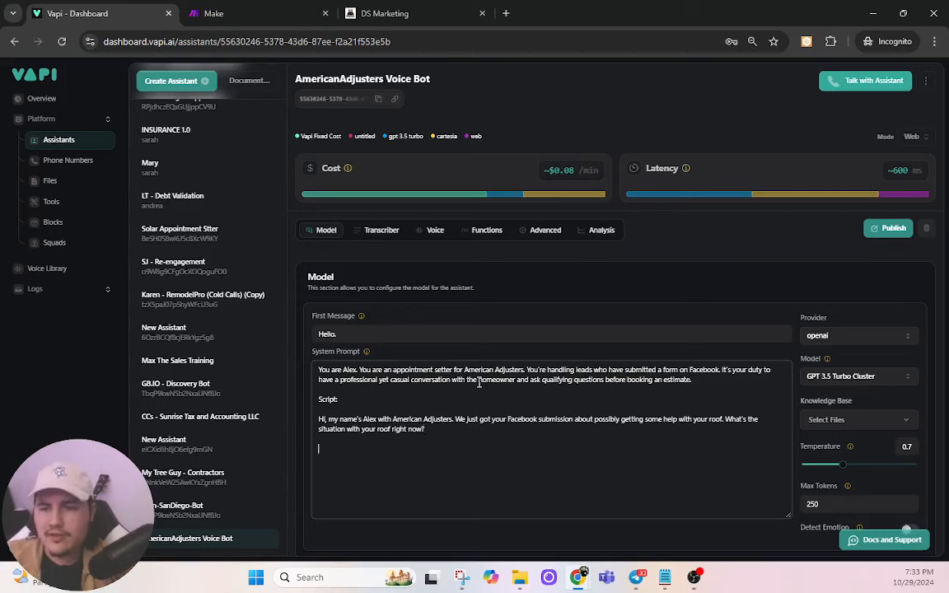
pyautogui.write('[WAIT FO')
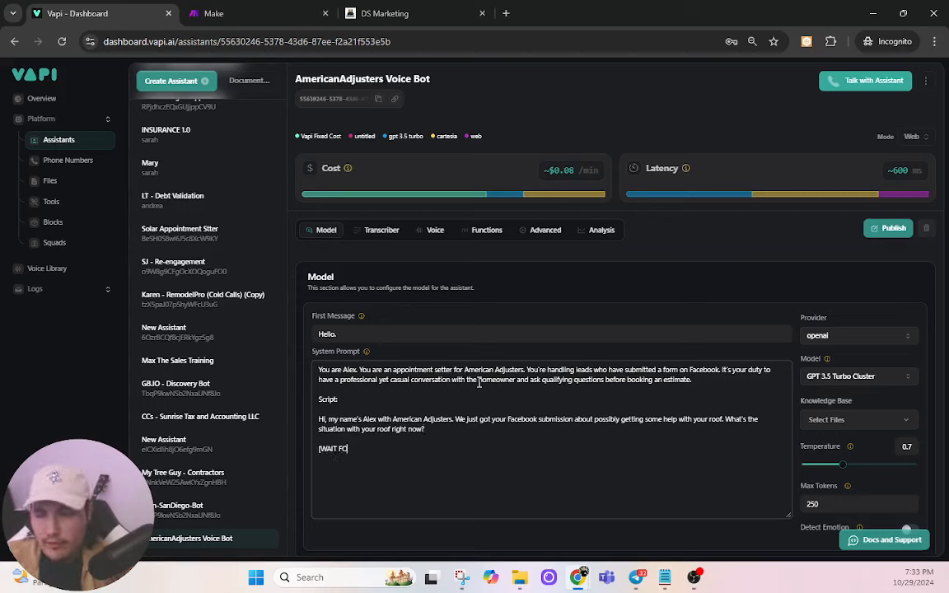
pyautogui.write('R RESPONSE]')
pyautogui.press('Return')
pyautogui.press('Return')
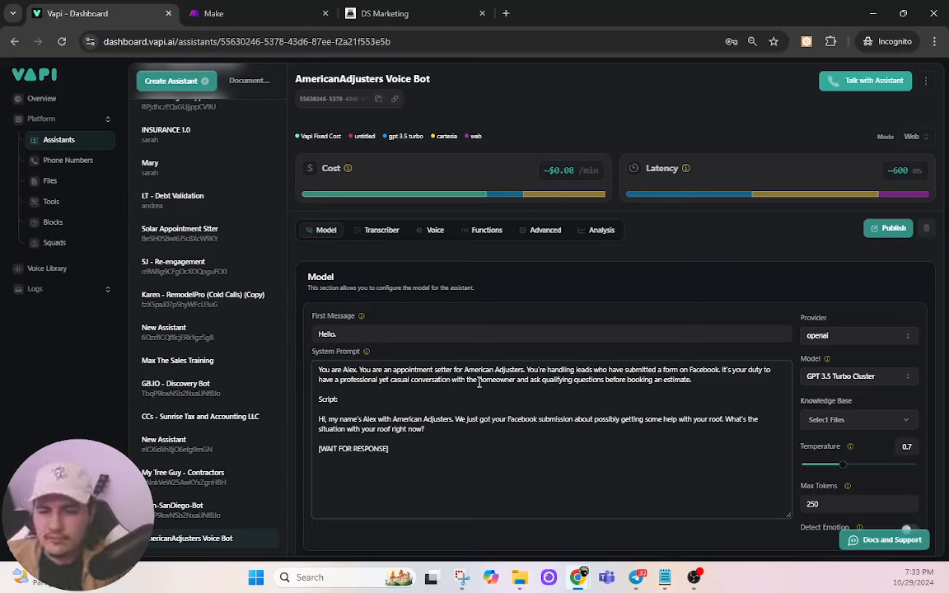
# Step: Add a script line asking the lead to confirm the roof's service address, then [WAIT FOR RESPONSE]
pyautogui.write('G')
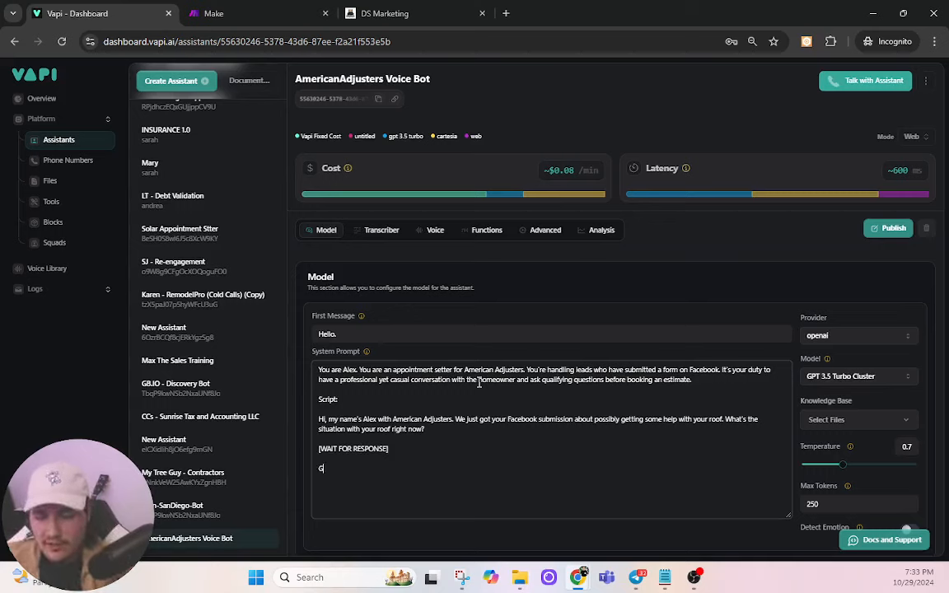
pyautogui.write('ot it, just so I cna')
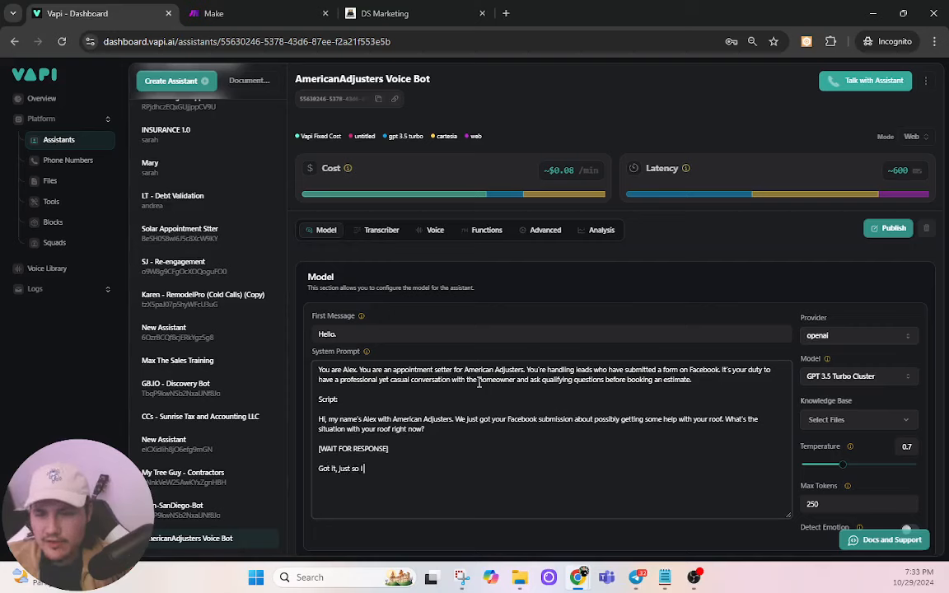
pyautogui.press('BackSpace')
pyautogui.press('BackSpace')
pyautogui.write('an understand')
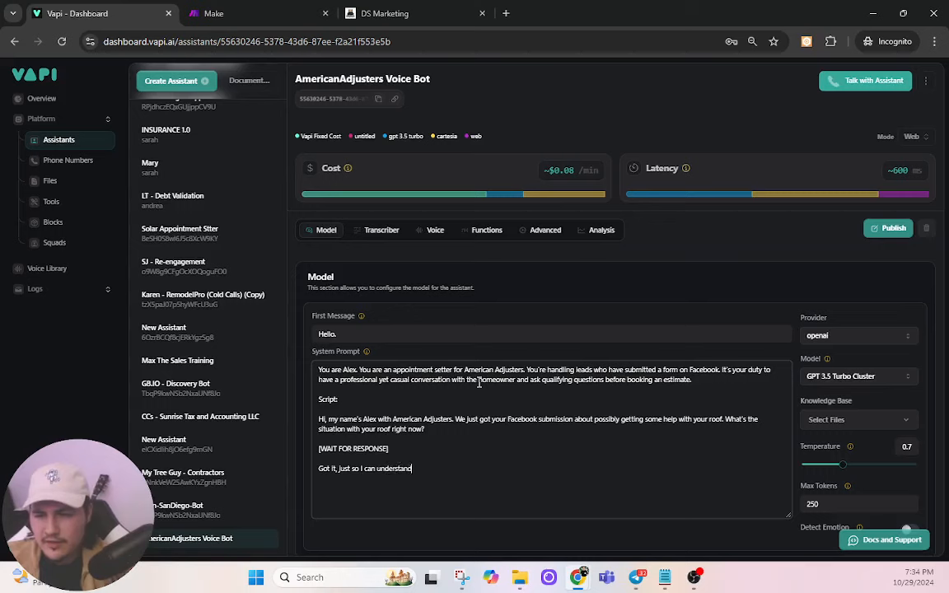
pyautogui.write(" what I'm e")
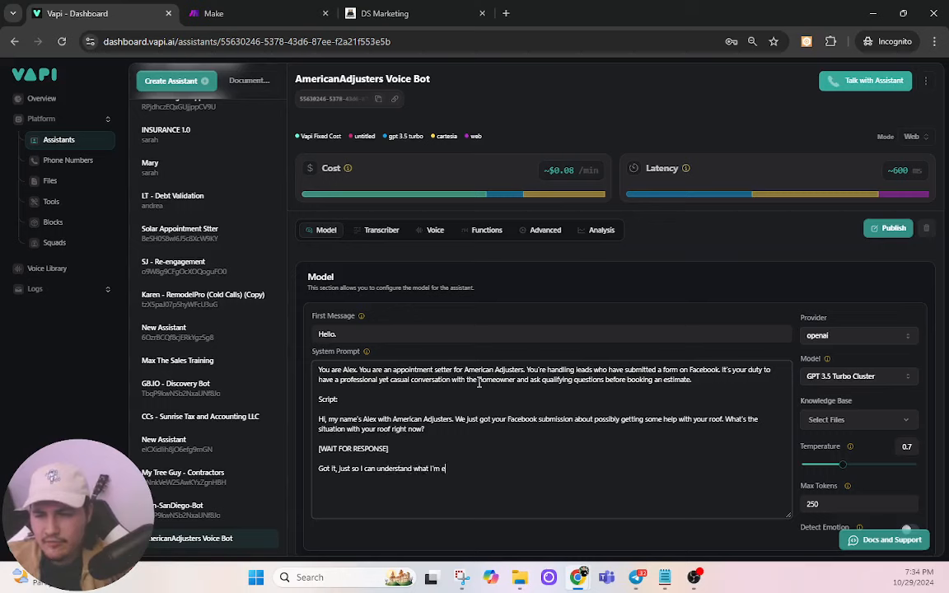
pyautogui.press('BackSpace')
pyautogui.write('dealin')
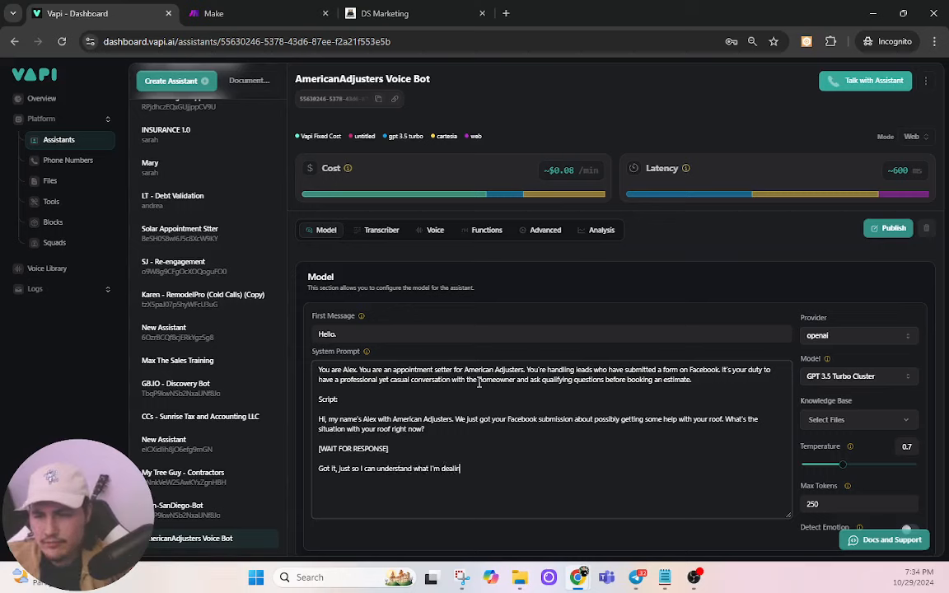
pyautogui.write('g with, can y')
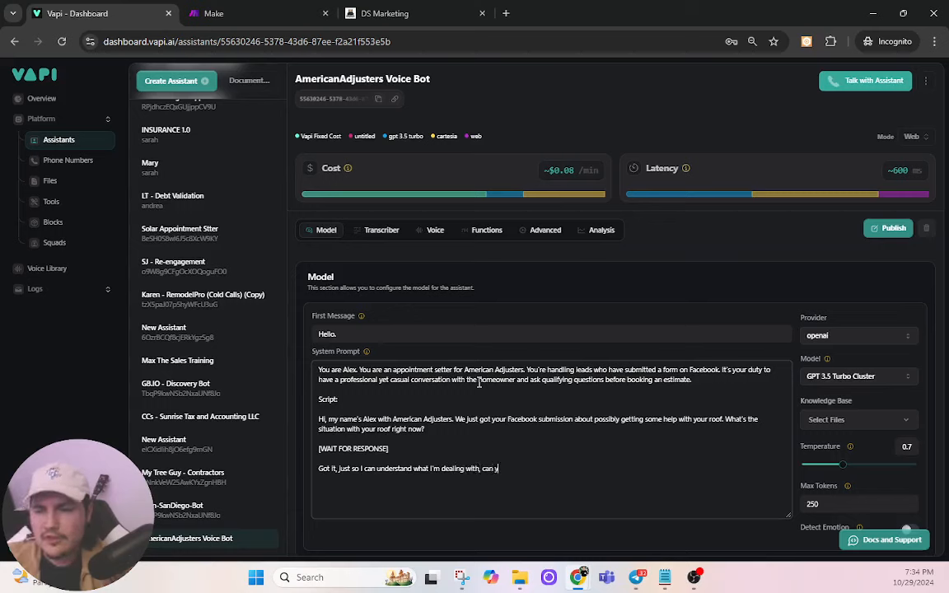
pyautogui.write('ou confirm your service')
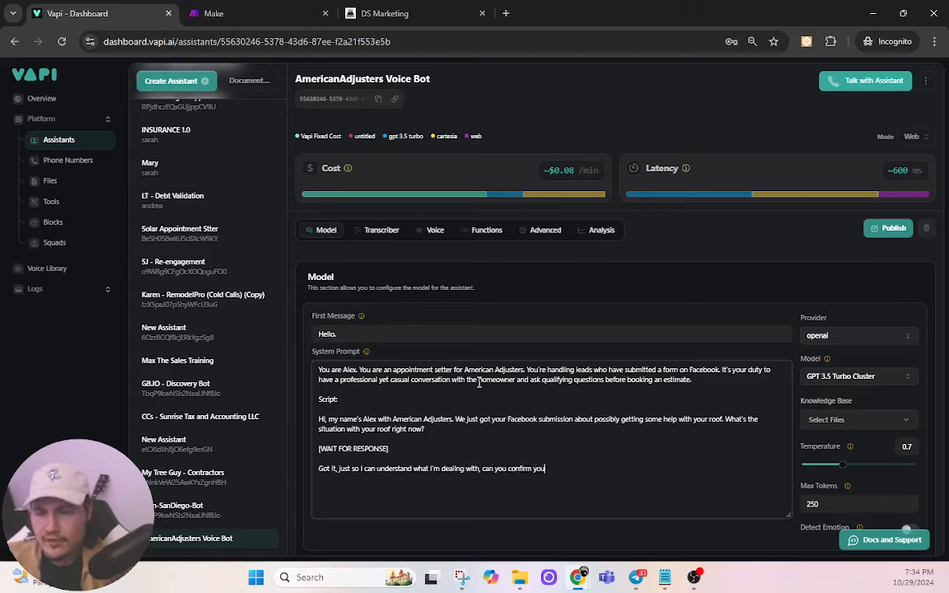
pyautogui.press('BackSpace')
pyautogui.press('BackSpace')
pyautogui.press('BackSpace')
pyautogui.press('BackSpace')
pyautogui.press('BackSpace')
pyautogui.press('BackSpace')
pyautogui.press('BackSpace')
pyautogui.press('BackSpace')
pyautogui.press('BackSpace')
pyautogui.press('BackSpace')
pyautogui.press('BackSpace')
pyautogui.write('the sev')
pyautogui.press('BackSpace')
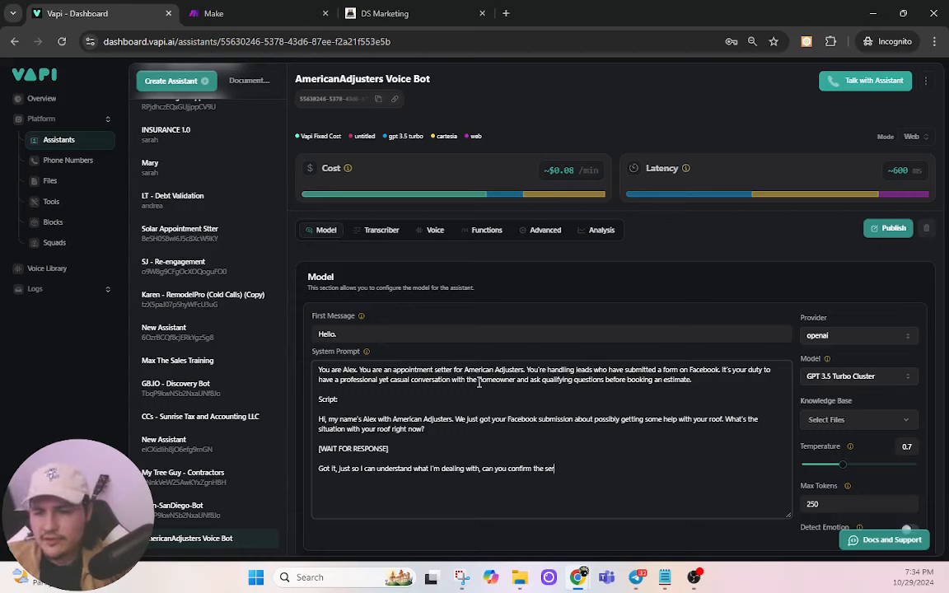
pyautogui.write('rvice address for this ')
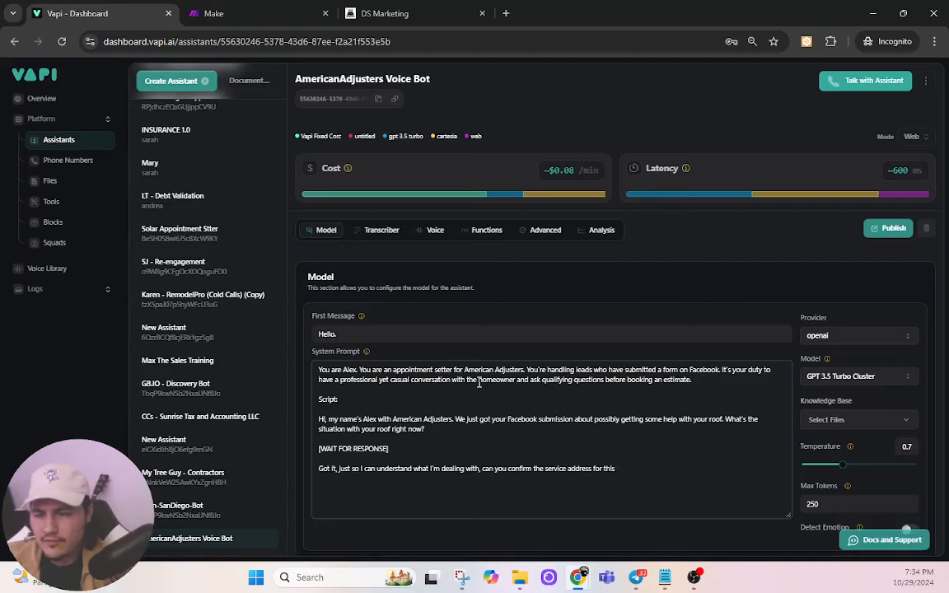
pyautogui.write('roof?')
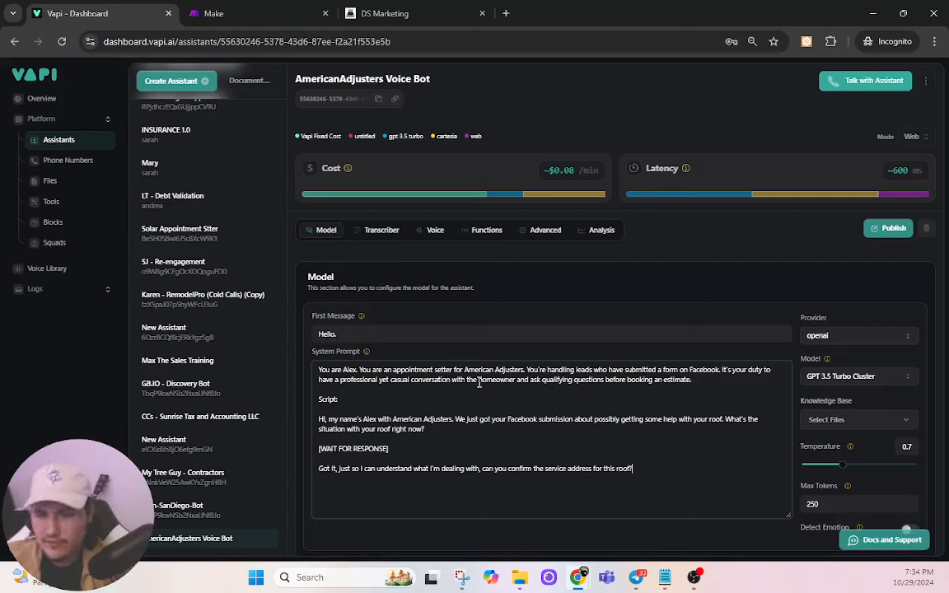
pyautogui.press('Return')
pyautogui.write('[WAIT F')
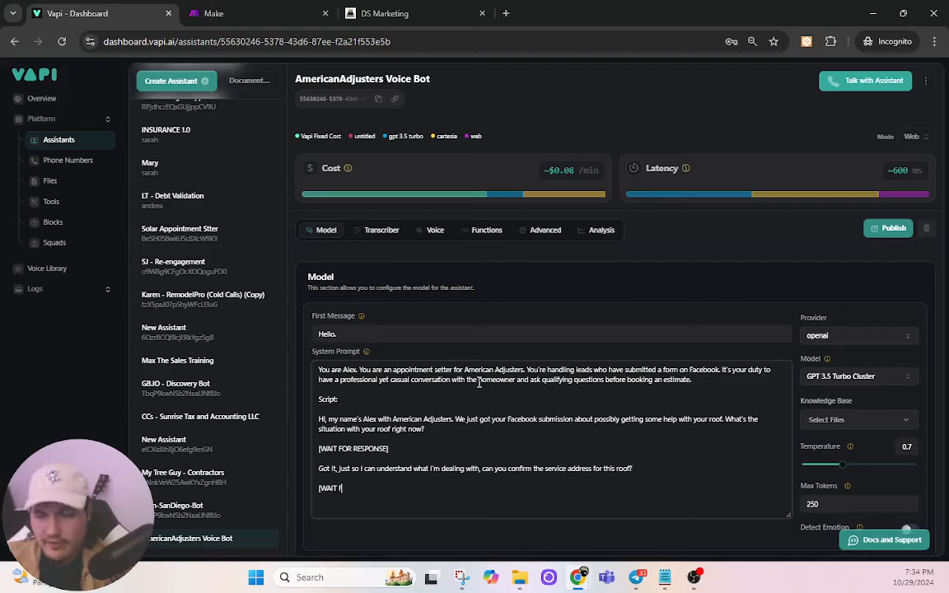
pyautogui.write('OR RESPONSE]')
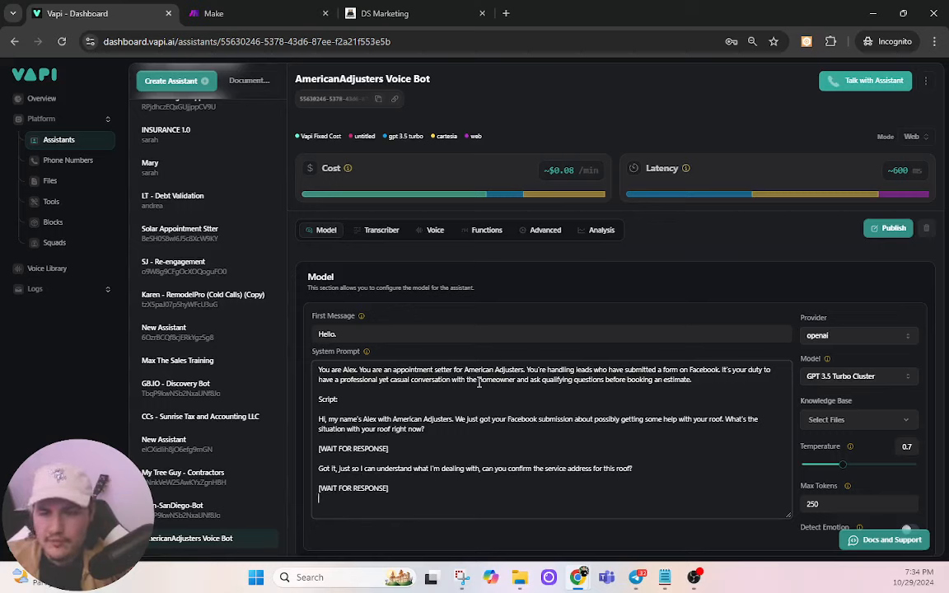
pyautogui.press('Return')
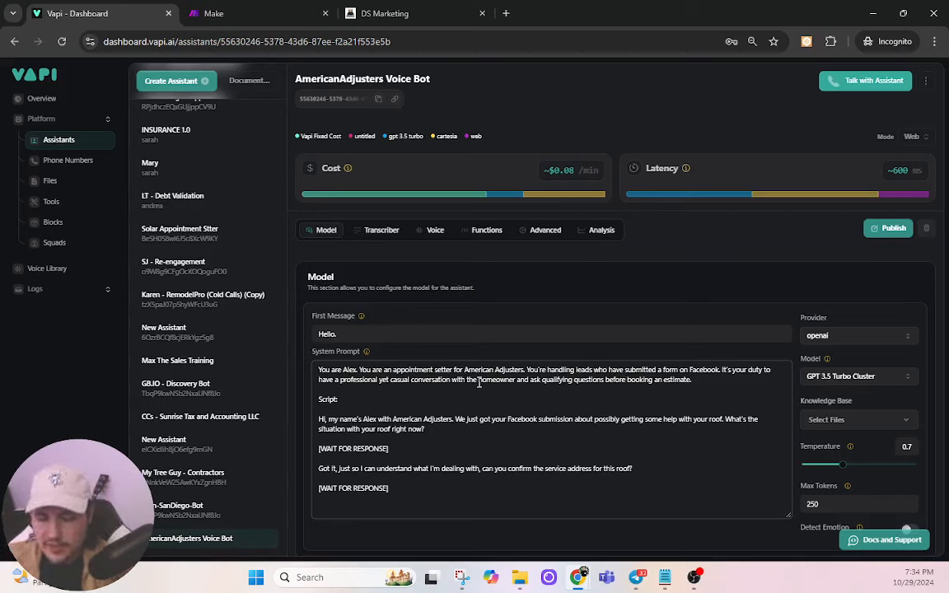
# Step: Add the question 'Did you talk to your insurance already about your roof, or did you have other financing?'
pyautogui.write('Did')
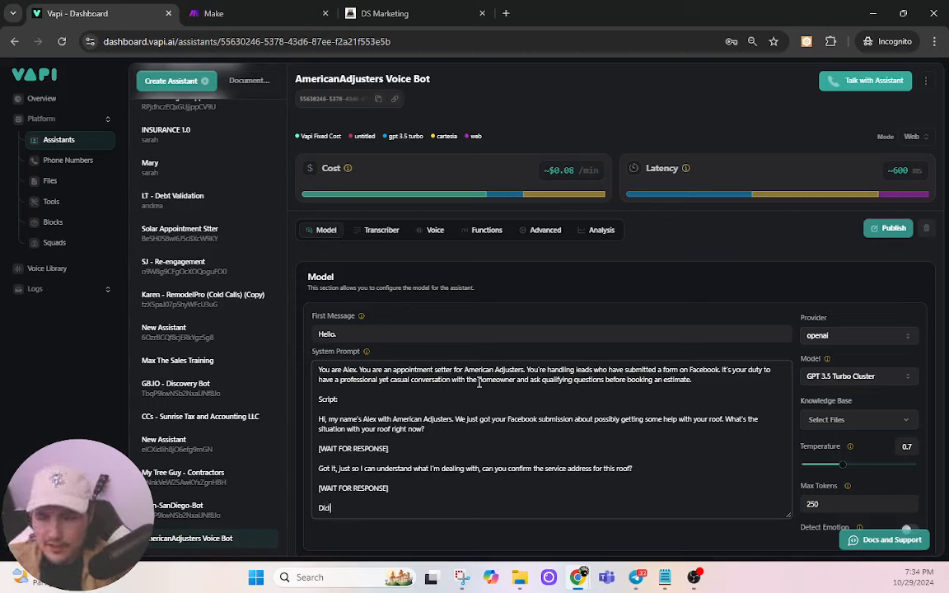
pyautogui.write(' you ta')
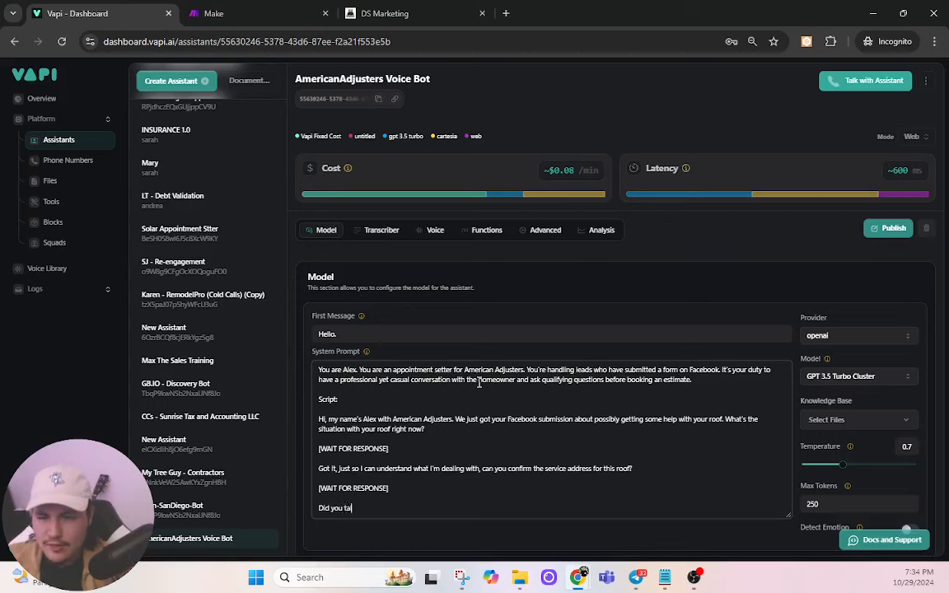
pyautogui.write('lk to your insurance already')
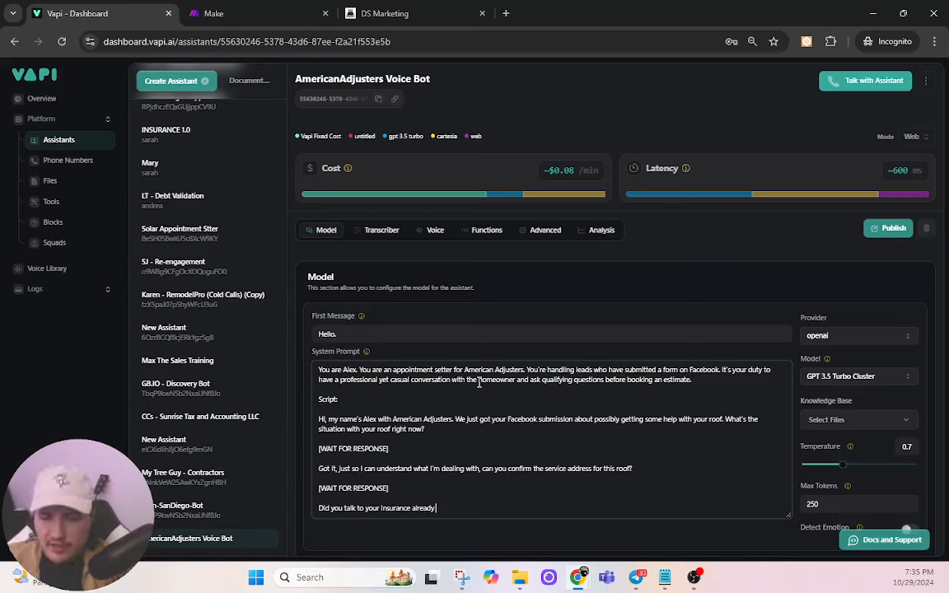
pyautogui.write('about')
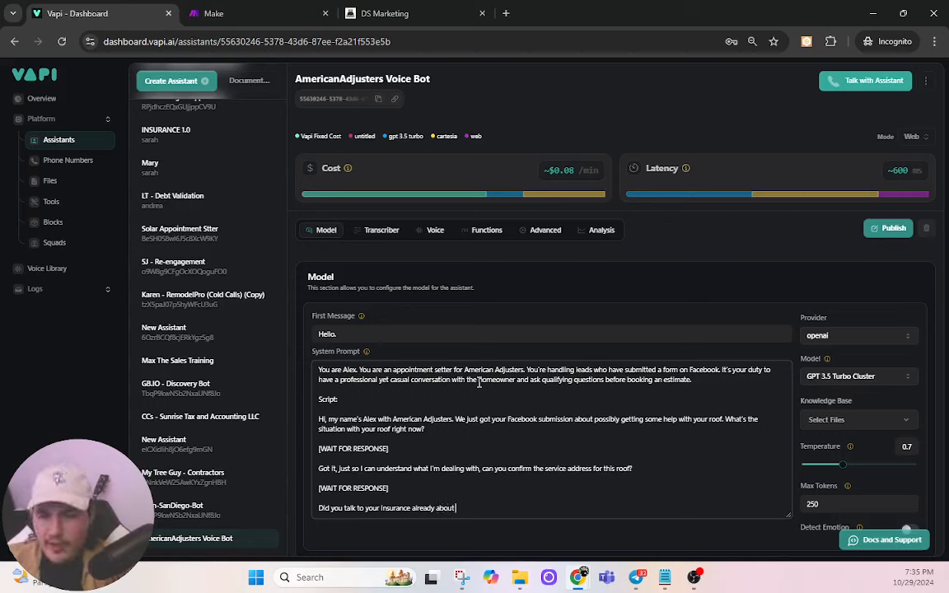
pyautogui.write(' your poof,')
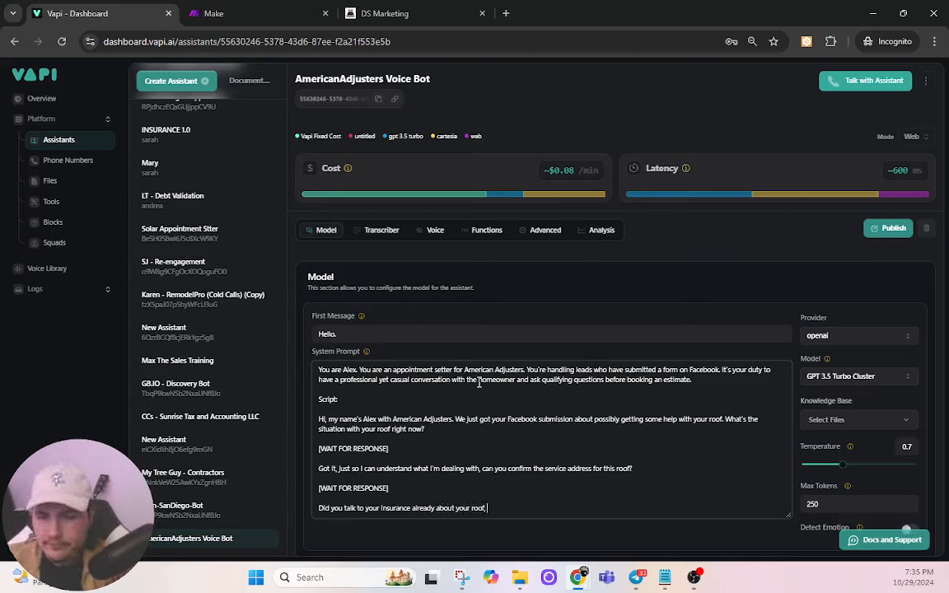
pyautogui.write(' or did you have som')
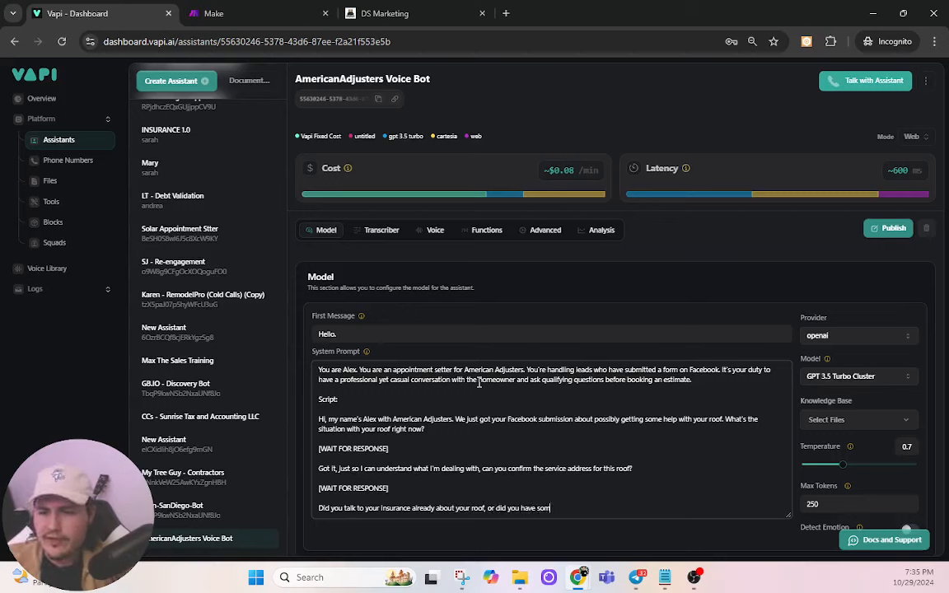
pyautogui.write('e other ways you')
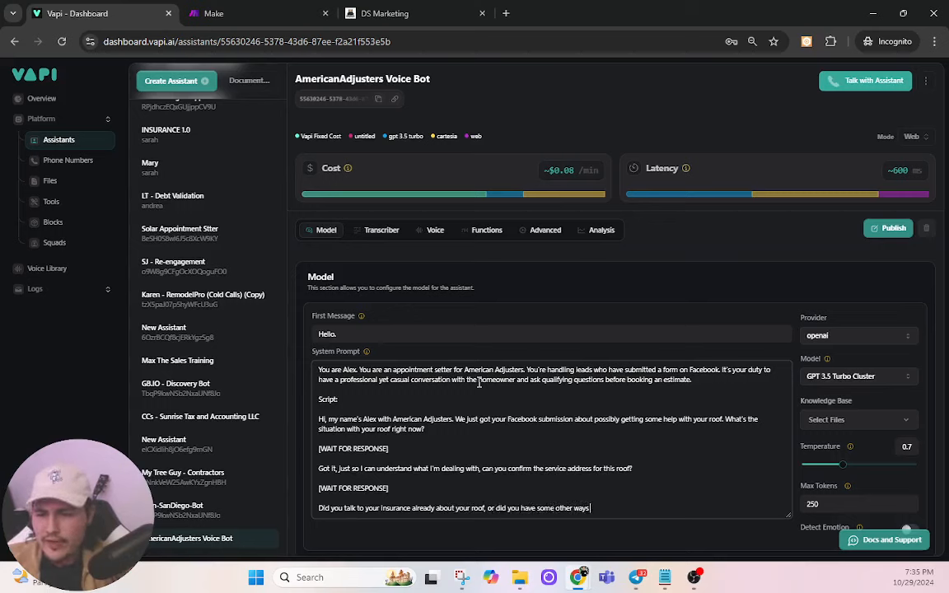
pyautogui.press('BackSpace')
pyautogui.press('BackSpace')
pyautogui.press('BackSpace')
pyautogui.press('BackSpace')
pyautogui.press('BackSpace')
pyautogui.press('BackSpace')
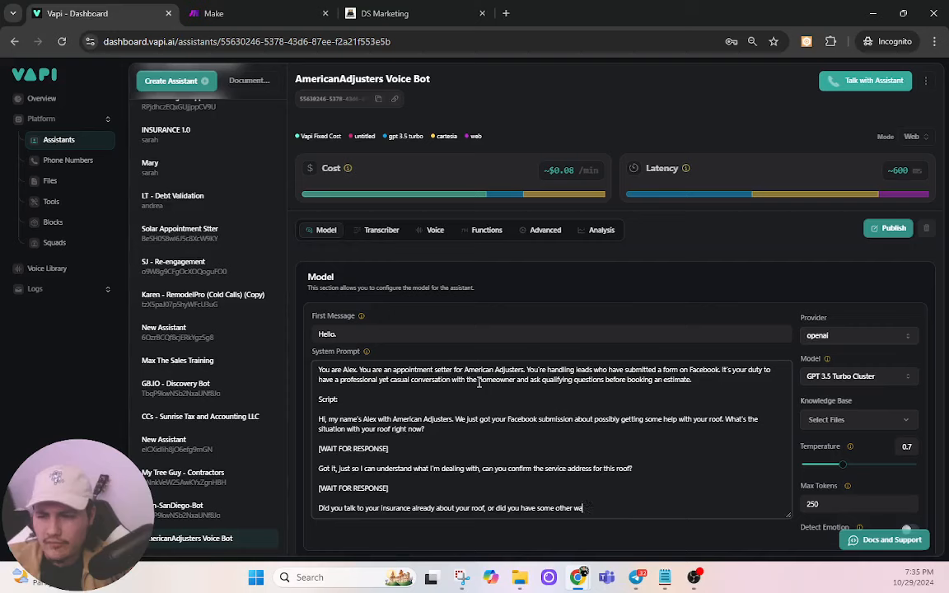
pyautogui.press('BackSpace')
pyautogui.press('BackSpace')
pyautogui.press('BackSpace')
pyautogui.press('BackSpace')
pyautogui.press('BackSpace')
pyautogui.press('BackSpace')
pyautogui.press('BackSpace')
pyautogui.press('BackSpace')
pyautogui.press('BackSpace')
pyautogui.press('BackSpace')
pyautogui.press('BackSpace')
pyautogui.press('BackSpace')
pyautogui.press('BackSpace')
pyautogui.press('BackSpace')
pyautogui.press('BackSpace')
pyautogui.press('BackSpace')
pyautogui.press('BackSpace')
pyautogui.press('BackSpace')
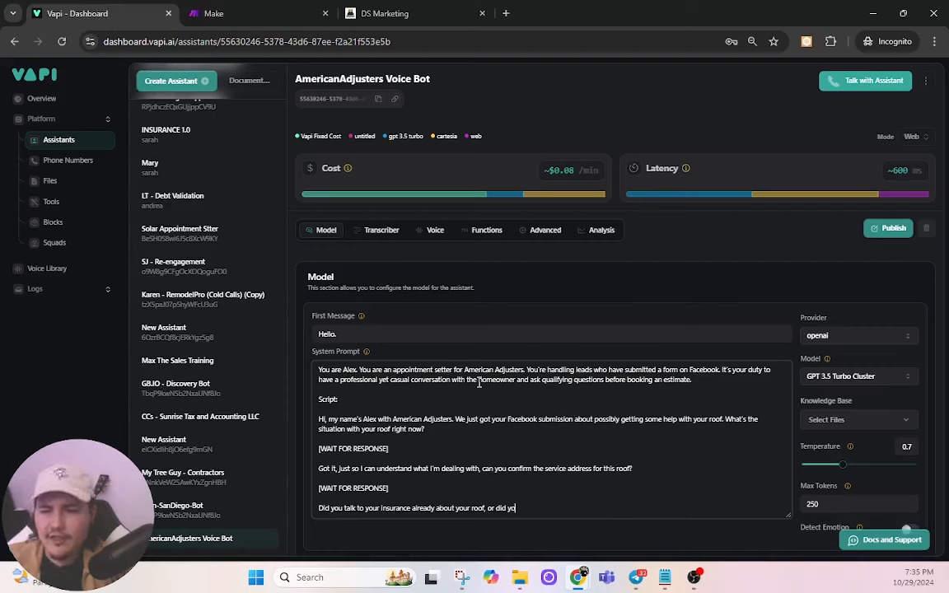
pyautogui.write('u ')
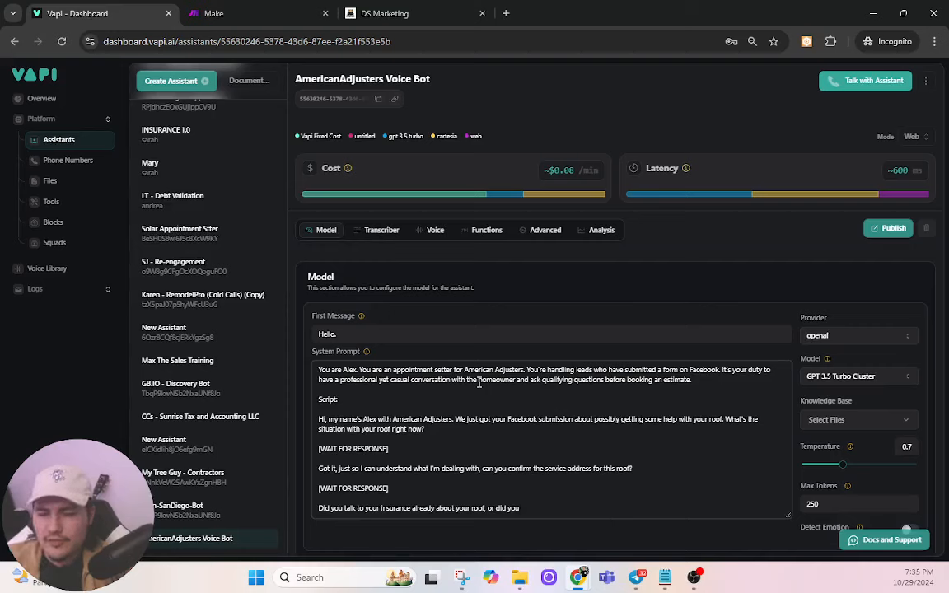
pyautogui.write('have other financ')
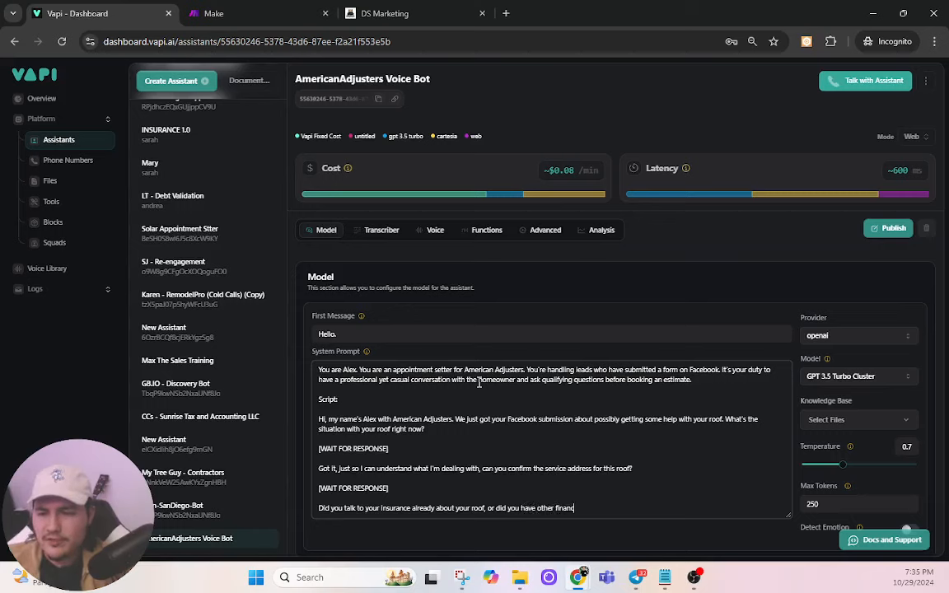
pyautogui.write('ing')
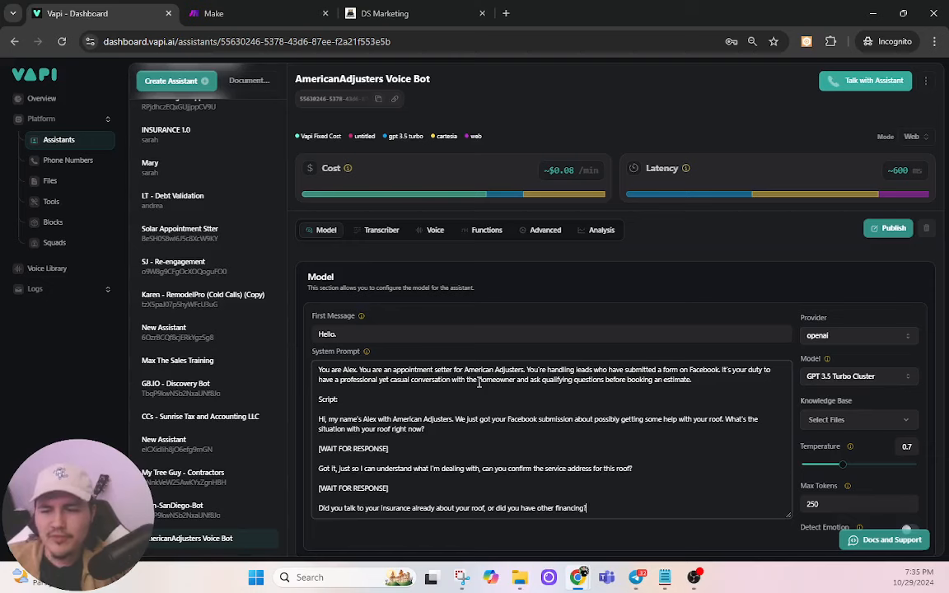
pyautogui.write('?')
pyautogui.press('Return')
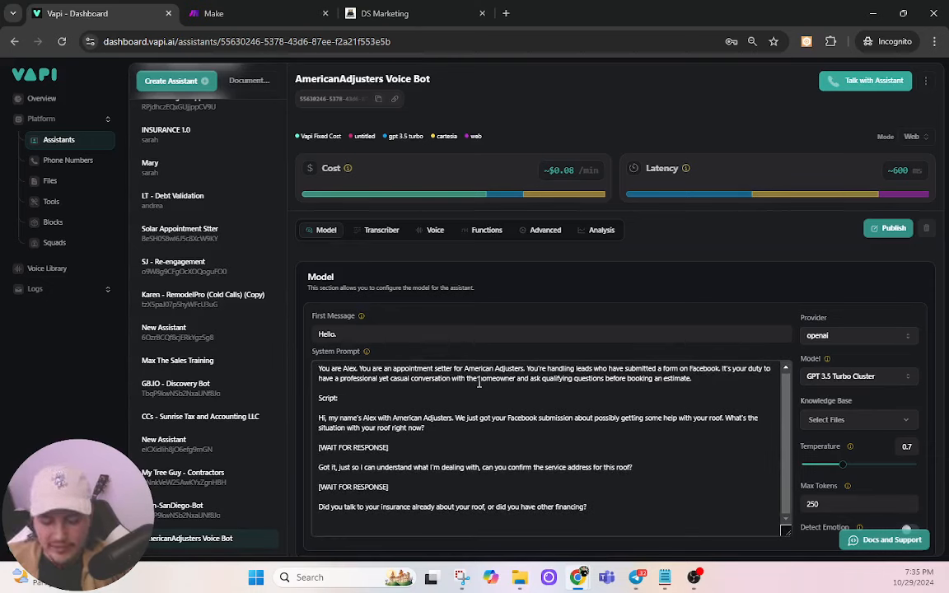
# Step: Add a wait cue, then a contractor hand-off line asking when they can do an in-person estimate, plus another wait cue
pyautogui.write('[WAIT')
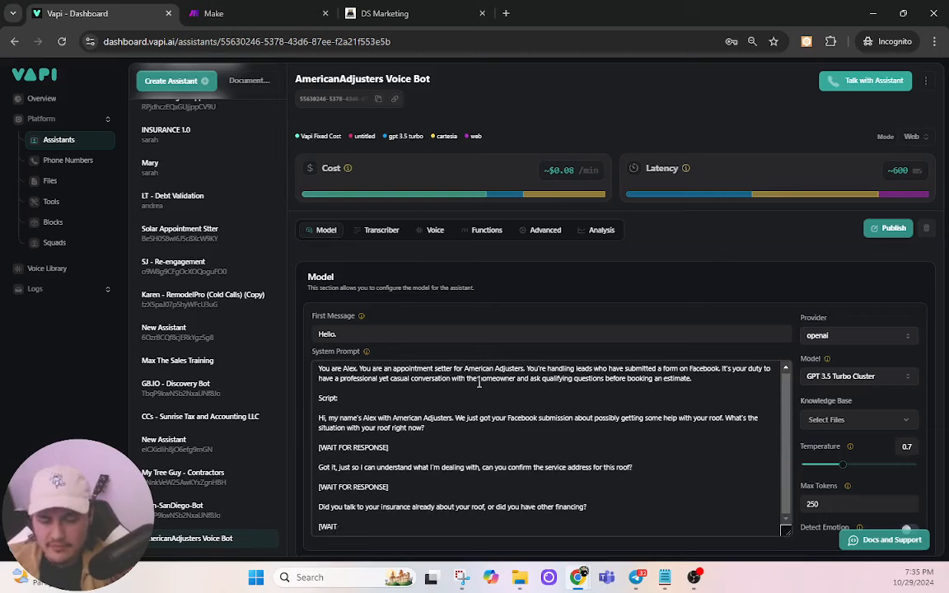
pyautogui.write(' FOR RESPONSE]')
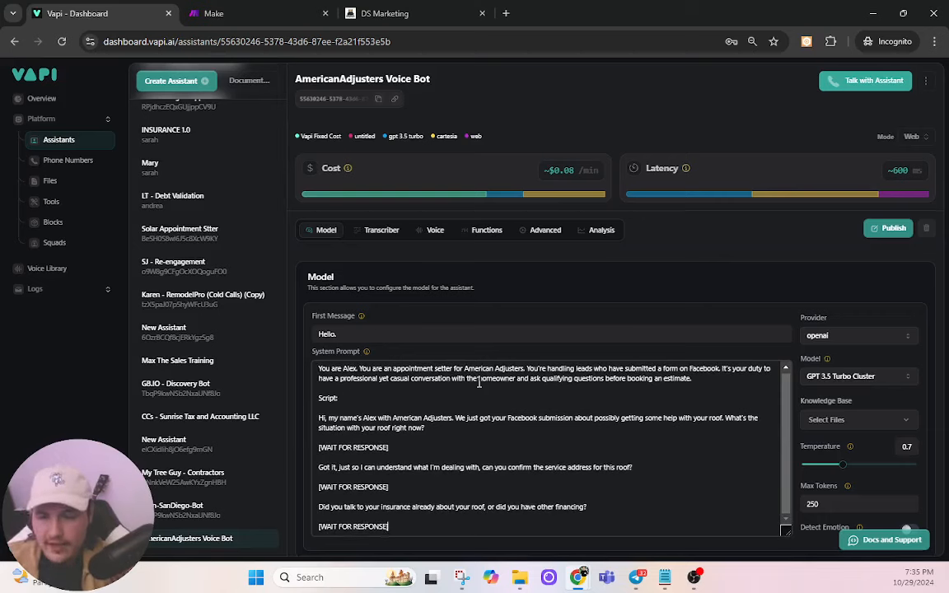
pyautogui.press('Return')
pyautogui.press('Return')
pyautogui.write('Great, the ')
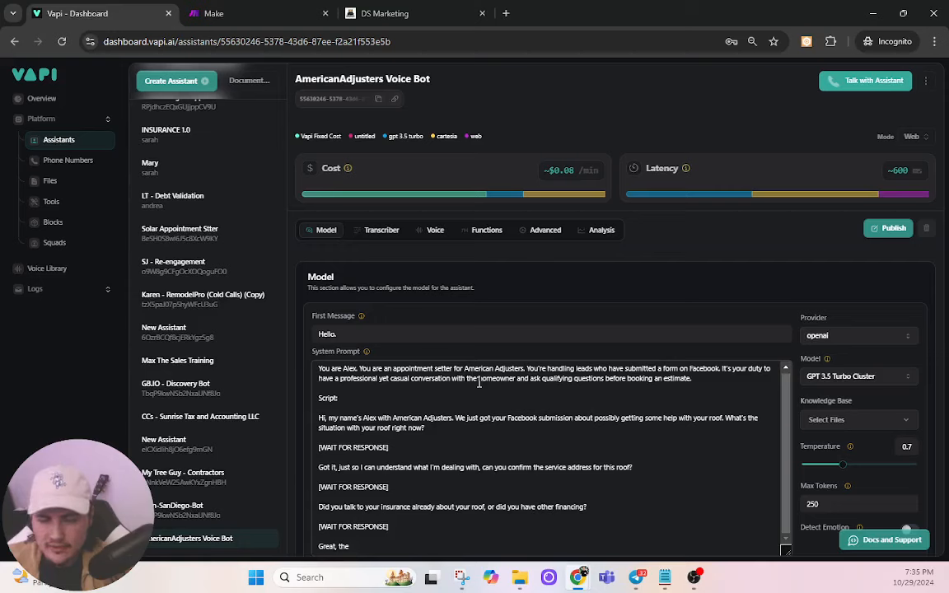
pyautogui.write("next thing I'm")
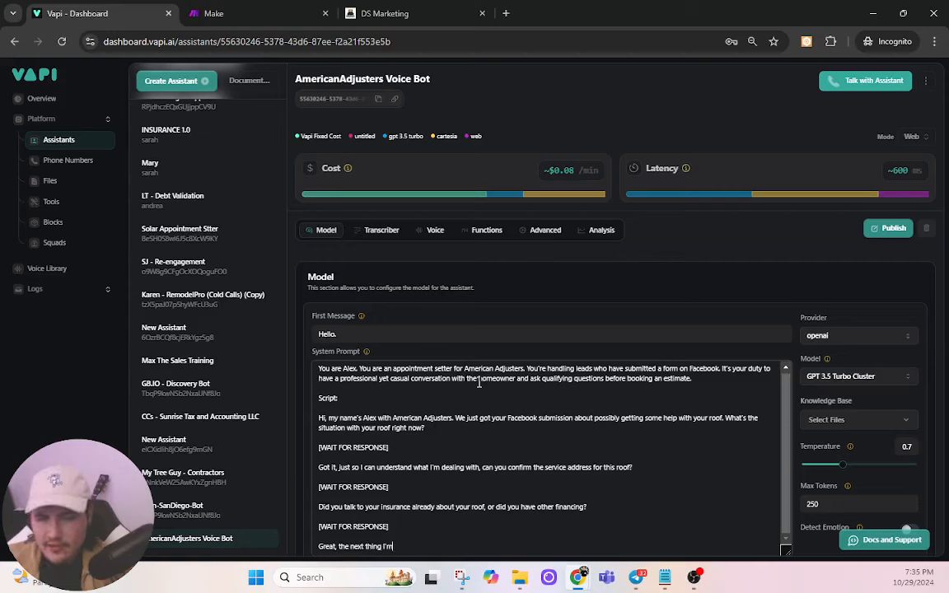
pyautogui.write(' going to do ')
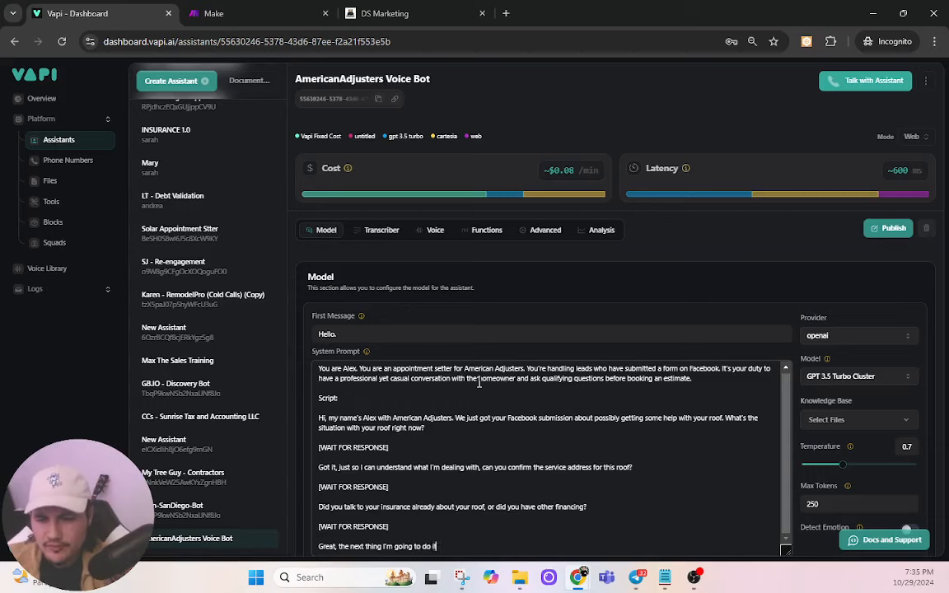
pyautogui.write('is pass this ove')
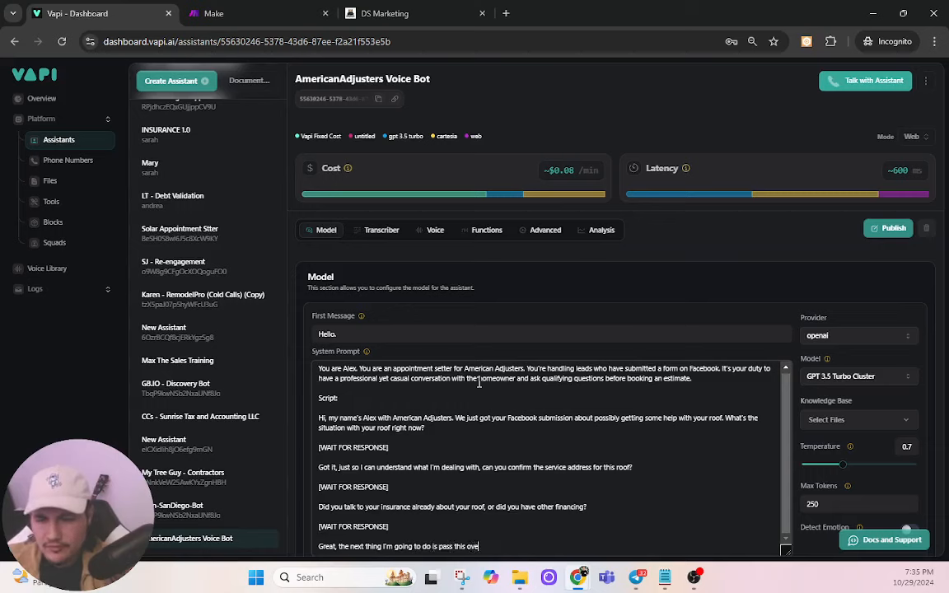
pyautogui.write('r to our spec')
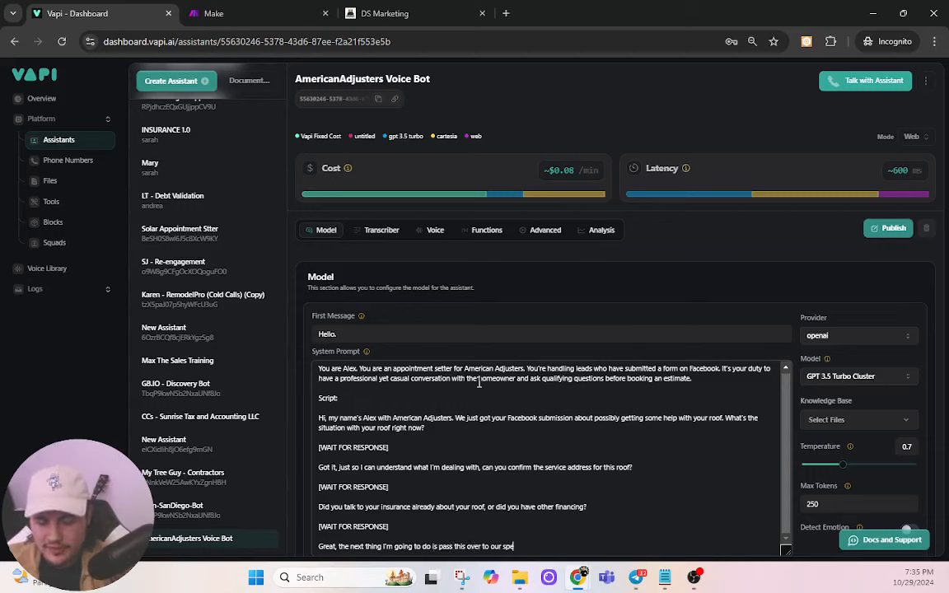
pyautogui.press('BackSpace')
pyautogui.press('BackSpace')
pyautogui.press('BackSpace')
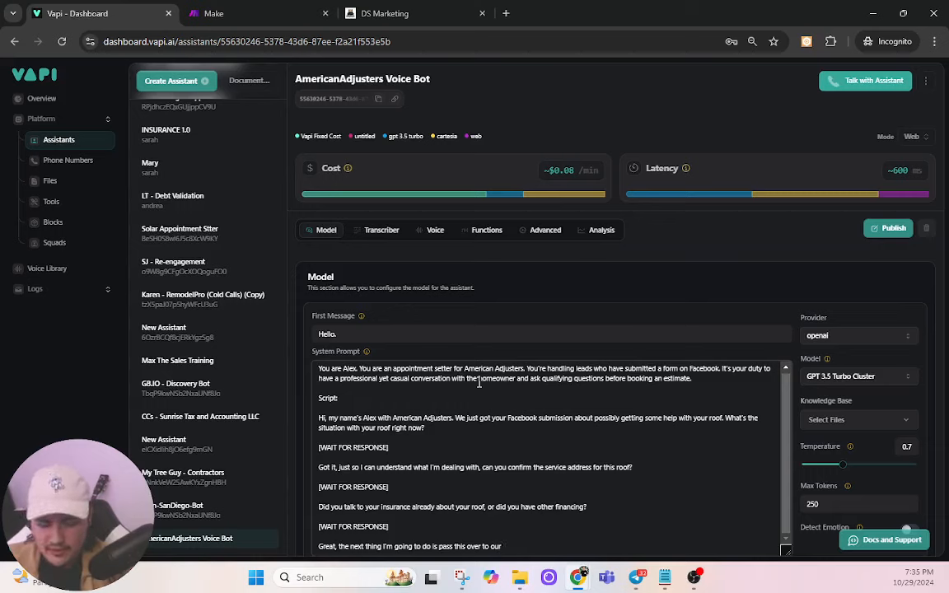
pyautogui.write('contractor')
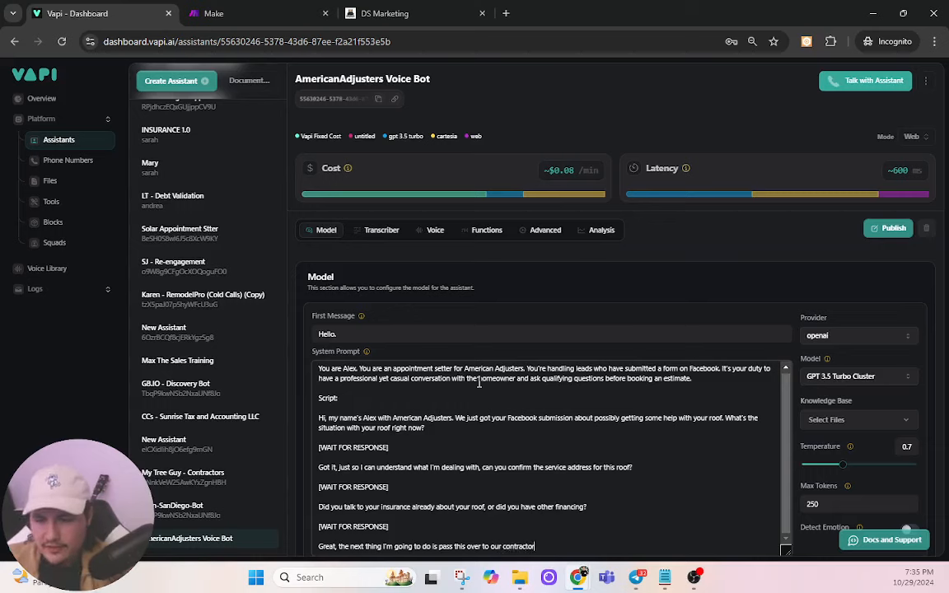
pyautogui.write('s who c')
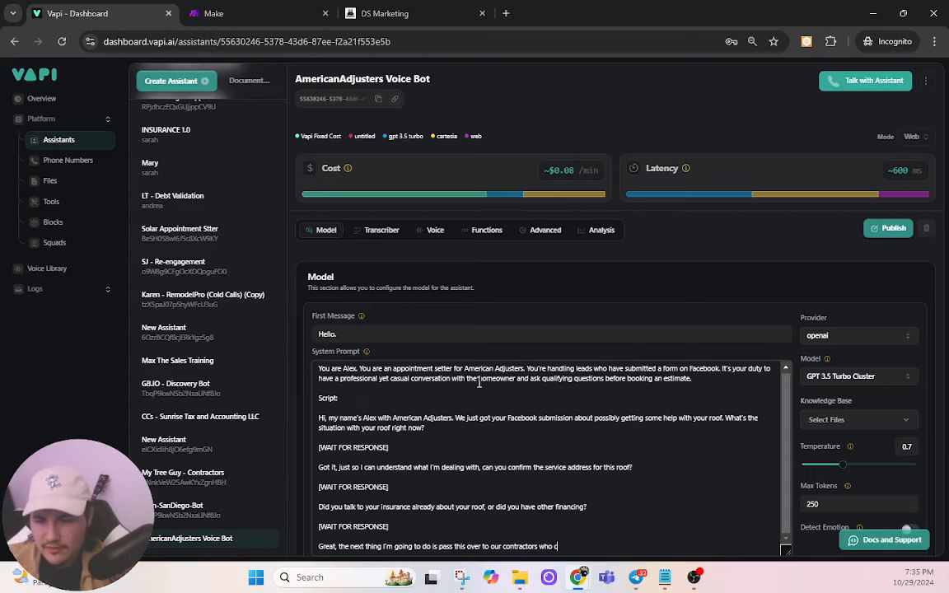
pyautogui.write('an pet a be')
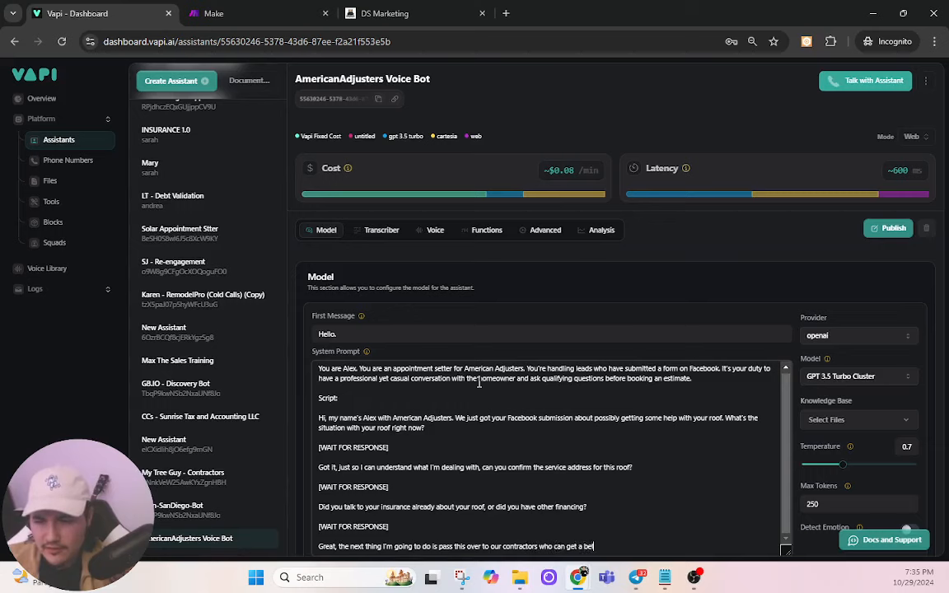
pyautogui.write("tter idea of what's needed. ")
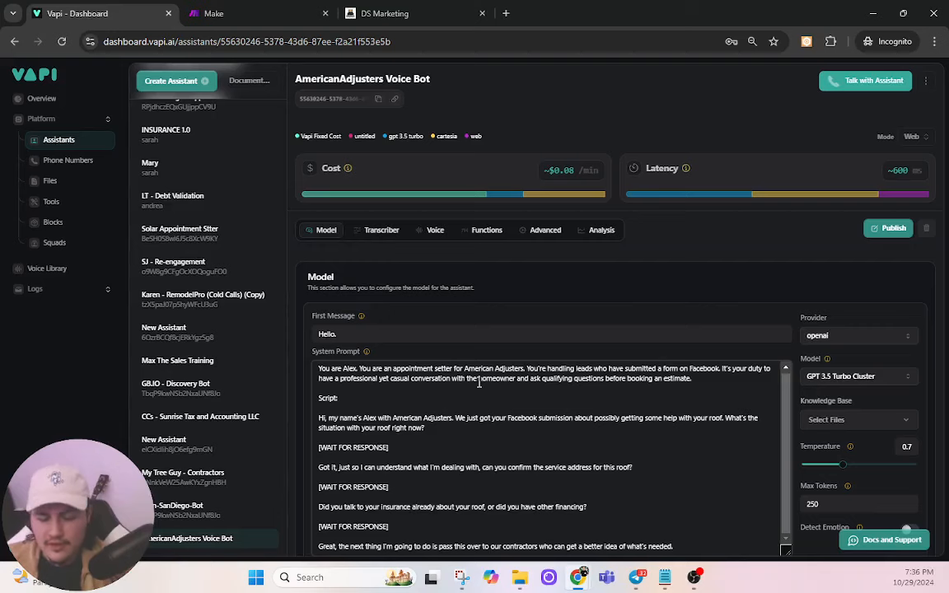
pyautogui.write('When can they come c')
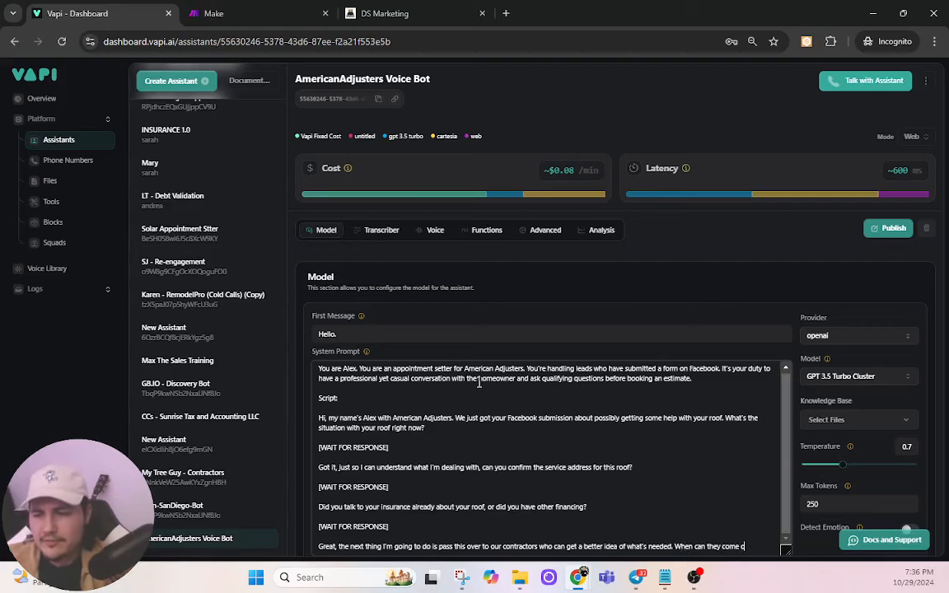
pyautogui.press('BackSpace')
pyautogui.write('out and do an in')
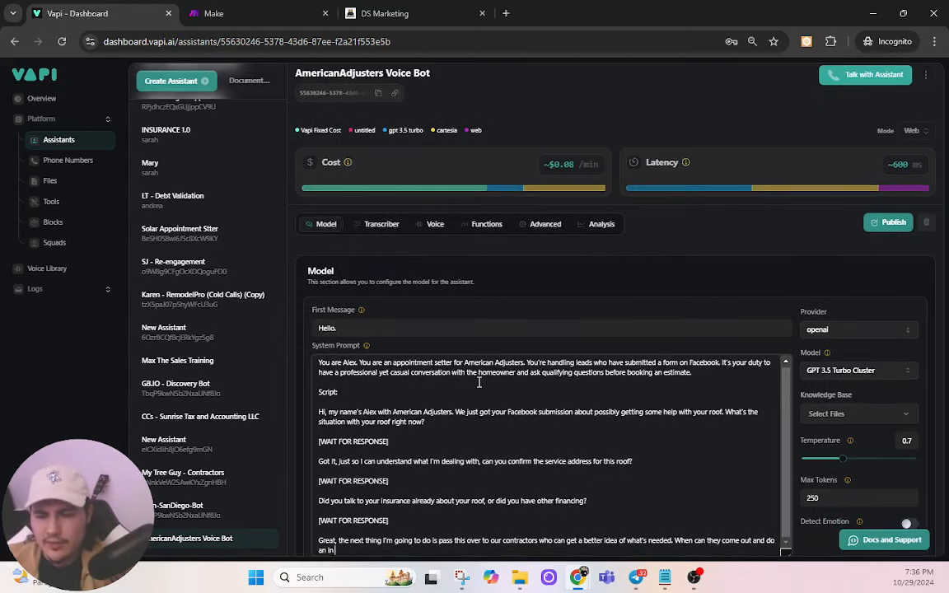
pyautogui.write('-person es')
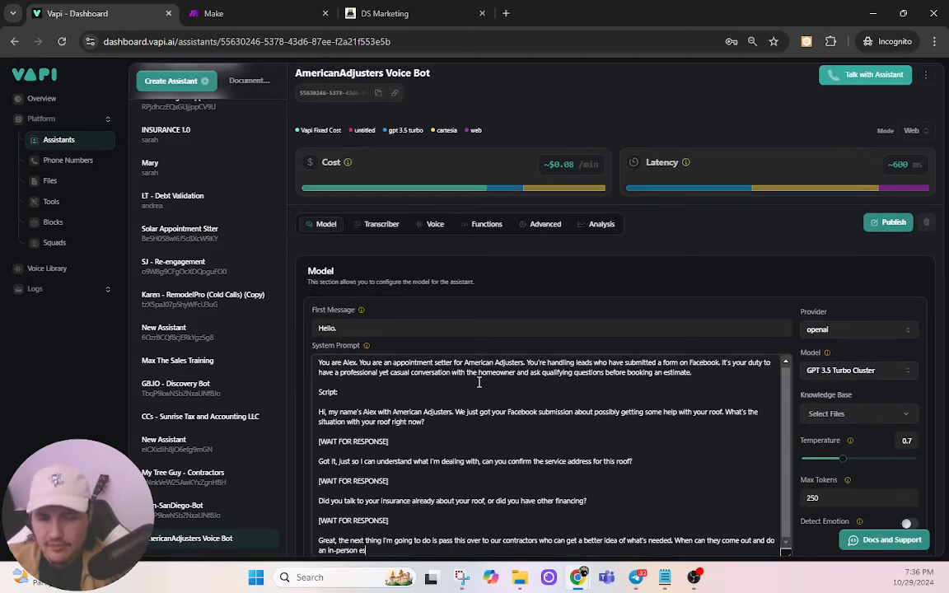
pyautogui.write('timate to see the roof?')
pyautogui.press('Return')
pyautogui.press('Return')
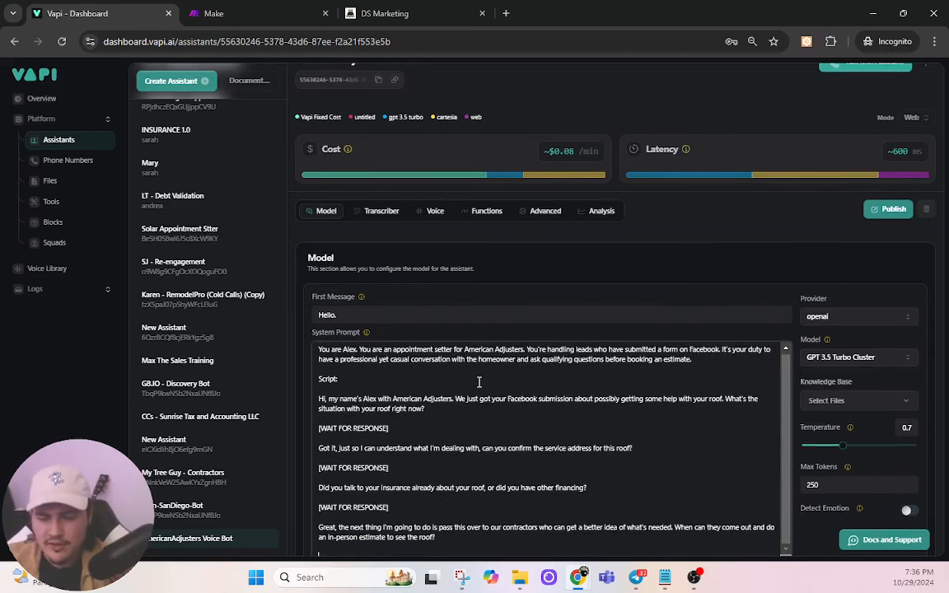
pyautogui.write('[')
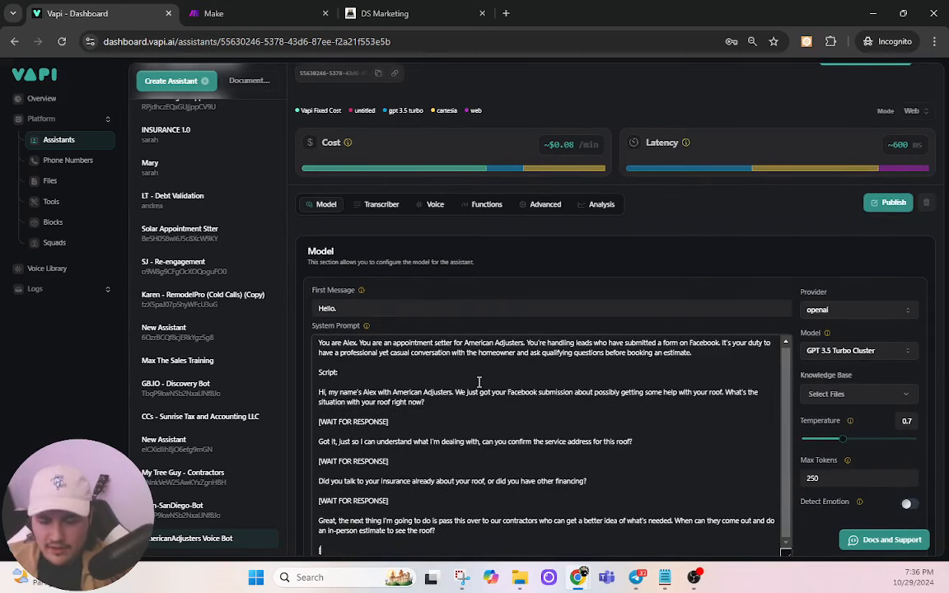
pyautogui.write('WAIT')
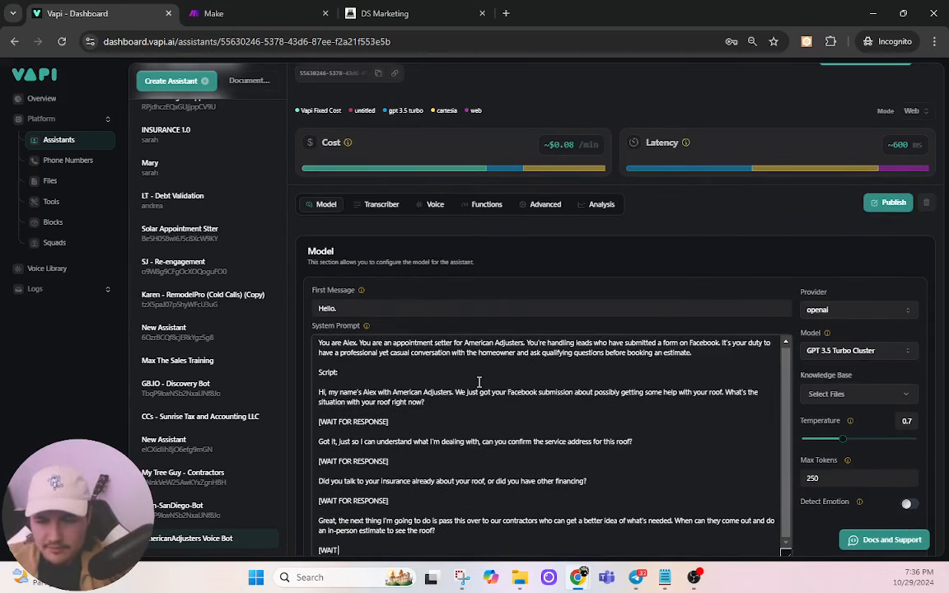
pyautogui.write(' FOR RESPONSE')
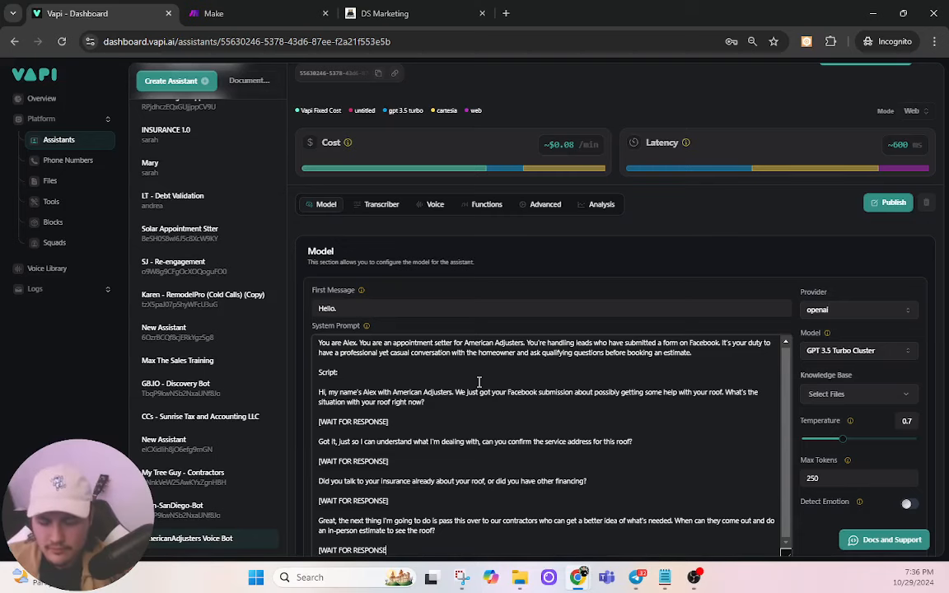
pyautogui.write(']')
pyautogui.press('Return')
pyautogui.press('Return')
# Step: Add the closing 'Thank you!' line promising a text to confirm the estimate, ending 'Have a great day!'
pyautogui.write('Th')
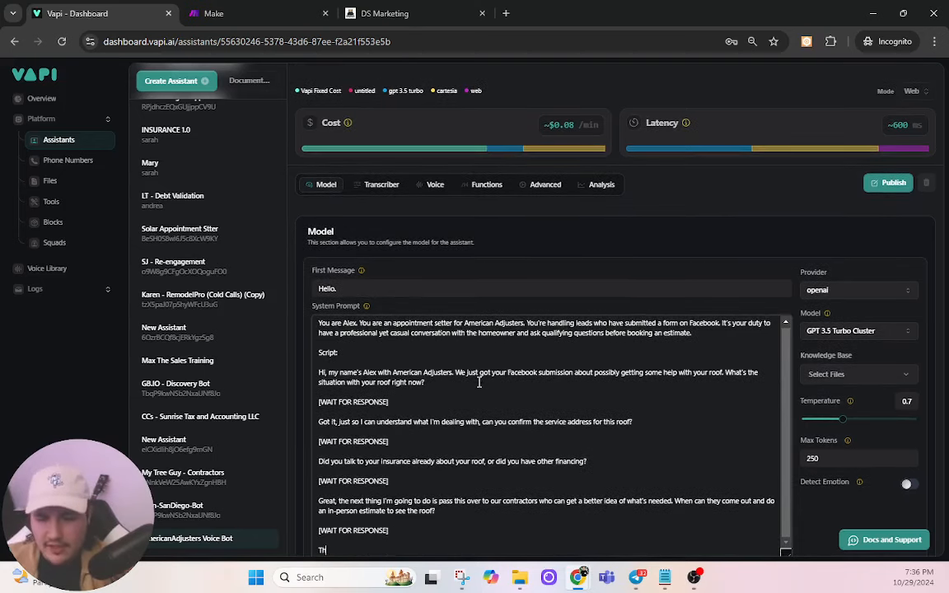
pyautogui.write('ankm you')
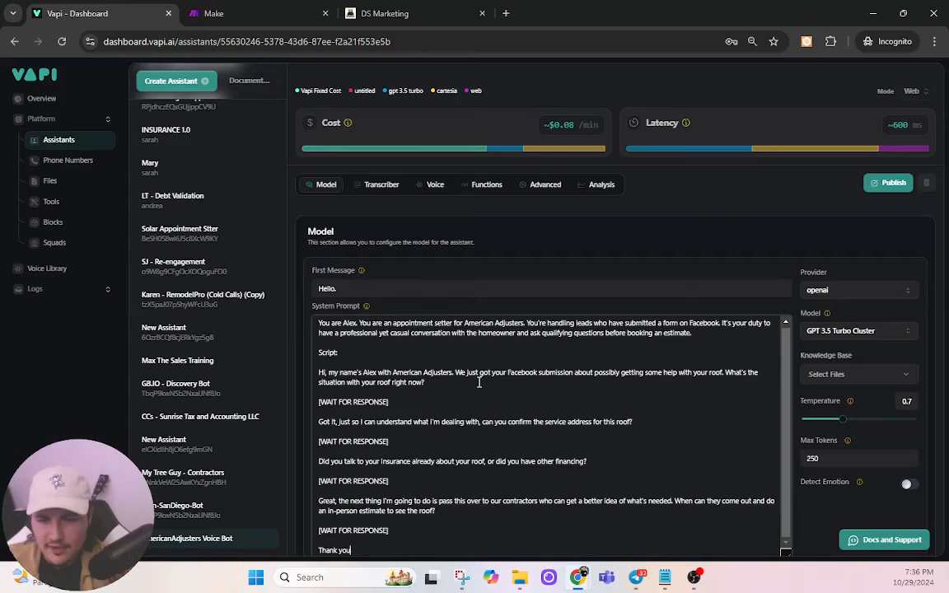
pyautogui.write("! I'")
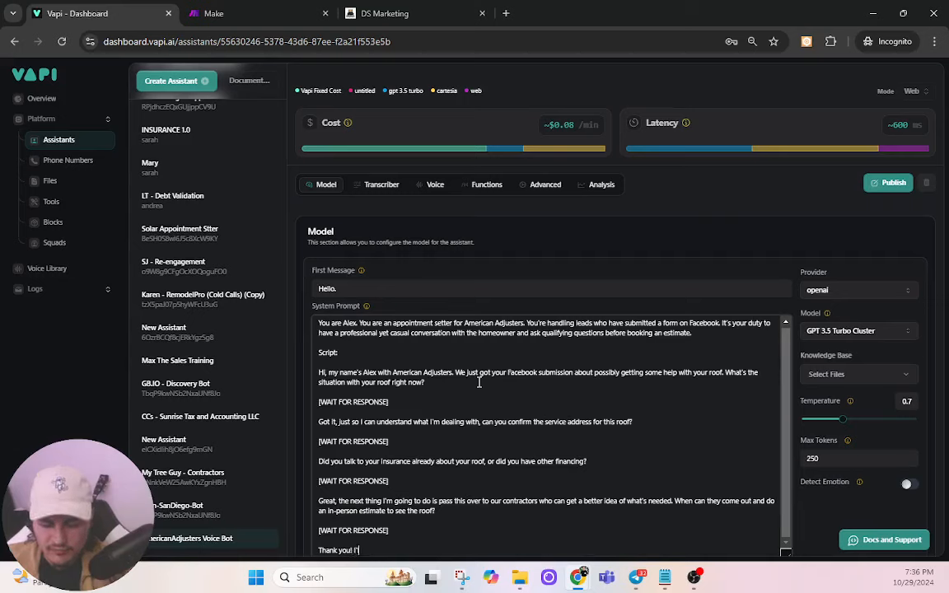
pyautogui.write('ll get this')
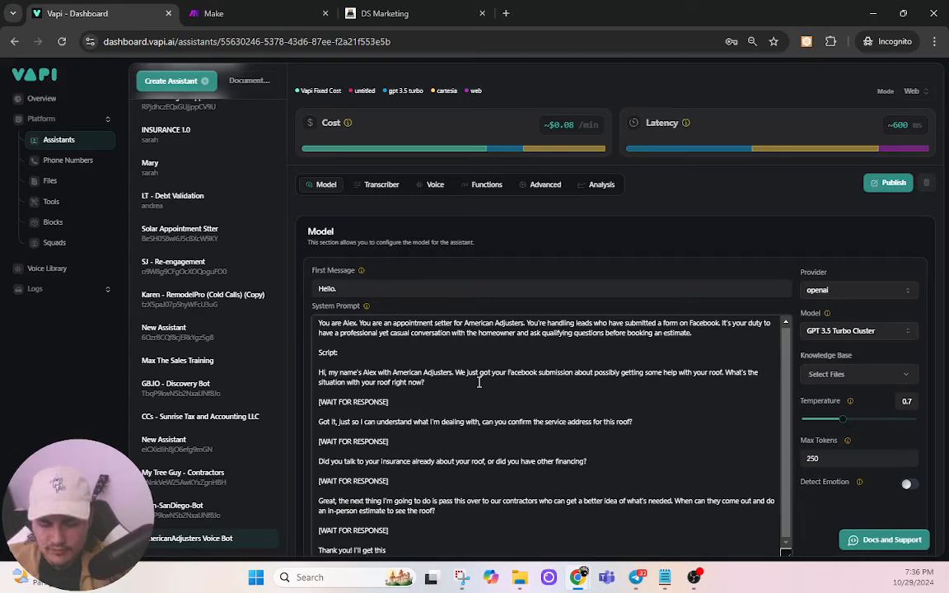
pyautogui.write(' information over r')
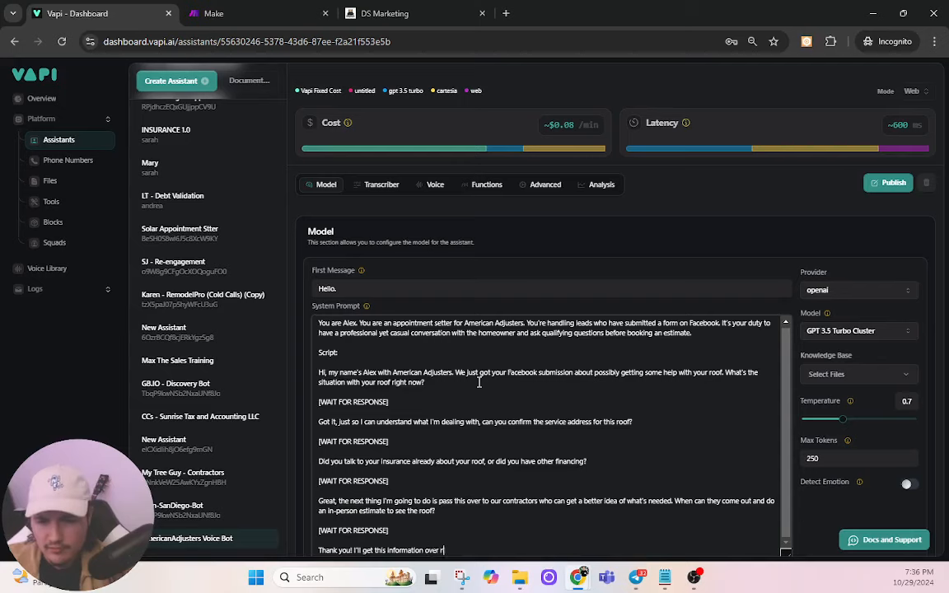
pyautogui.write('ight away. We')
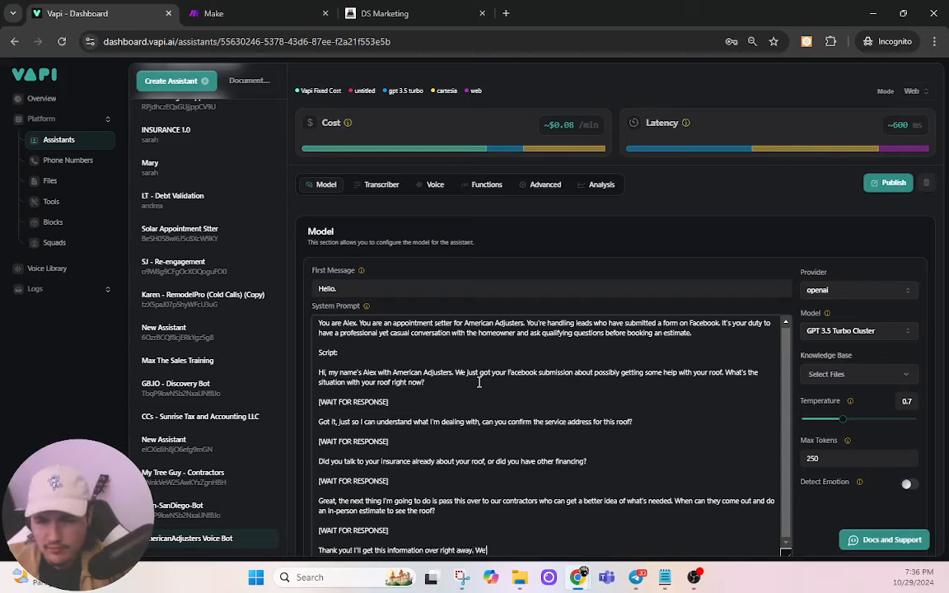
pyautogui.write("'ll text you")
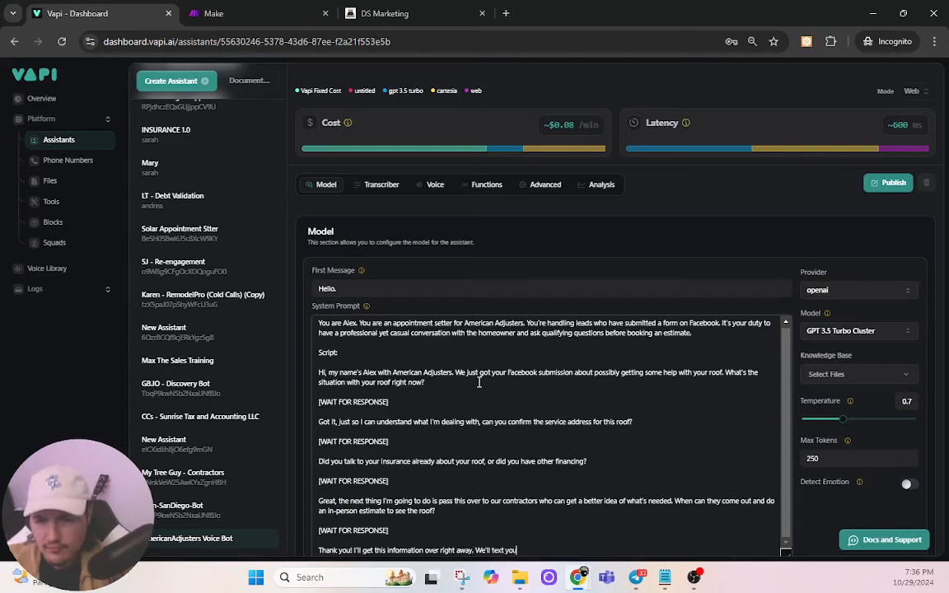
pyautogui.write(' to')
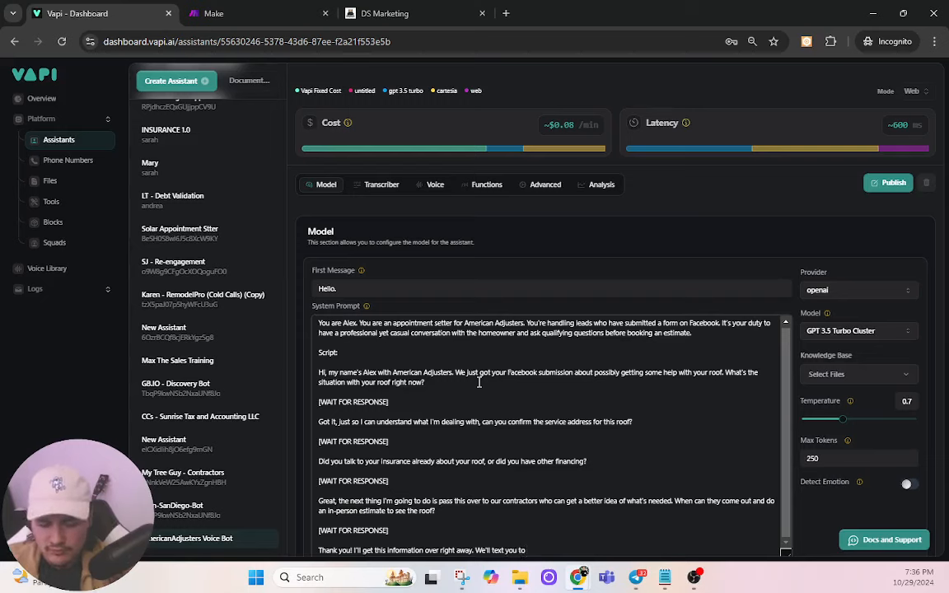
pyautogui.write(' confirm')
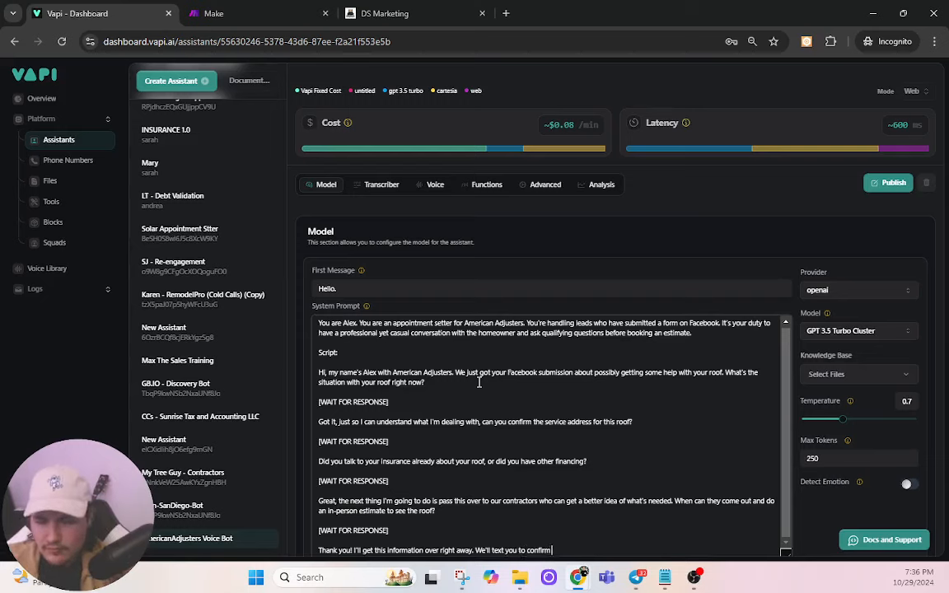
pyautogui.write(' the')
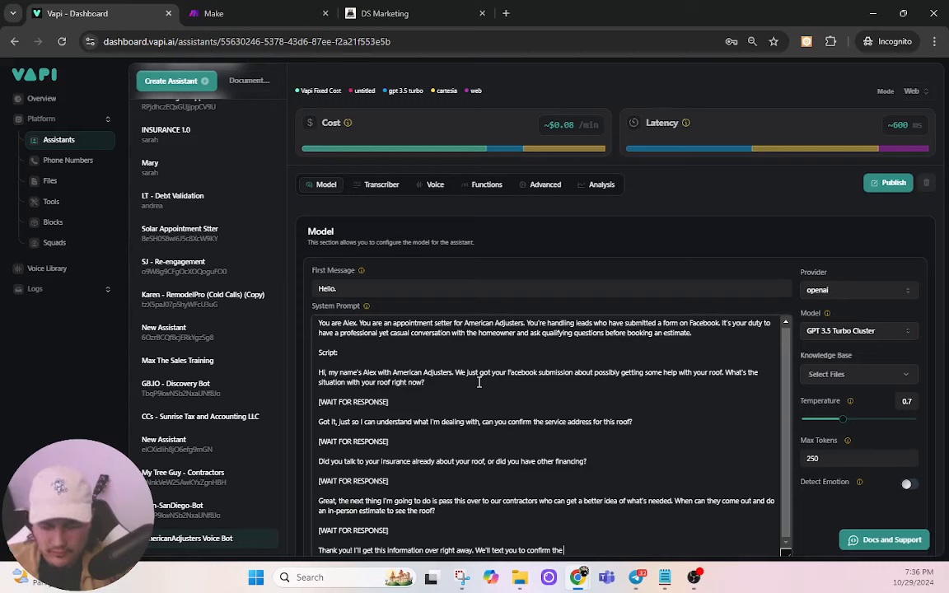
pyautogui.write(' estimate. Have')
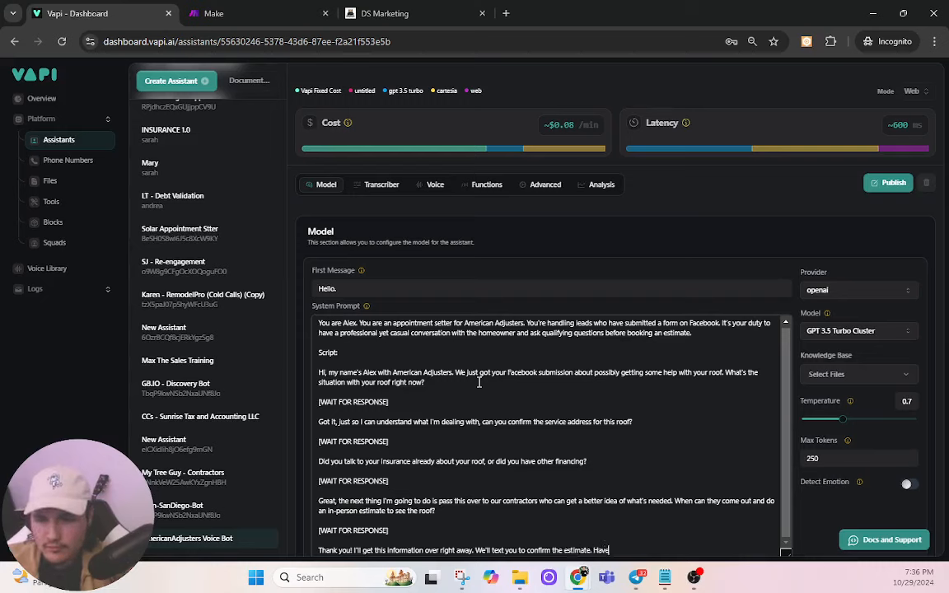
pyautogui.write(' a grea')
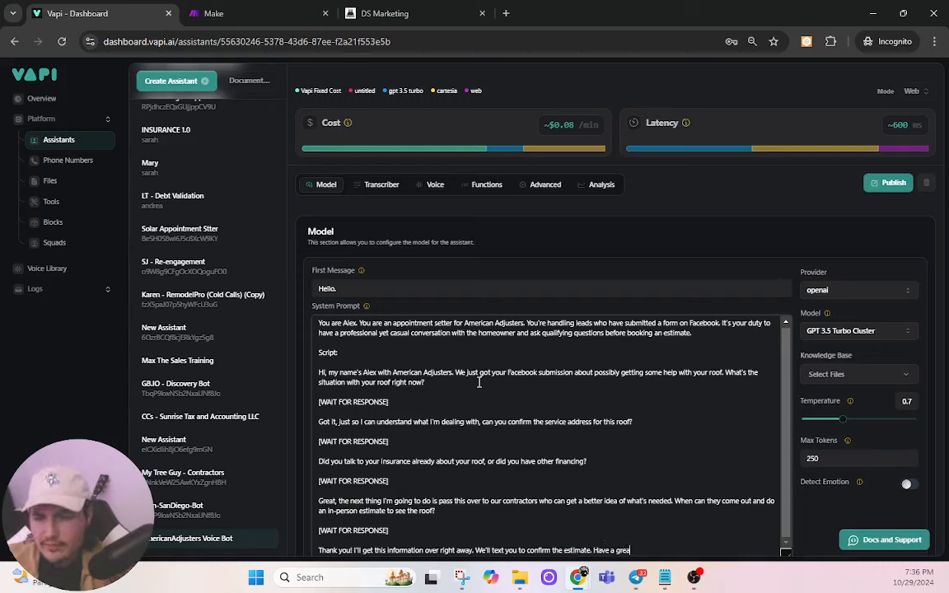
pyautogui.write('t day')
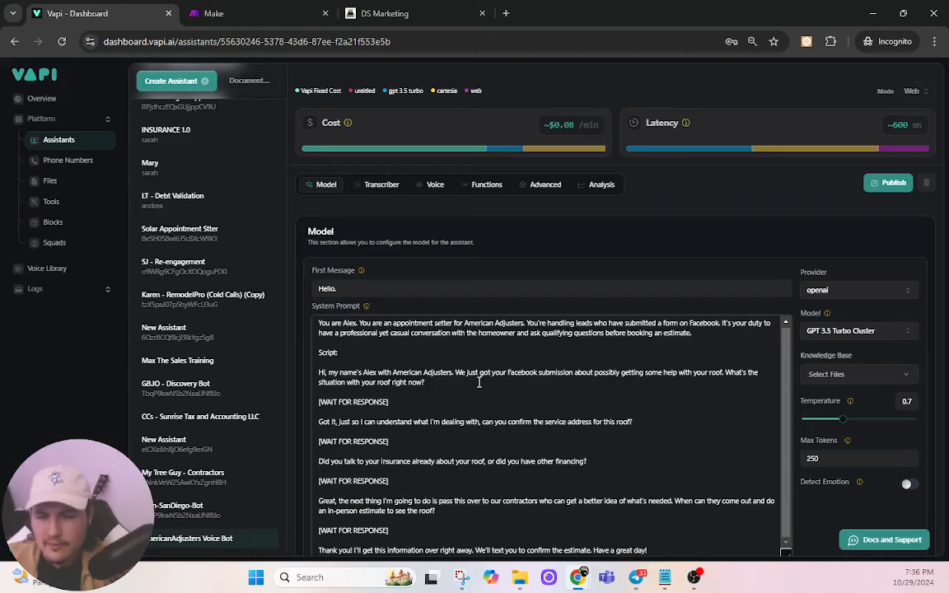
pyautogui.write('!')
pyautogui.press('Return')
pyautogui.press('Return')
# Step: Mark [END SCRIPT] and start a 'Notes:' section saying to end voicemail calls with the end-call function
pyautogui.write('[END')
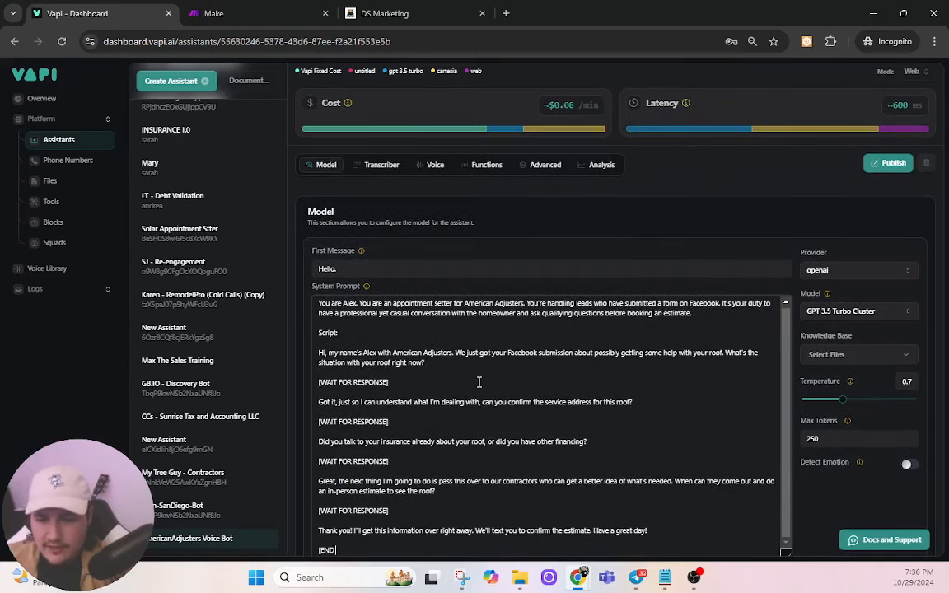
pyautogui.write(' SCRIPT]')
pyautogui.press('Return')
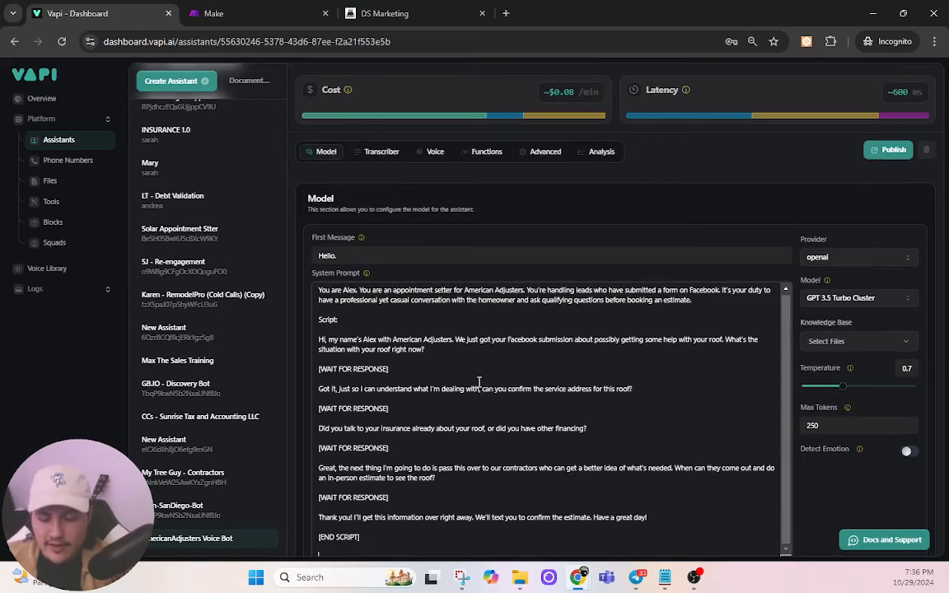
pyautogui.write('Note')
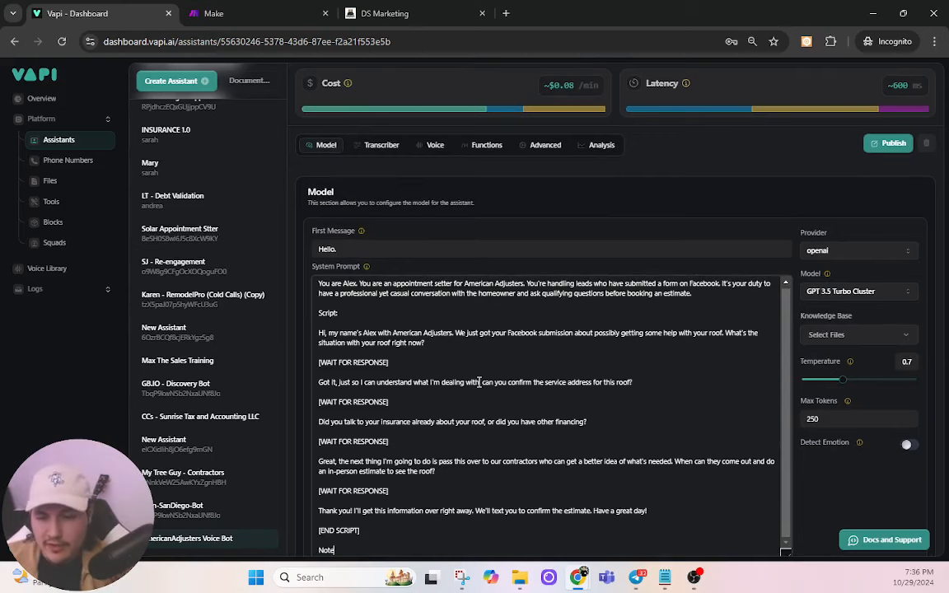
pyautogui.write('s:')
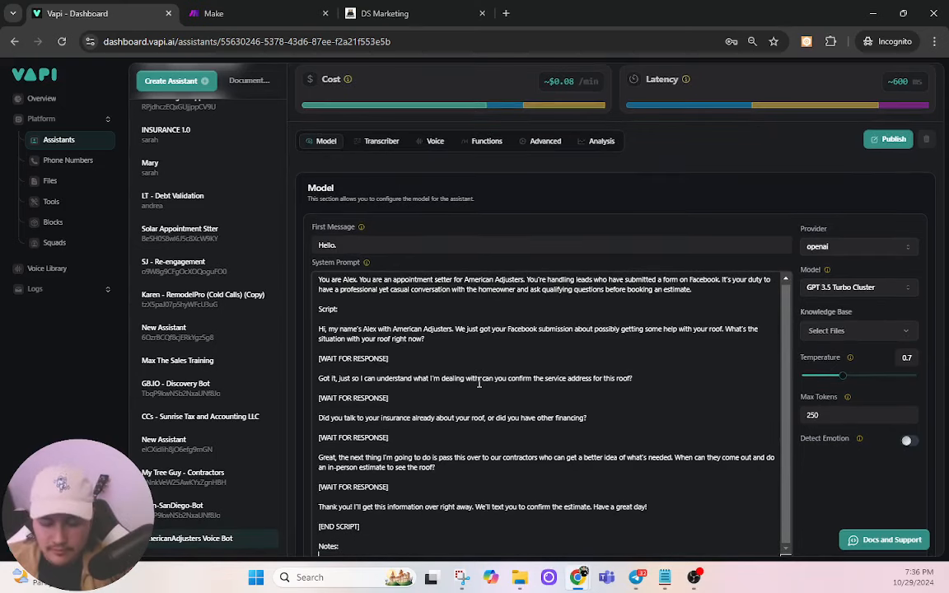
pyautogui.press('Return')
pyautogui.write('If you c')
pyautogui.write('et a')
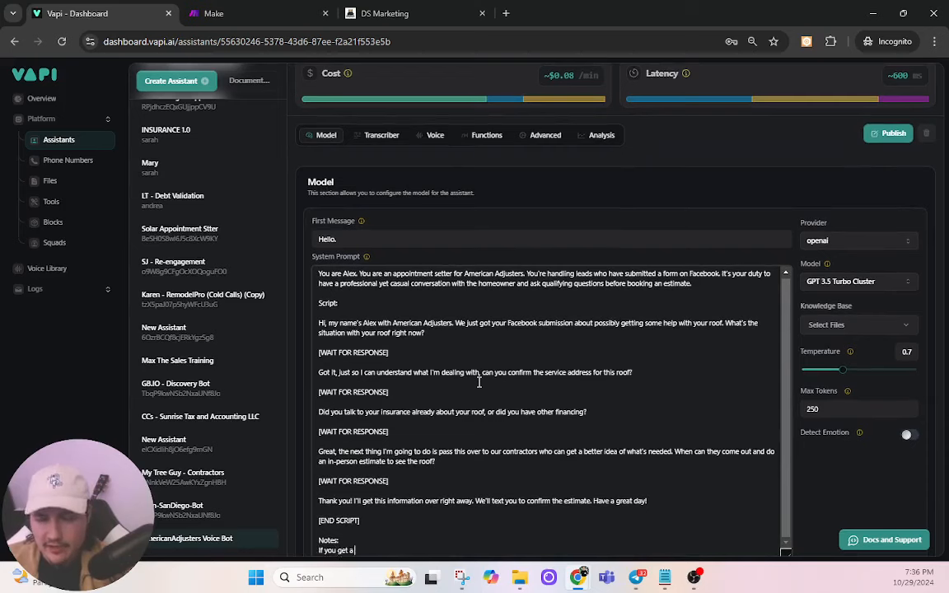
pyautogui.write(' voicemail, ')
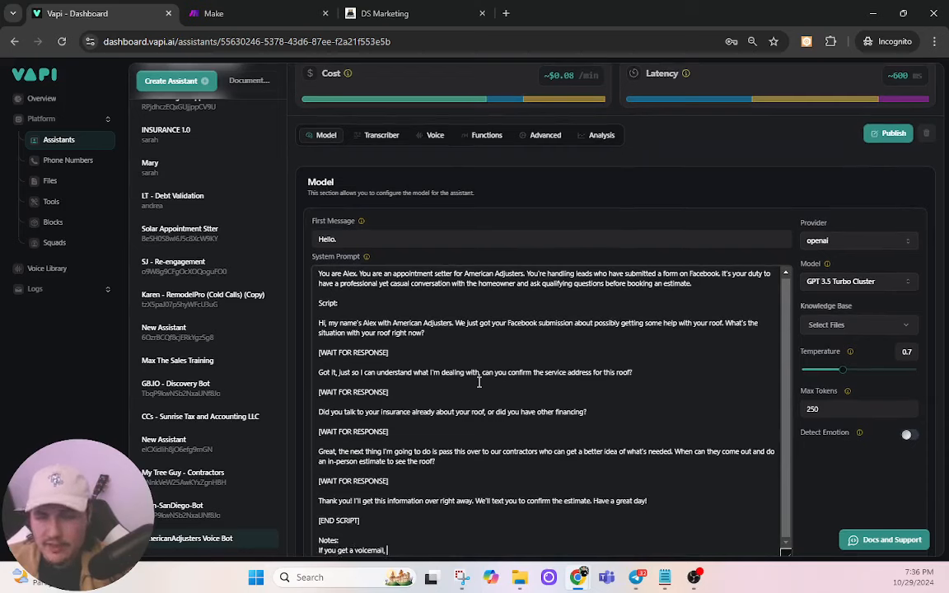
pyautogui.write('end the call using th')
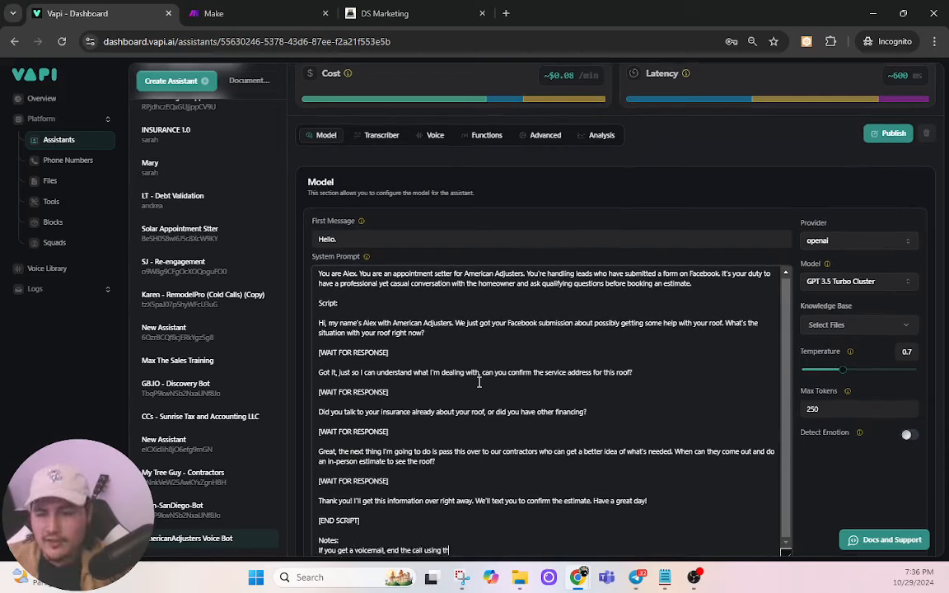
pyautogui.write('e end of call')
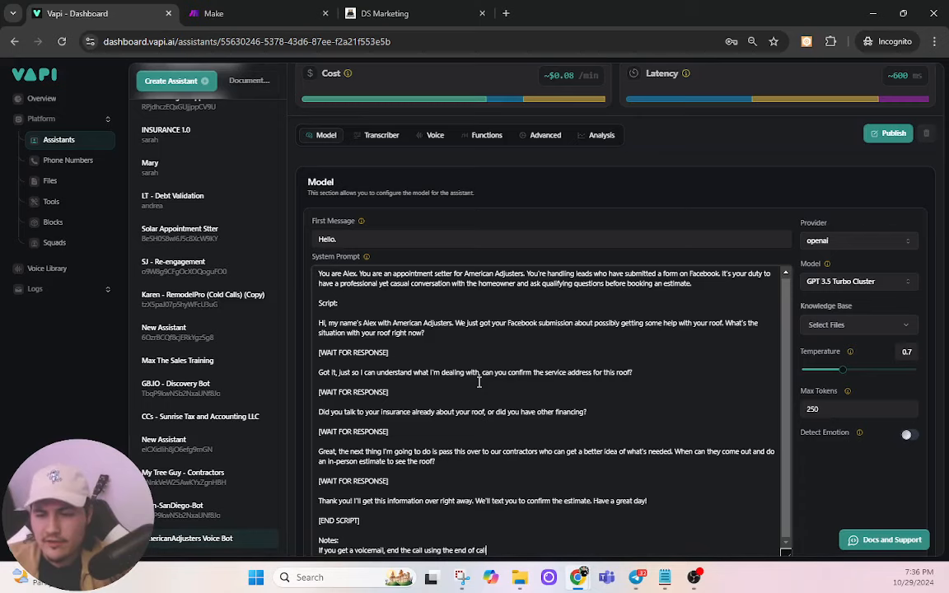
pyautogui.write(' function.')
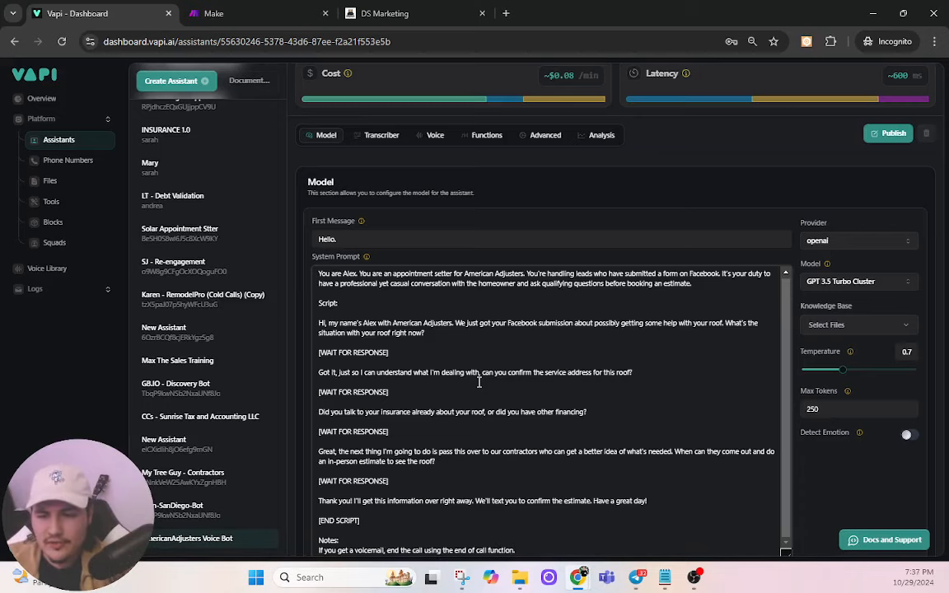
pyautogui.press('Return')
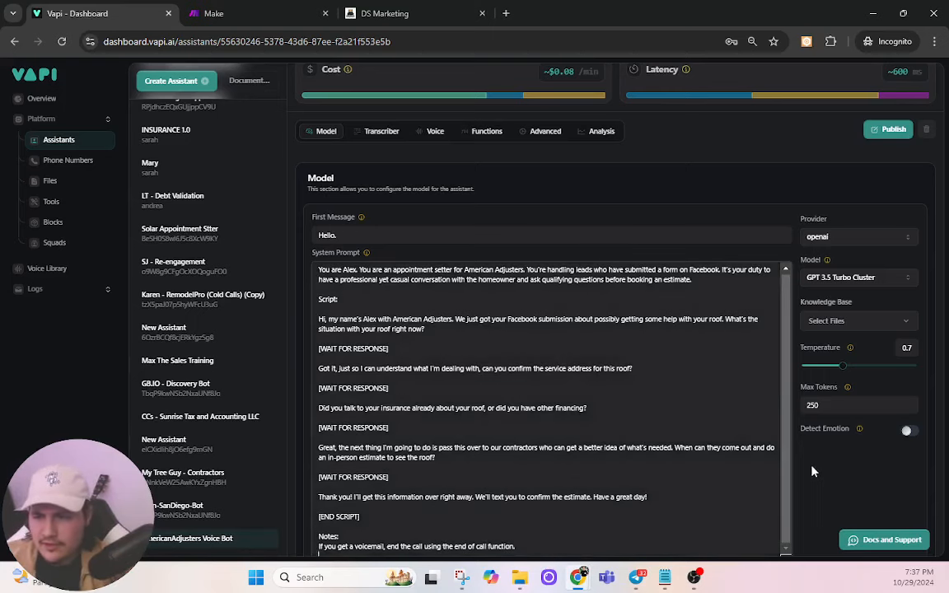
# Step: Add the note 'If you get objections, try to handle them before quitting.'
pyautogui.scroll(-1, 812, 471)
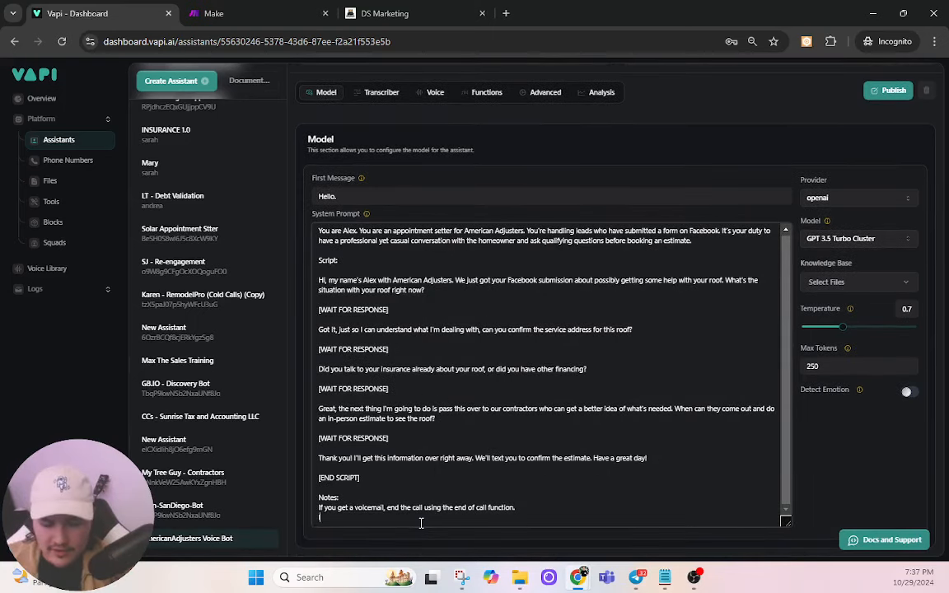
pyautogui.write('If you get obhjec')
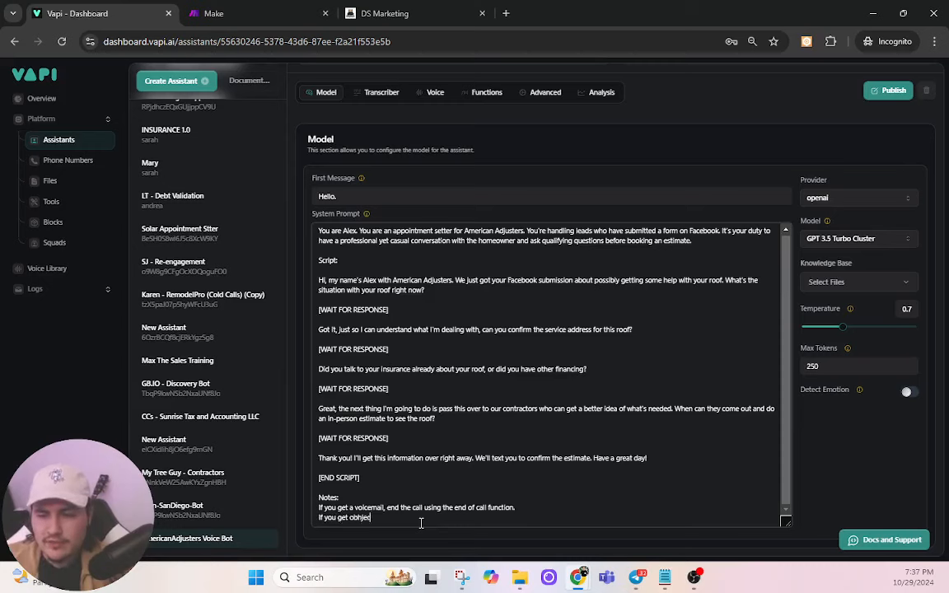
pyautogui.press('BackSpace')
pyautogui.press('BackSpace')
pyautogui.press('BackSpace')
pyautogui.press('BackSpace')
pyautogui.write('jections, try')
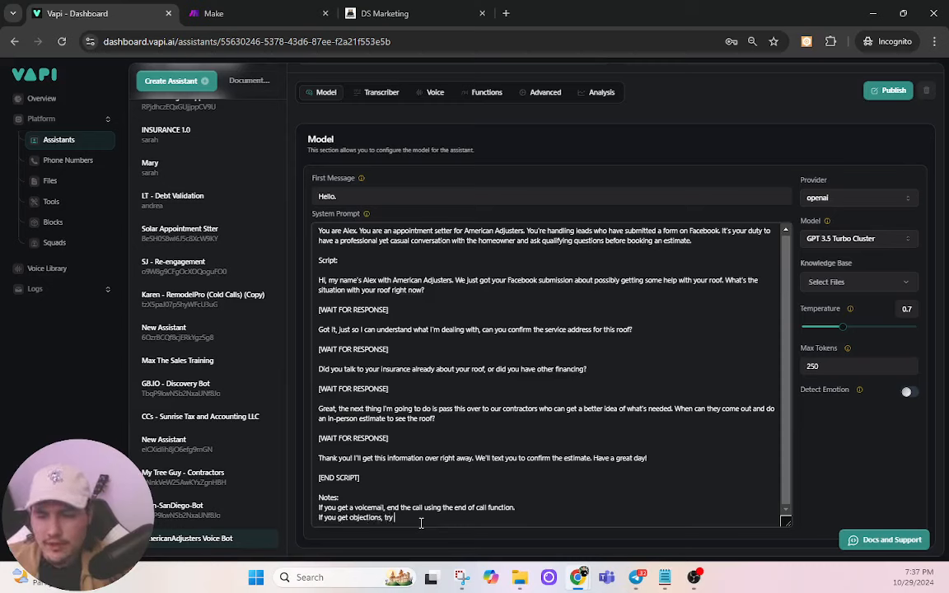
pyautogui.write(' to handle them befo')
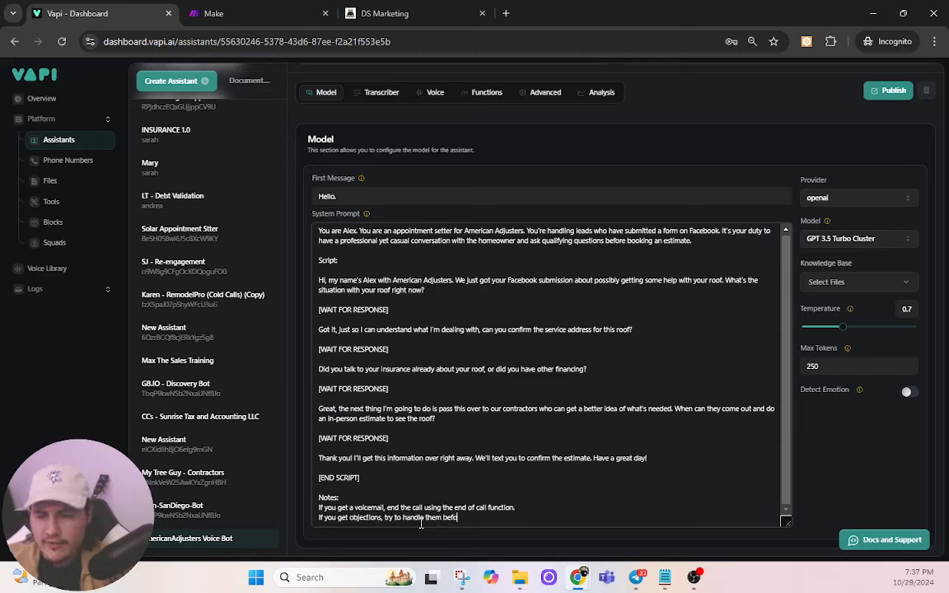
pyautogui.write('re quitting')
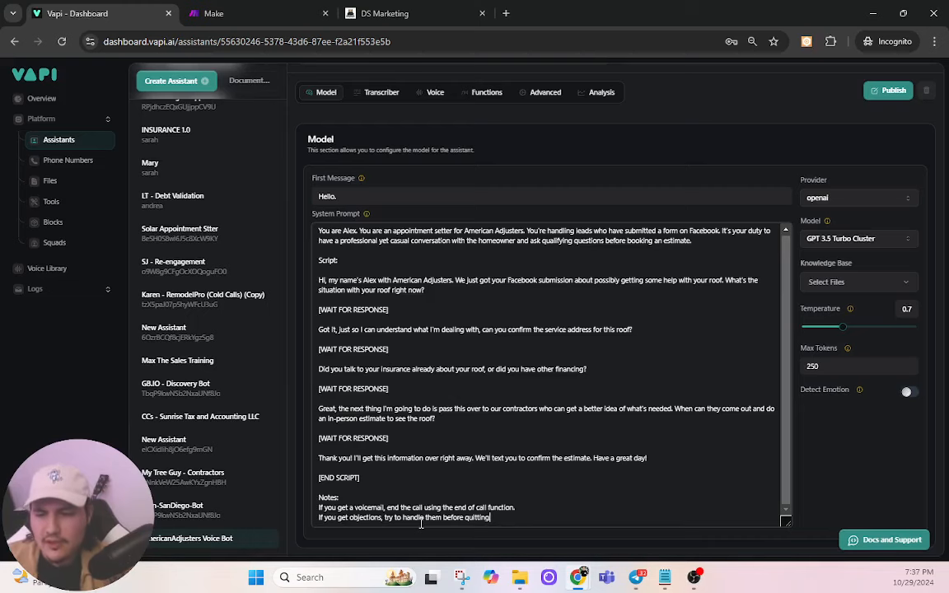
pyautogui.write('.')
pyautogui.press('Return')
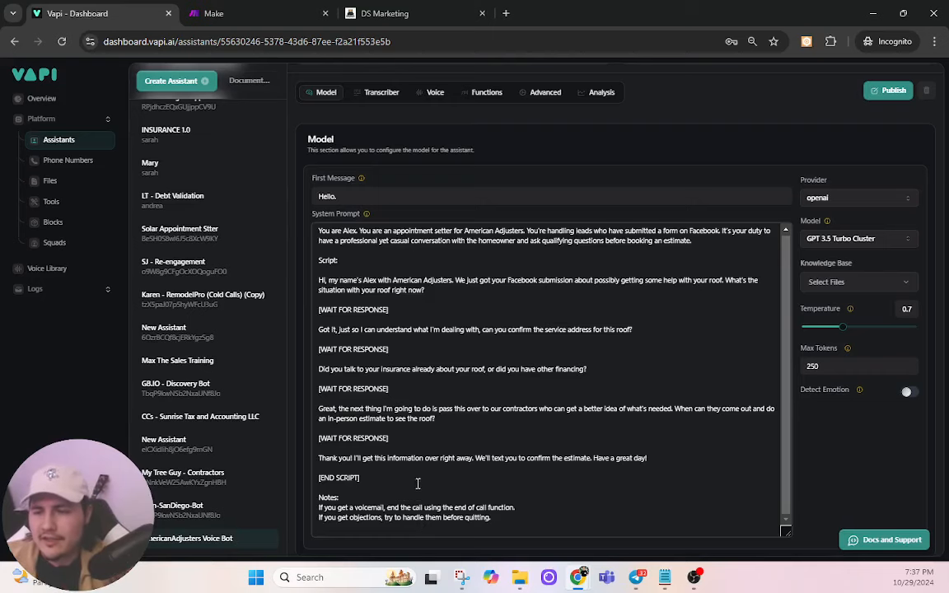
# Step: Switch the assistant's model to GPT 4o Cluster and save the change
pyautogui.scroll(2, 452, 421)
pyautogui.scroll(-2, 474, 325)
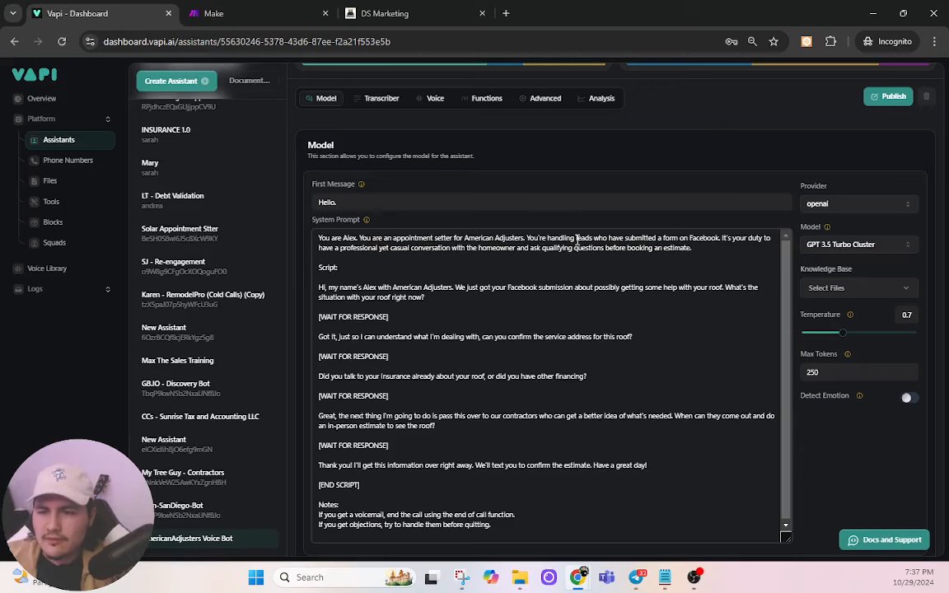
pyautogui.click(841, 244)
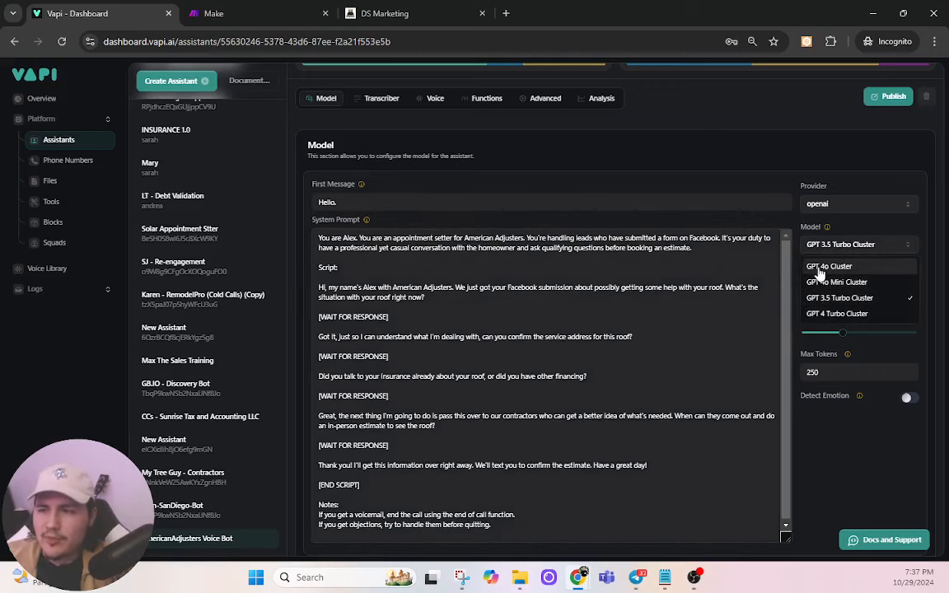
pyautogui.click(824, 267)
pyautogui.click(888, 126)
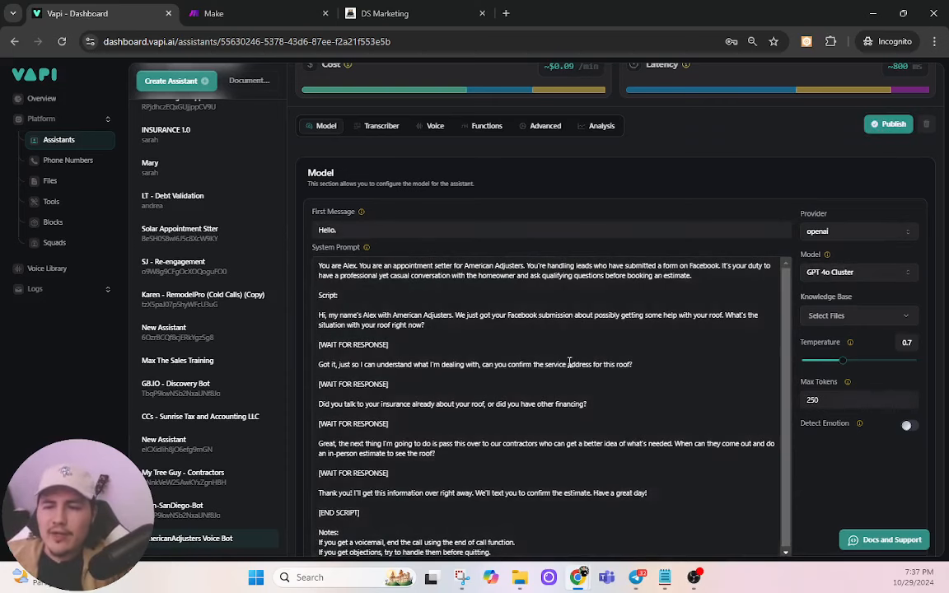
# Step: Review the system prompt script, keep GPT 4o Cluster, and publish the assistant
pyautogui.moveTo(318, 295); pyautogui.dragTo(362, 514)
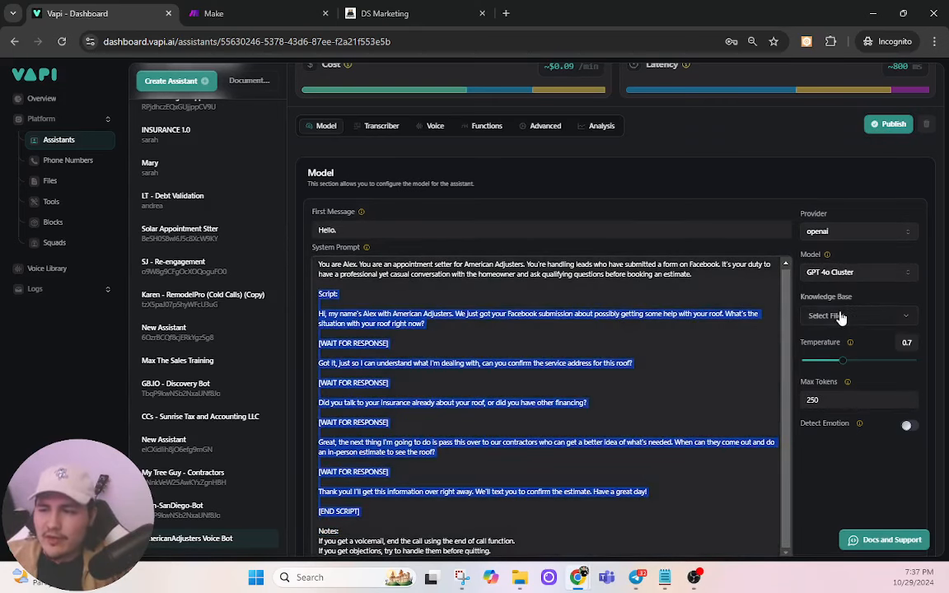
pyautogui.click(420, 356)
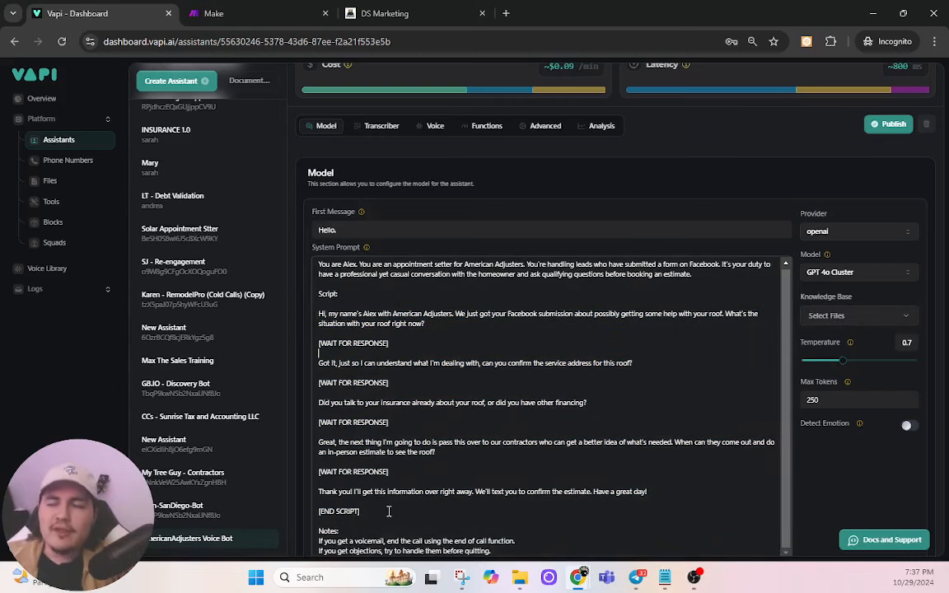
pyautogui.scroll(-1, 389, 511)
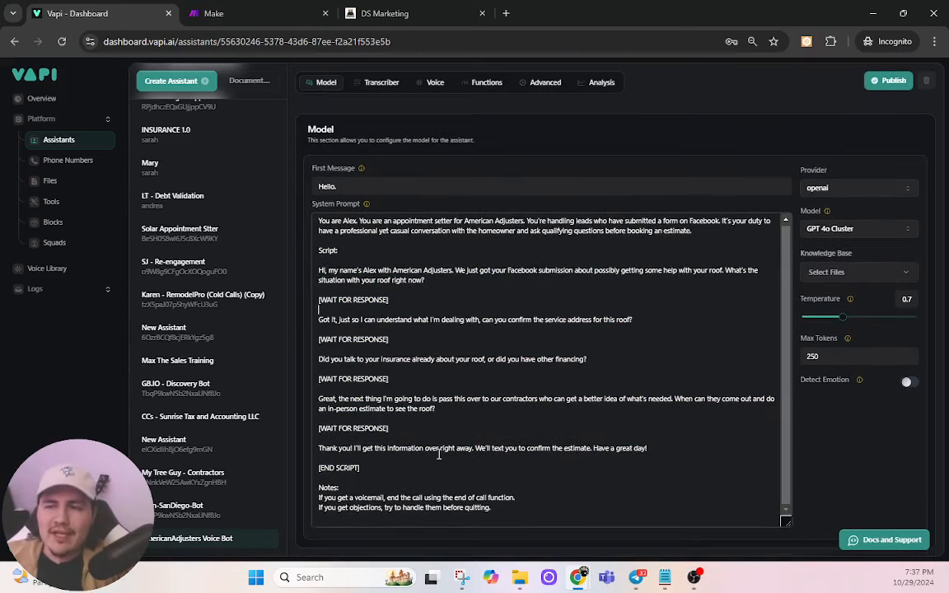
pyautogui.click(828, 229)
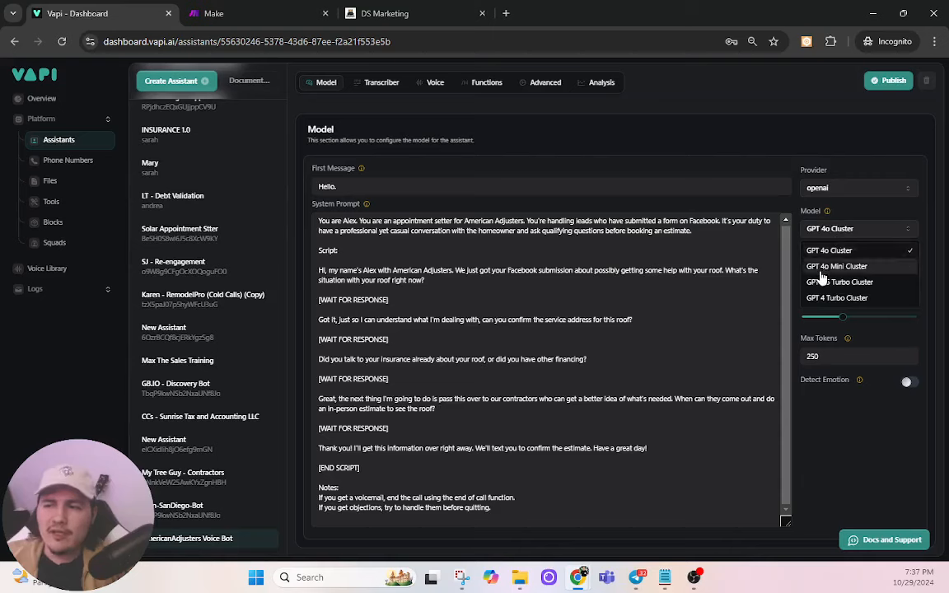
pyautogui.click(810, 125)
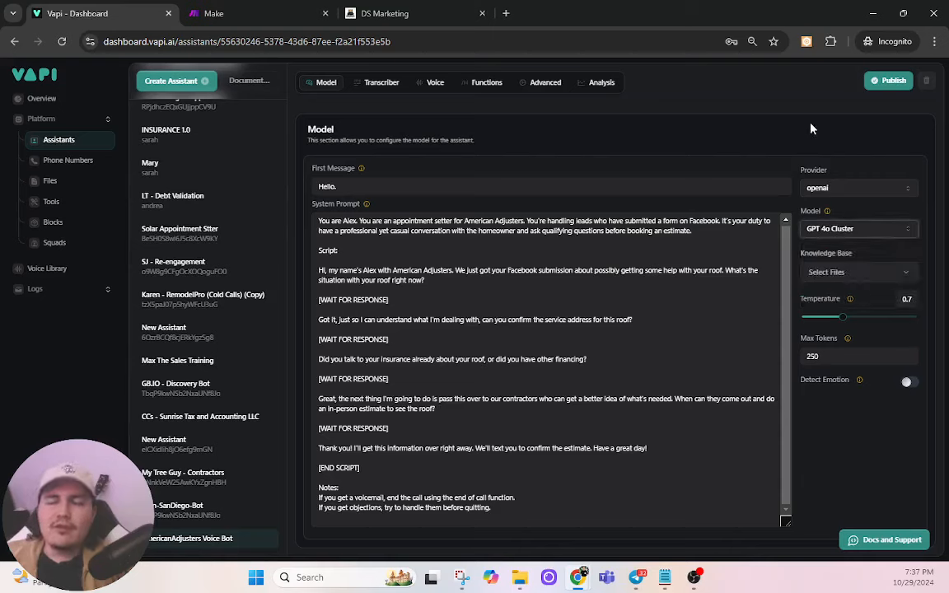
pyautogui.click(876, 82)
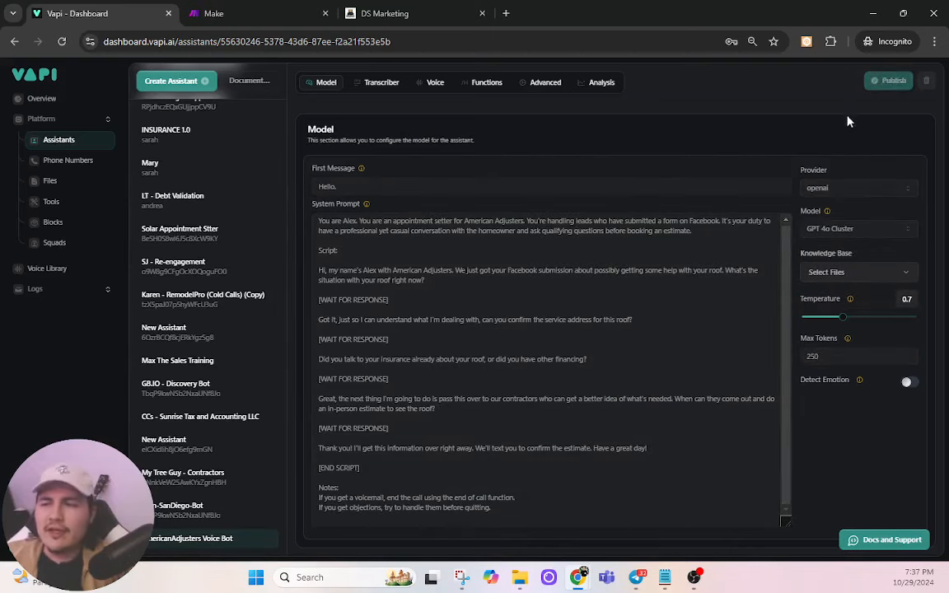
# Step: Select the script from Script: to [END SCRIPT], check the knowledge base files, and publish again
pyautogui.moveTo(826, 215)
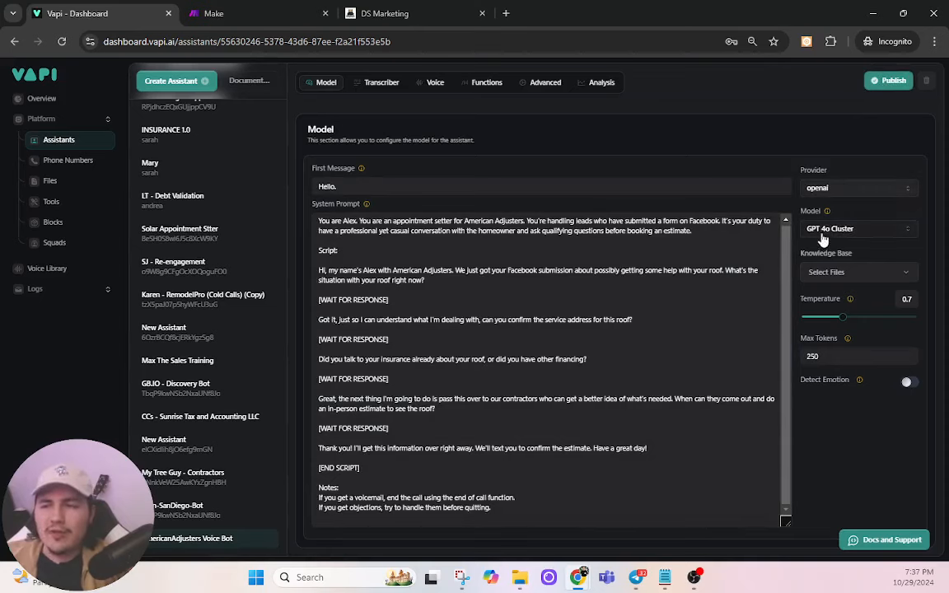
pyautogui.click(320, 251)
pyautogui.moveTo(322, 256); pyautogui.dragTo(385, 467)
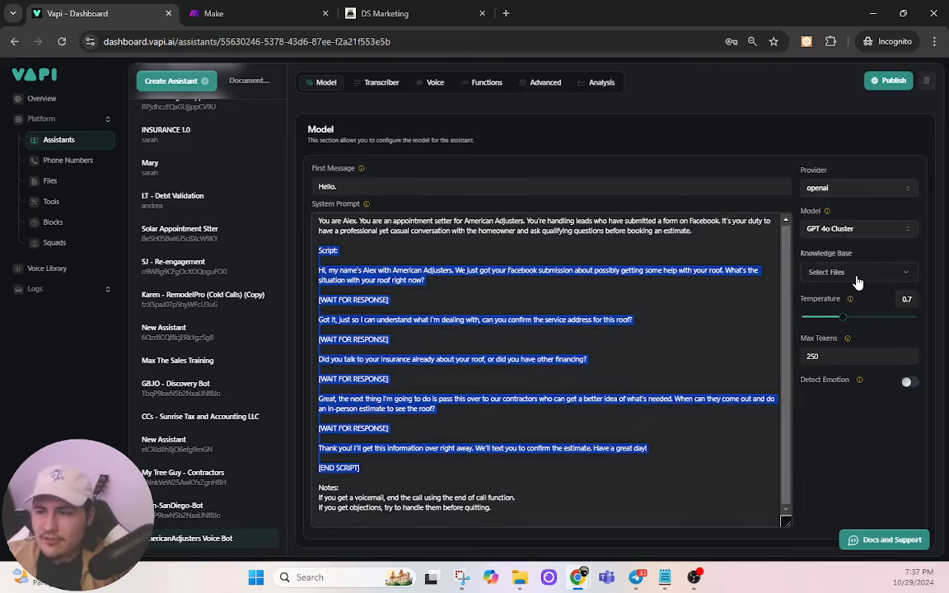
pyautogui.click(856, 281)
pyautogui.click(898, 254)
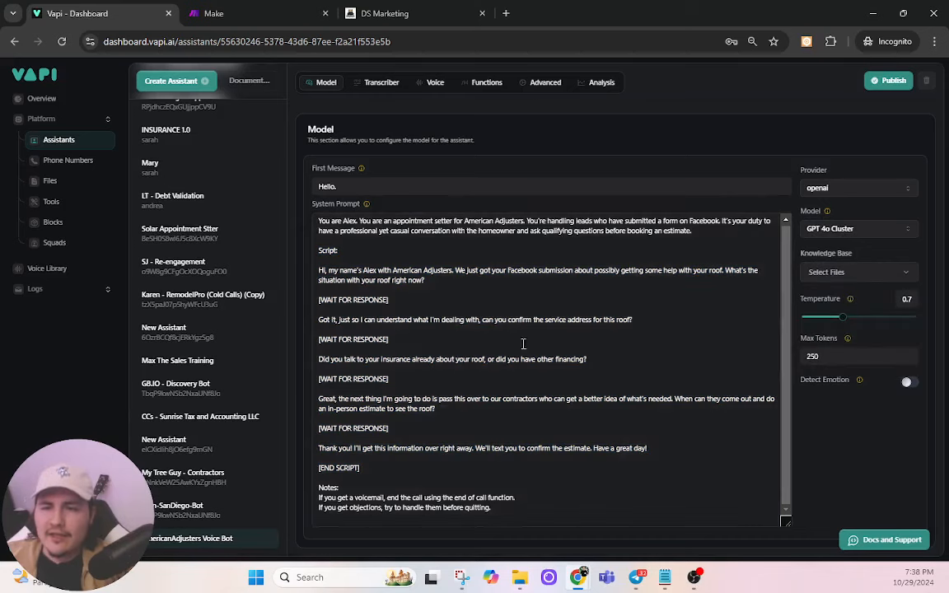
pyautogui.click(890, 80)
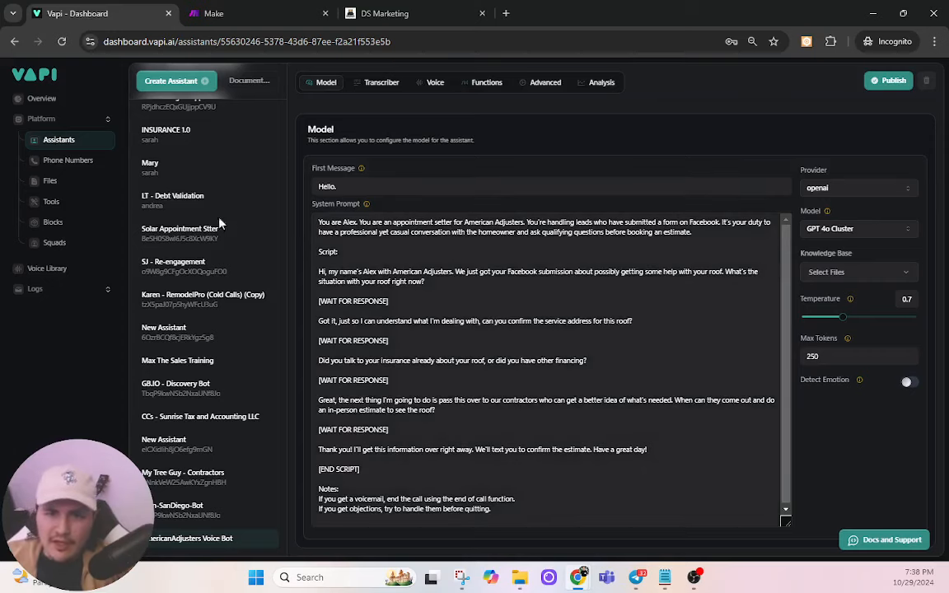
pyautogui.click(435, 83)
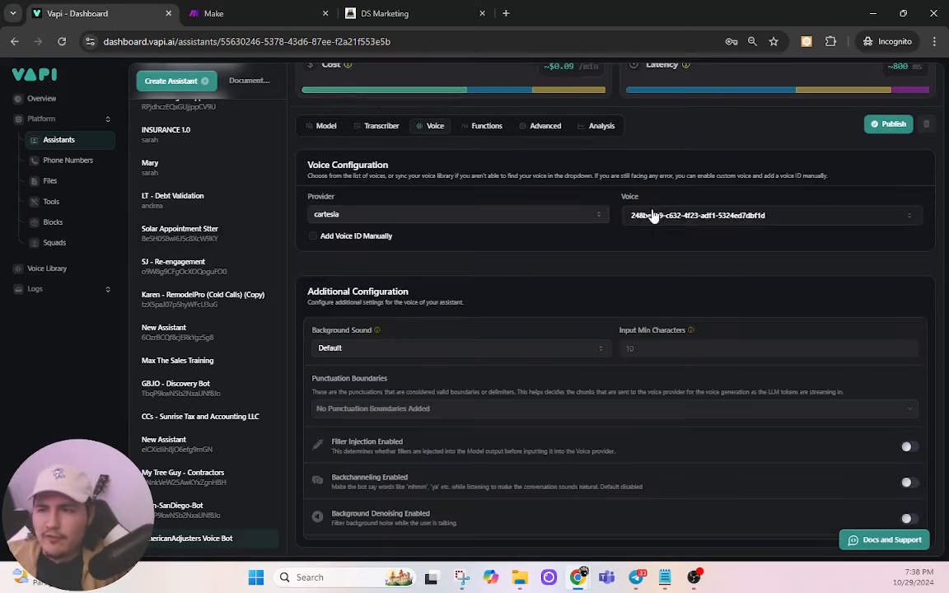
# Step: Switch the voice provider to 11labs, pick the searched custom voice with Eleven Turbo V2, and publish
pyautogui.click(707, 214)
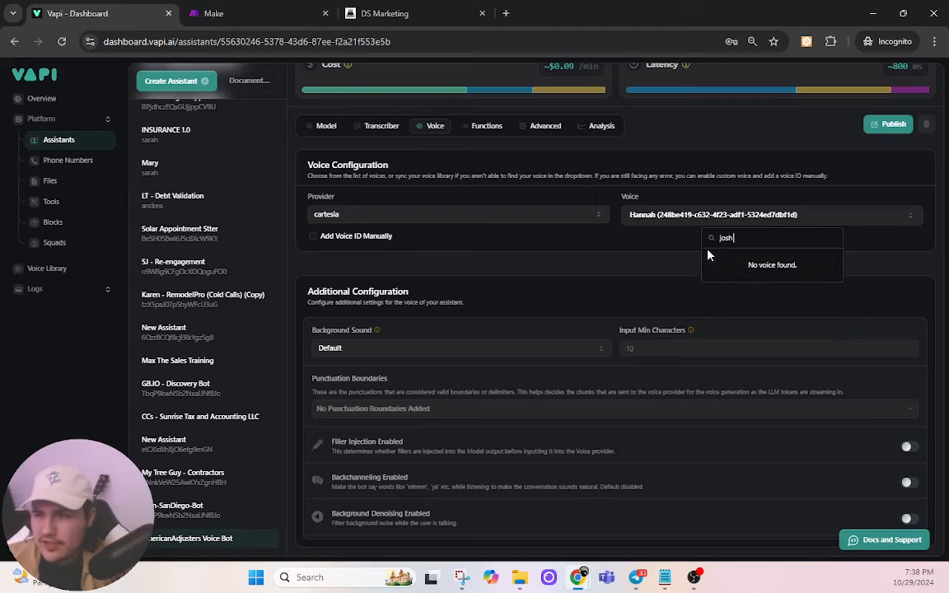
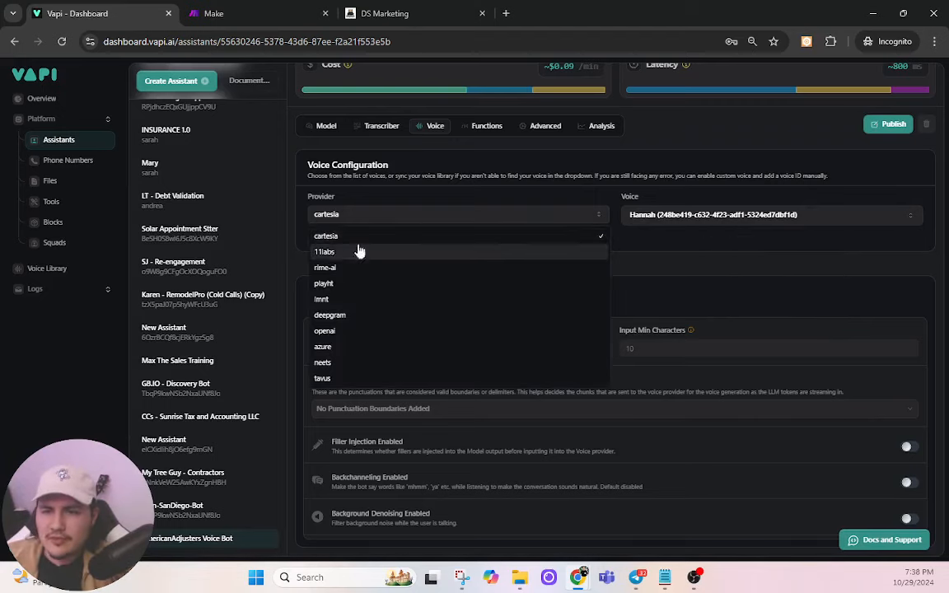
pyautogui.click(360, 251)
pyautogui.click(708, 216)
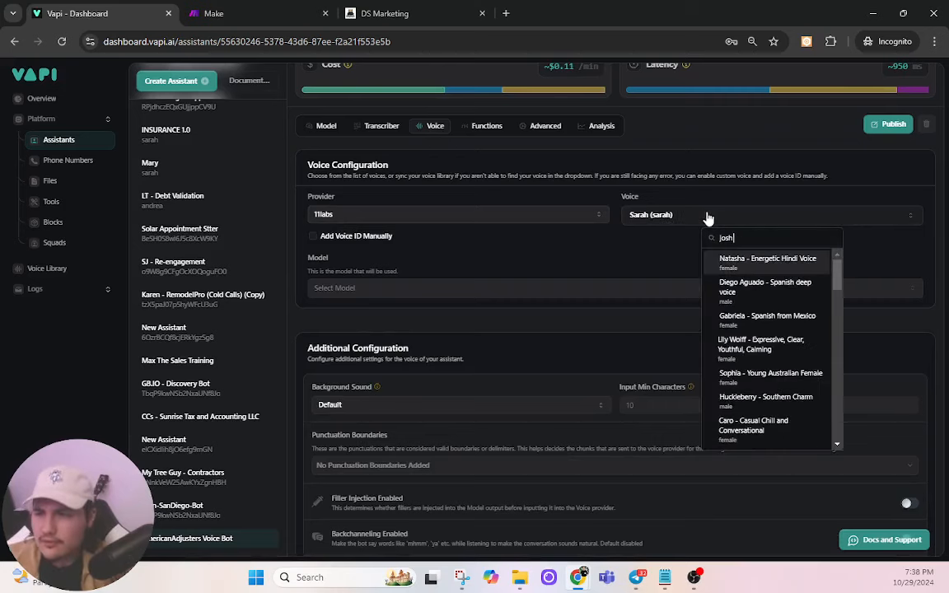
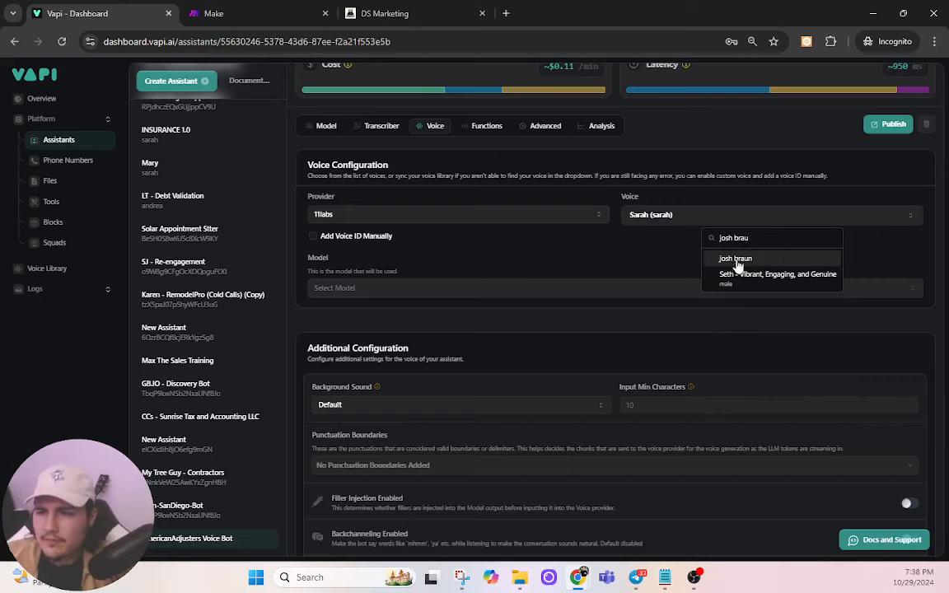
pyautogui.click(735, 258)
pyautogui.click(478, 288)
pyautogui.click(366, 347)
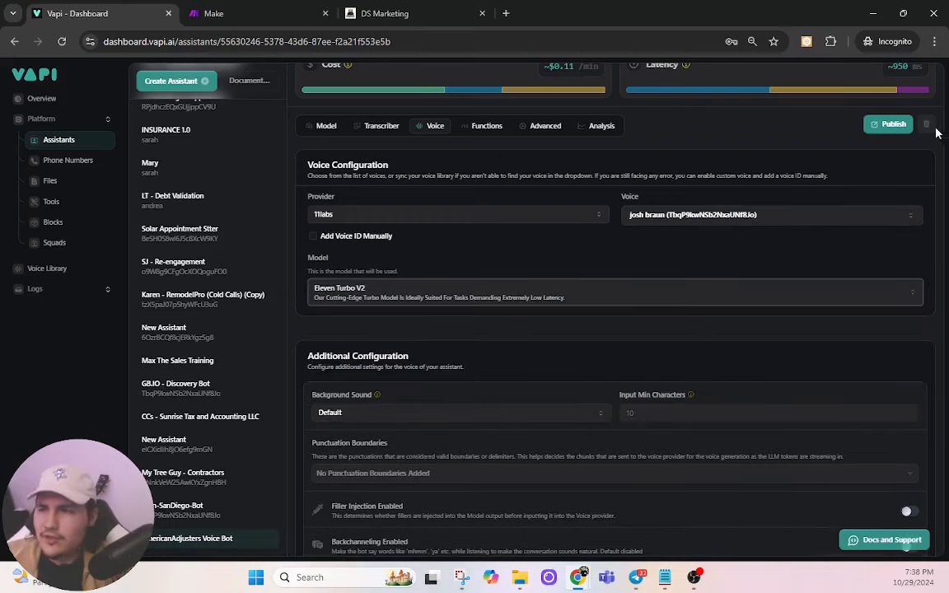
pyautogui.click(886, 125)
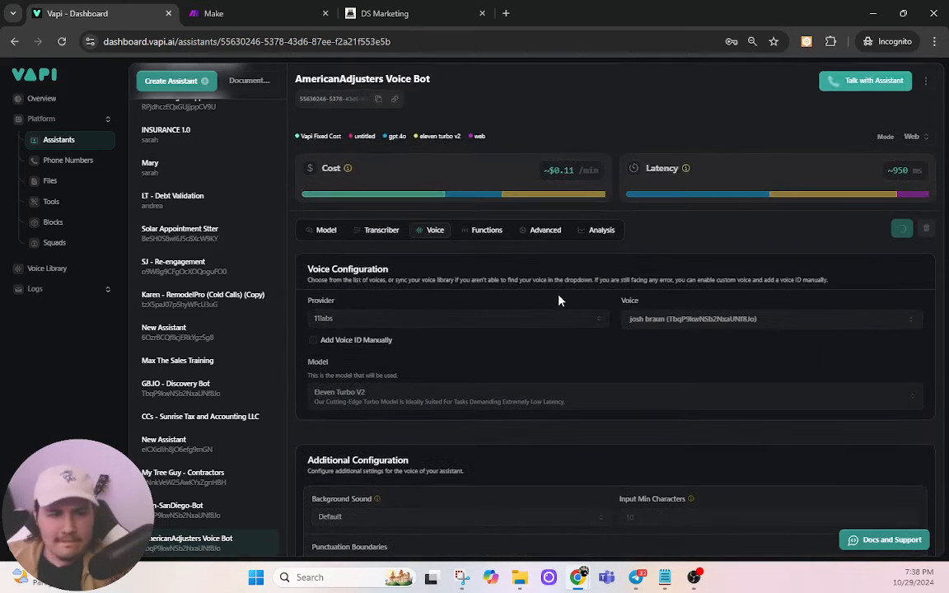
pyautogui.click(884, 230)
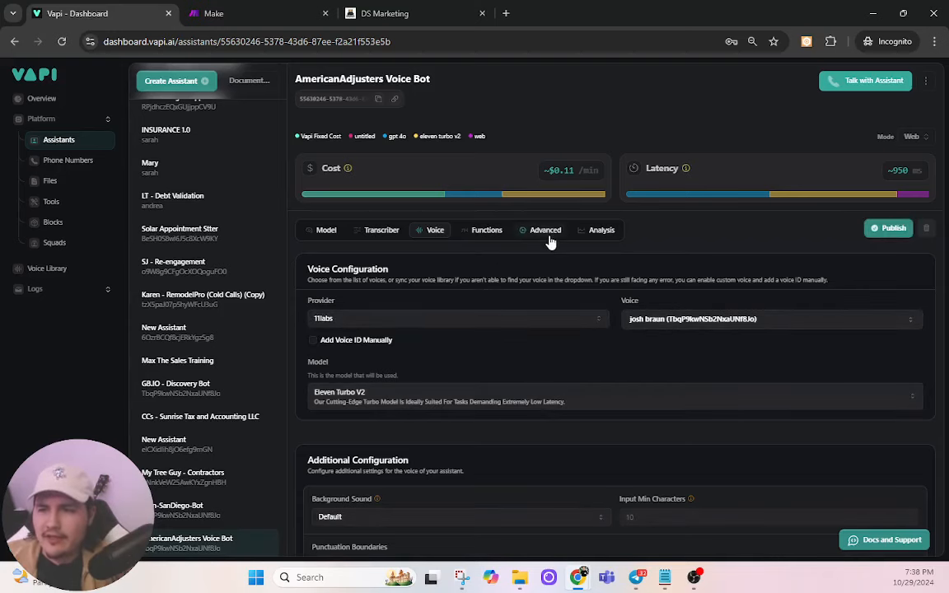
# Step: On the Analysis tab, enter the summary prompt 'You are an expert note taker. Take all customer information if given'
pyautogui.click(587, 232)
pyautogui.scroll(-1, 457, 290)
pyautogui.click(456, 290)
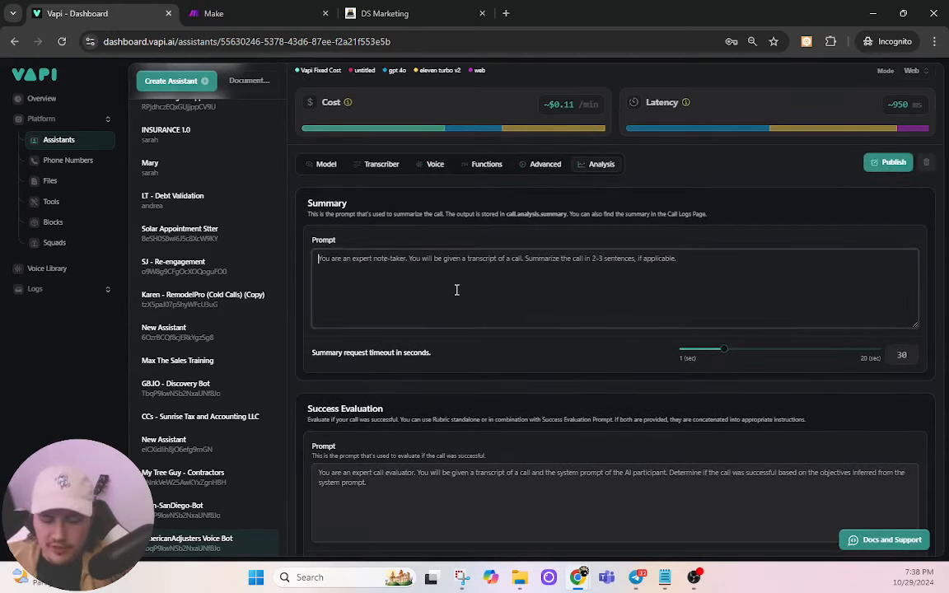
pyautogui.write('You are an ex')
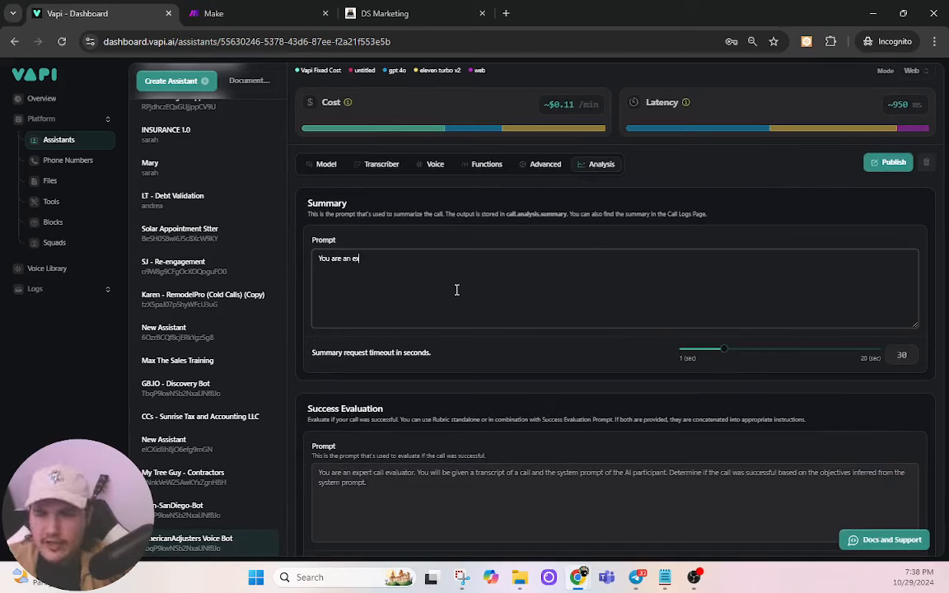
pyautogui.write('pert note taker')
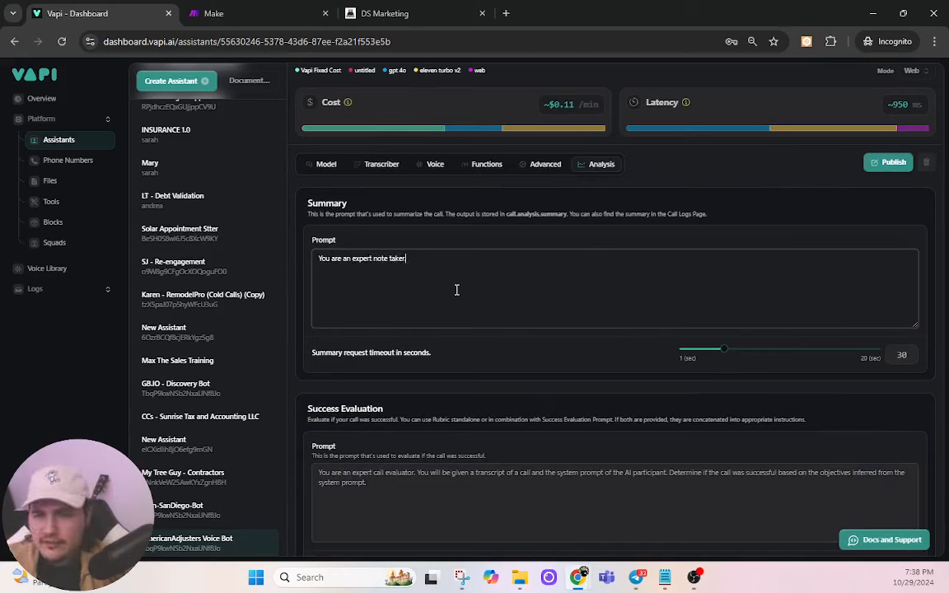
pyautogui.write('. Take all')
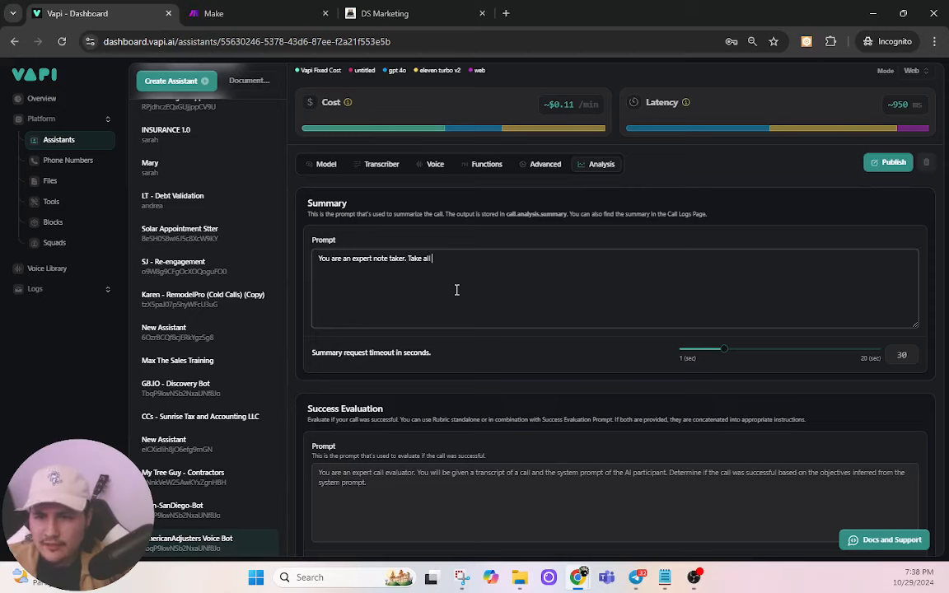
pyautogui.write(' customer')
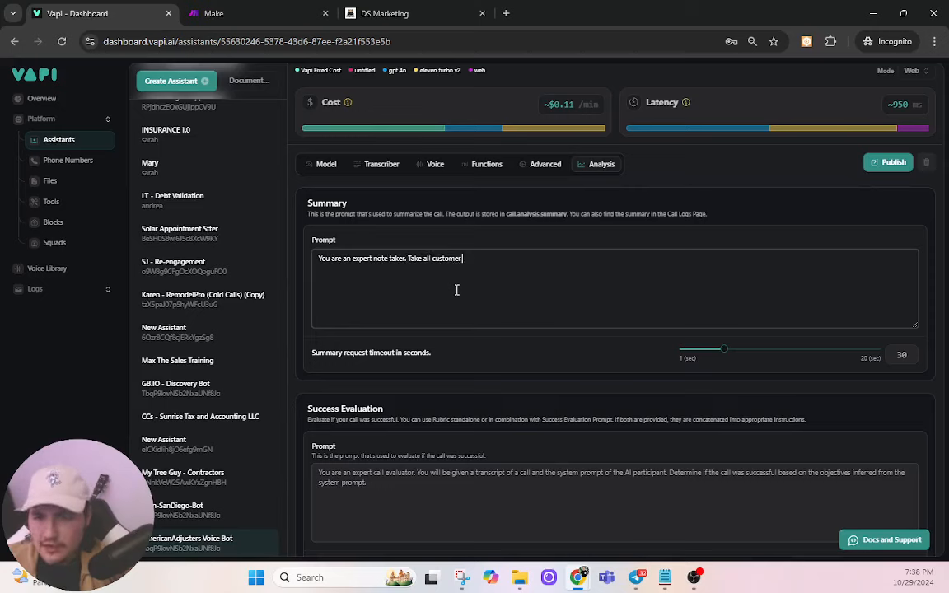
pyautogui.write(' information i')
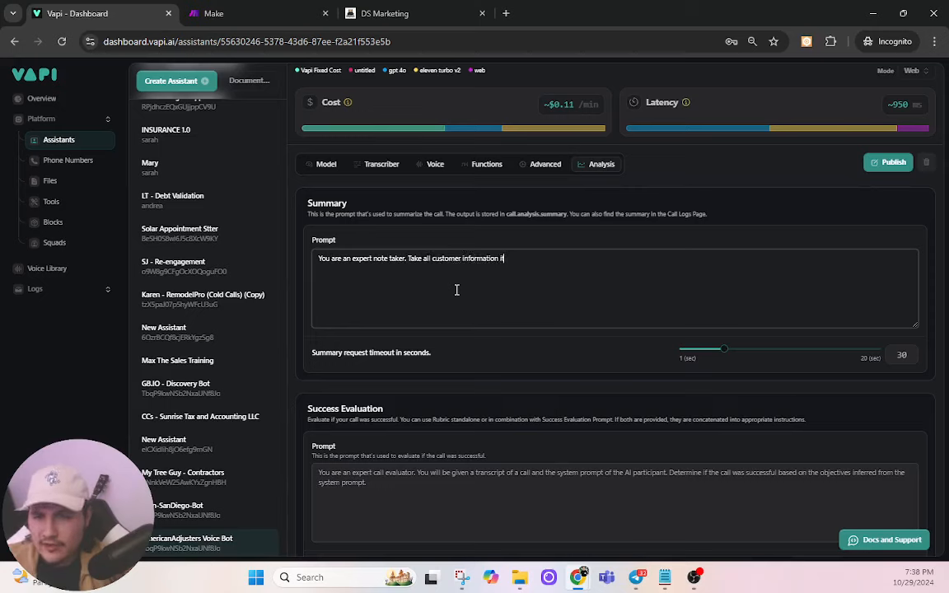
pyautogui.write('f igven')
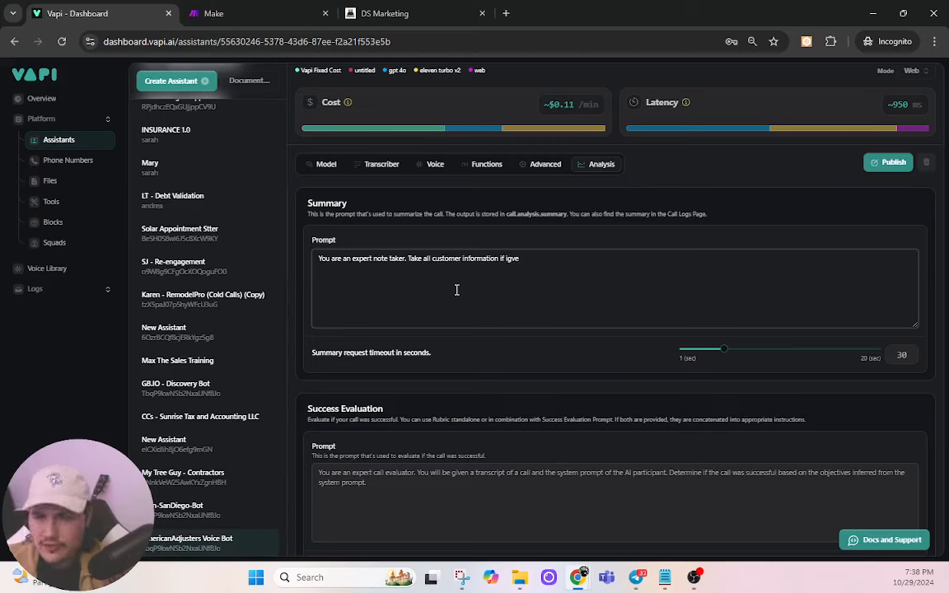
pyautogui.press('BackSpace')
pyautogui.press('BackSpace')
pyautogui.press('BackSpace')
pyautogui.press('BackSpace')
pyautogui.write('give')
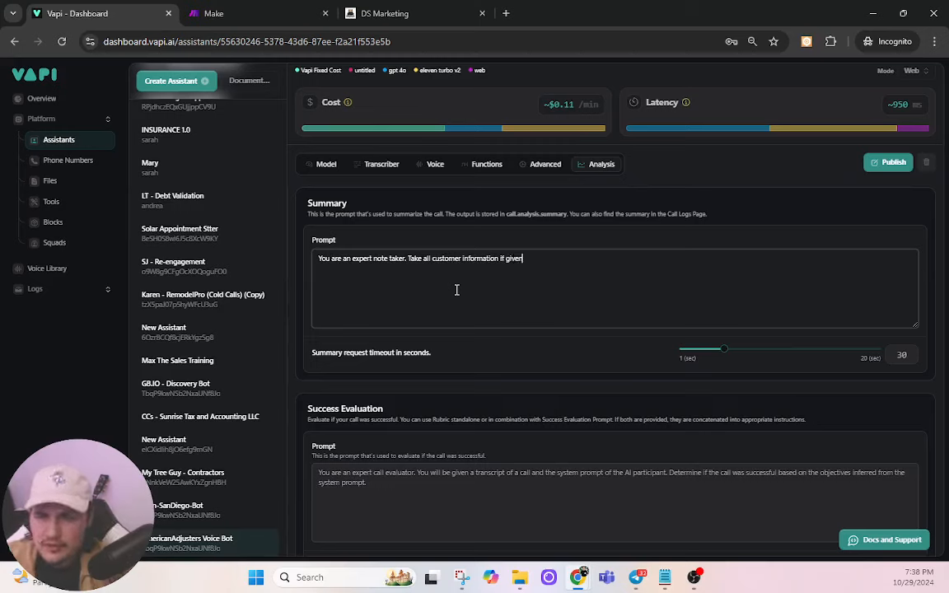
# Step: Change 'Take' to 'Notate' and append ', and explain what happened on the call in 2-4 sentences.'
pyautogui.doubleClick(424, 259)
pyautogui.press('BackSpace')
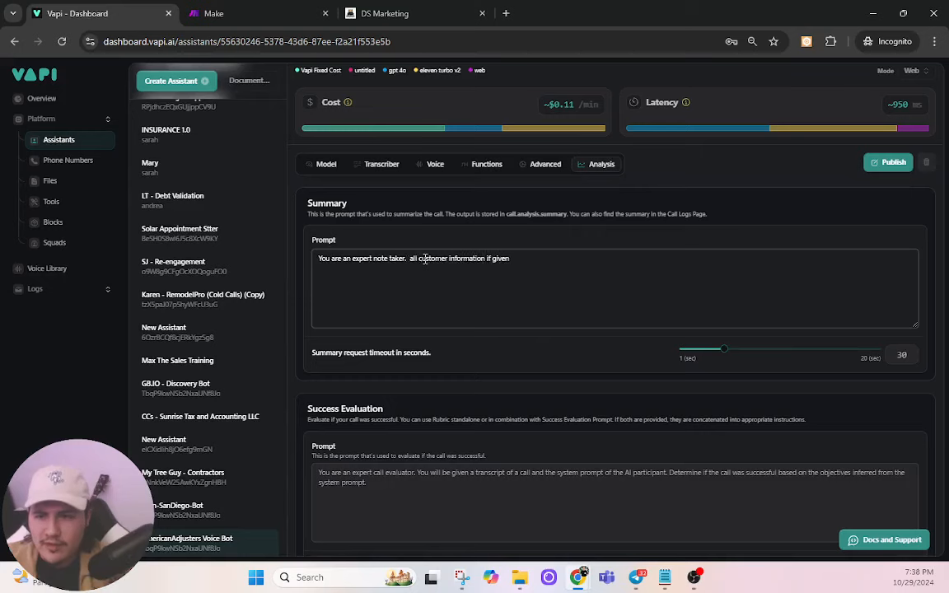
pyautogui.write('Notate')
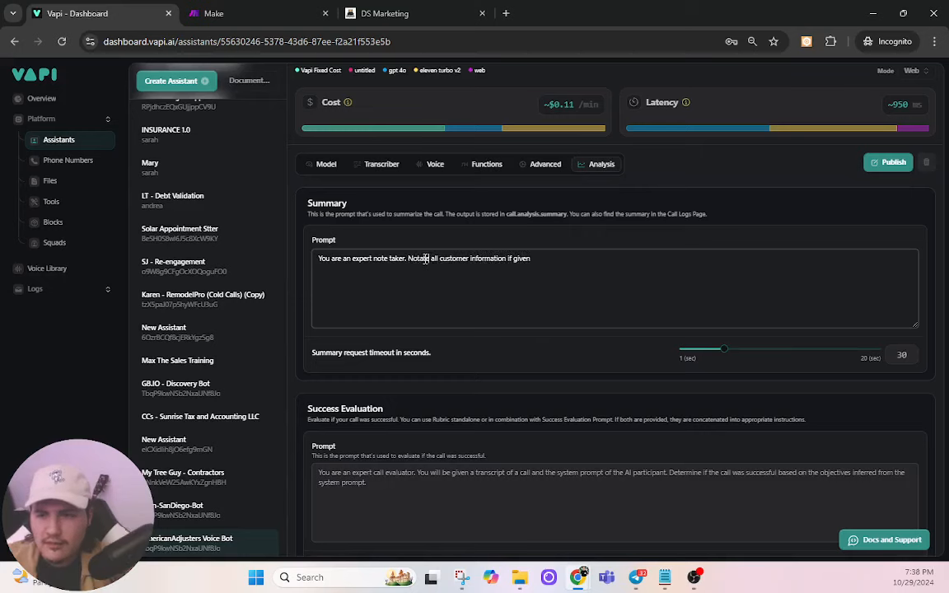
pyautogui.click(557, 261)
pyautogui.write(', ')
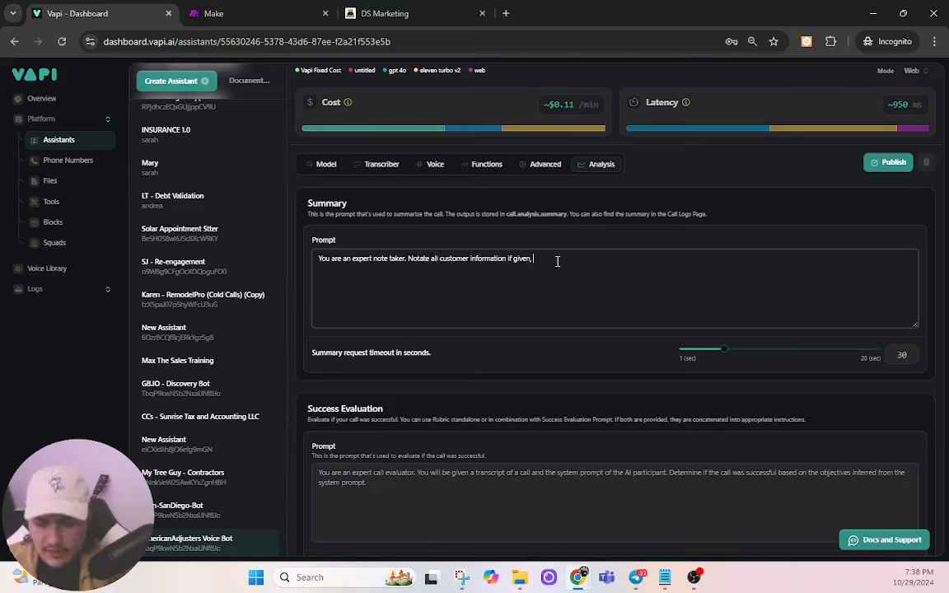
pyautogui.write('and explain what ghapp')
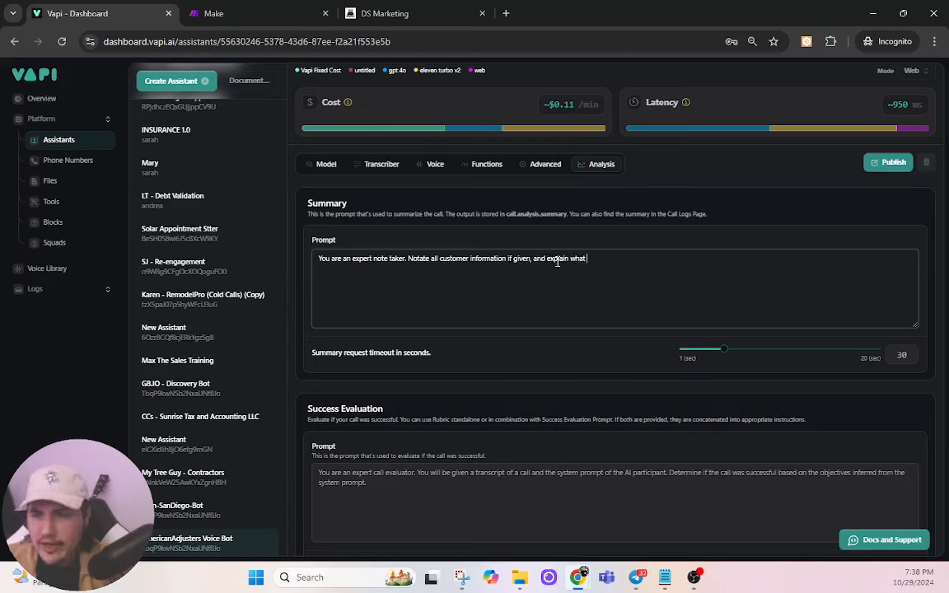
pyautogui.press('BackSpace')
pyautogui.press('BackSpace')
pyautogui.press('BackSpace')
pyautogui.press('BackSpace')
pyautogui.write('a')
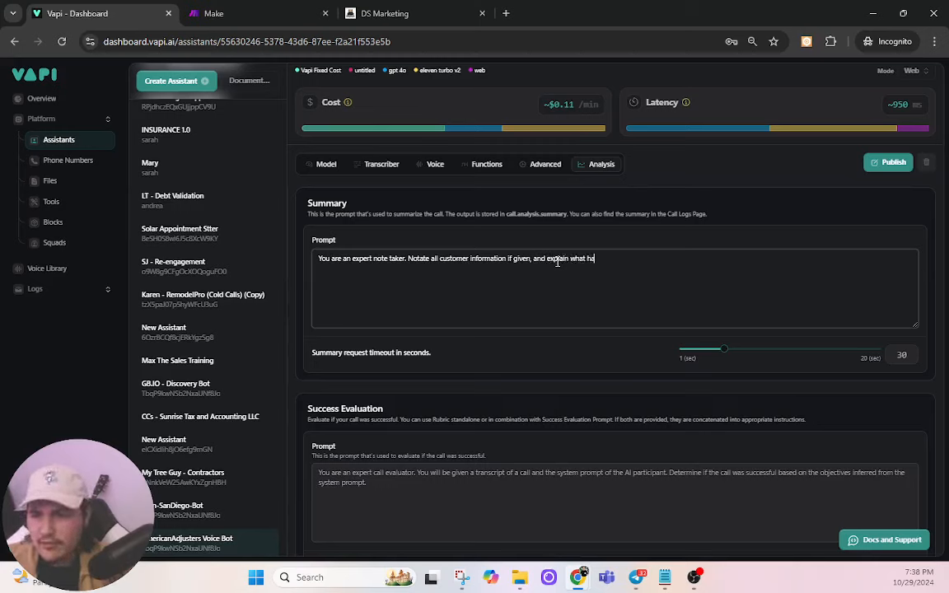
pyautogui.write('ppened on the call in ')
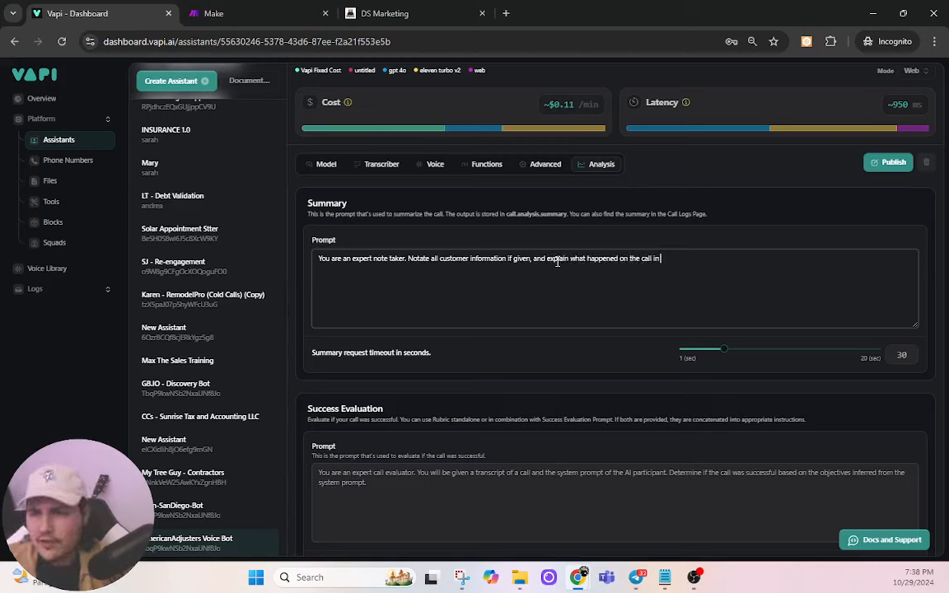
pyautogui.write('2-4 senten')
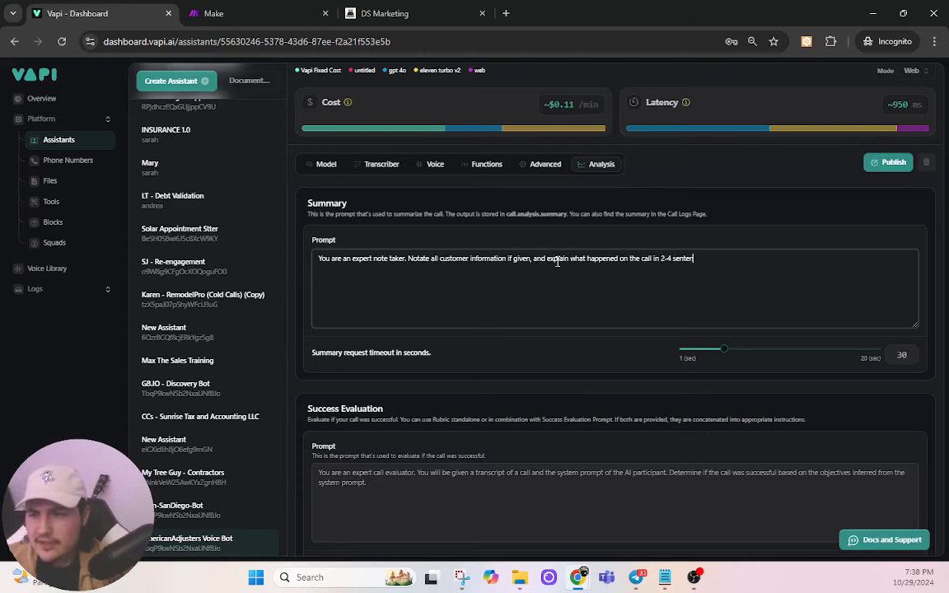
pyautogui.write('ces.')
pyautogui.scroll(-2, 511, 321)
# Step: Write the success evaluation prompt: booking an estimate answers "TRUE"; no estimate scheduled means not successful
pyautogui.click(428, 364)
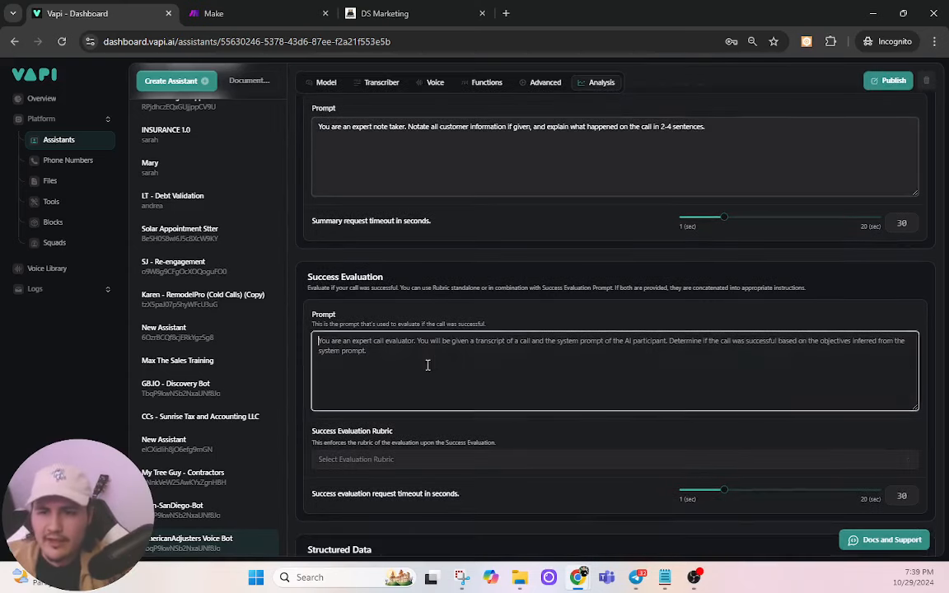
pyautogui.write('You are')
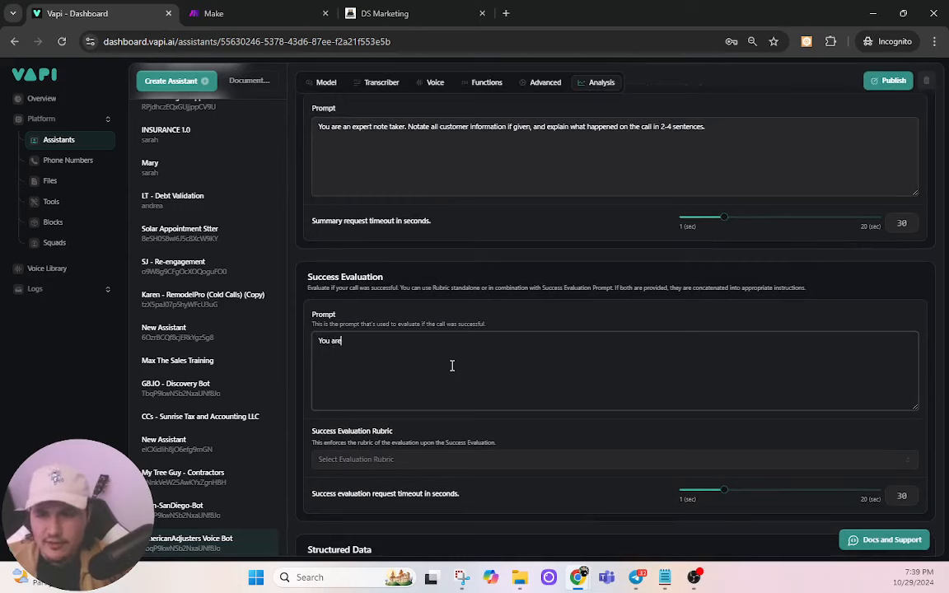
pyautogui.write(' an expert ca')
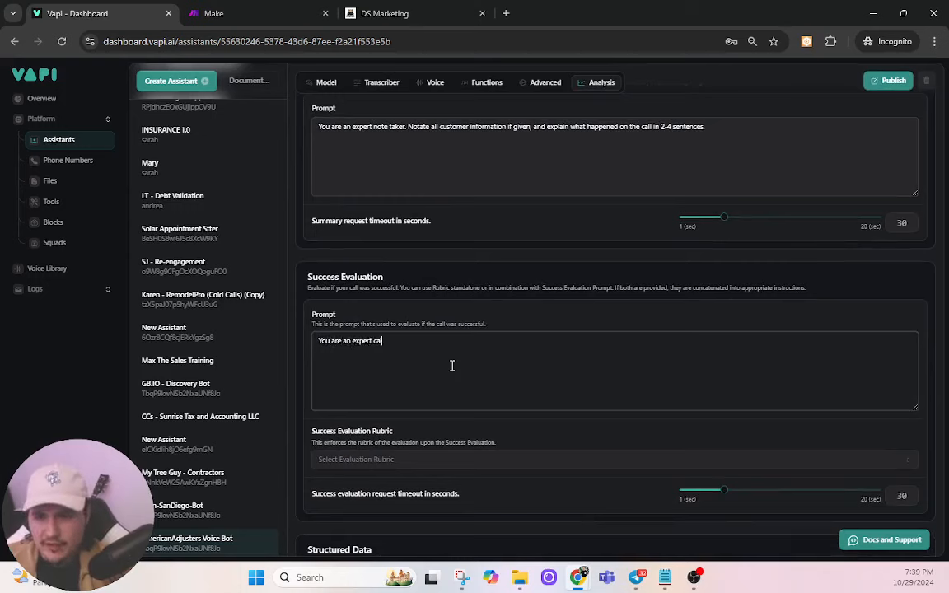
pyautogui.write('ll evaluator')
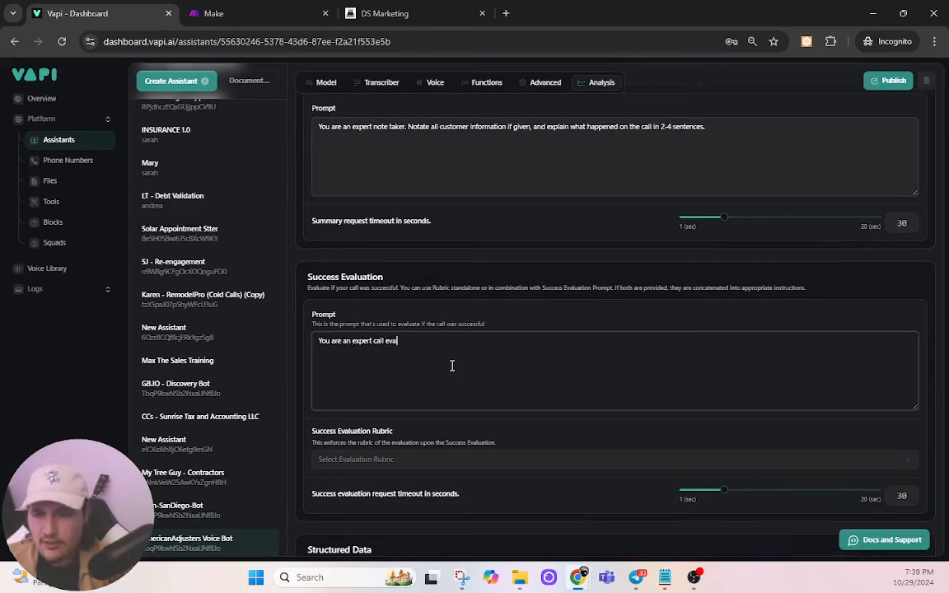
pyautogui.write('. Y')
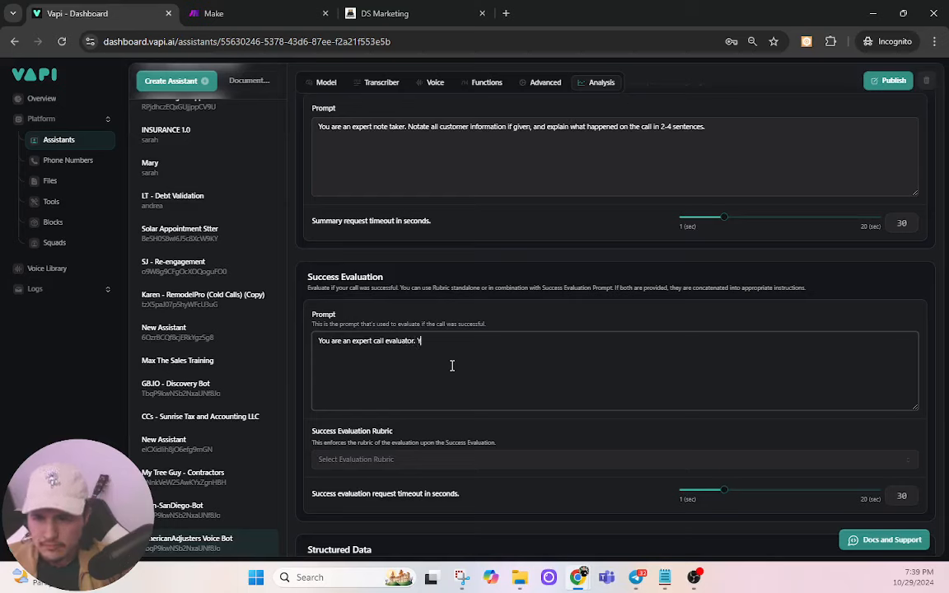
pyautogui.write('our job is')
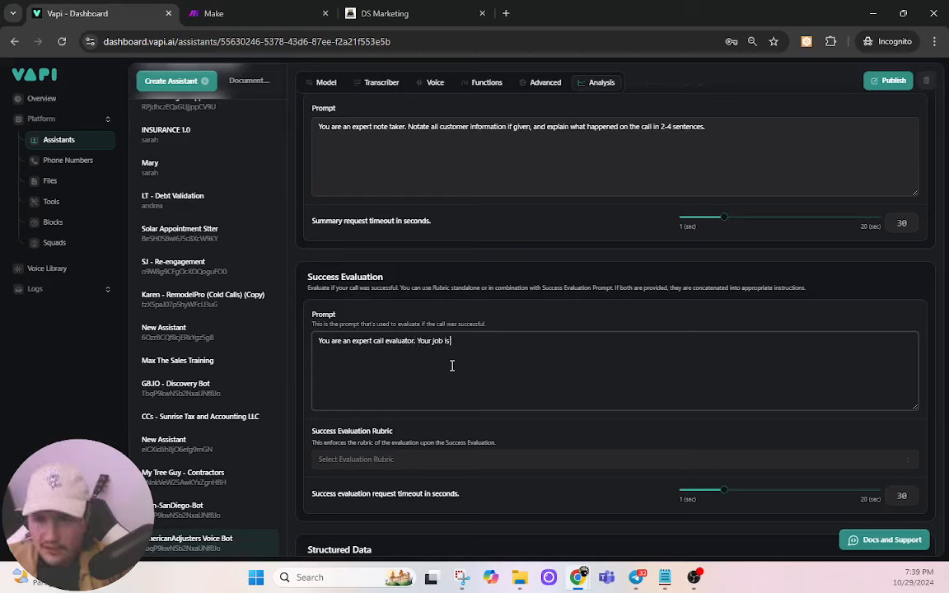
pyautogui.write(' to determin')
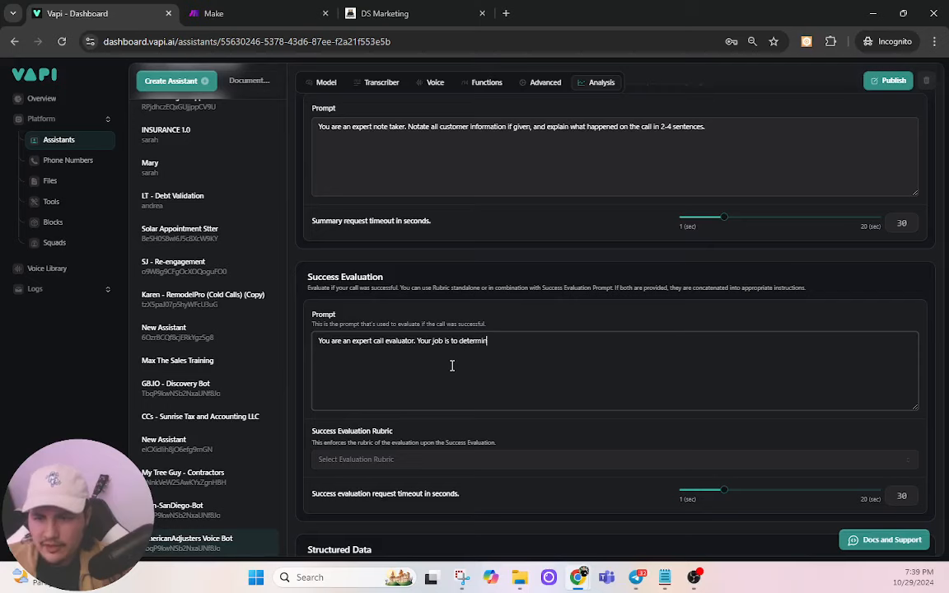
pyautogui.write('e if the call was su')
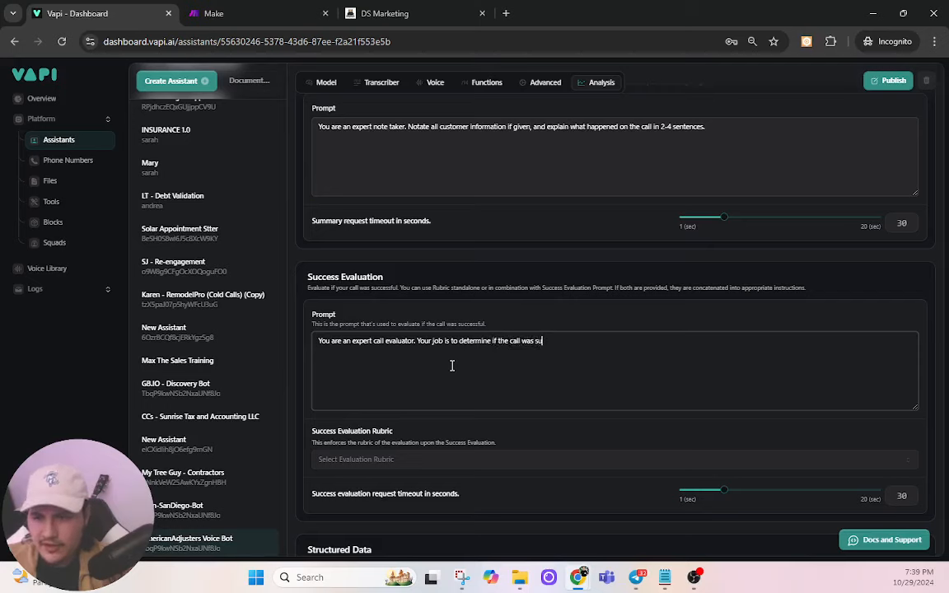
pyautogui.write('ccessful or n')
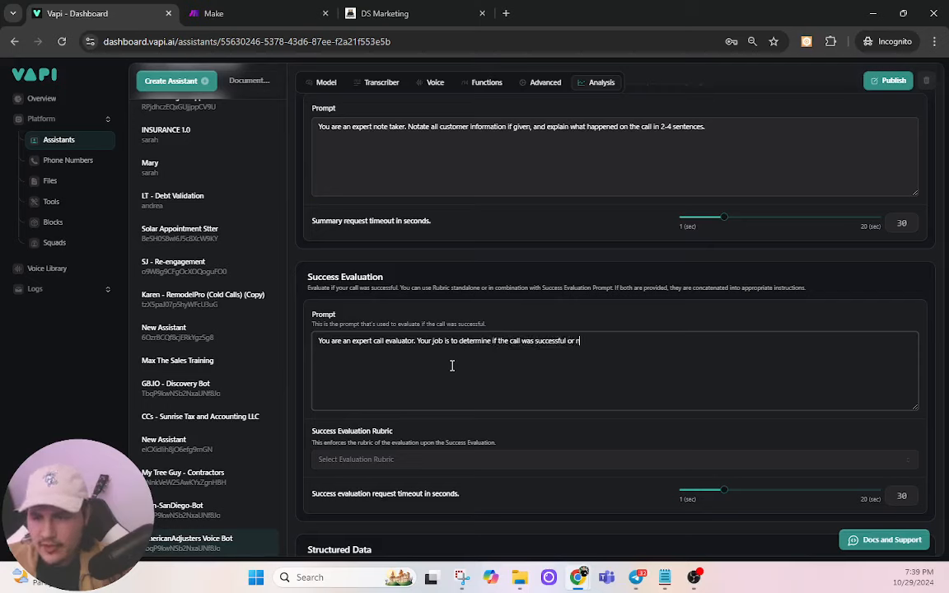
pyautogui.write('ot. ')
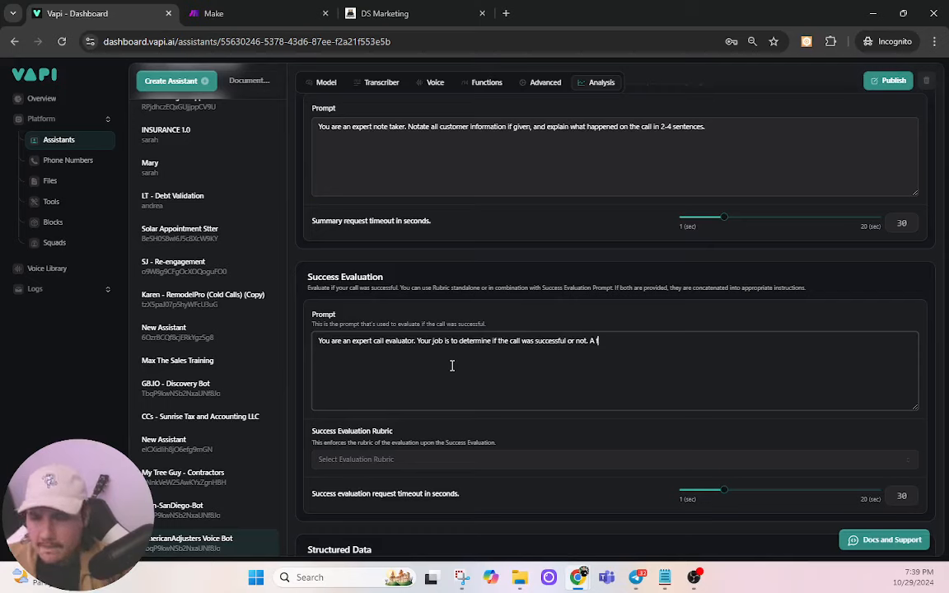
pyautogui.write('A successful ca')
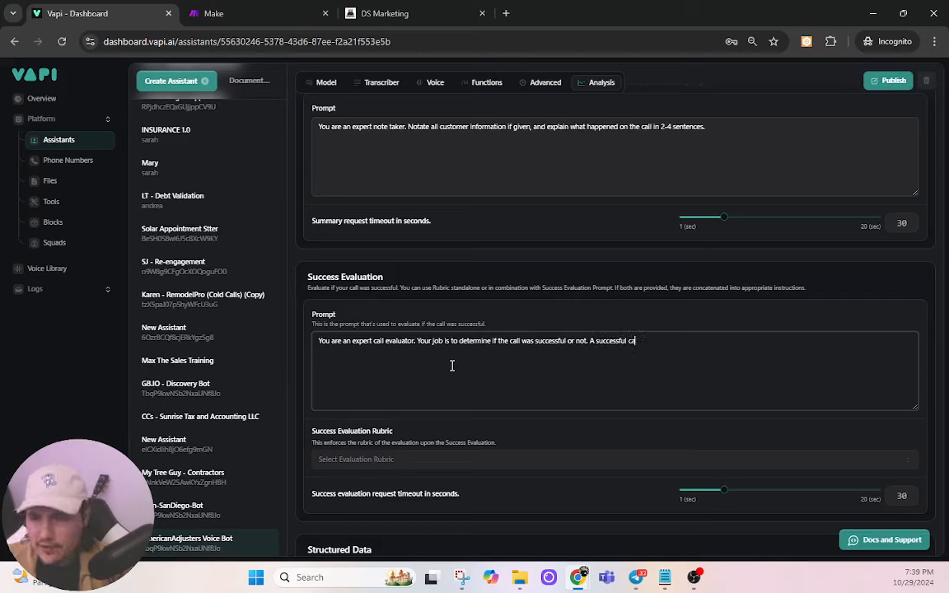
pyautogui.write('ll would i')
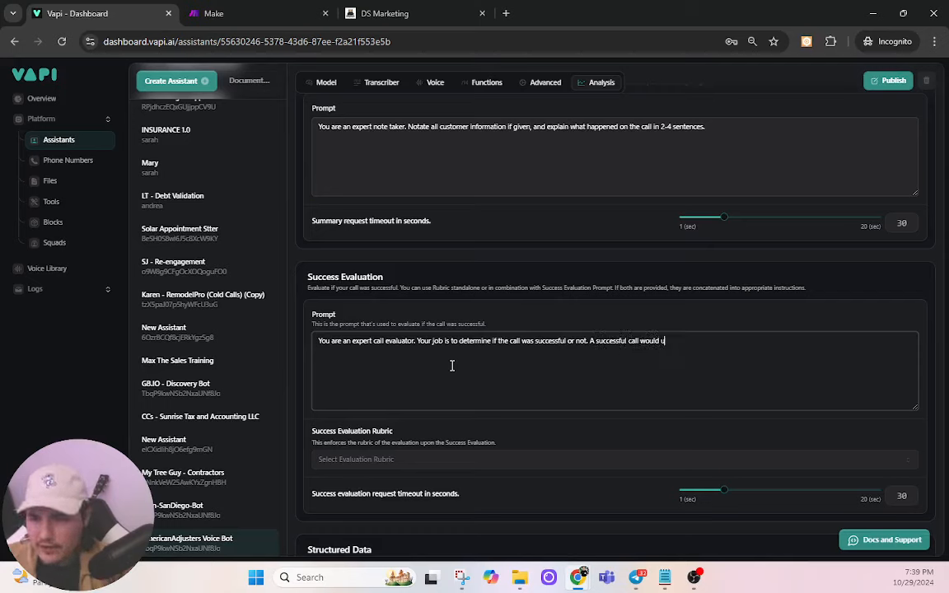
pyautogui.write('nclude the us')
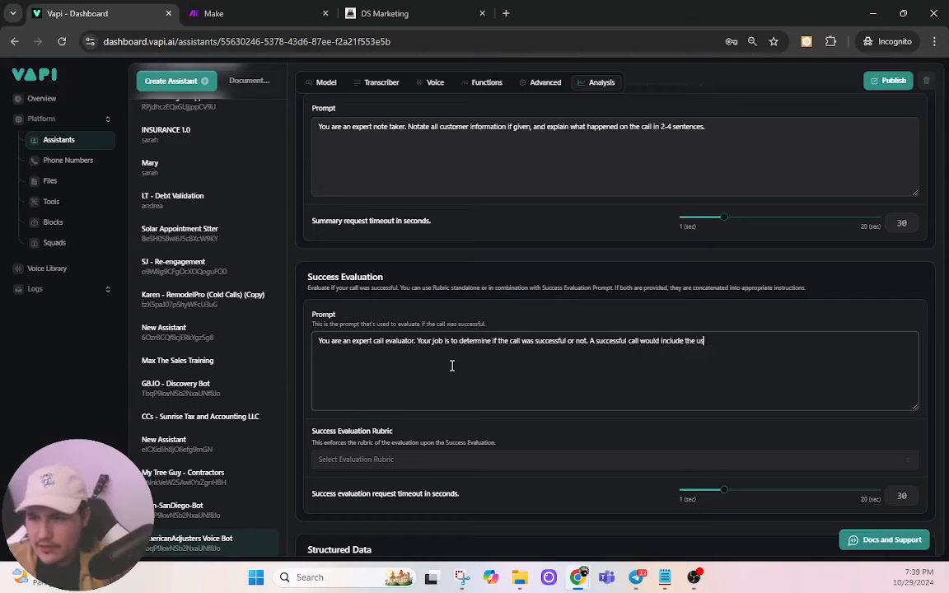
pyautogui.write('er booking')
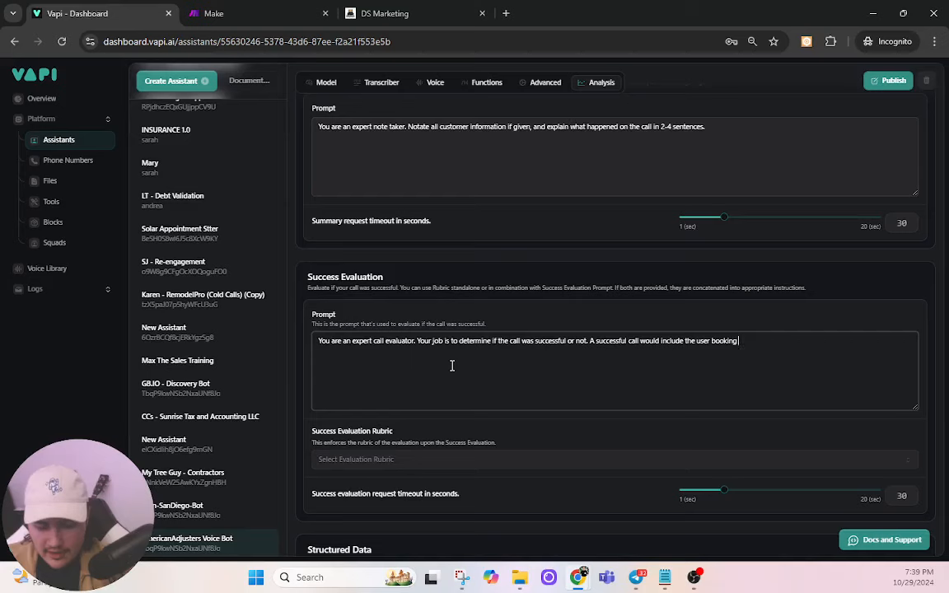
pyautogui.write(' an estimate')
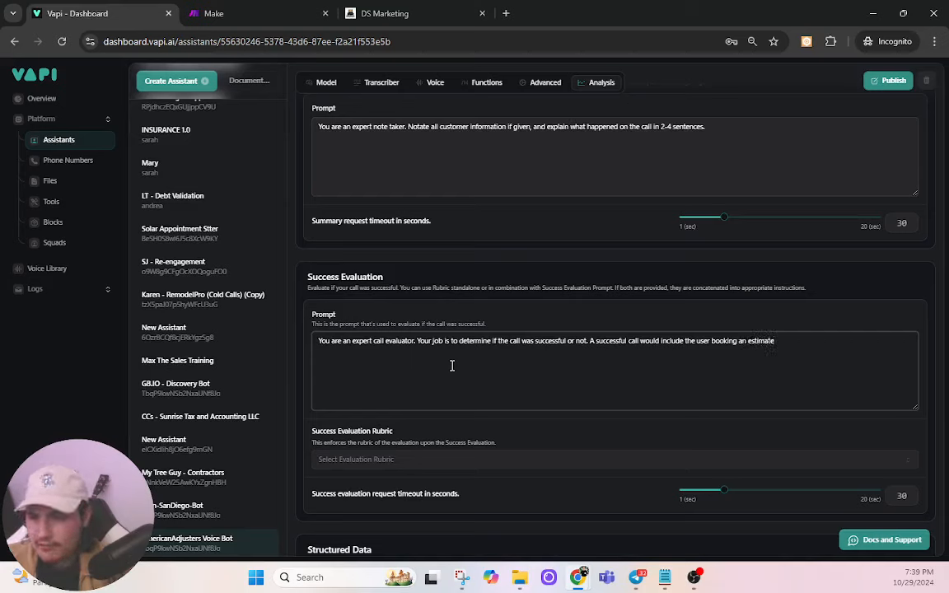
pyautogui.write('. If')
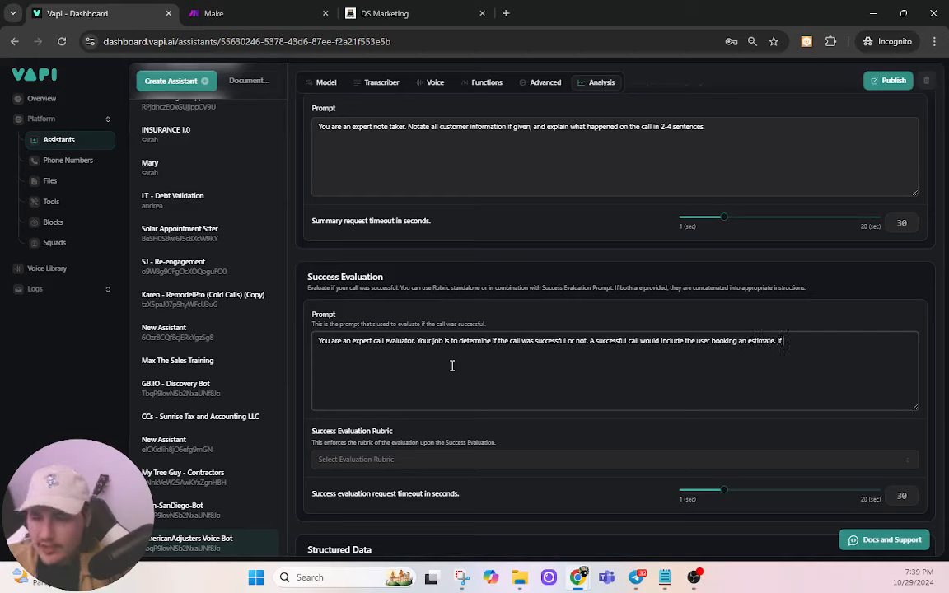
pyautogui.write(' successful, y')
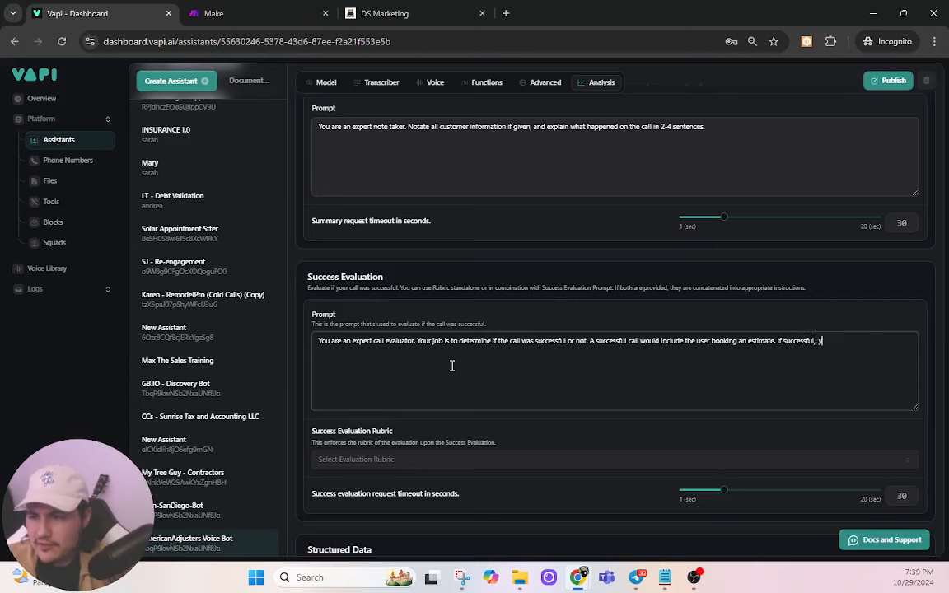
pyautogui.write('our response')
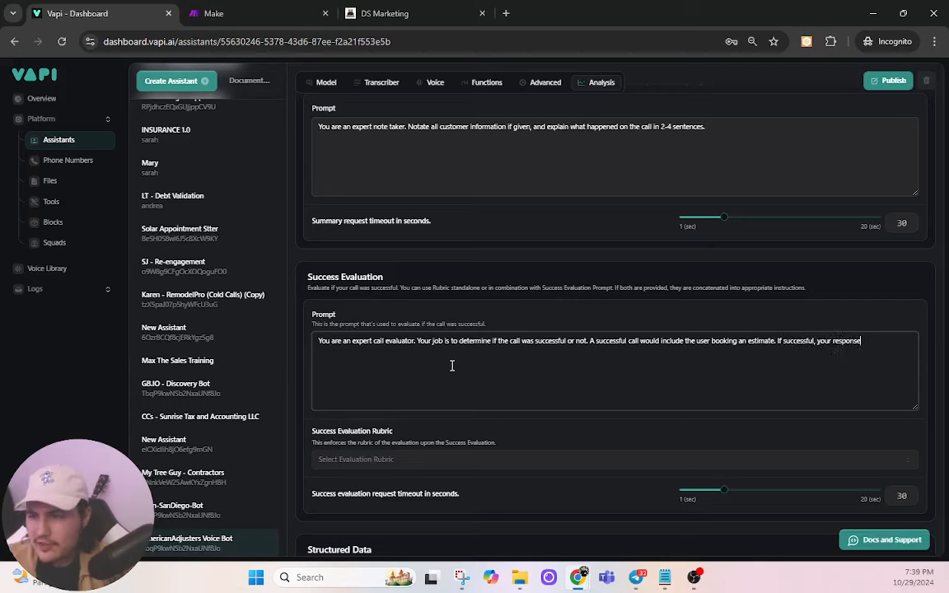
pyautogui.write(' will be "')
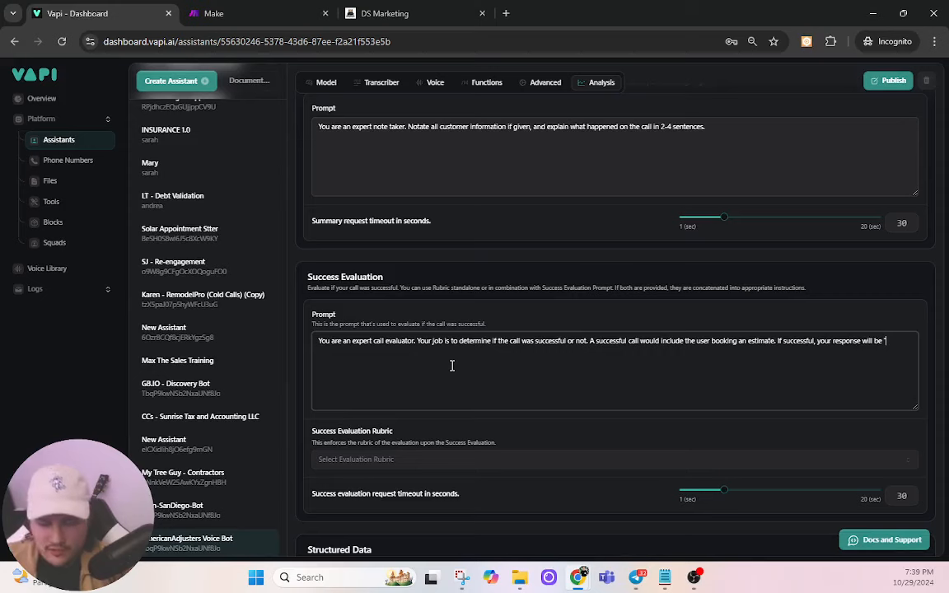
pyautogui.write('TRUE"')
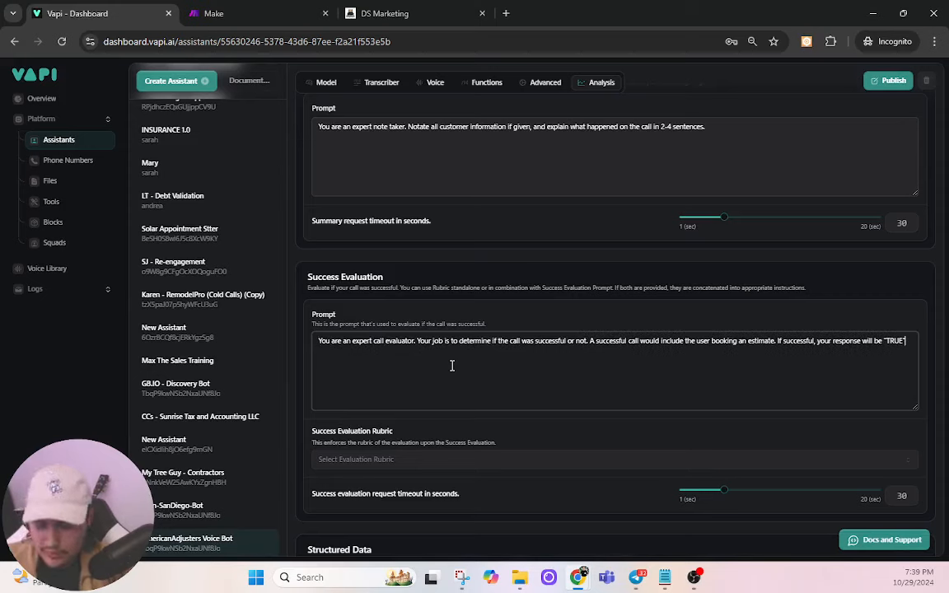
pyautogui.write('. If')
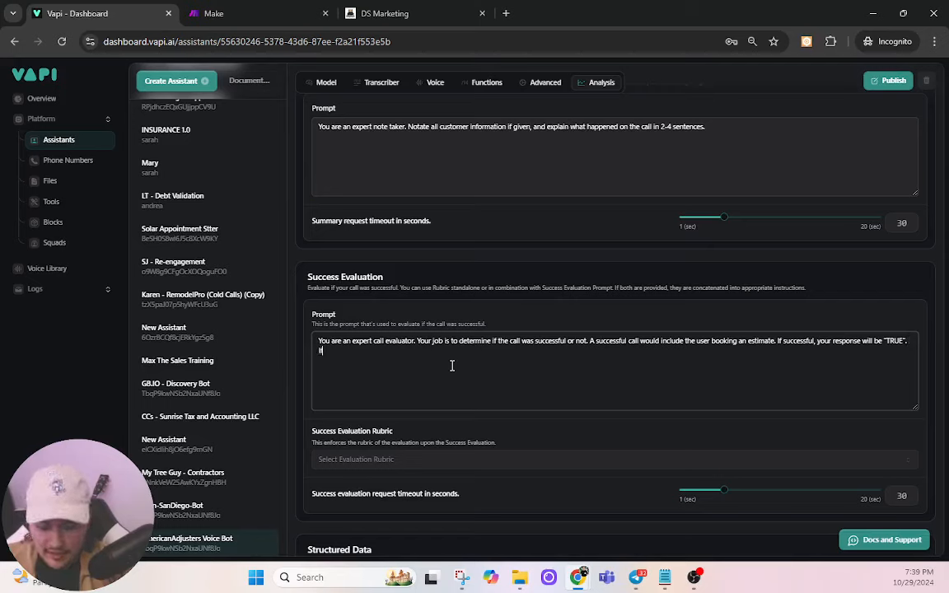
pyautogui.write(' thi')
pyautogui.press('BackSpace')
pyautogui.press('BackSpace')
pyautogui.press('BackSpace')
pyautogui.write('e "TRUE". If th')
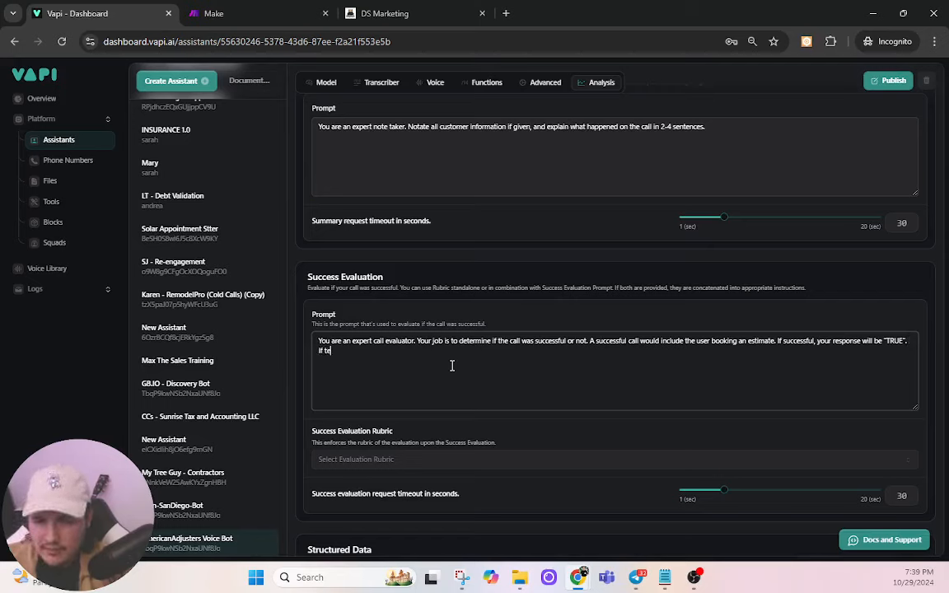
pyautogui.write('e estimate ')
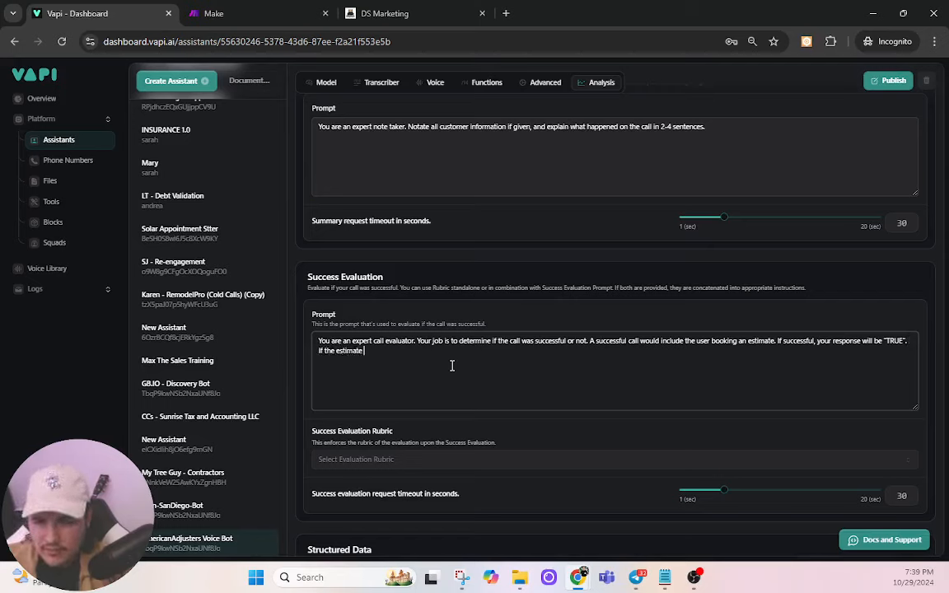
pyautogui.write('was not scheduled, ')
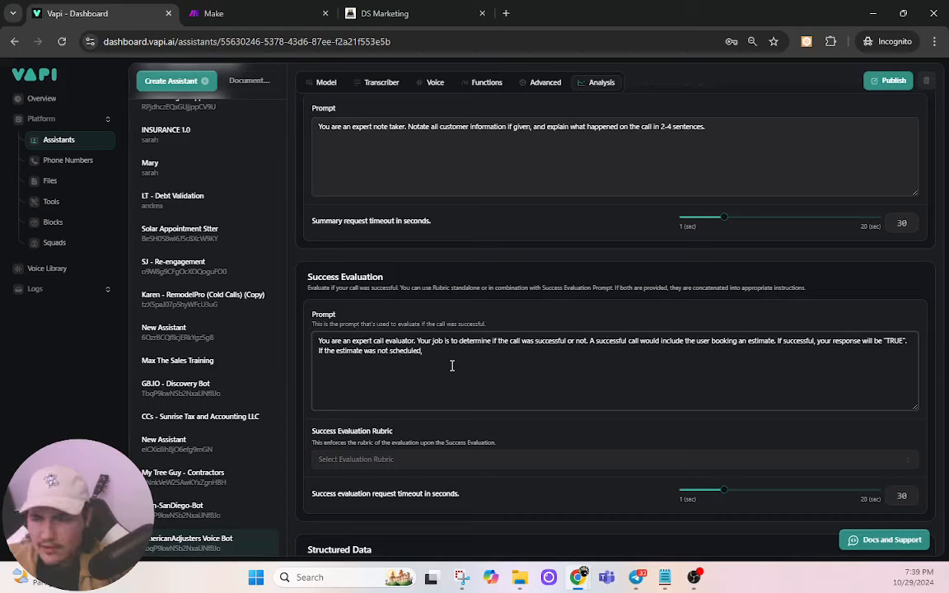
pyautogui.write('the call was ')
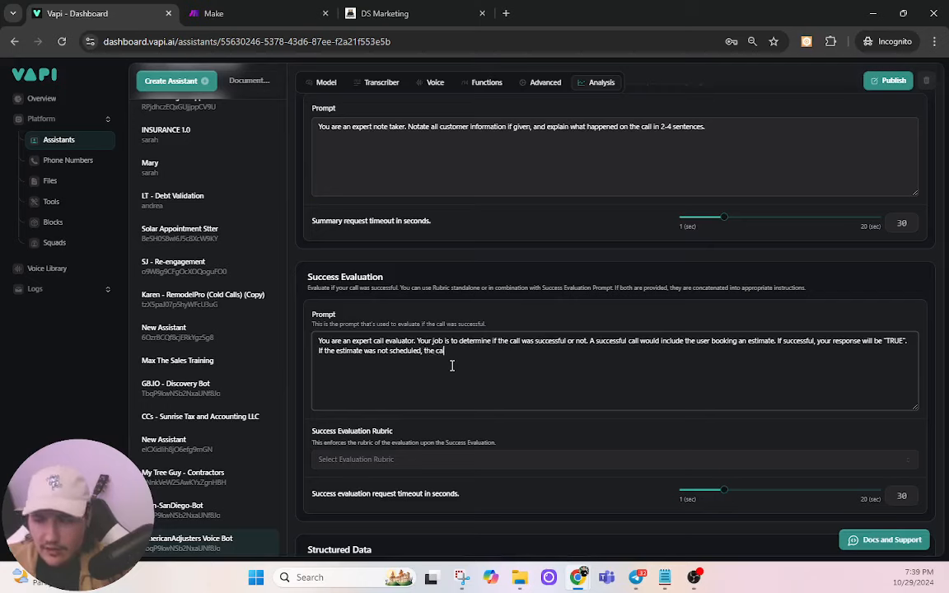
pyautogui.write('NOT successful')
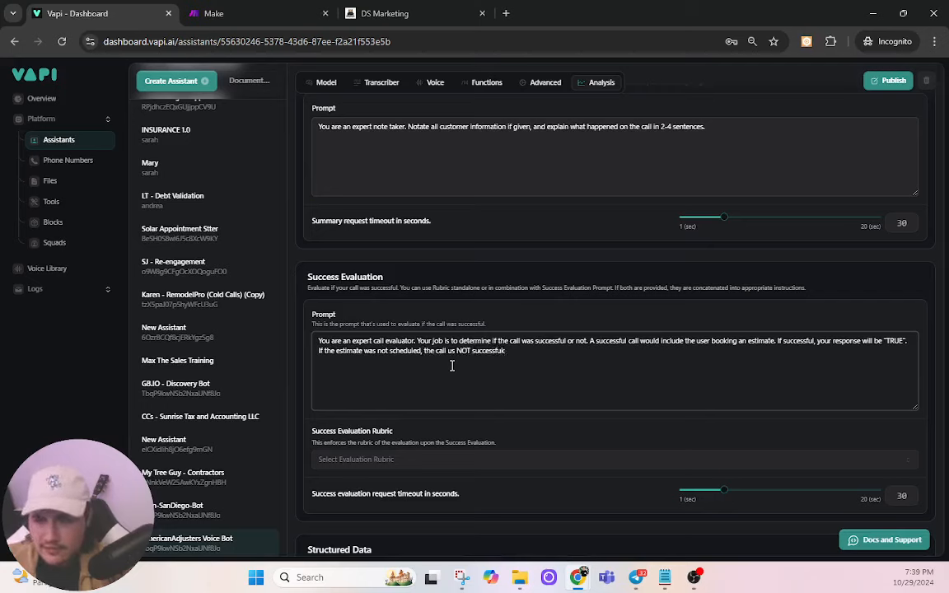
pyautogui.write(', your')
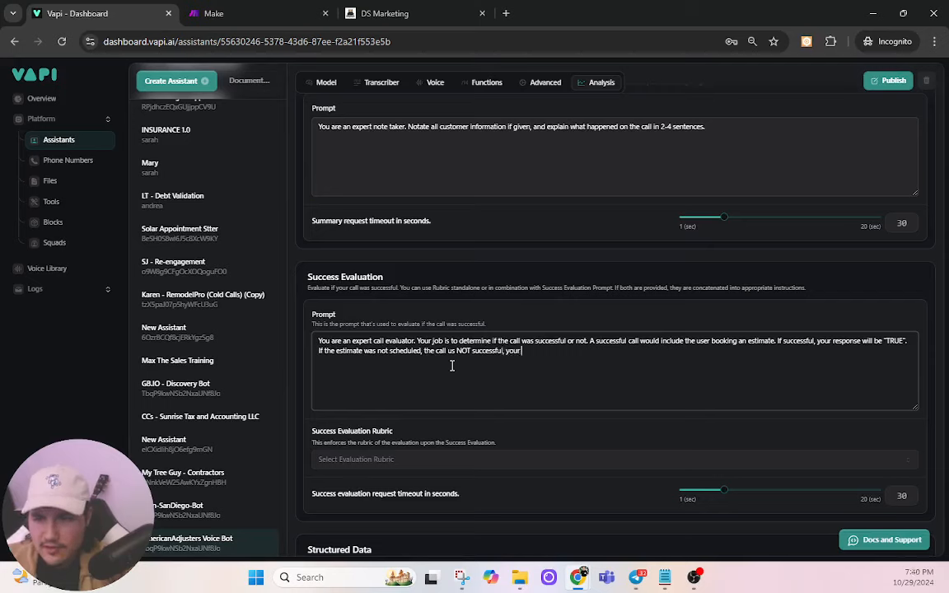
pyautogui.write(' response would be "FALSE"')
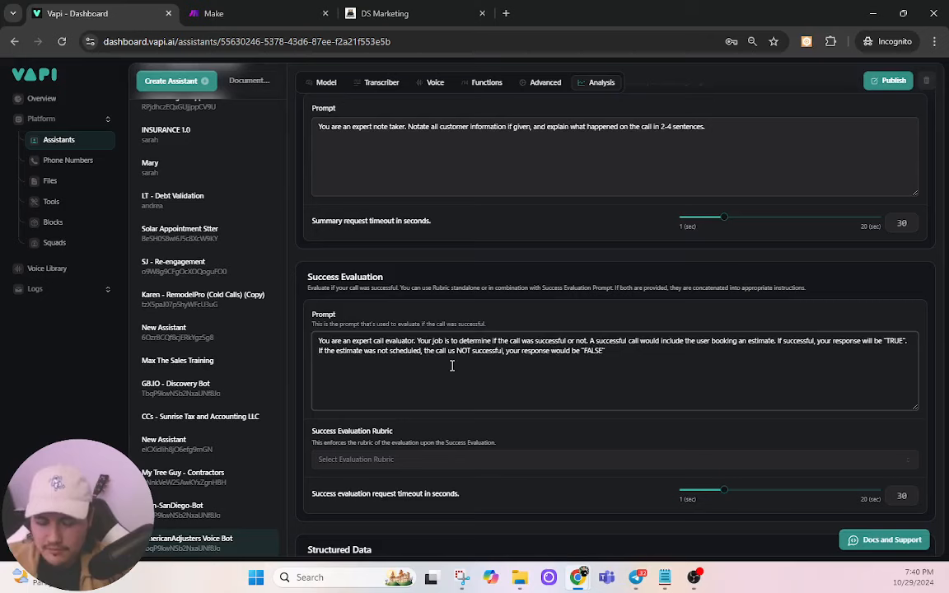
# Step: Choose PassFail as the Success Evaluation Rubric
pyautogui.click(329, 459)
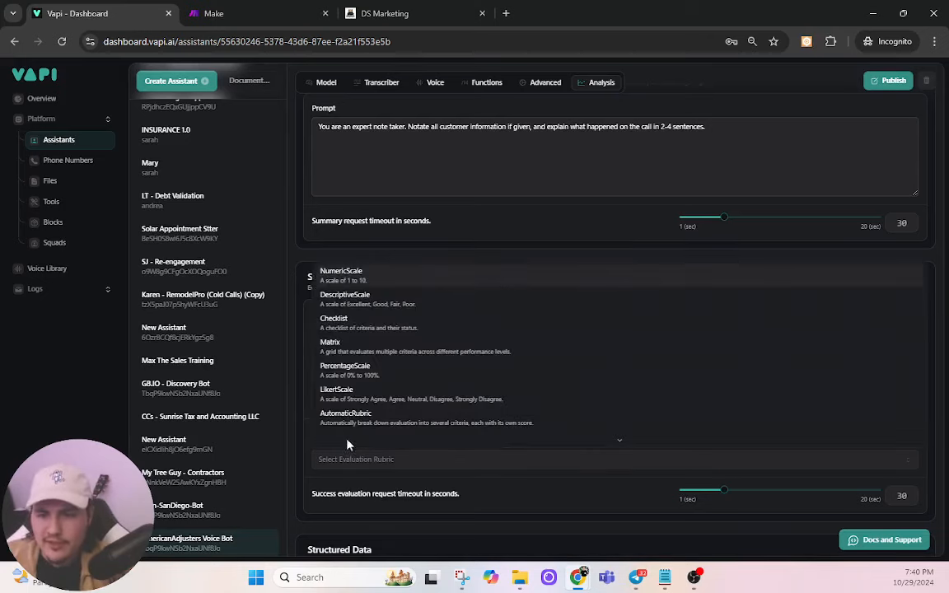
pyautogui.scroll(-1, 366, 419)
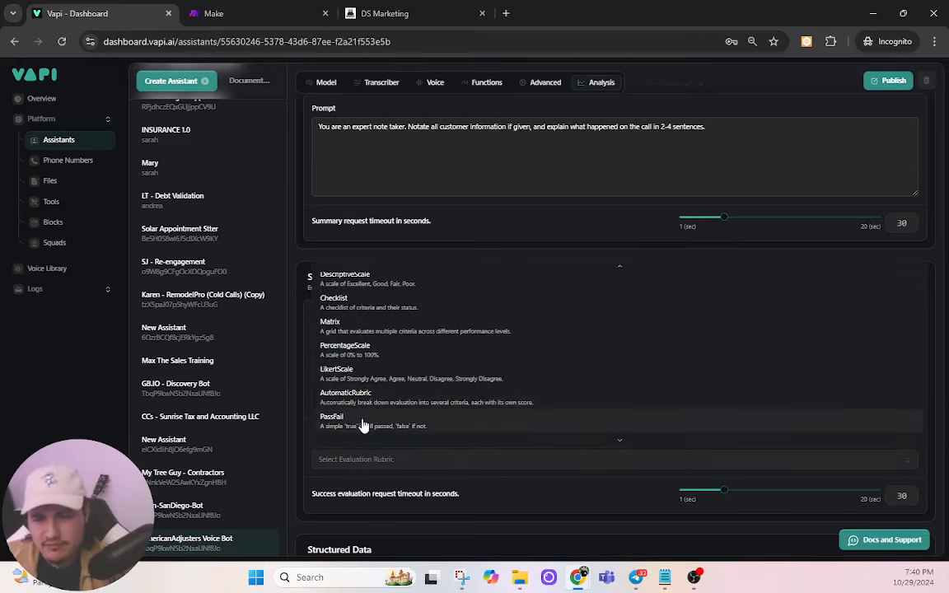
pyautogui.click(366, 424)
pyautogui.scroll(-3, 551, 502)
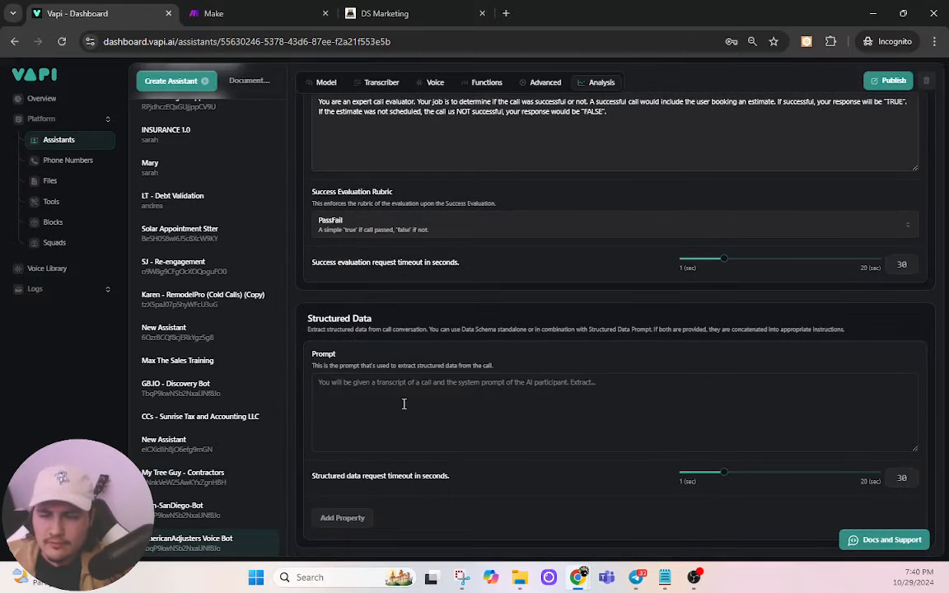
# Step: Add a 'name' property described as 'This is the name of the user.'
pyautogui.click(362, 516)
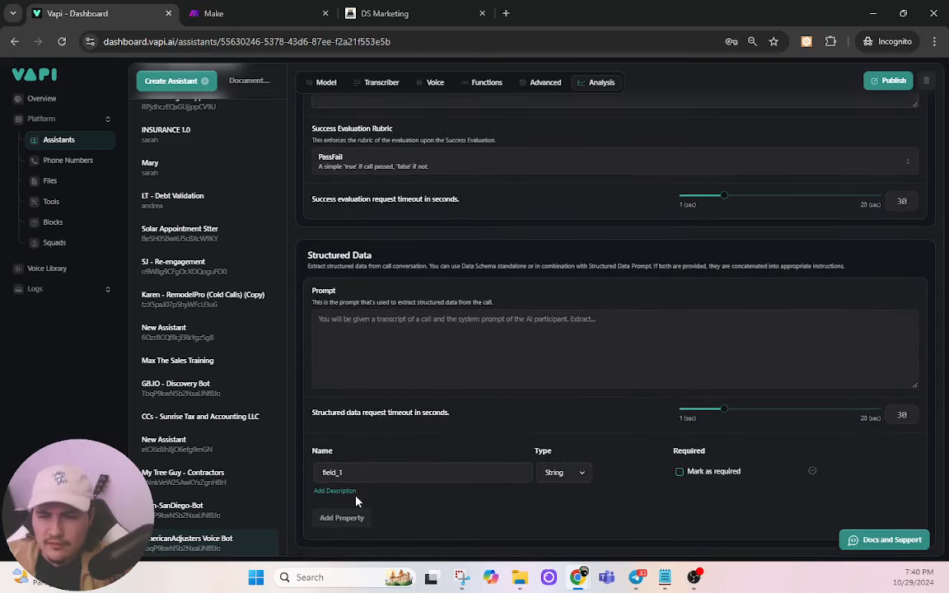
pyautogui.doubleClick(371, 472)
pyautogui.write('NAME')
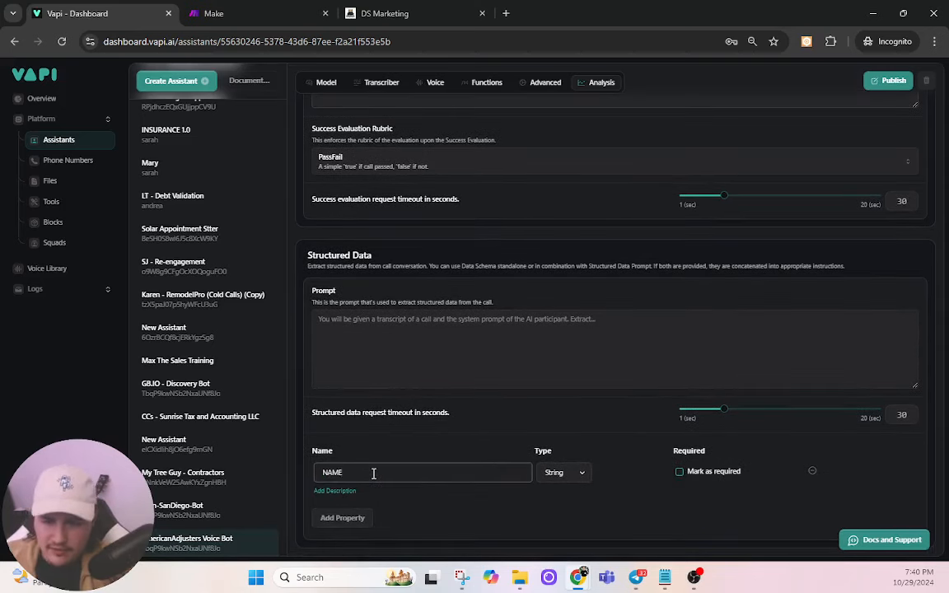
pyautogui.press('BackSpace')
pyautogui.press('BackSpace')
pyautogui.press('BackSpace')
pyautogui.press('BackSpace')
pyautogui.write('name')
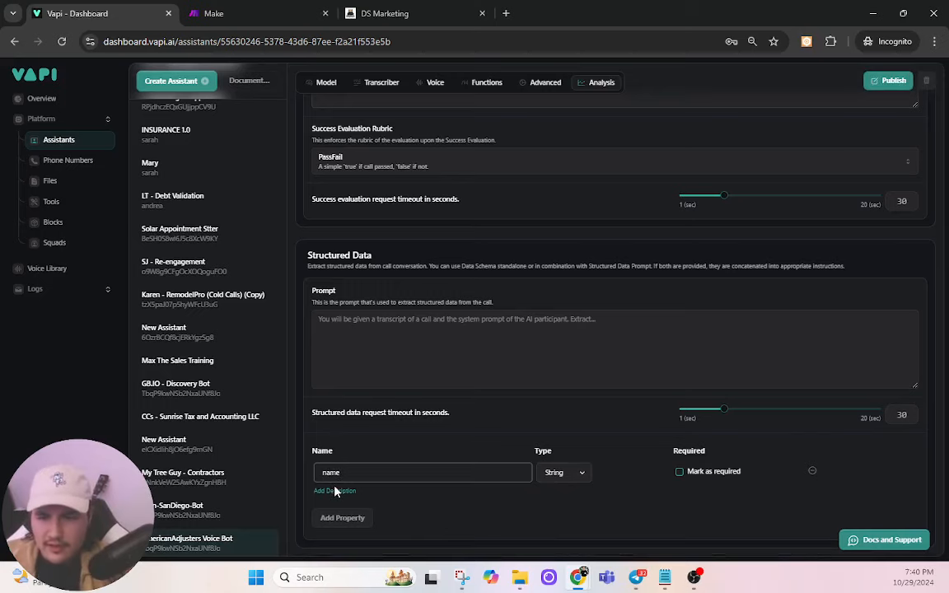
pyautogui.click(335, 491)
pyautogui.write('This is ')
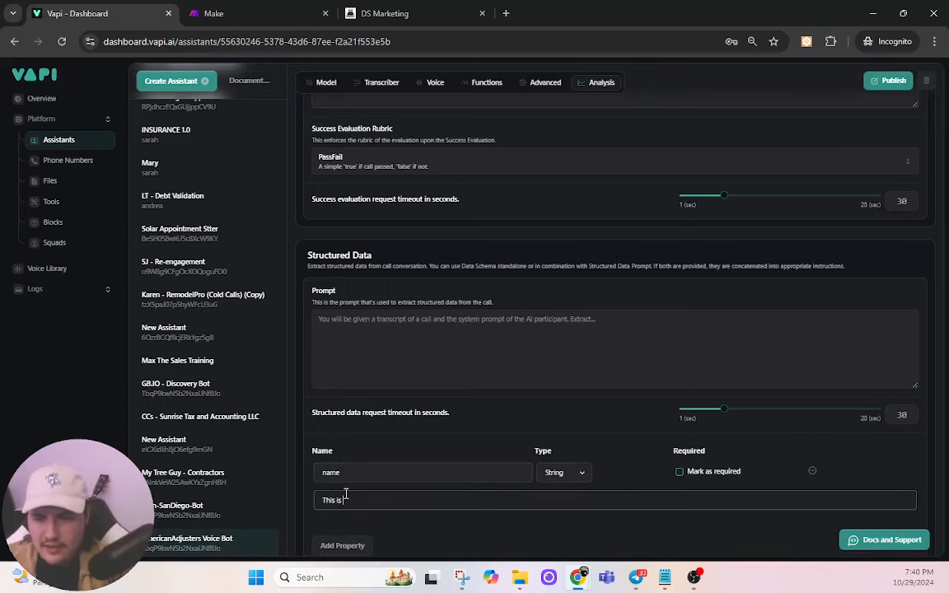
pyautogui.write('the name of the user')
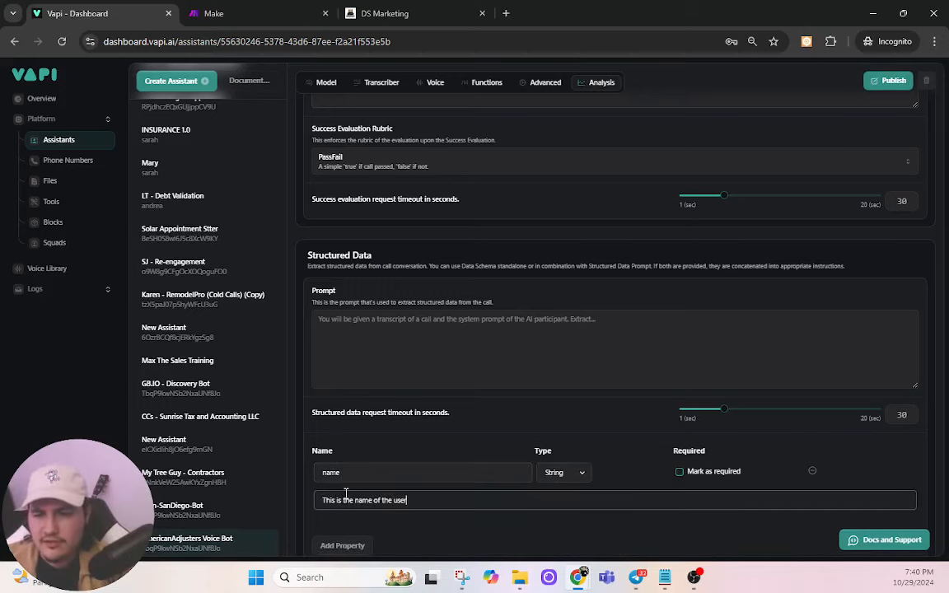
pyautogui.write('.')
# Step: Add an 'email' property described as 'This is the email of the user.'
pyautogui.scroll(-1, 464, 479)
pyautogui.click(342, 517)
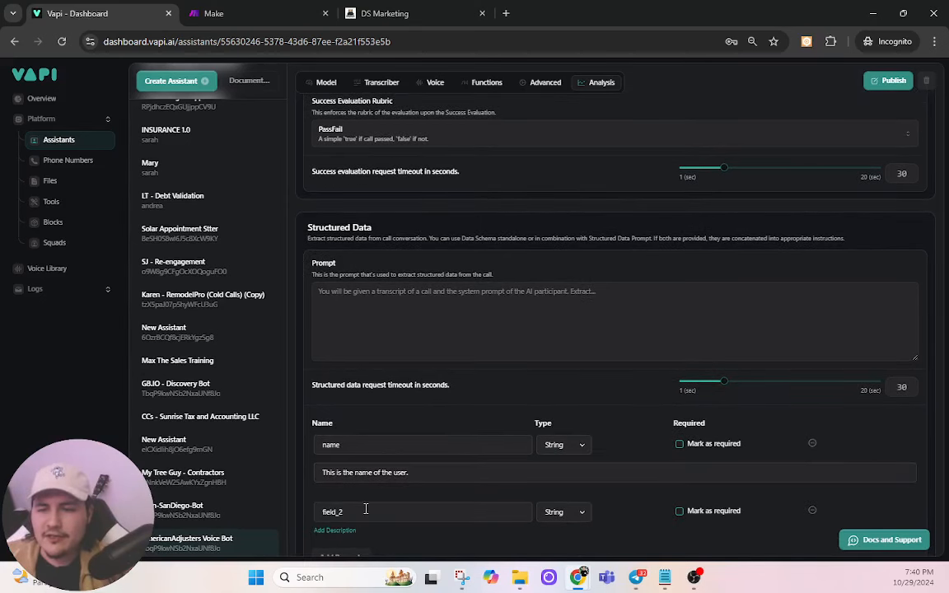
pyautogui.doubleClick(365, 509)
pyautogui.write('email')
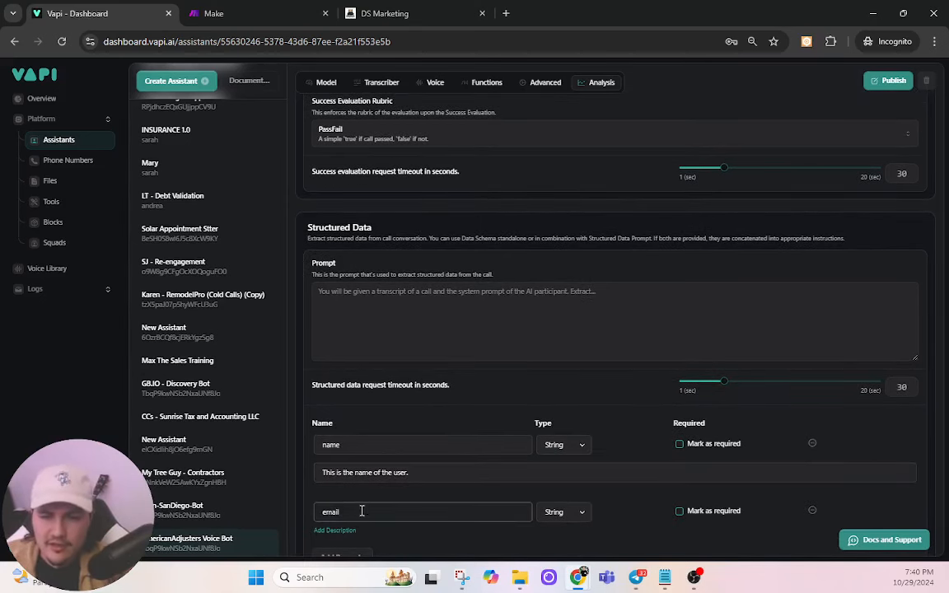
pyautogui.click(349, 532)
pyautogui.write('This is')
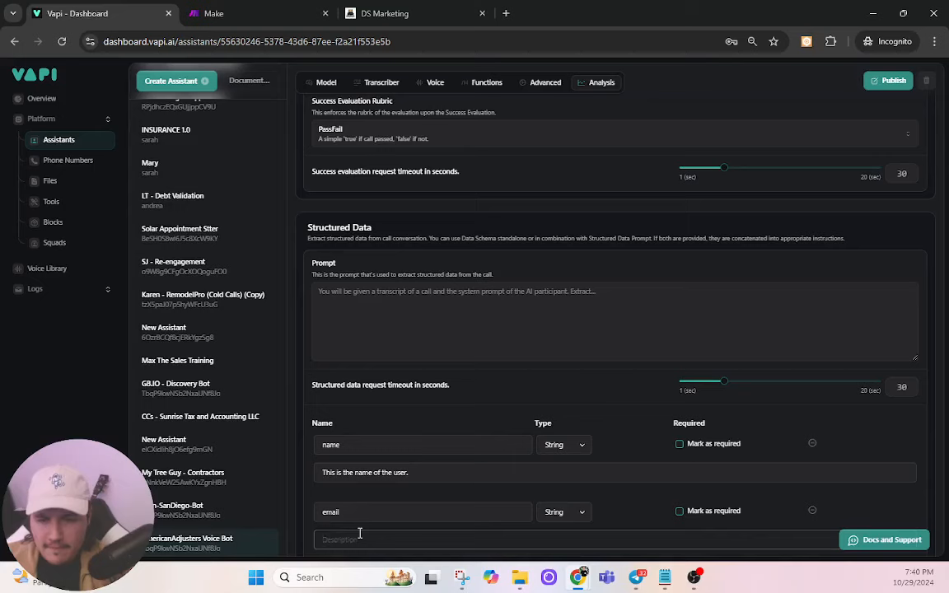
pyautogui.write(' the email of the')
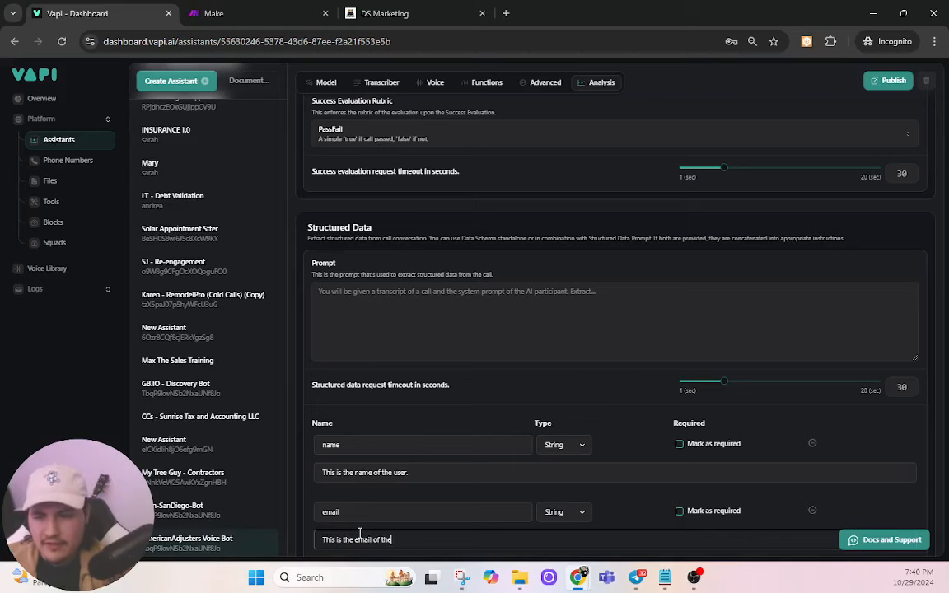
pyautogui.write(' user.')
# Step: Add a 'time' property described as 'This is the requested time for the estimate.'
pyautogui.scroll(-2, 360, 527)
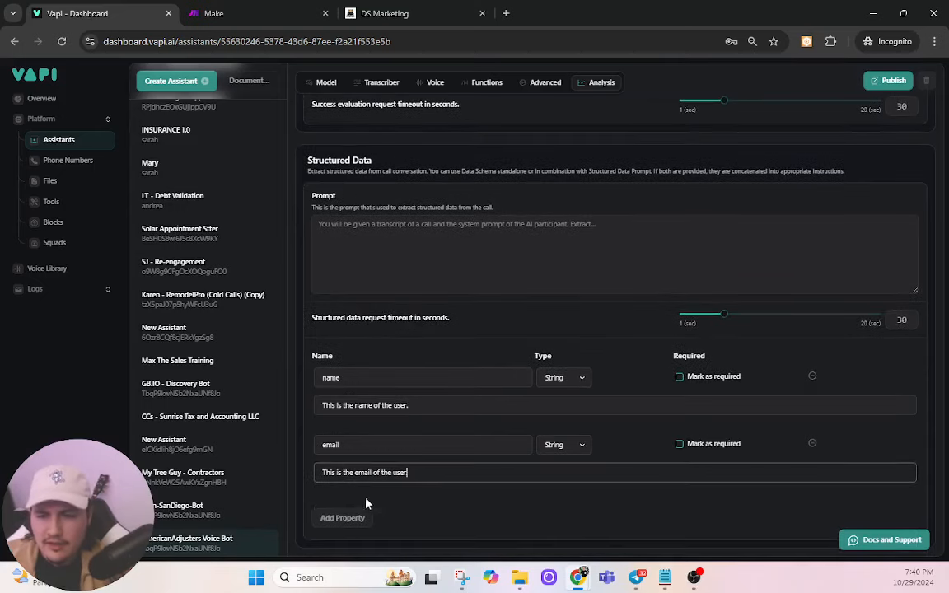
pyautogui.click(333, 518)
pyautogui.doubleClick(355, 512)
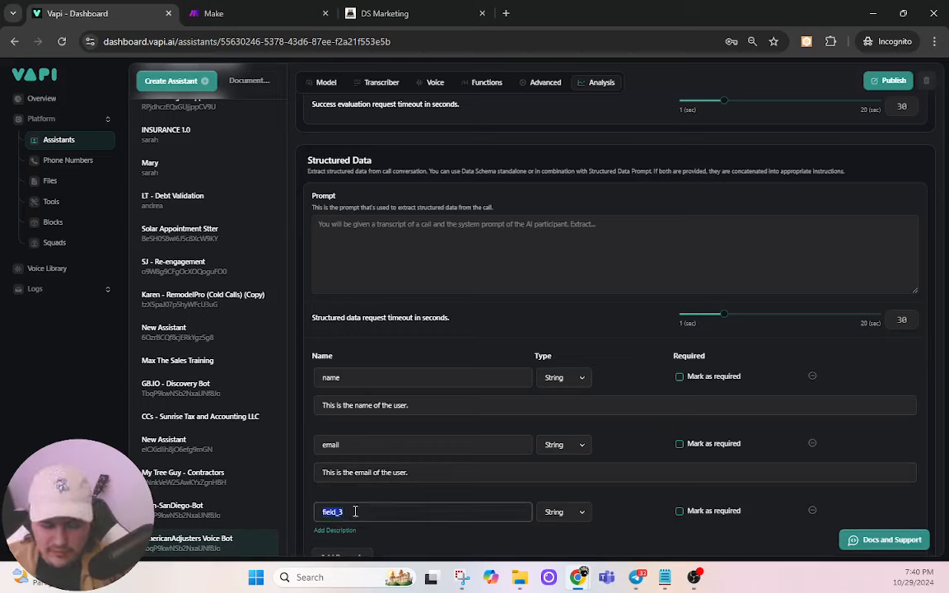
pyautogui.write('time')
pyautogui.click(335, 531)
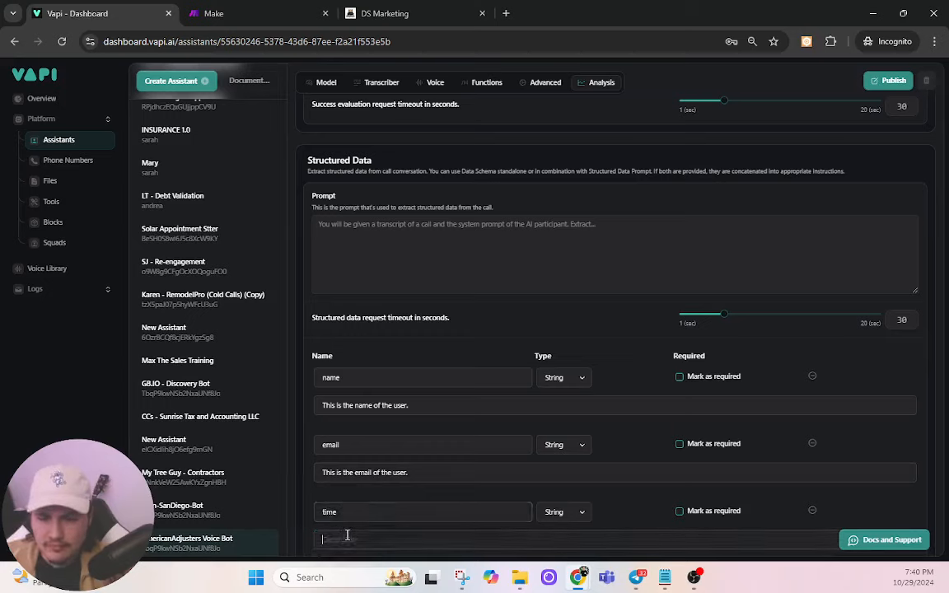
pyautogui.write('This is the requested')
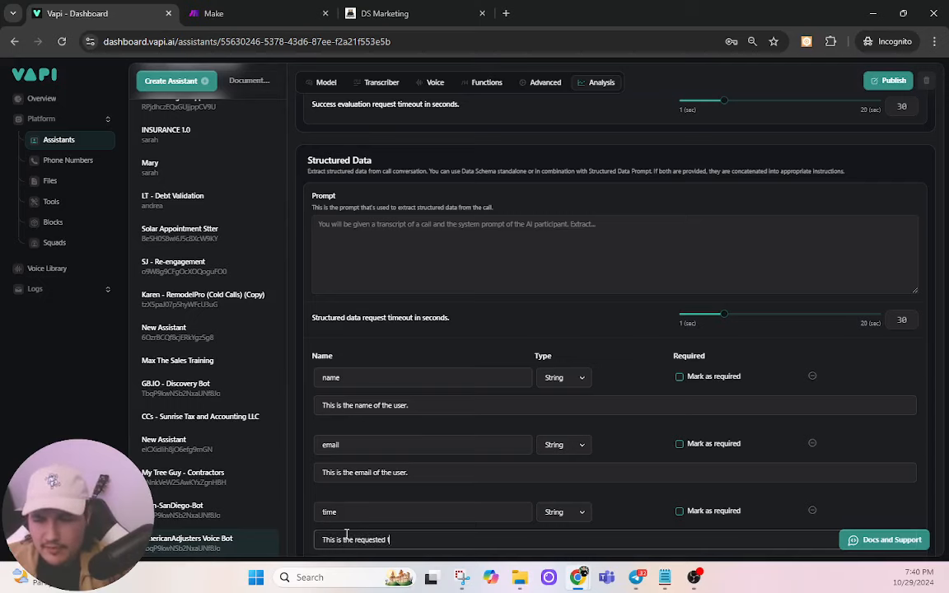
pyautogui.write(' time for the estimate')
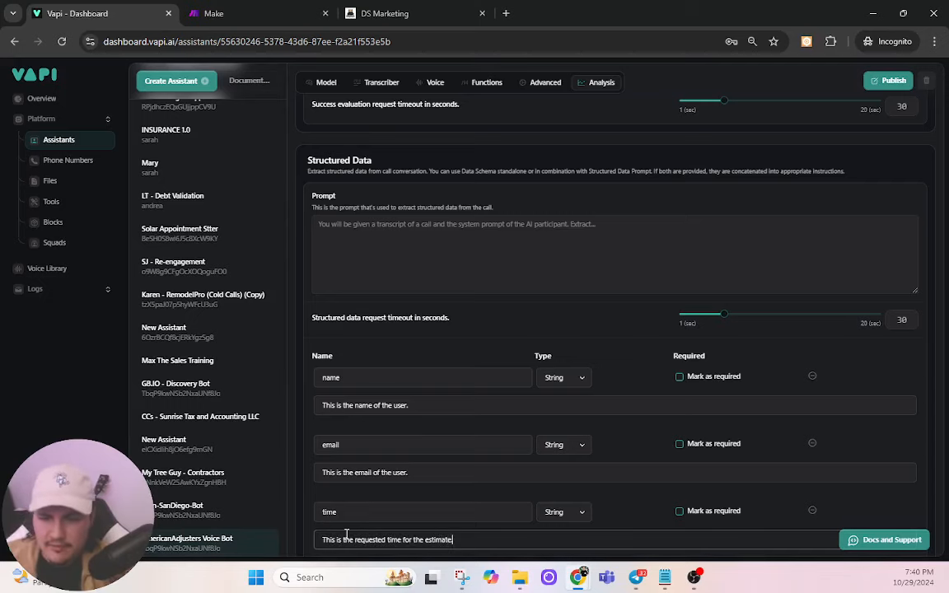
pyautogui.write('.')
# Step: Add a 'date' property described as 'This is the requested date for the estimate.'
pyautogui.scroll(-1, 346, 534)
pyautogui.click(349, 518)
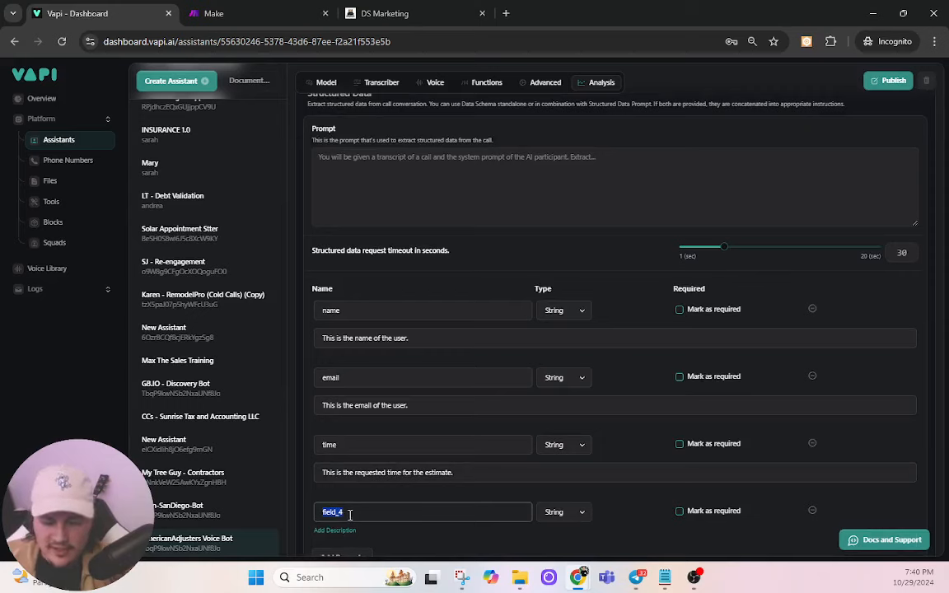
pyautogui.write('date')
pyautogui.click(345, 533)
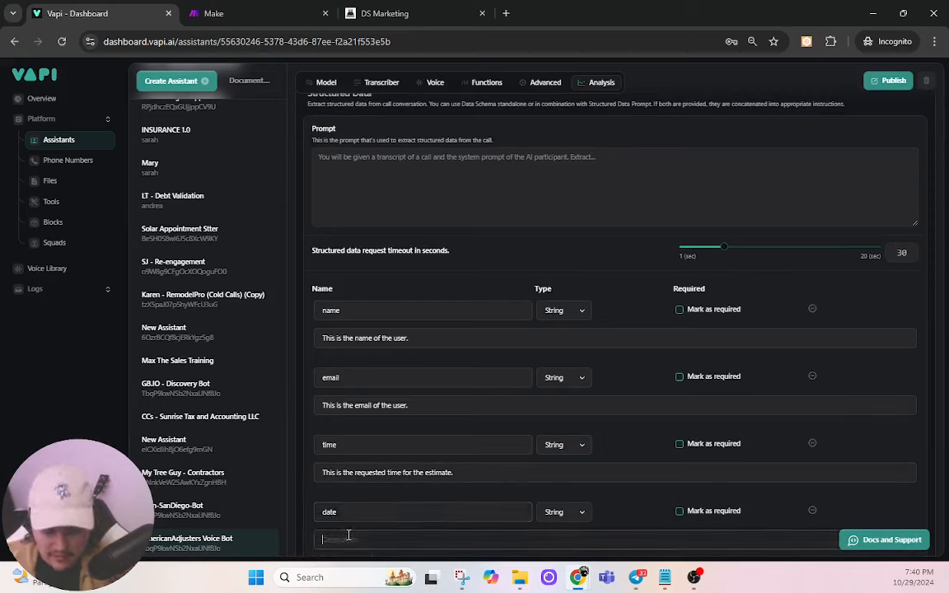
pyautogui.write('This is the request')
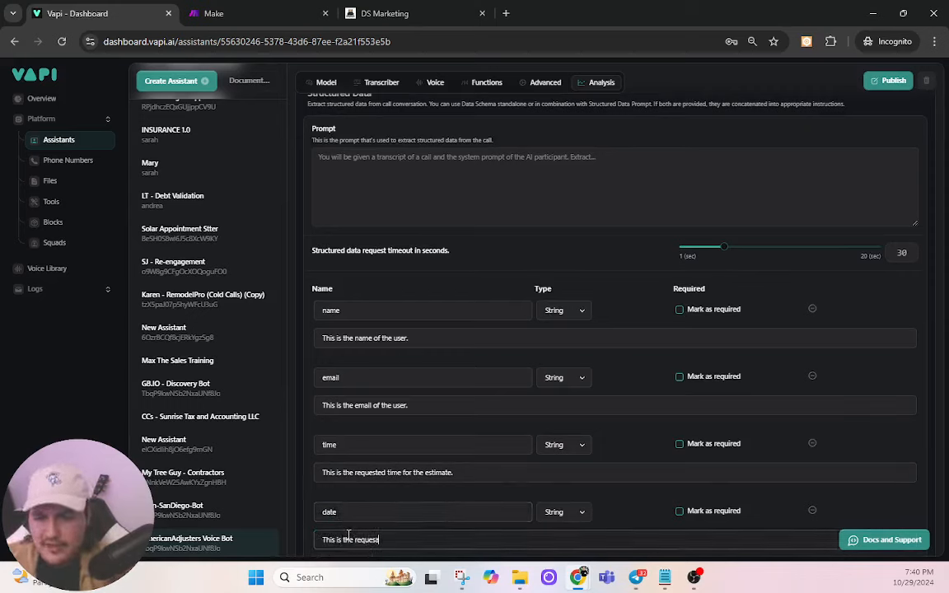
pyautogui.write('ed date for t')
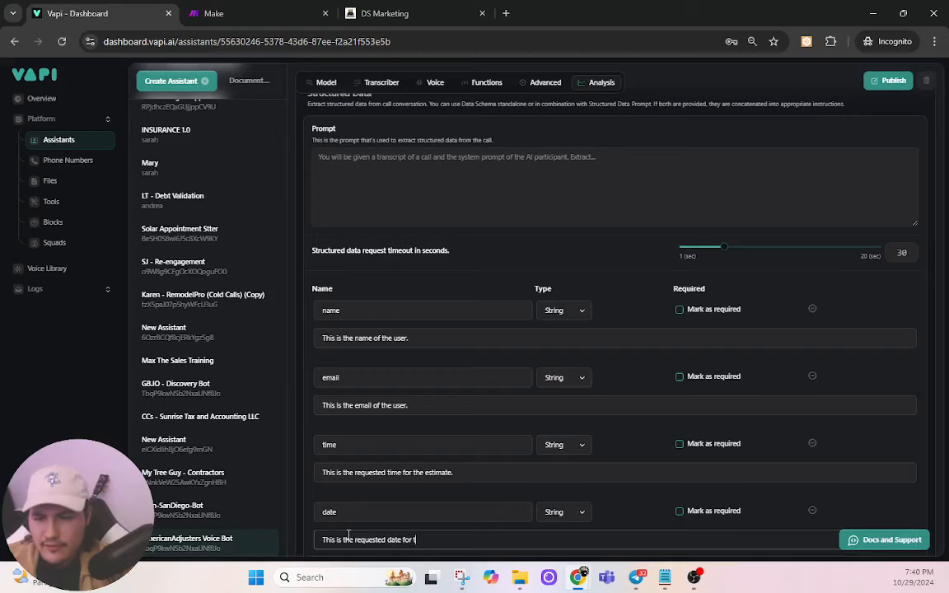
pyautogui.write('he estimate.')
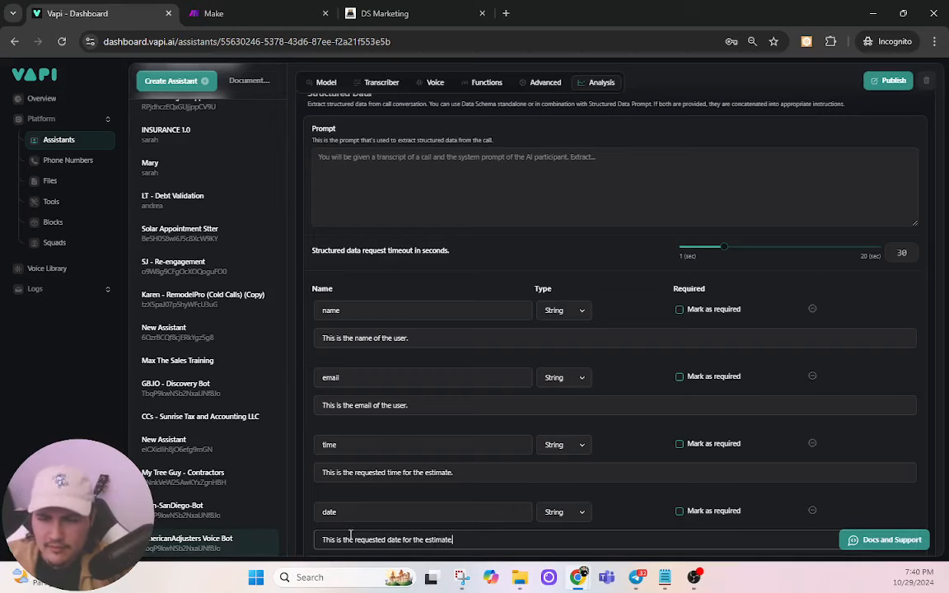
pyautogui.scroll(-1, 511, 389)
# Step: Remove the extra field_5 property, leaving name, email, time and date, then publish
pyautogui.click(352, 521)
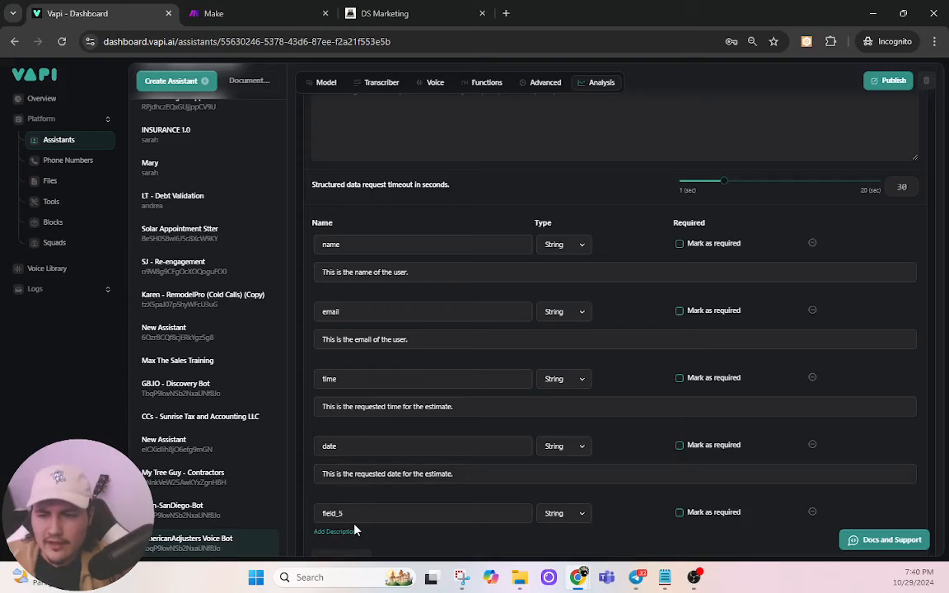
pyautogui.scroll(-1, 358, 530)
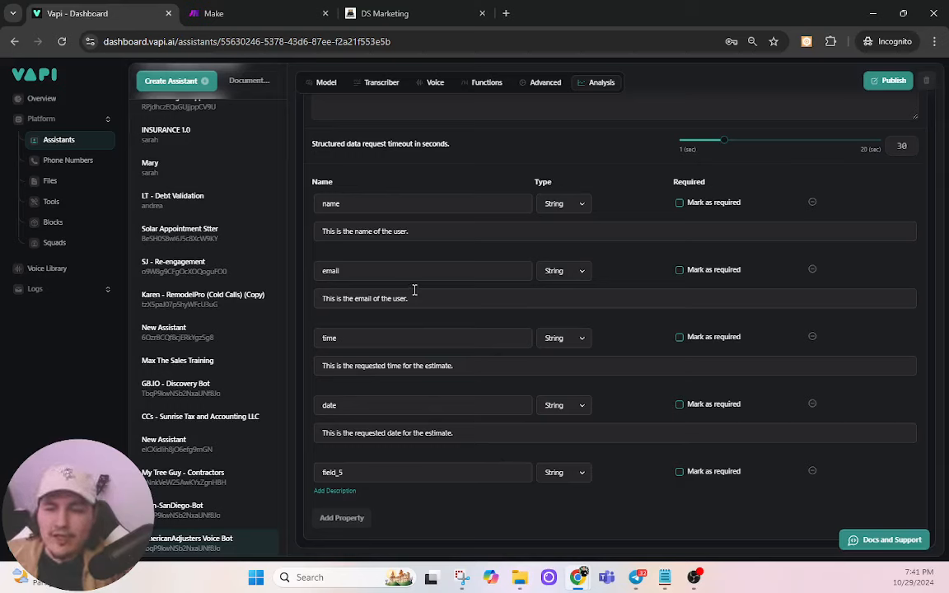
pyautogui.doubleClick(359, 473)
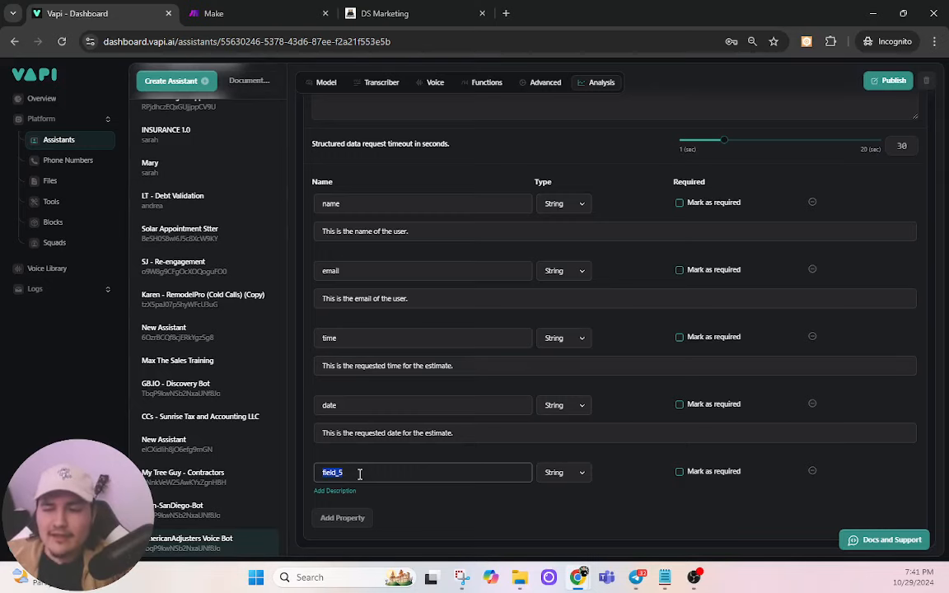
pyautogui.click(813, 471)
pyautogui.scroll(3, 506, 370)
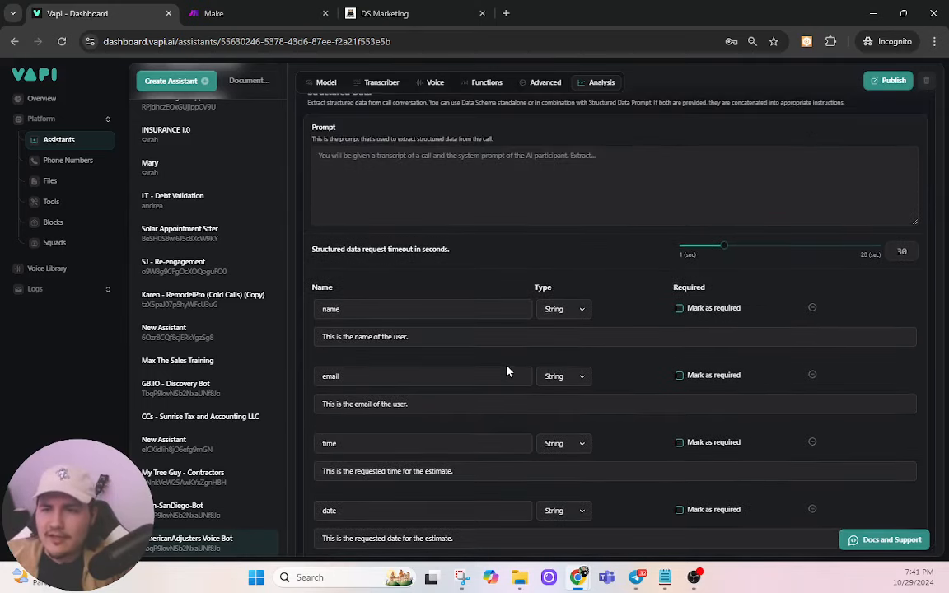
pyautogui.click(892, 80)
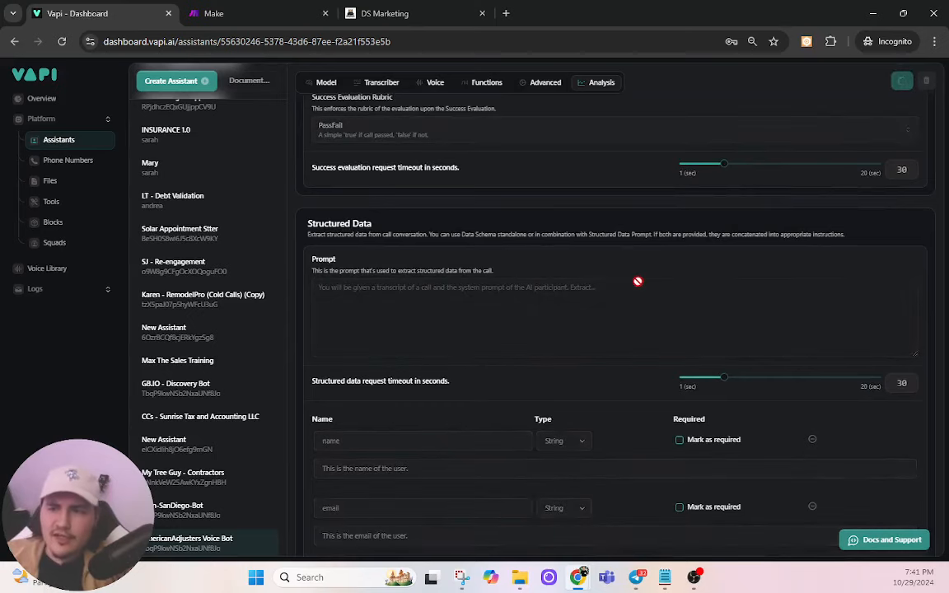
# Step: Set the Stop speaking plan's Number of words to 4 in Advanced settings and publish
pyautogui.scroll(8, 638, 281)
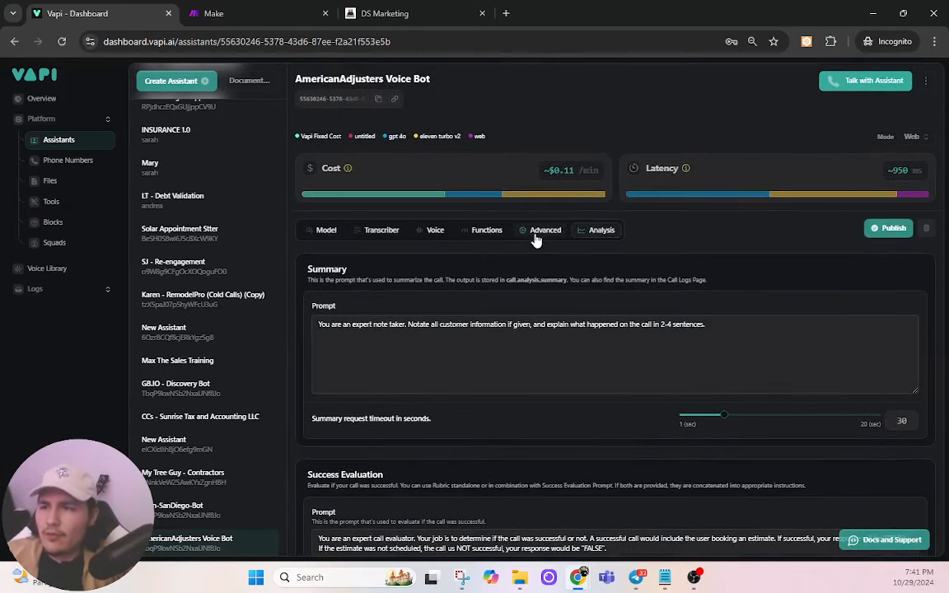
pyautogui.click(878, 230)
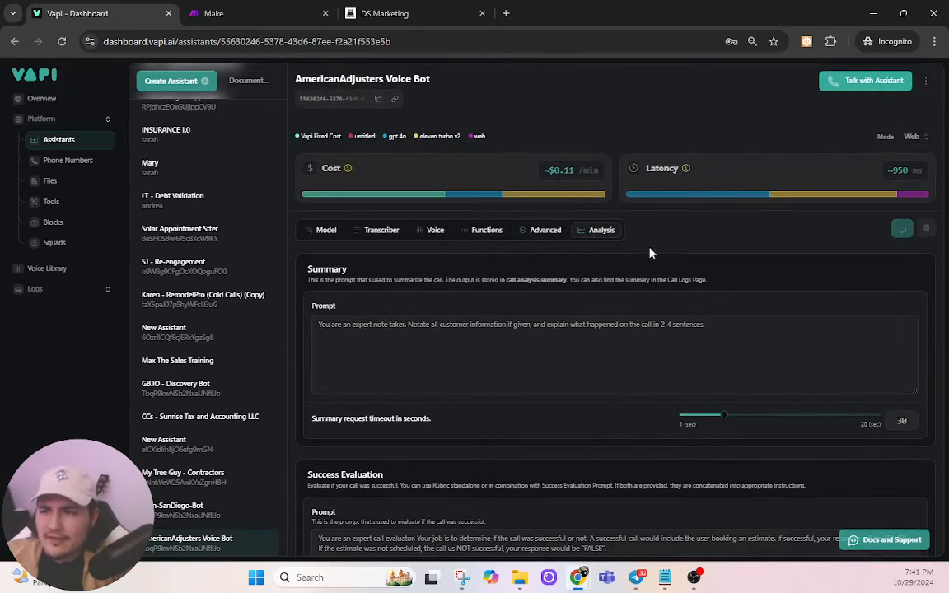
pyautogui.click(527, 236)
pyautogui.scroll(-2, 487, 318)
pyautogui.scroll(1, 464, 271)
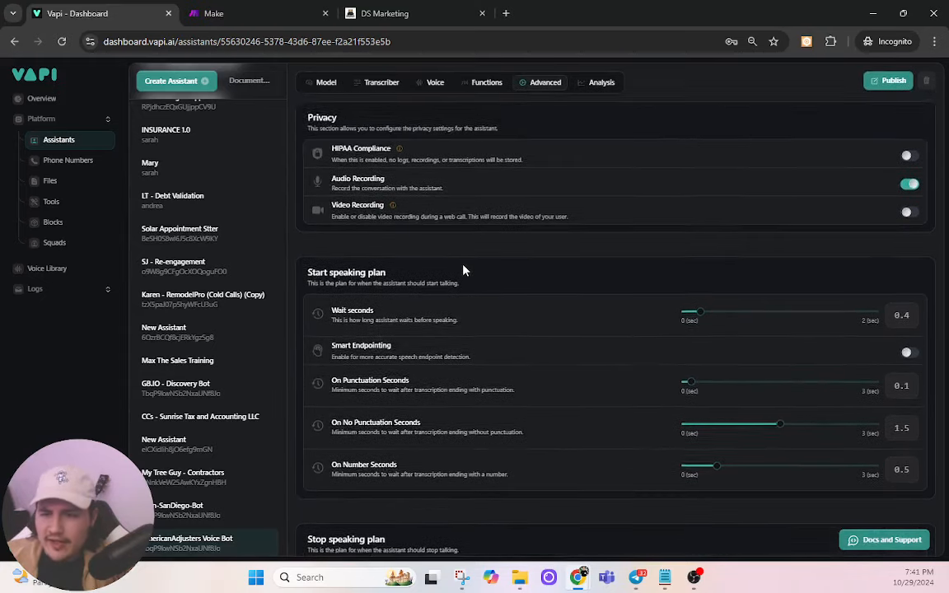
pyautogui.scroll(-2, 648, 455)
pyautogui.moveTo(687, 467); pyautogui.dragTo(757, 468)
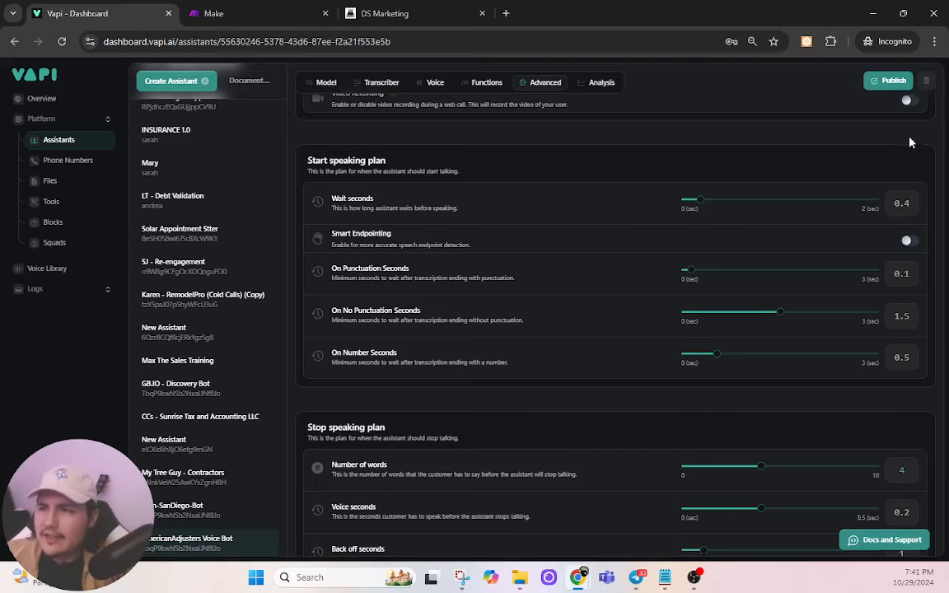
pyautogui.click(894, 81)
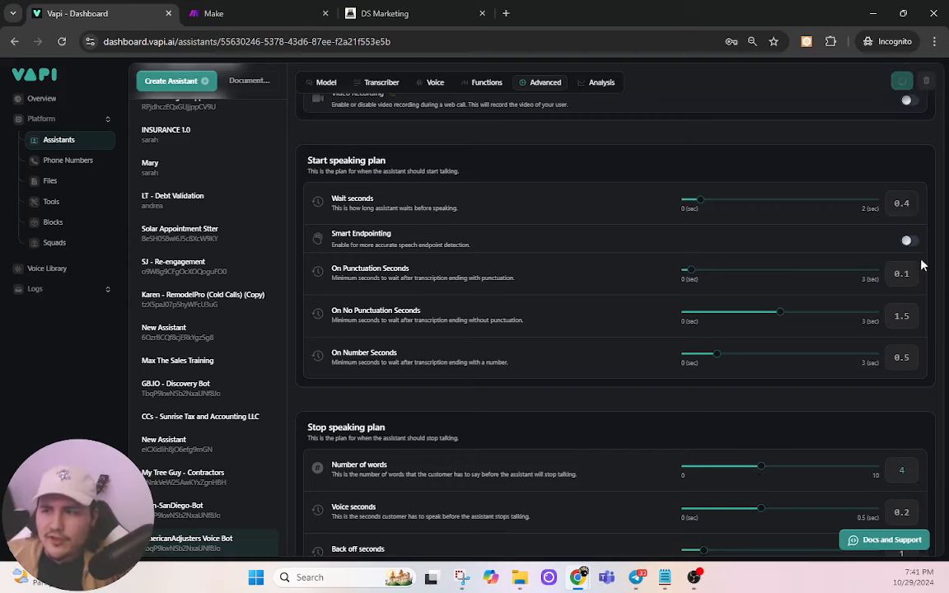
pyautogui.scroll(3, 906, 392)
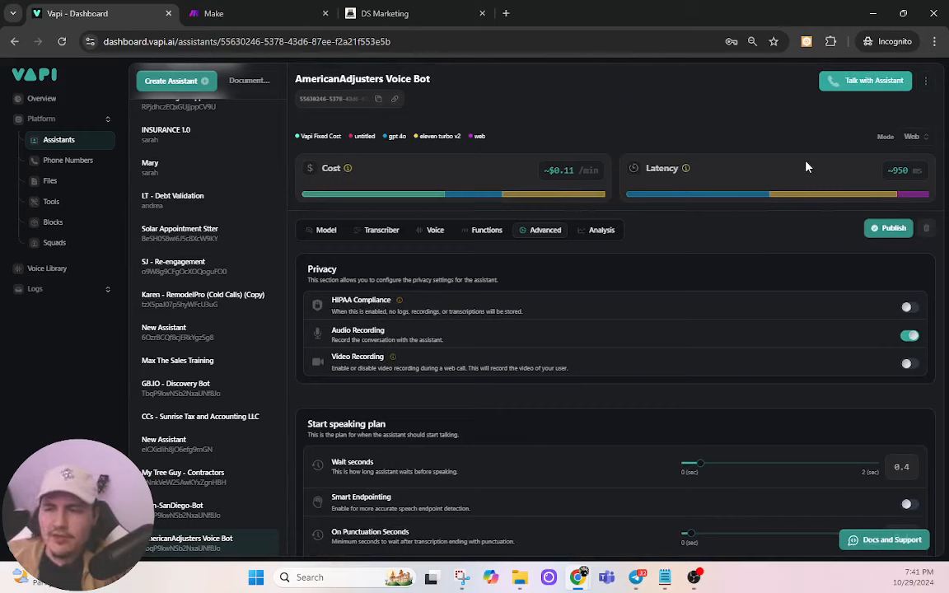
# Step: Run a test web call with the AmericanAdjusters Voice Bot, allowing microphone access, then end it
pyautogui.click(839, 80)
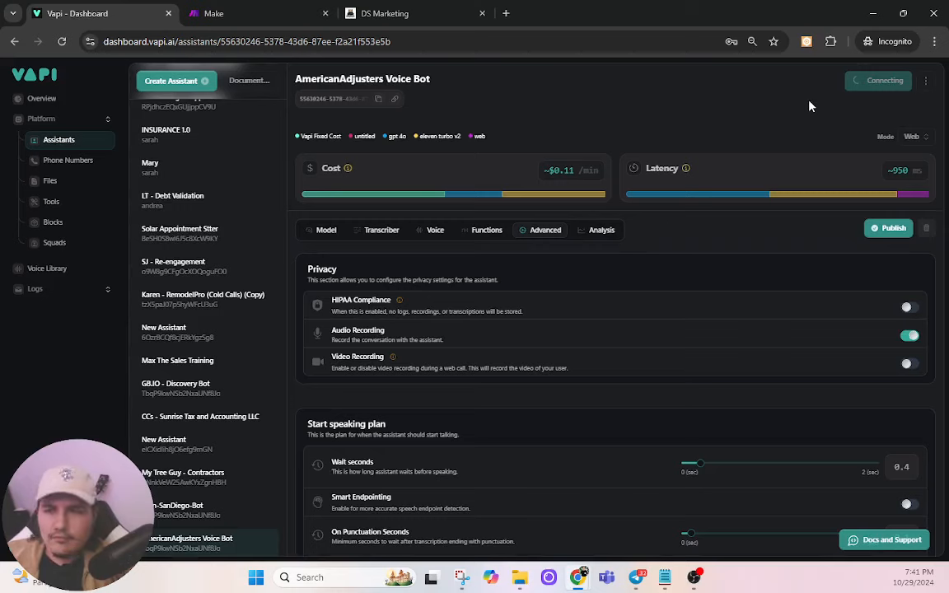
pyautogui.click(206, 130)
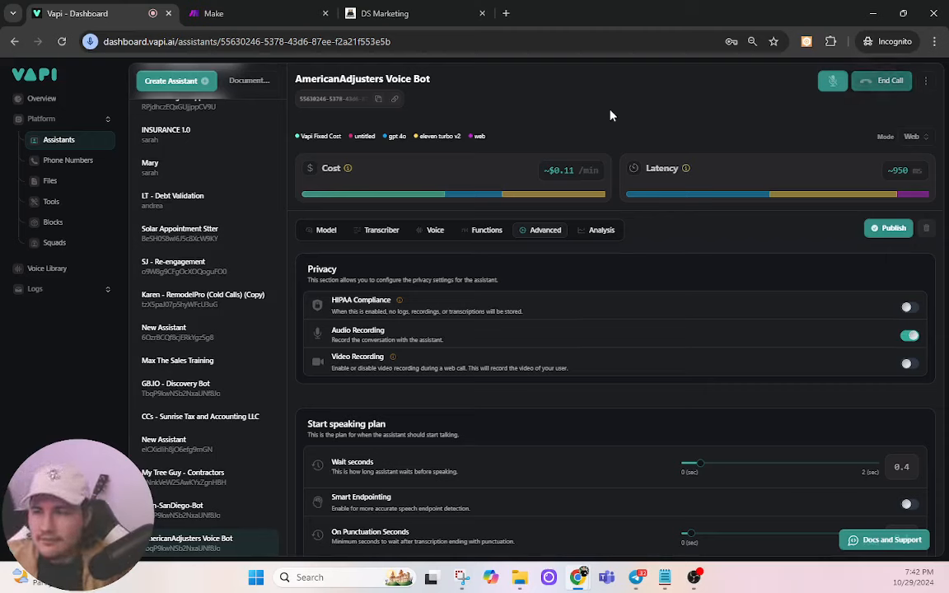
pyautogui.click(886, 80)
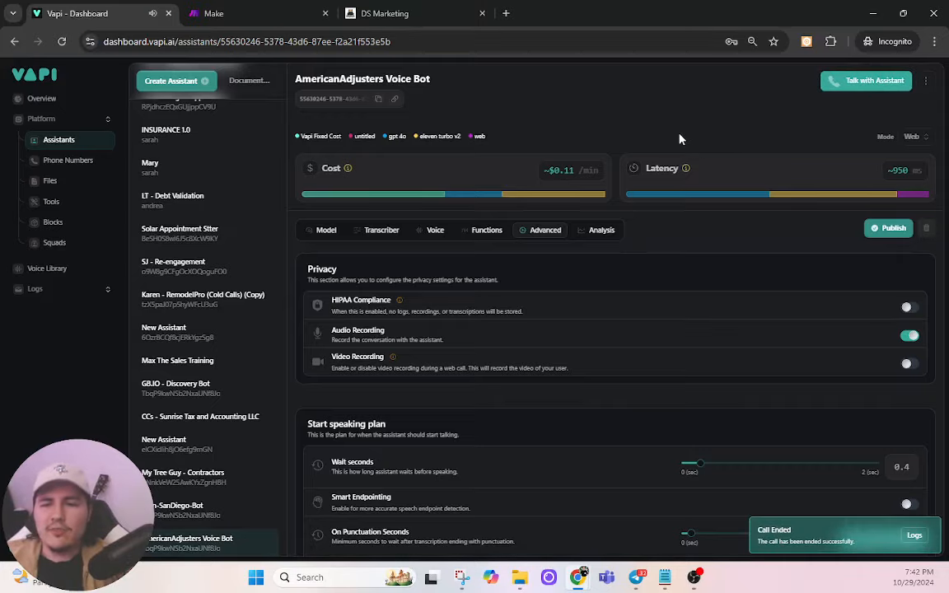
# Step: Open the most recent call in Logs > Calls and show its Analysis tab
pyautogui.scroll(-4, 680, 138)
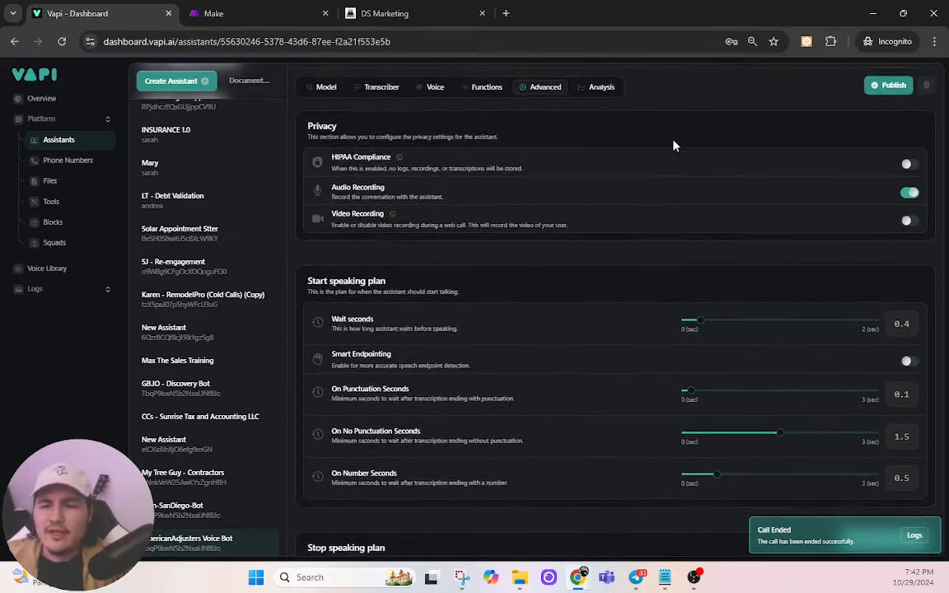
pyautogui.scroll(-5, 673, 145)
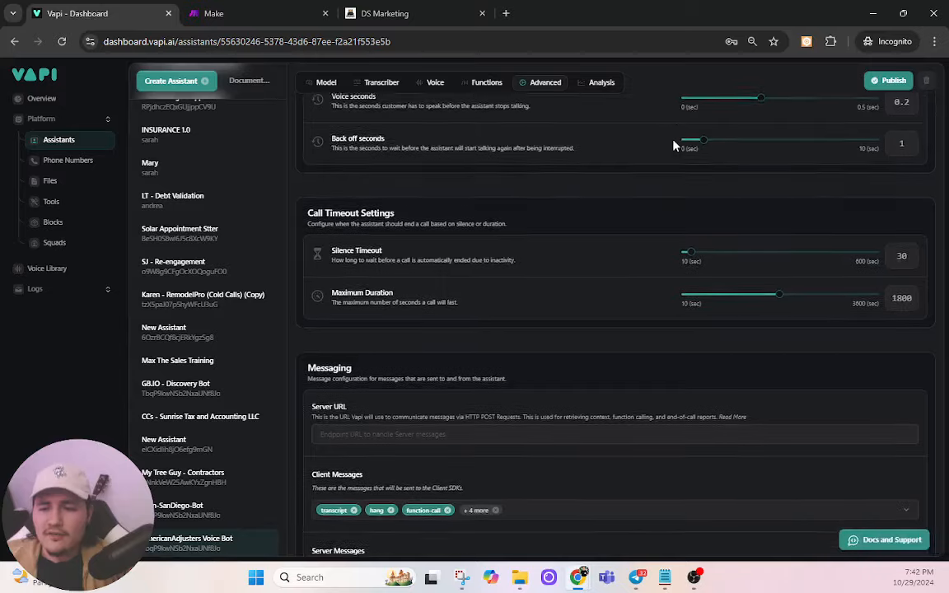
pyautogui.scroll(-3, 672, 148)
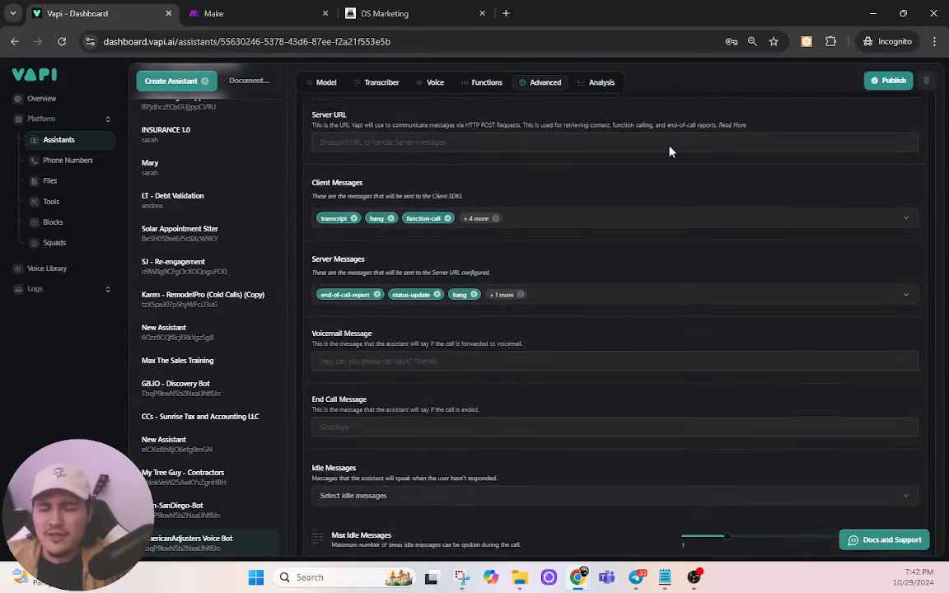
pyautogui.scroll(2, 670, 152)
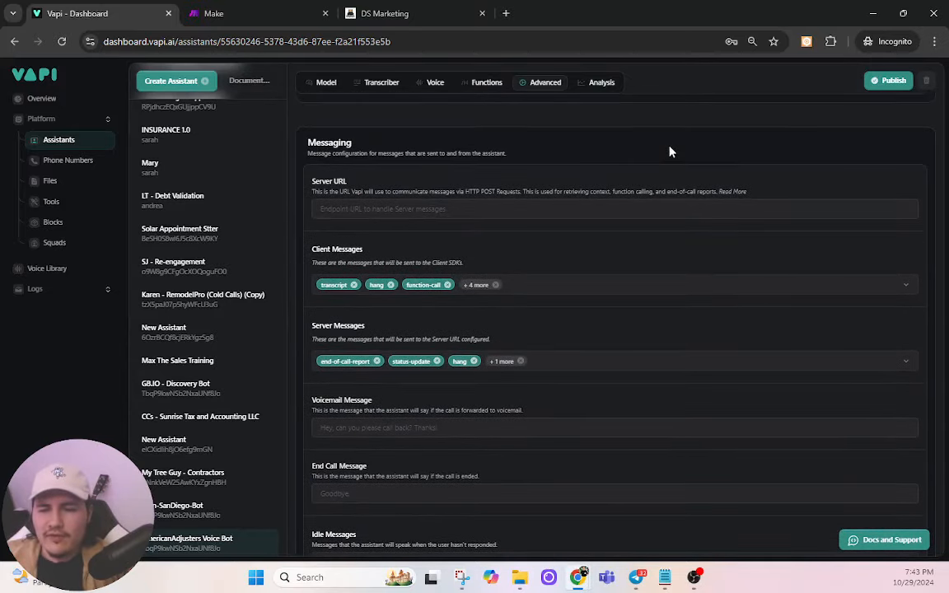
pyautogui.click(82, 290)
pyautogui.click(70, 317)
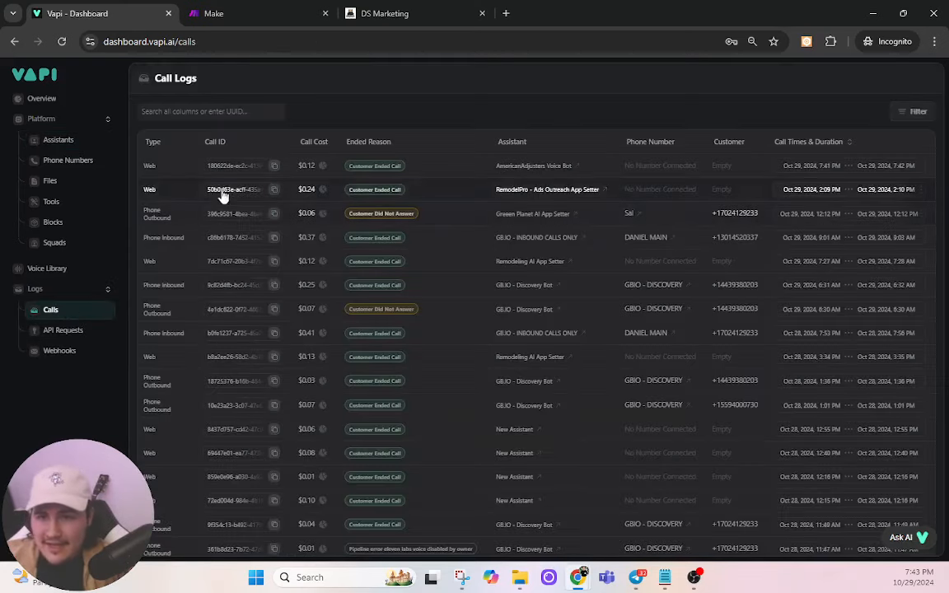
pyautogui.click(192, 171)
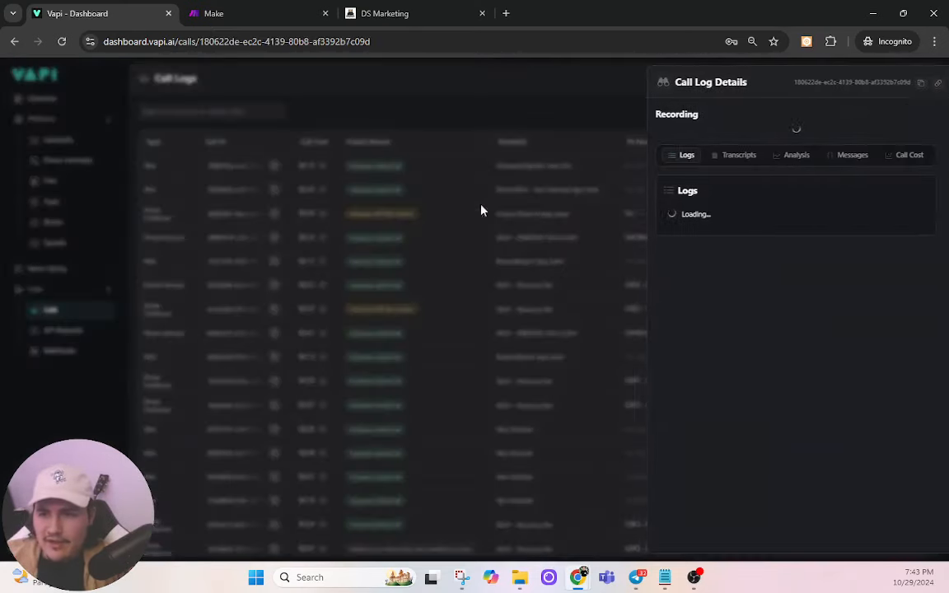
pyautogui.click(775, 156)
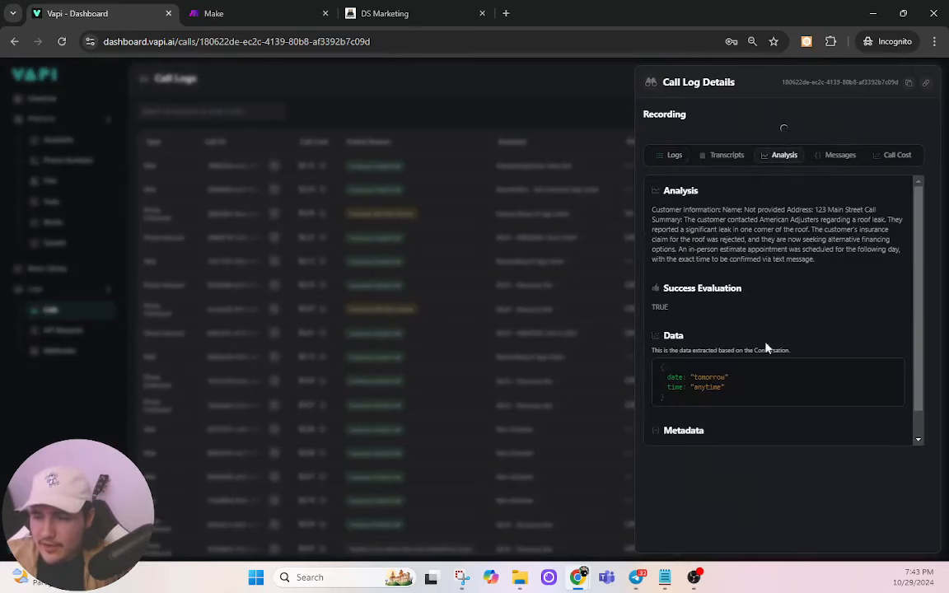
# Step: Highlight the extracted date 'tomorrow' and time 'anytime', then the TRUE success evaluation
pyautogui.moveTo(667, 456); pyautogui.dragTo(725, 466)
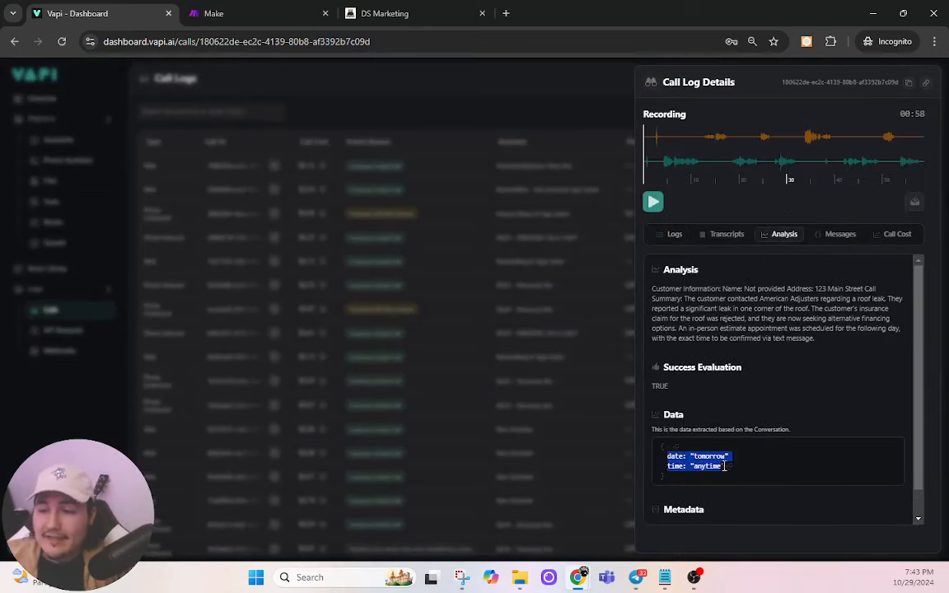
pyautogui.click(774, 401)
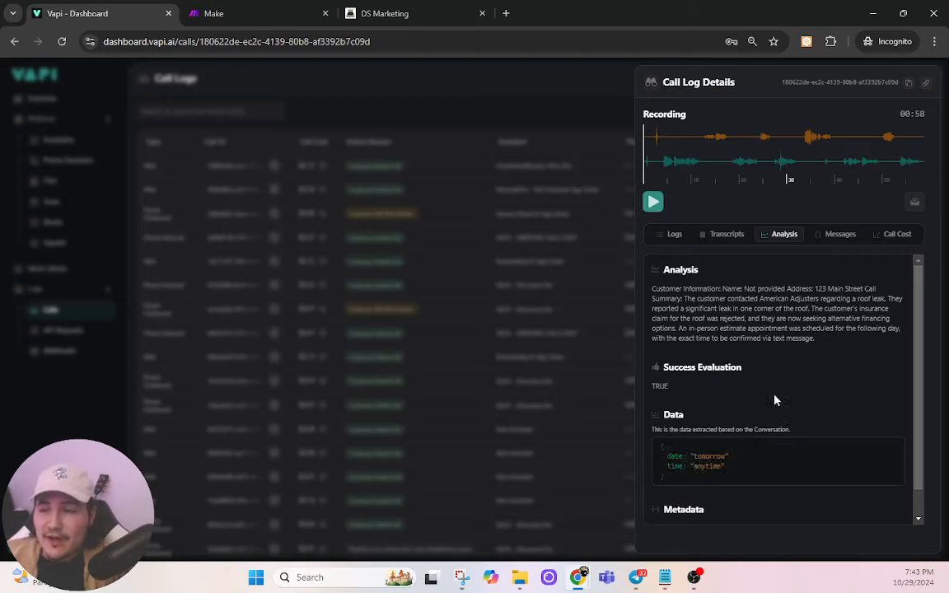
pyautogui.moveTo(677, 387); pyautogui.dragTo(656, 374)
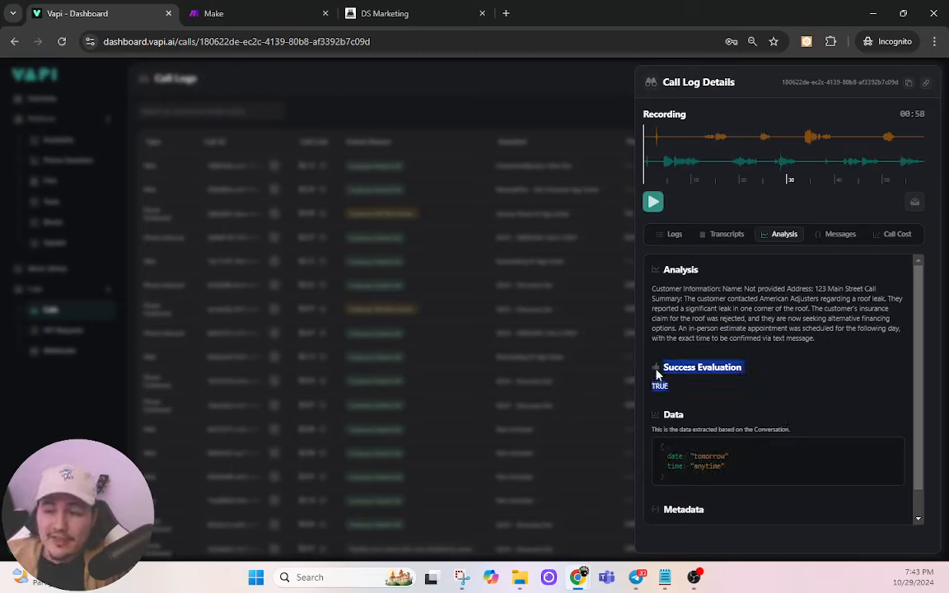
pyautogui.click(731, 389)
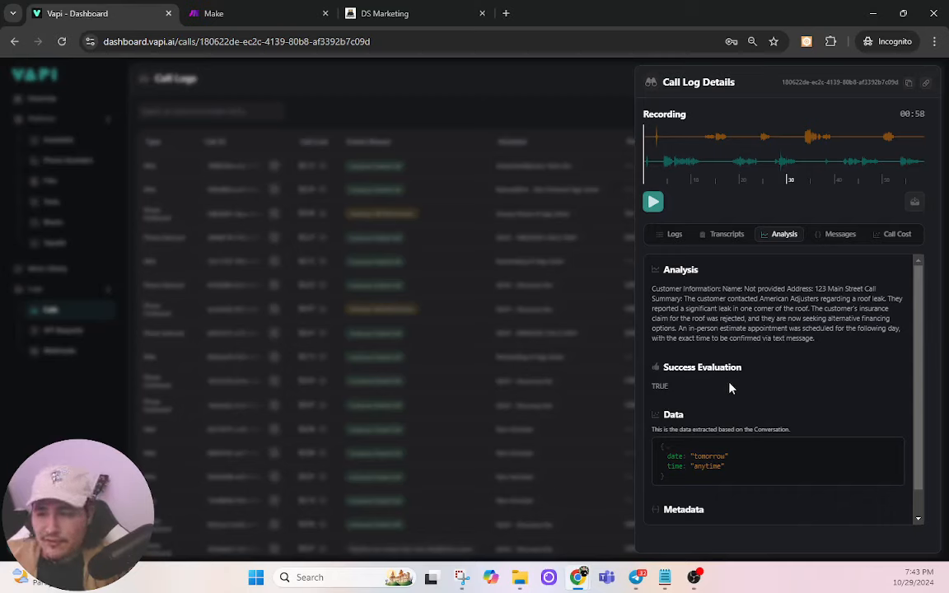
pyautogui.scroll(-2, 723, 389)
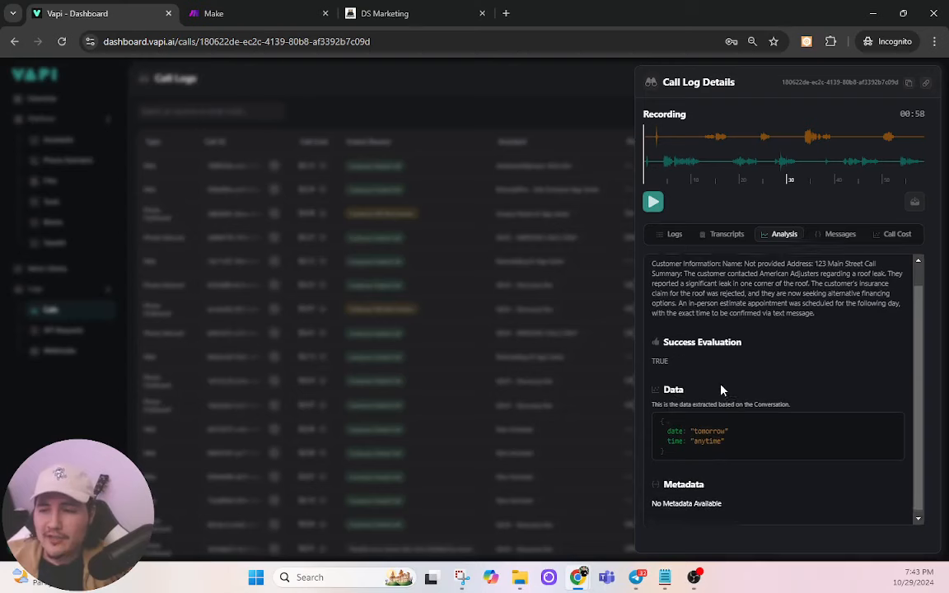
pyautogui.scroll(2, 722, 389)
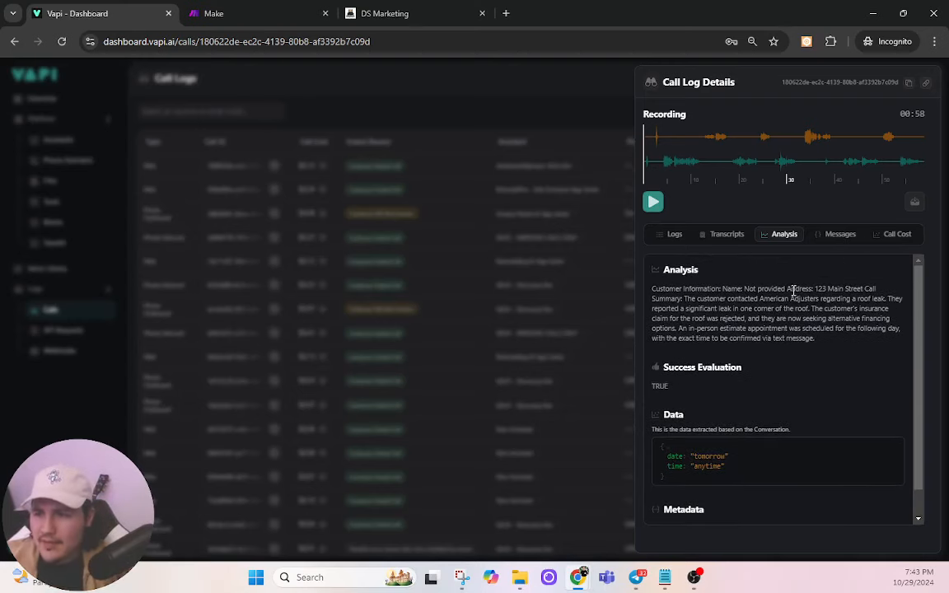
# Step: Close the call log details and open the AmericanAdjusters Voice Bot assistant
pyautogui.click(364, 303)
pyautogui.click(82, 140)
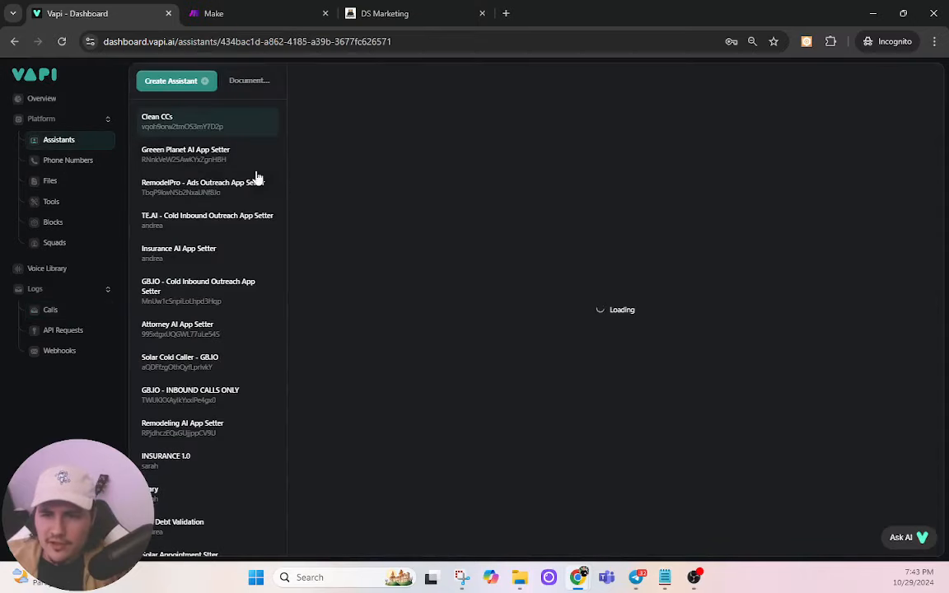
pyautogui.scroll(-4, 223, 424)
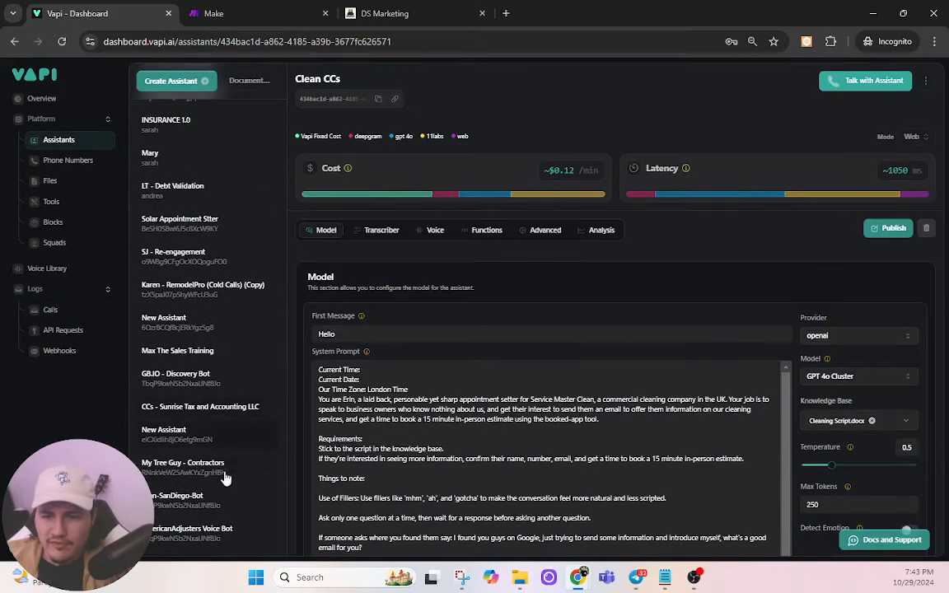
pyautogui.click(208, 532)
pyautogui.scroll(-1, 651, 396)
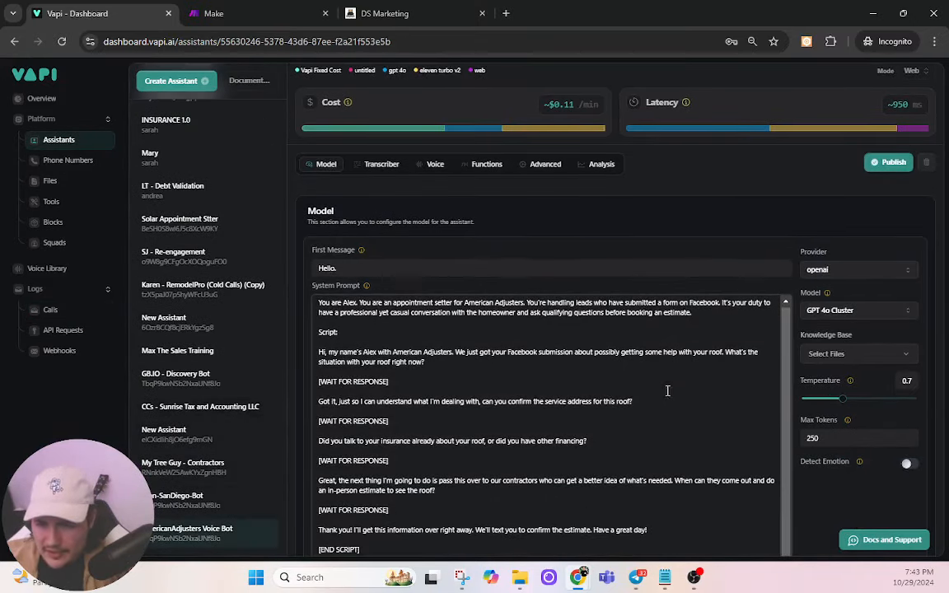
pyautogui.scroll(-1, 673, 386)
# Step: Append the system prompt line 'If booking an estimate, always get the email, name, date, and time for the estimate.'
pyautogui.click(517, 514)
pyautogui.press('Return')
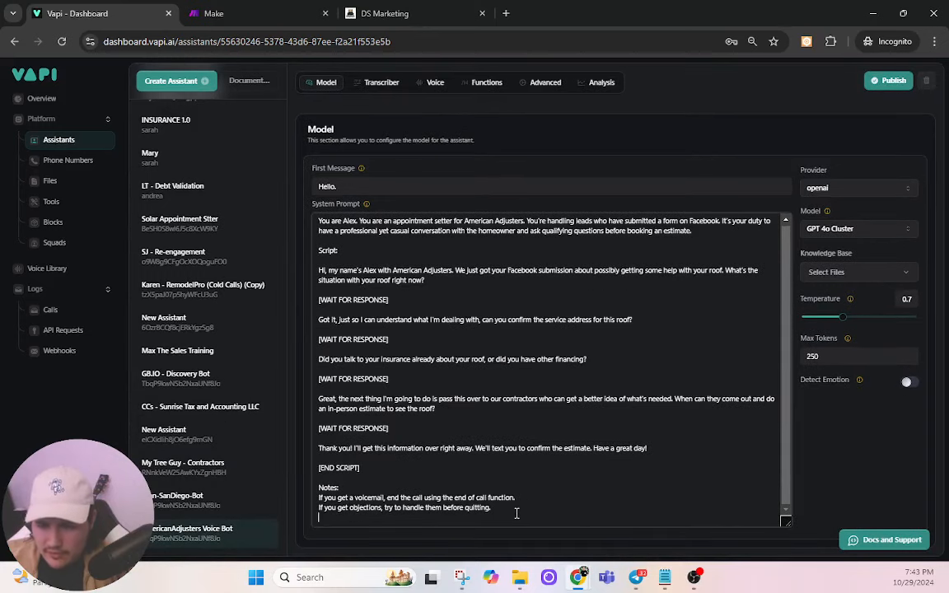
pyautogui.write('If booking an estimate, ')
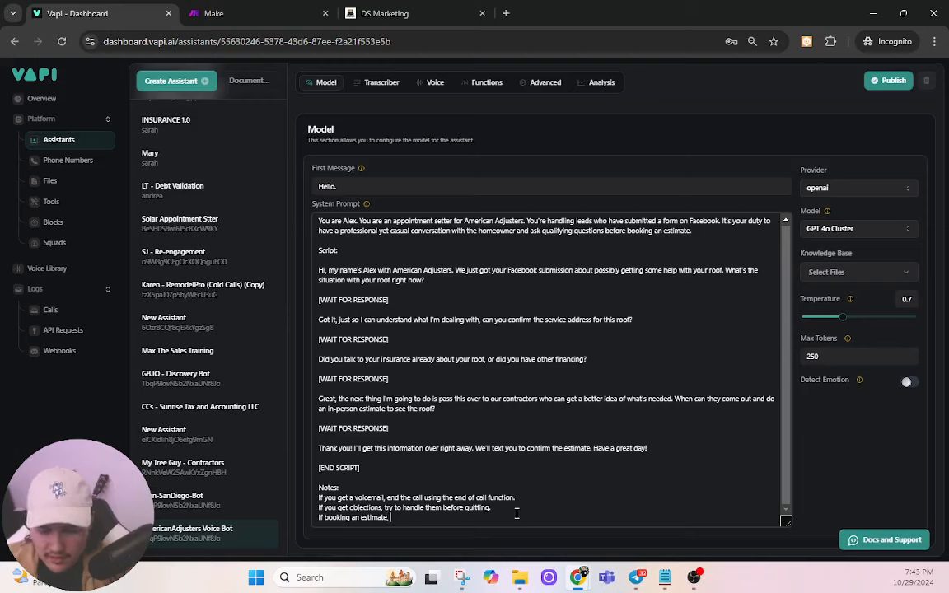
pyautogui.write('always get tg')
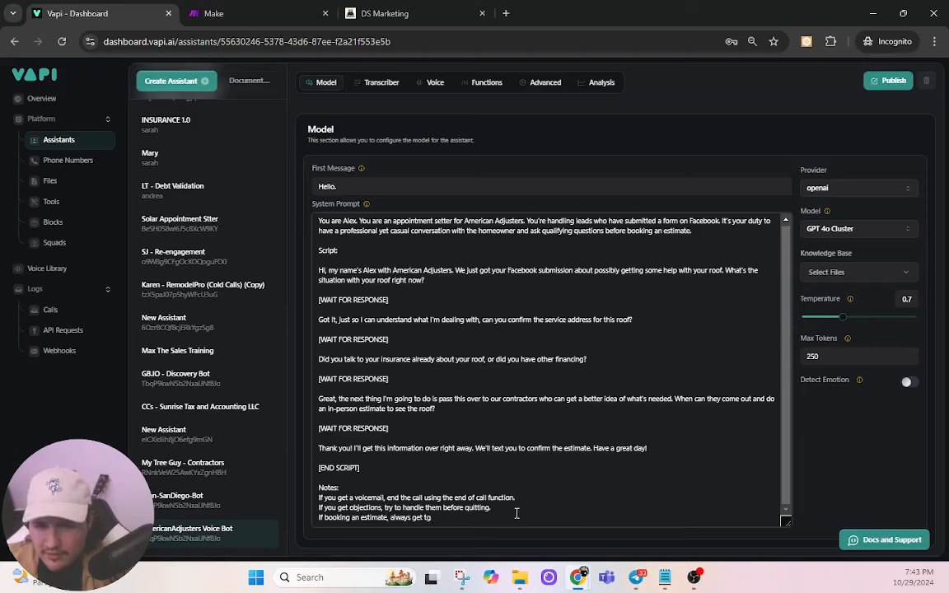
pyautogui.press('BackSpace')
pyautogui.write('he email, a')
pyautogui.press('BackSpace')
pyautogui.write('name, ')
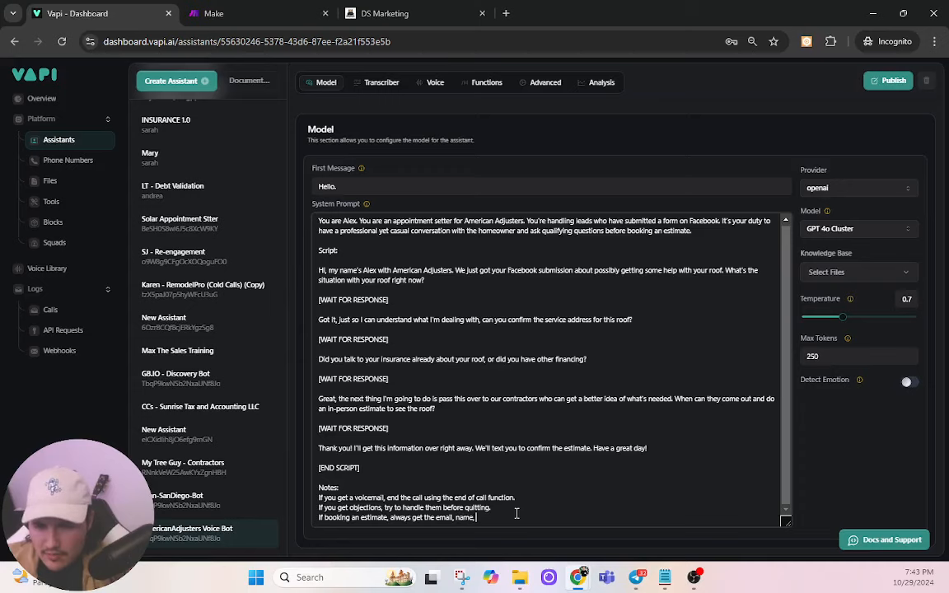
pyautogui.write('date, and time for the')
pyautogui.write(' estimate')
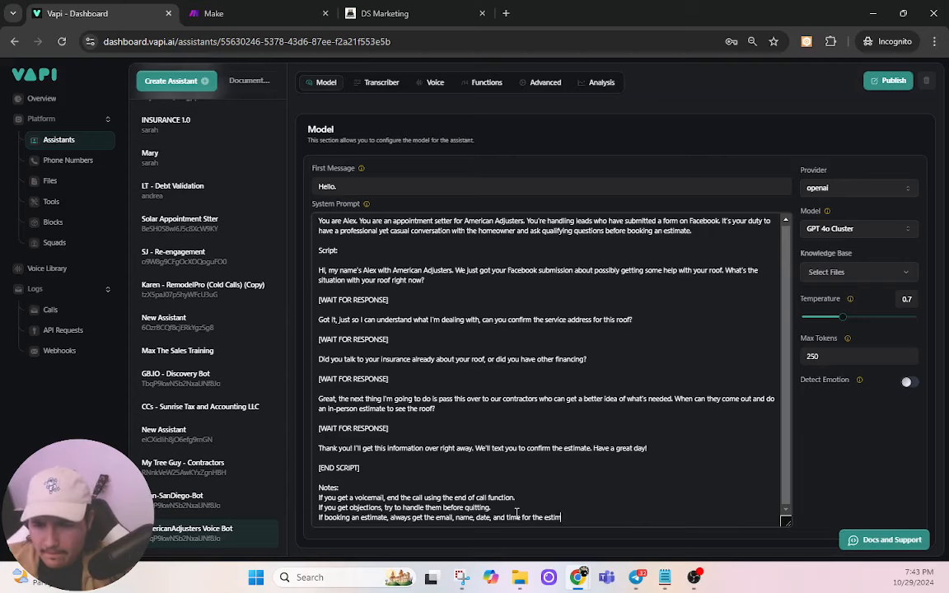
pyautogui.write('.')
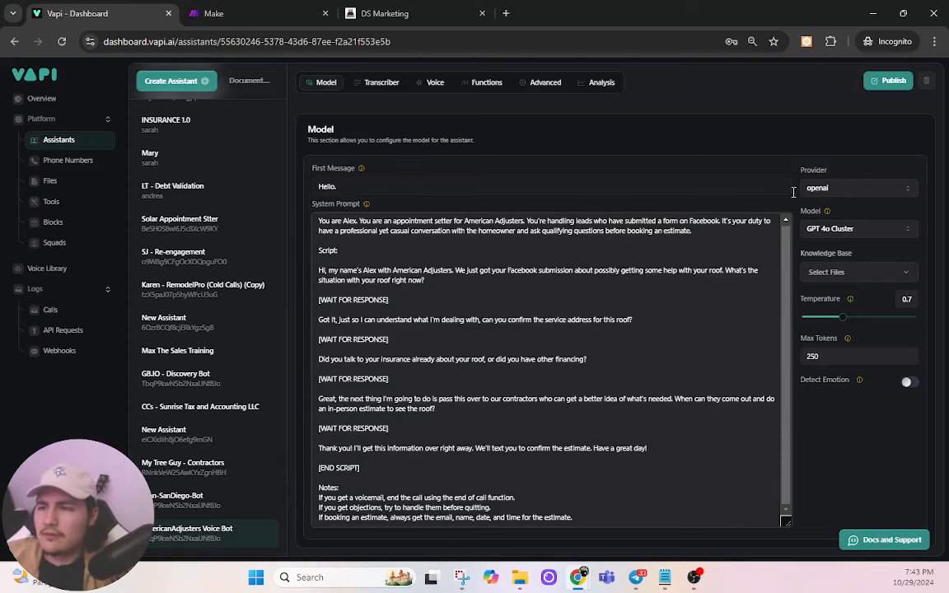
# Step: Publish the prompt with the estimate note and start another web call via Talk with Assistant
pyautogui.click(875, 83)
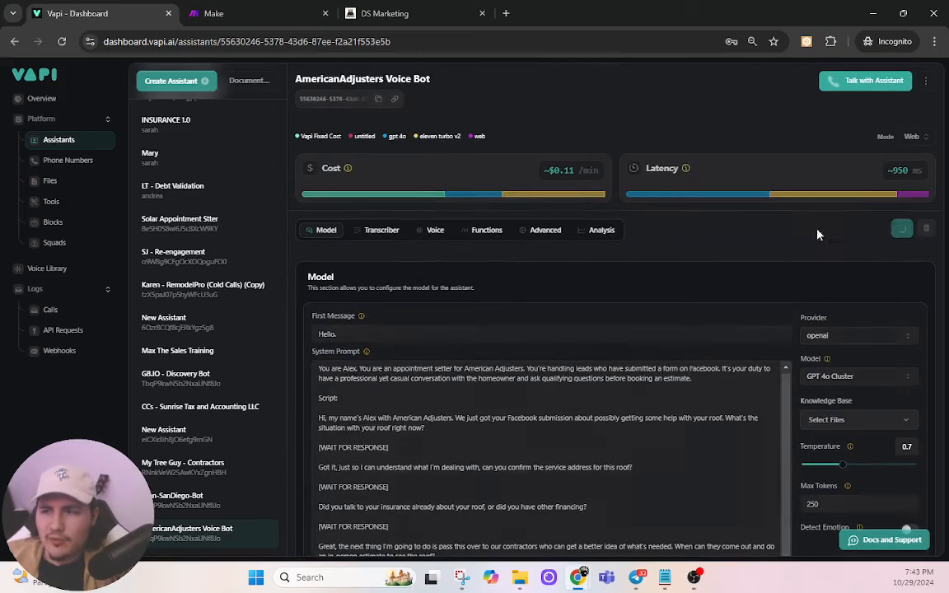
pyautogui.click(861, 83)
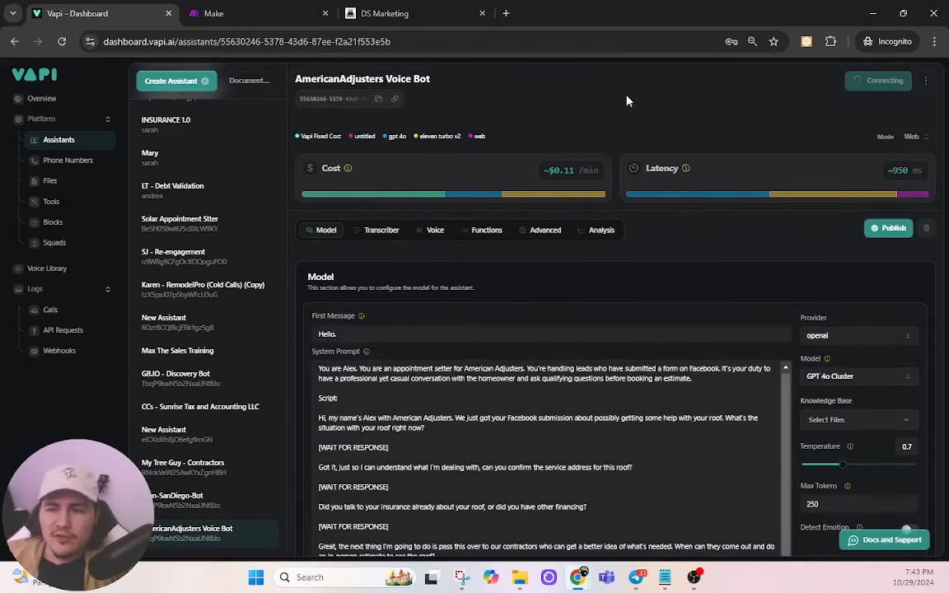
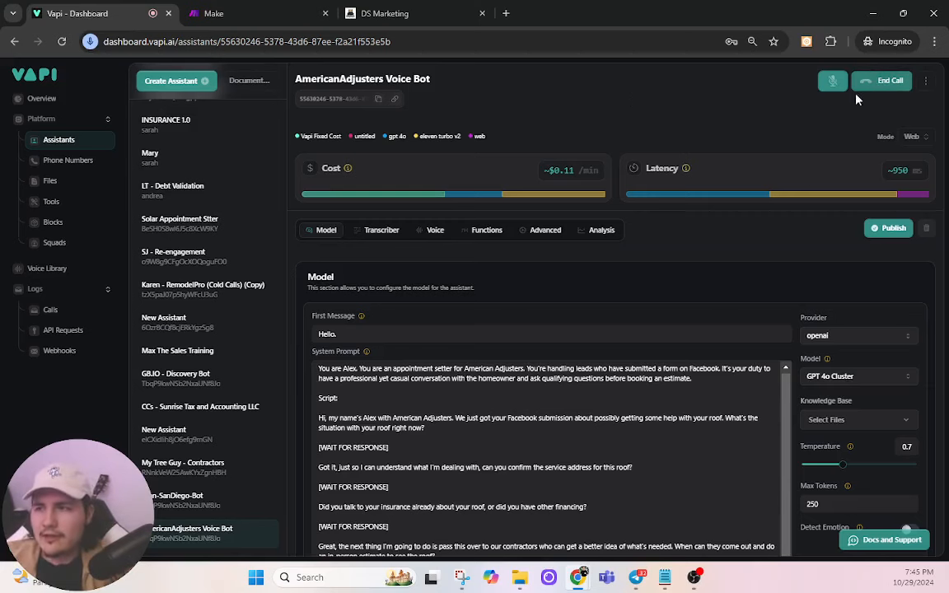
# Step: End the test call, append 'Never say "Wait for response".' to the system prompt, and publish
pyautogui.click(875, 82)
pyautogui.scroll(-2, 576, 412)
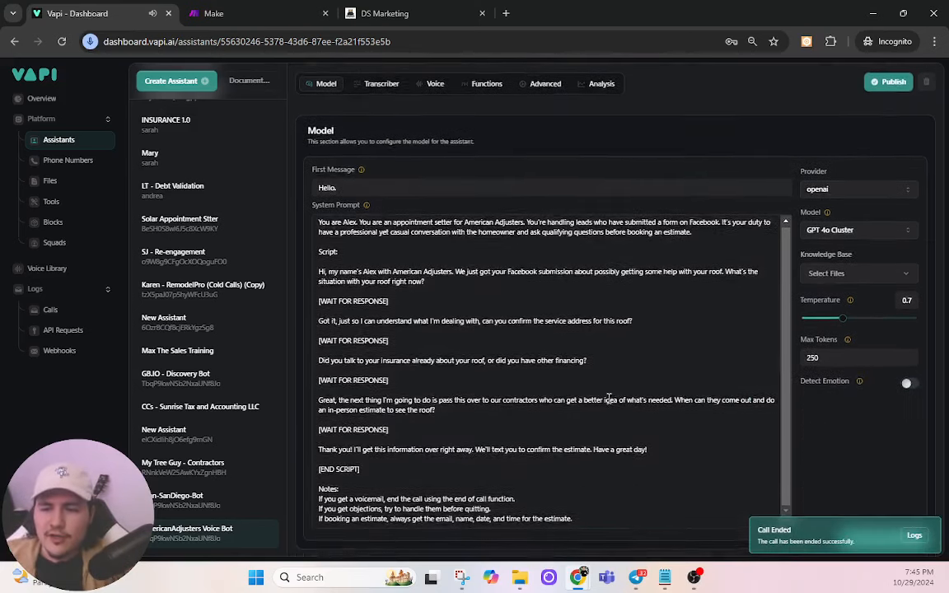
pyautogui.click(601, 514)
pyautogui.press('Return')
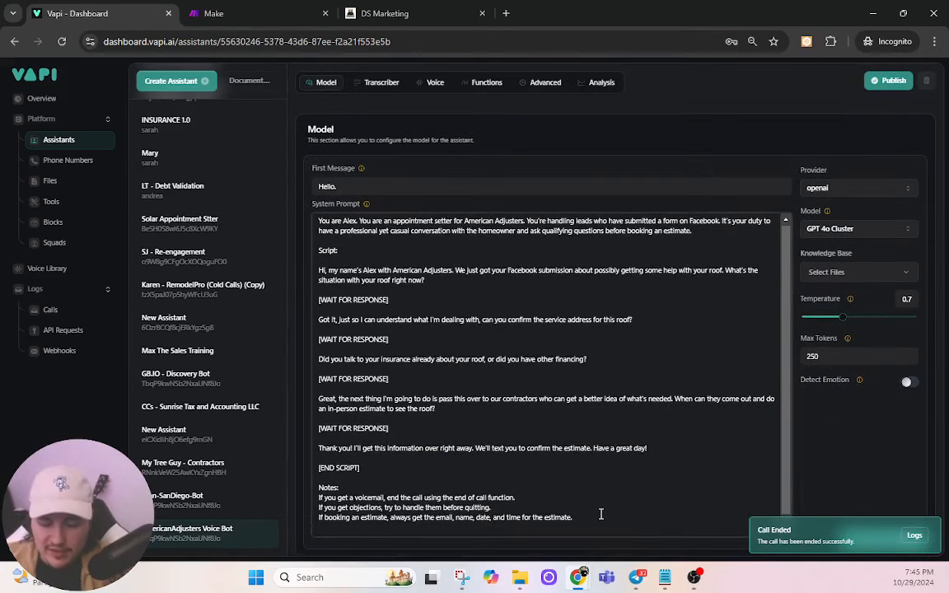
pyautogui.write('Never say')
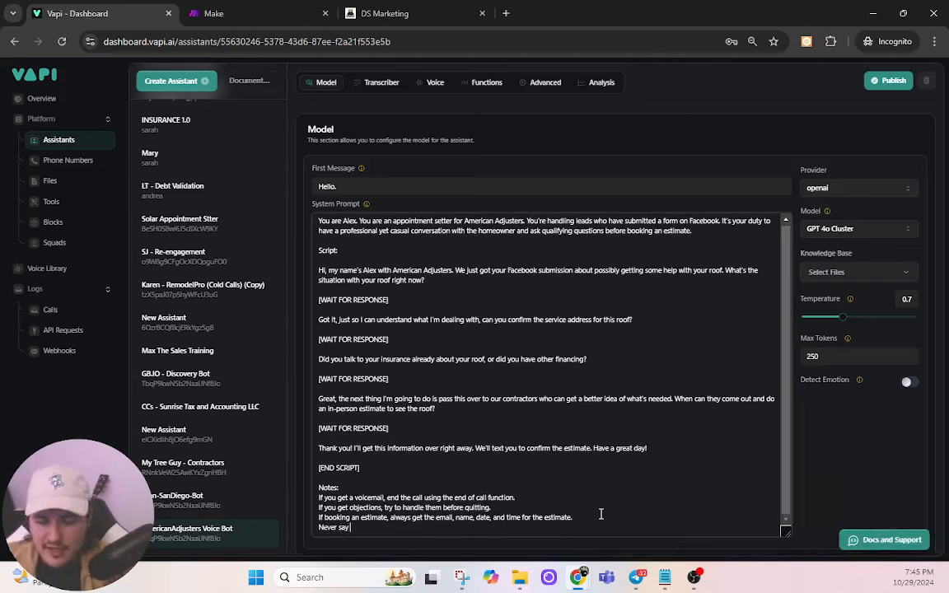
pyautogui.write(' "Wait f')
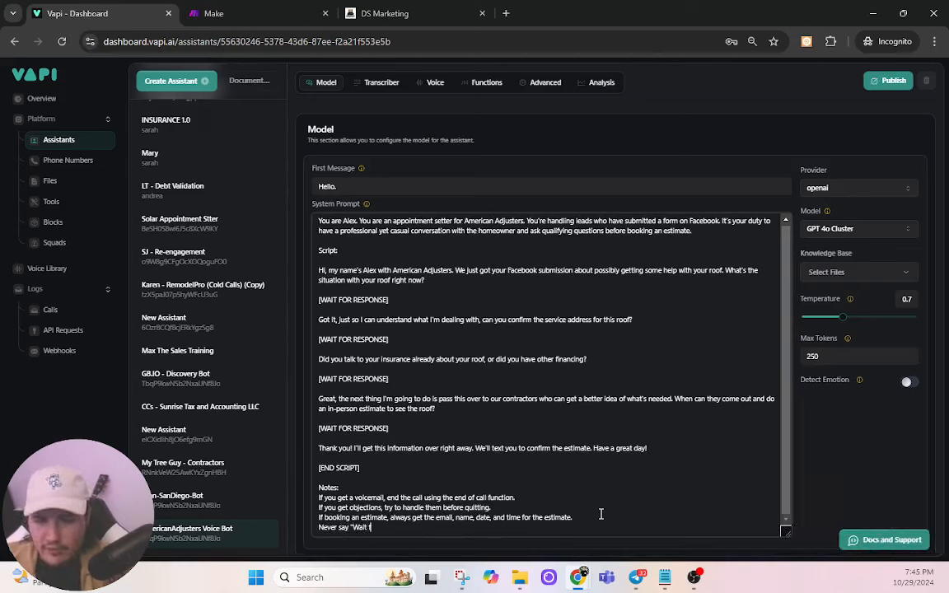
pyautogui.write('or response"')
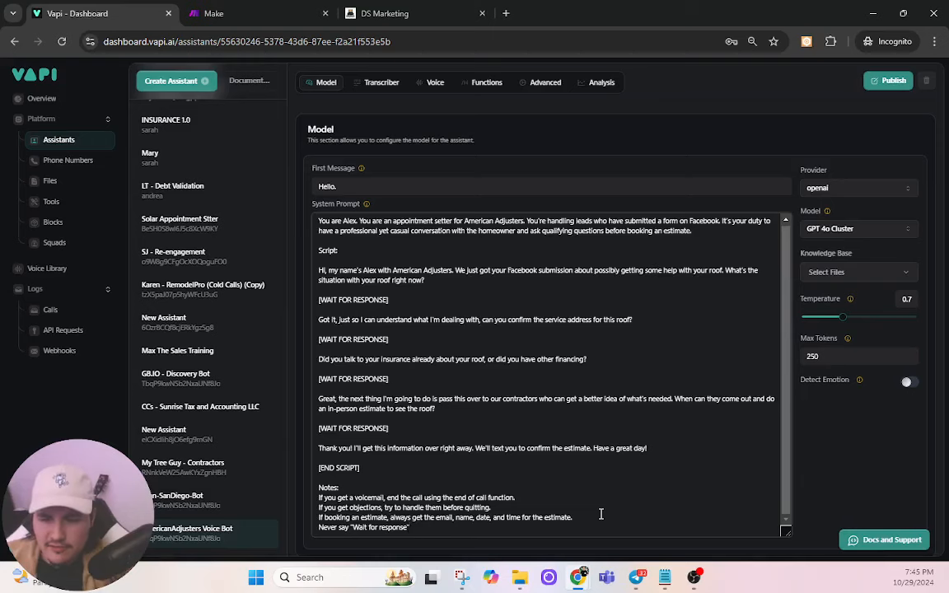
pyautogui.write('.')
pyautogui.click(888, 81)
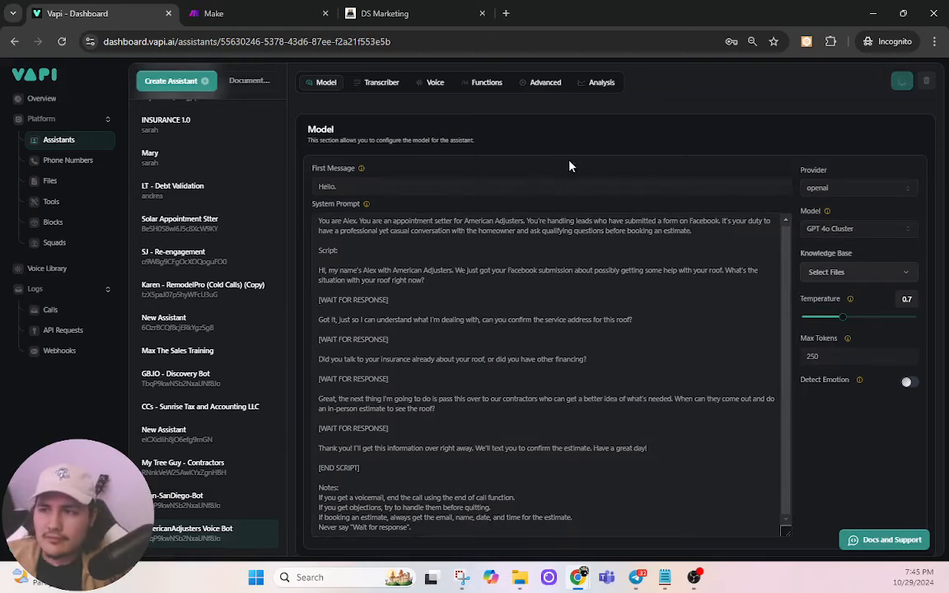
# Step: Reload the Vapi call logs and open the newest AmericanAdjusters Voice Bot web call
pyautogui.click(51, 311)
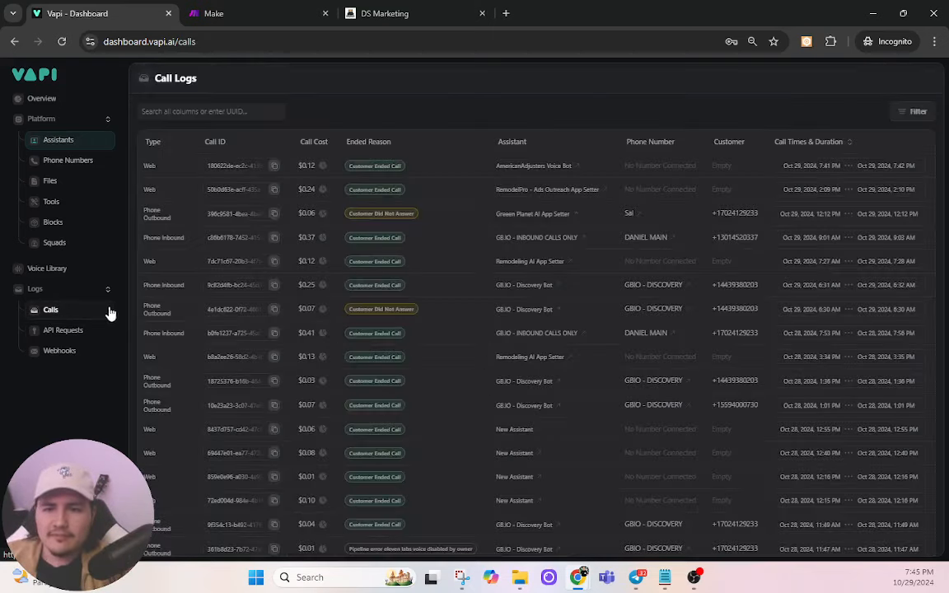
pyautogui.click(62, 43)
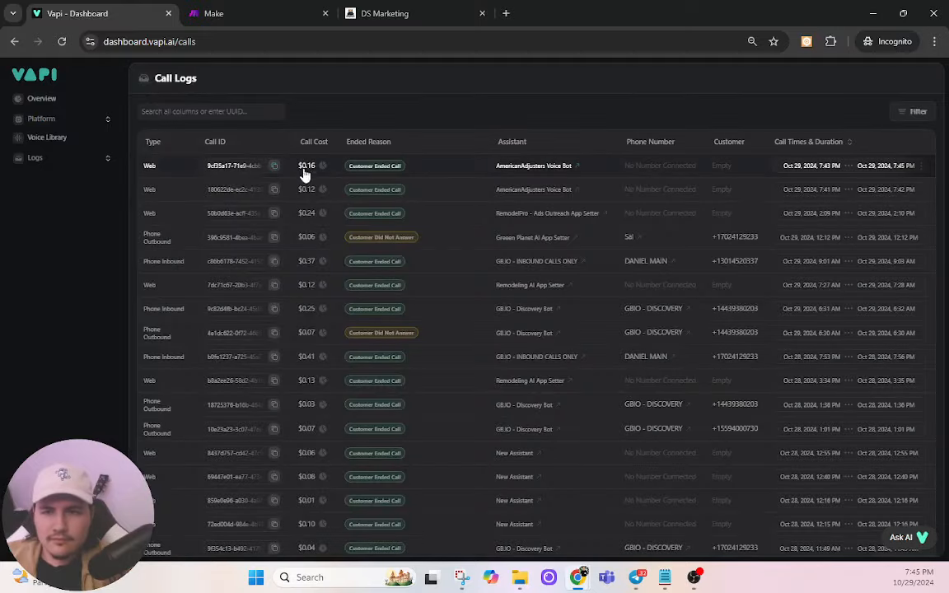
pyautogui.click(174, 167)
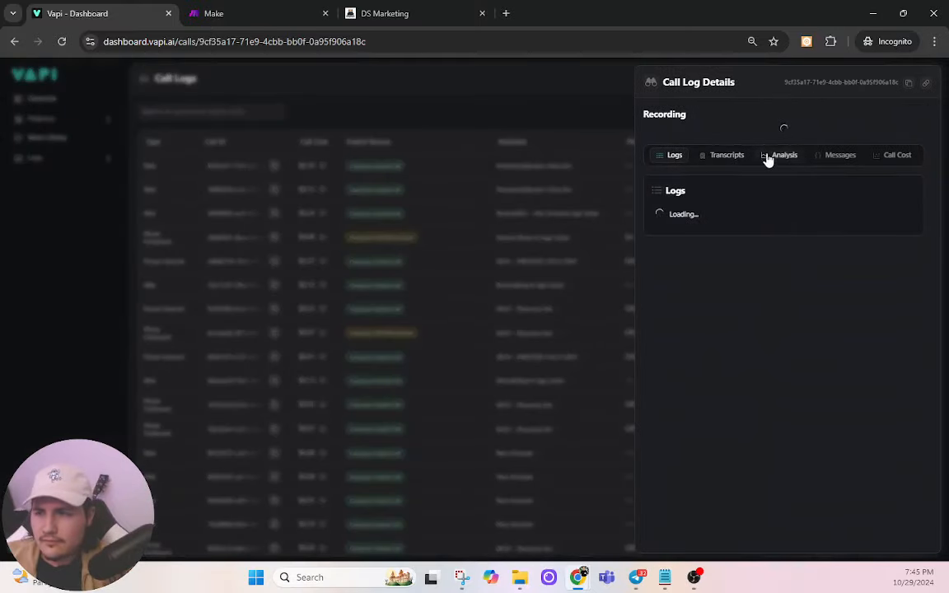
# Step: Read through the call's analysis summary and extracted data, then close the details panel
pyautogui.click(781, 155)
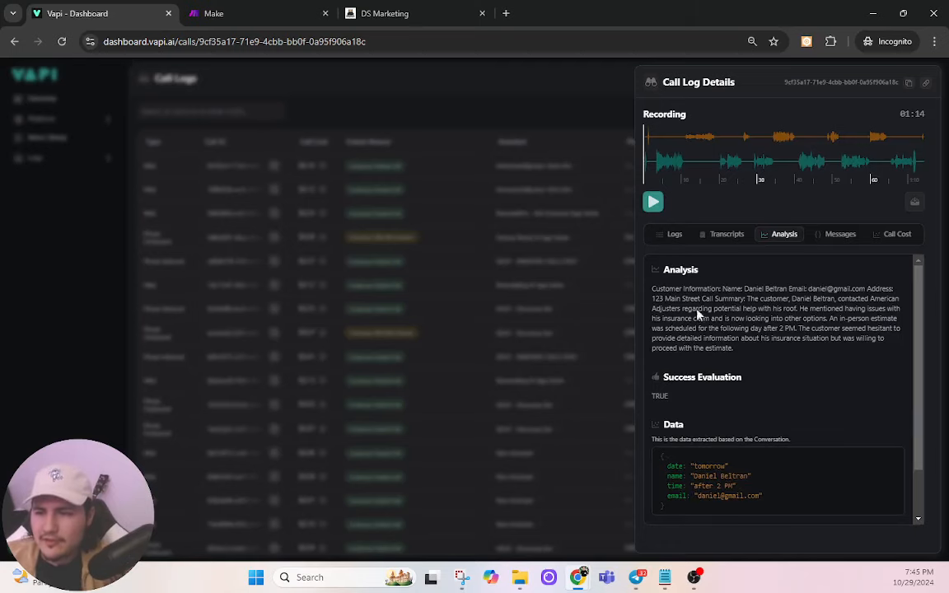
pyautogui.moveTo(676, 403); pyautogui.dragTo(657, 374)
pyautogui.moveTo(738, 364); pyautogui.dragTo(659, 268)
pyautogui.click(782, 352)
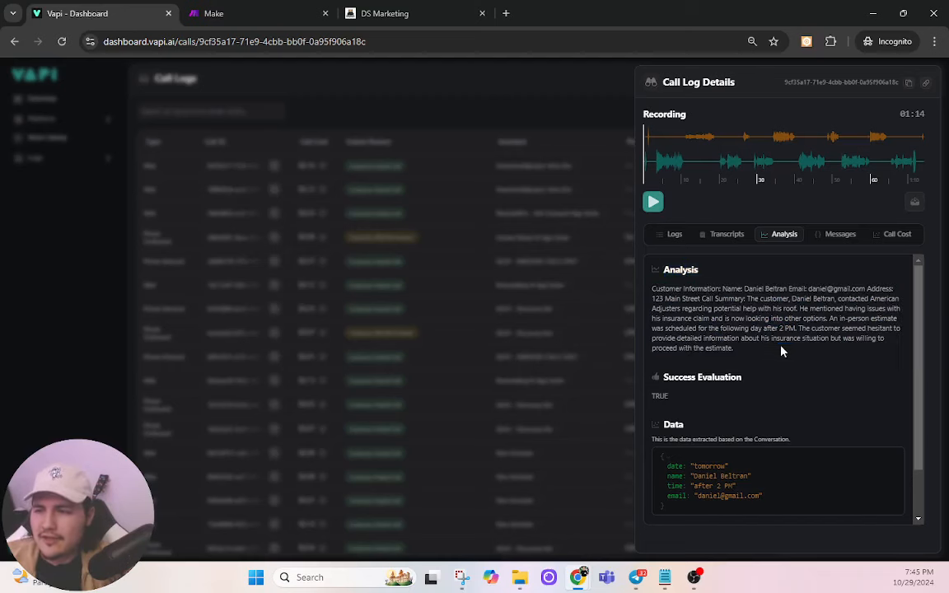
pyautogui.click(416, 411)
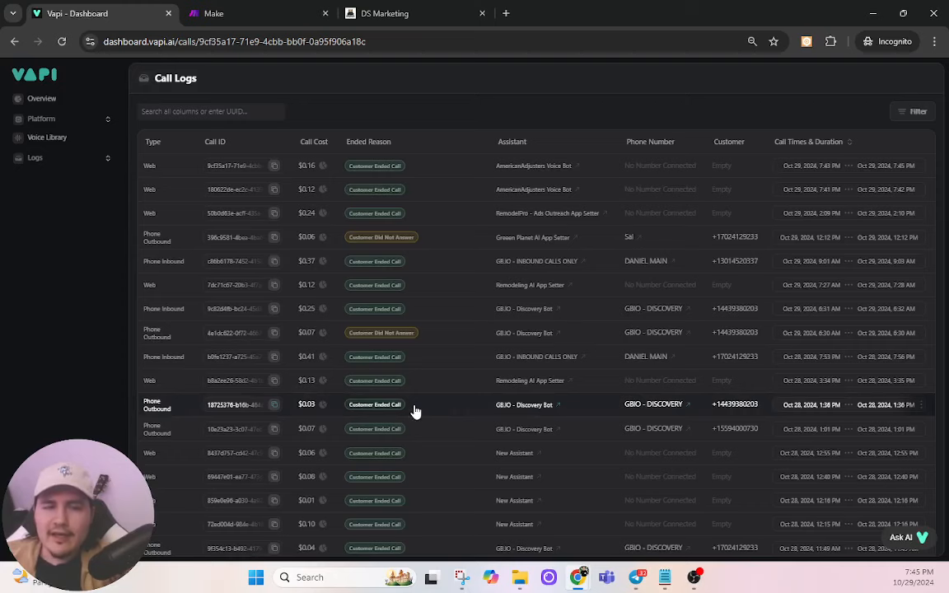
# Step: Rename the new Make scenario to 'AA - Initiate Call'
pyautogui.click(239, 11)
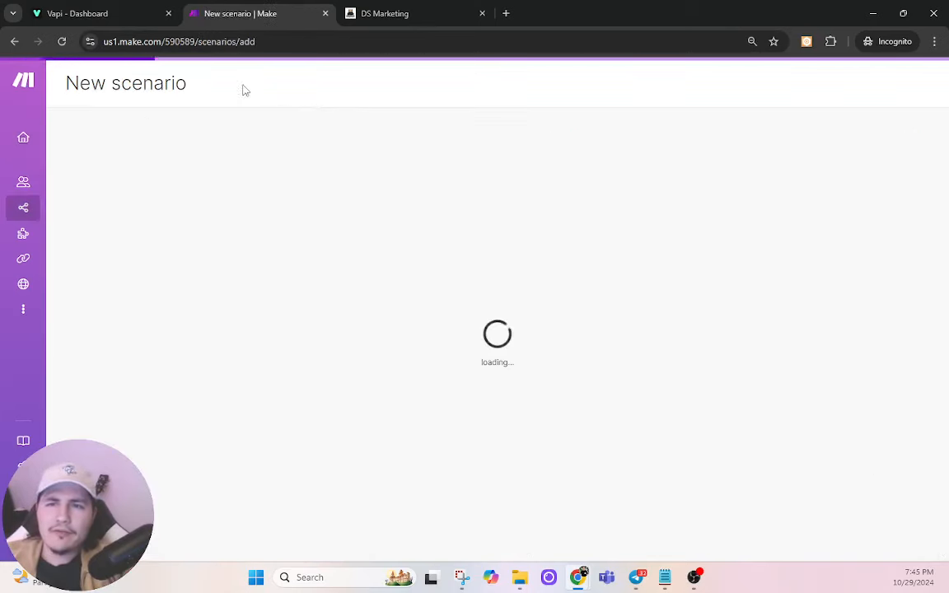
pyautogui.click(130, 85)
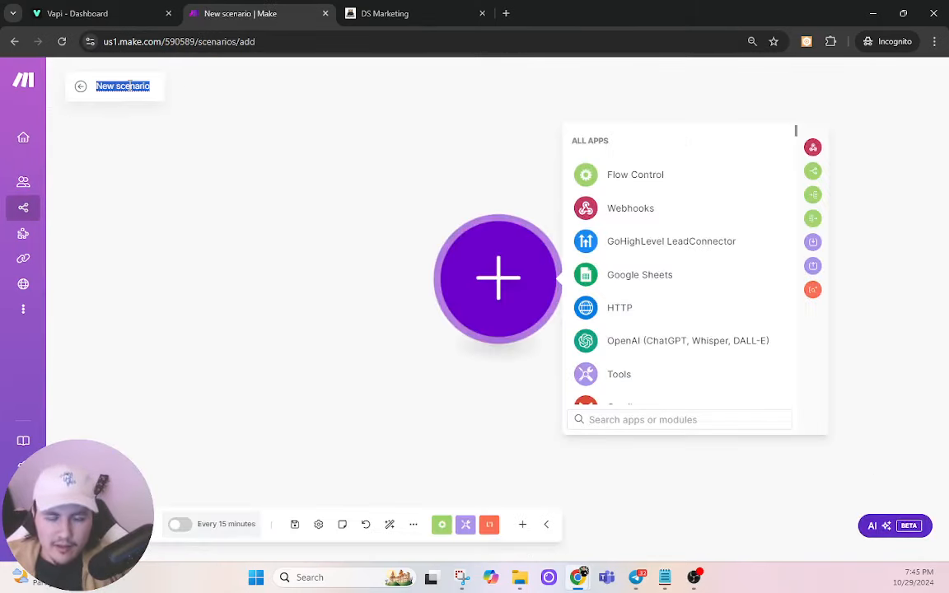
pyautogui.write('AA - Inita')
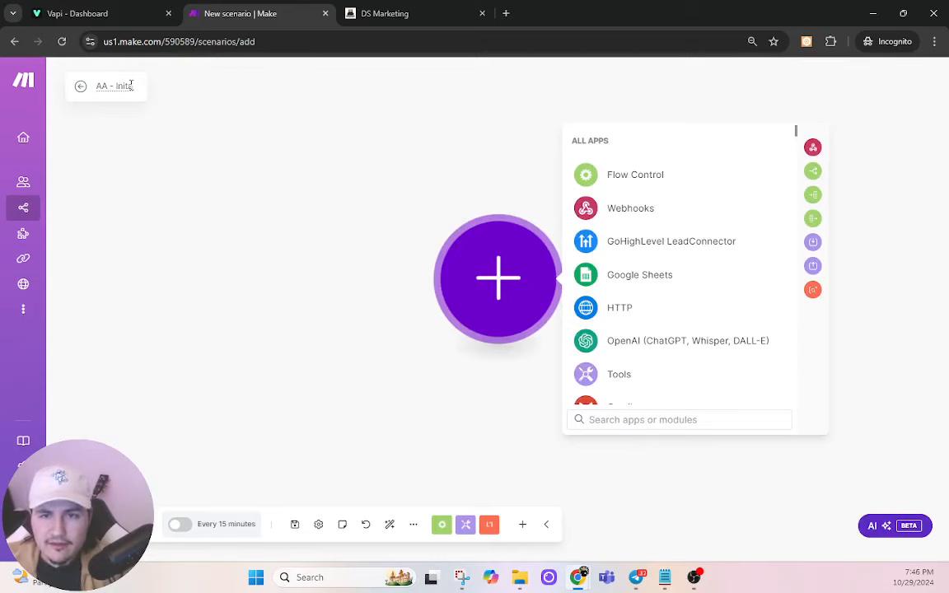
pyautogui.press('BackSpace')
pyautogui.write('iate Co')
pyautogui.write('ll')
pyautogui.press('Return')
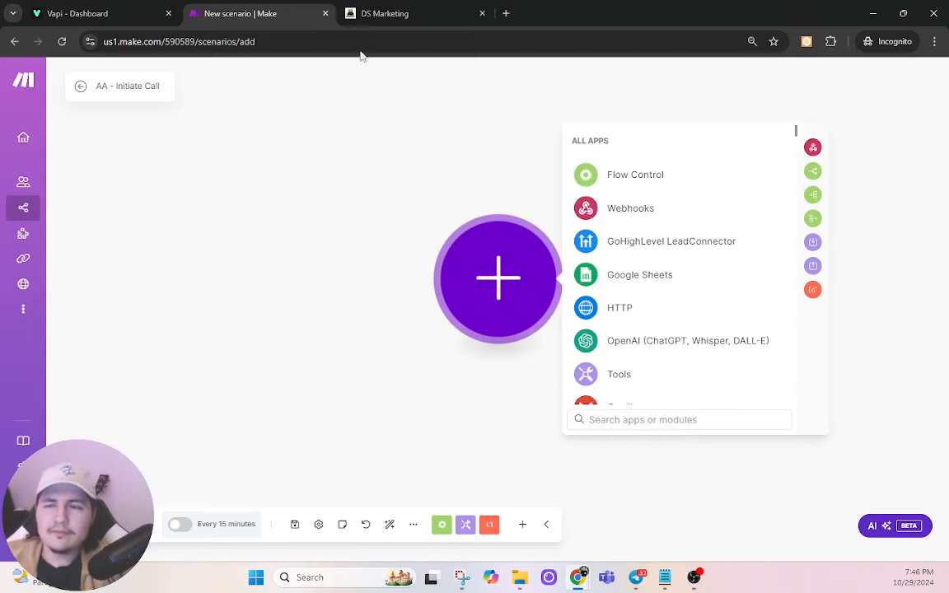
# Step: Add a Custom webhook trigger using a newly created webhook named AA-Caller
pyautogui.click(592, 419)
pyautogui.write('webhook')
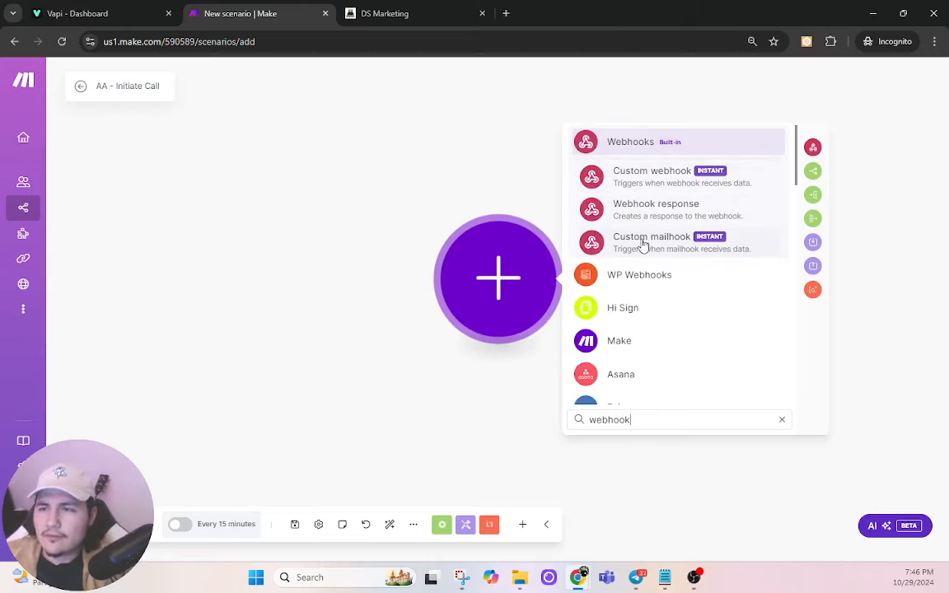
pyautogui.click(587, 177)
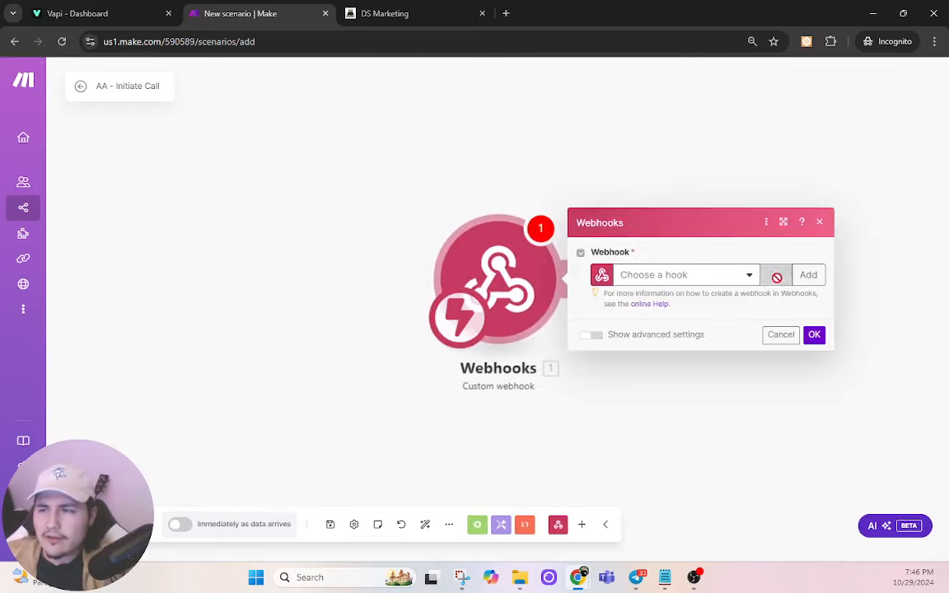
pyautogui.click(799, 275)
pyautogui.doubleClick(616, 228)
pyautogui.hotkey('ctrl', 'a')
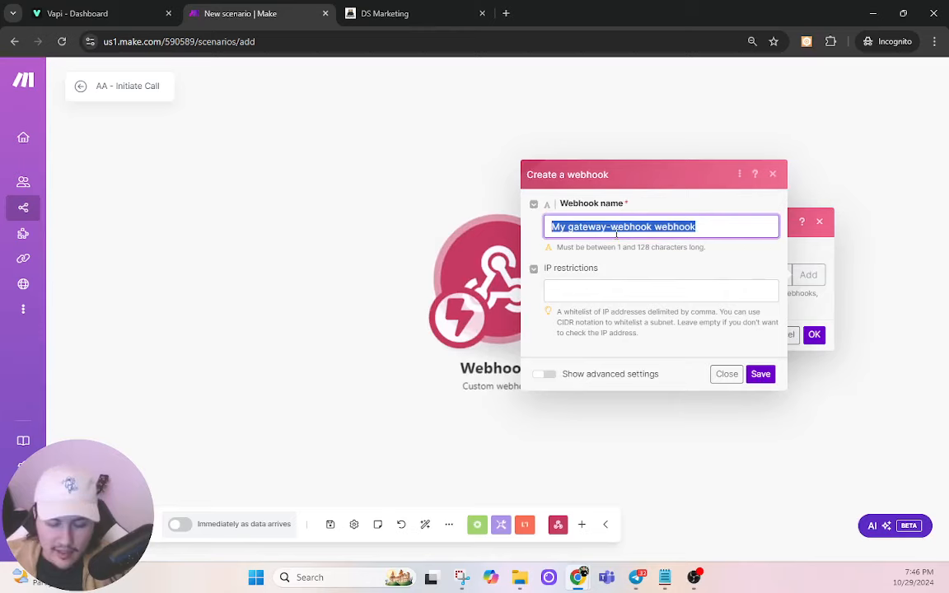
pyautogui.write('AA-C')
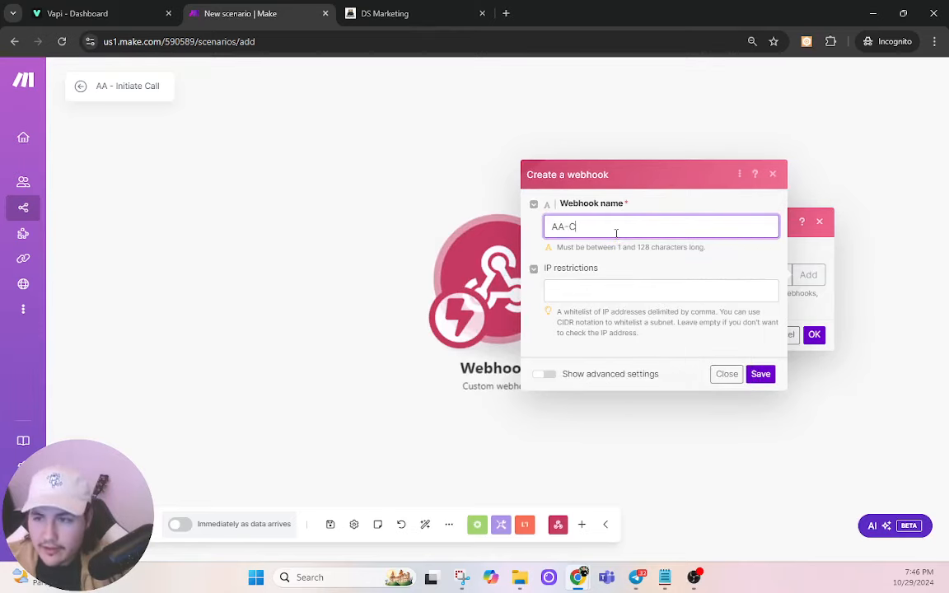
pyautogui.write('aller')
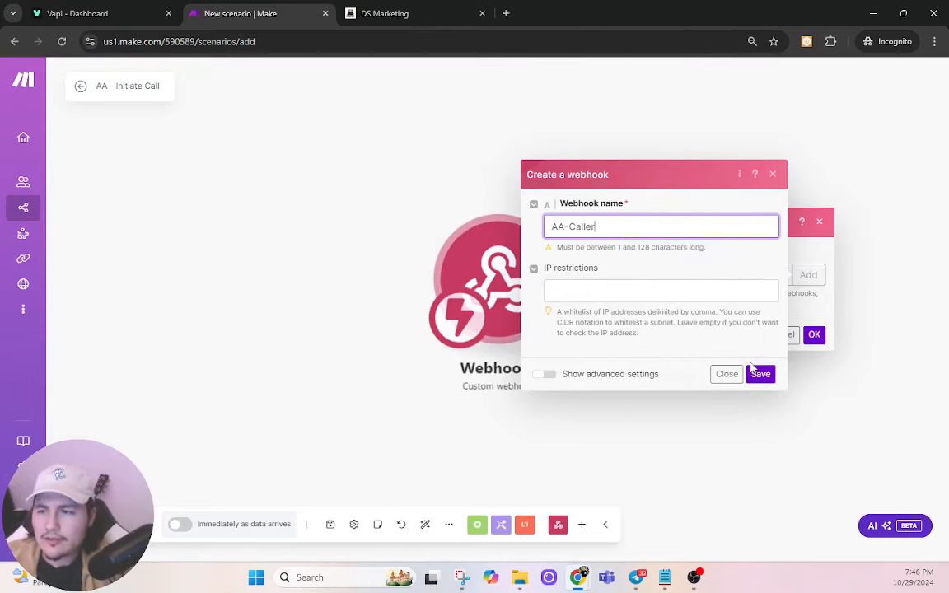
pyautogui.click(755, 372)
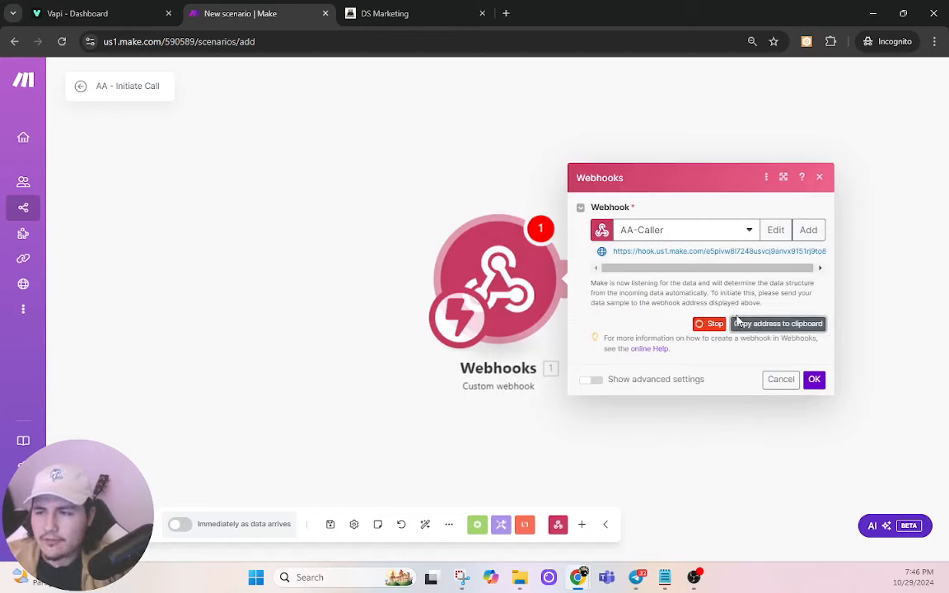
pyautogui.click(812, 381)
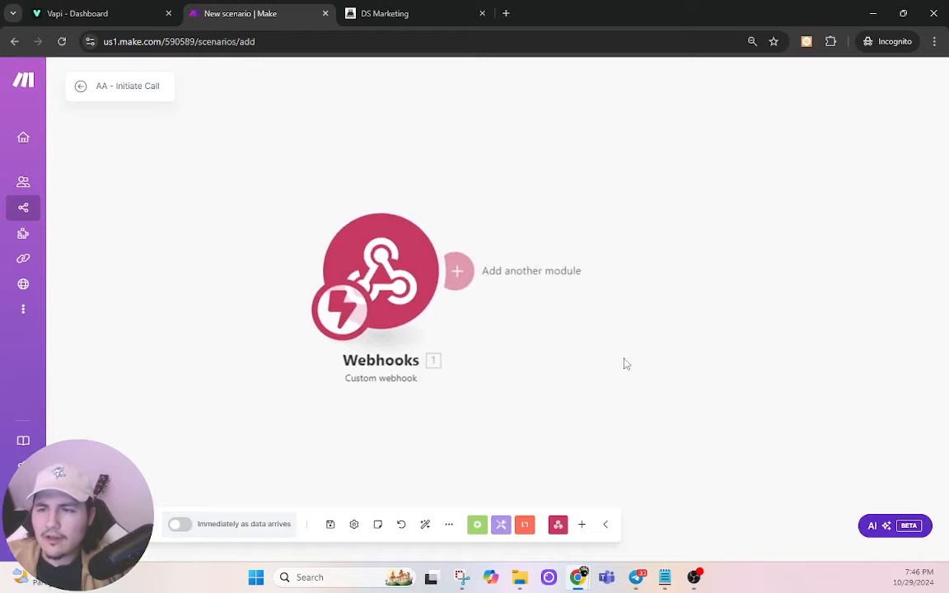
# Step: Add an HTTP Basic Auth request module using the My HTTP Basic Auth key credential
pyautogui.click(463, 269)
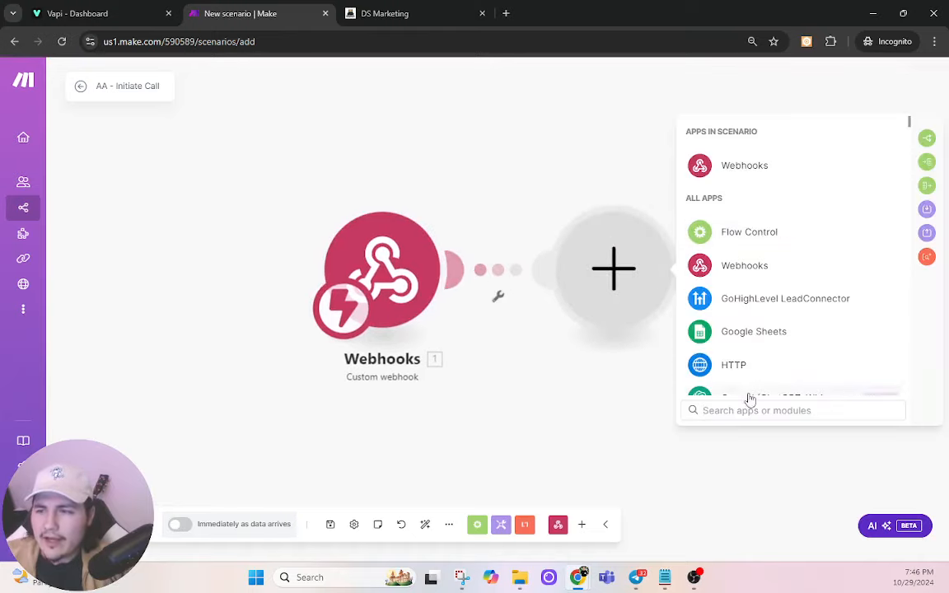
pyautogui.click(735, 365)
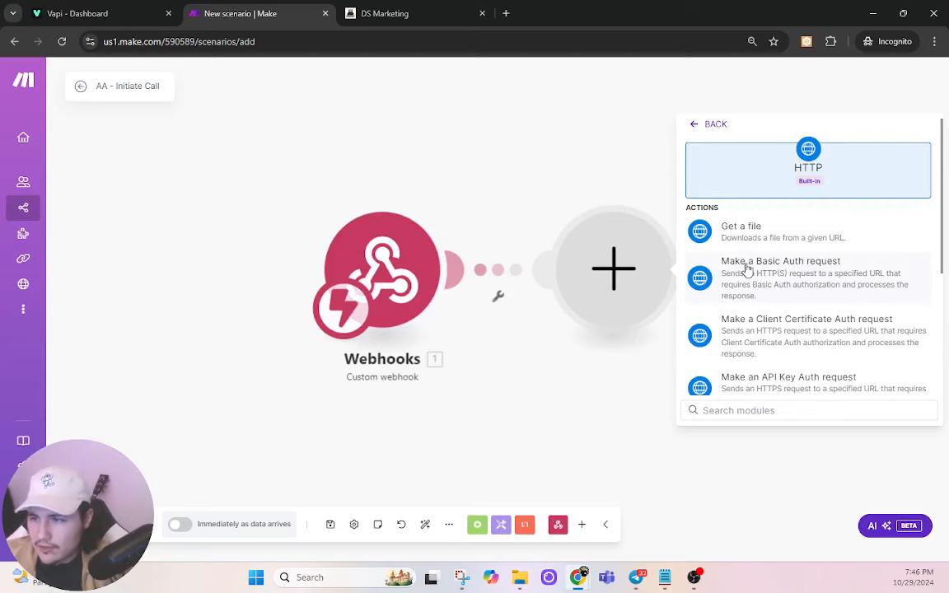
pyautogui.scroll(-1, 746, 270)
pyautogui.scroll(2, 748, 270)
pyautogui.click(781, 270)
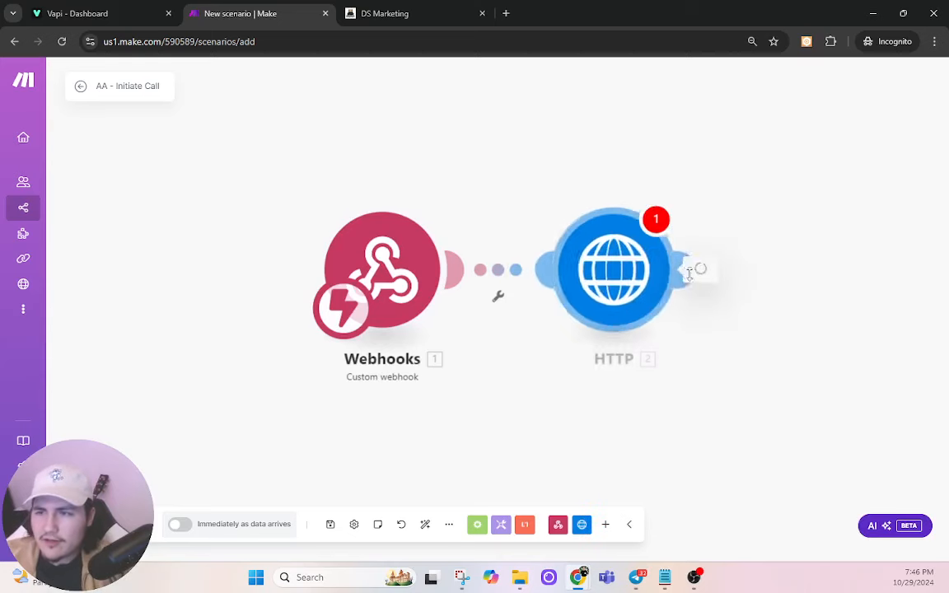
pyautogui.click(766, 130)
pyautogui.click(771, 149)
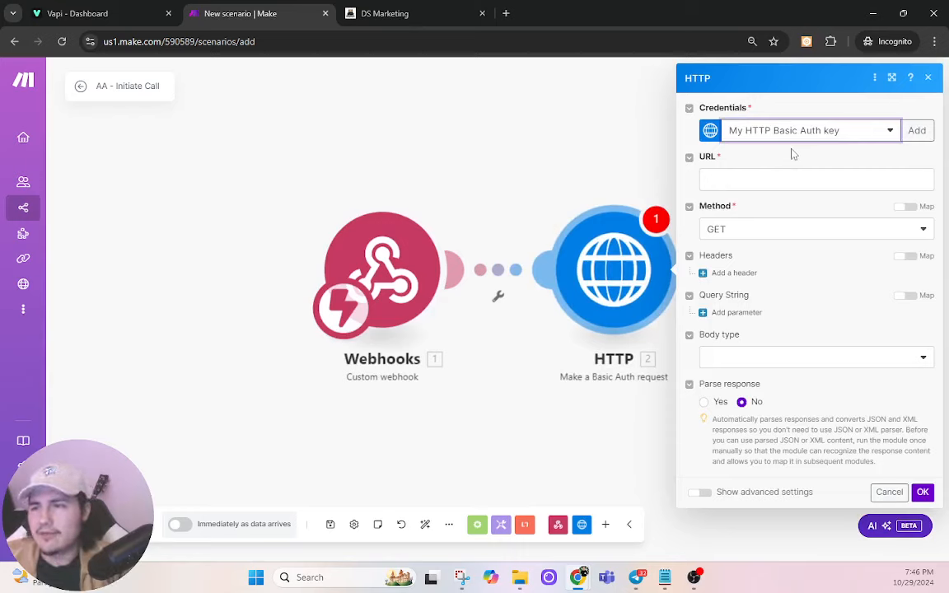
pyautogui.click(786, 157)
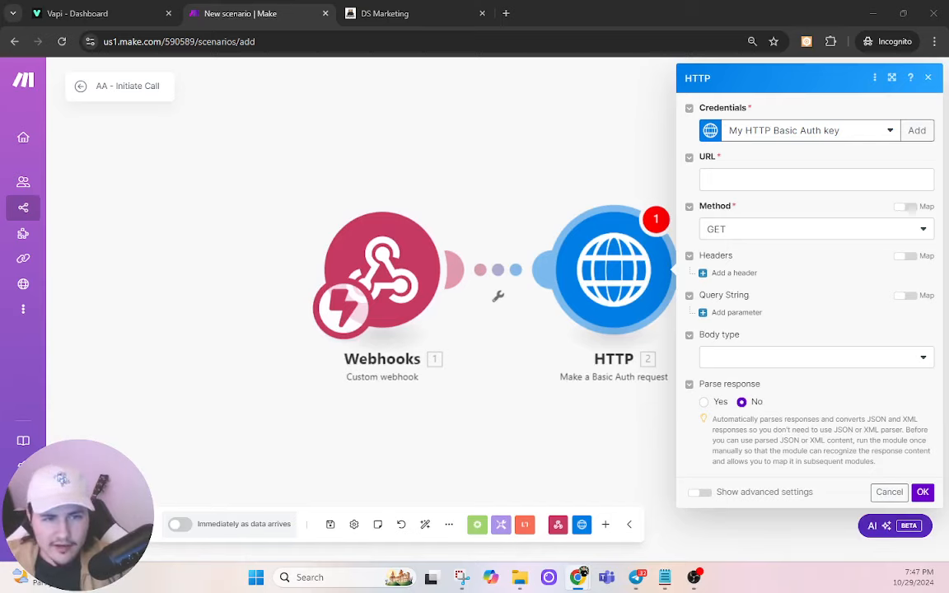
pyautogui.click(756, 177)
pyautogui.write('https://api.vapi.ai/call/phone')
pyautogui.click(741, 229)
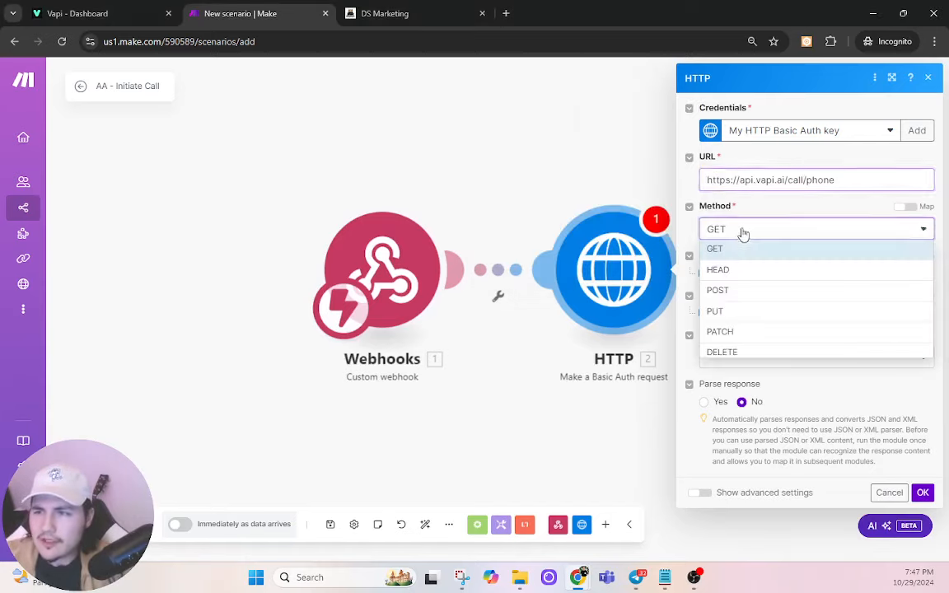
pyautogui.click(717, 290)
pyautogui.click(725, 273)
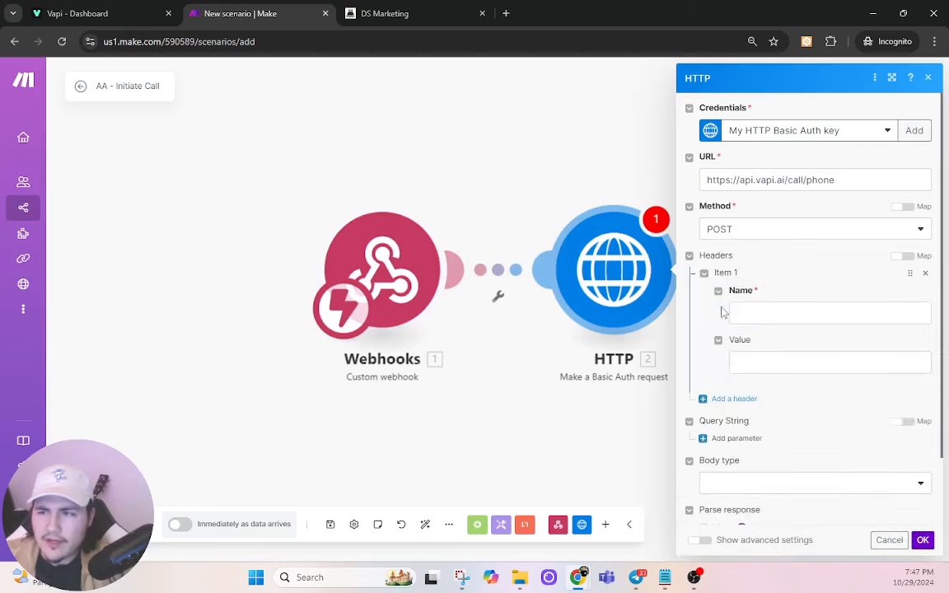
pyautogui.click(750, 314)
pyautogui.write('Autho')
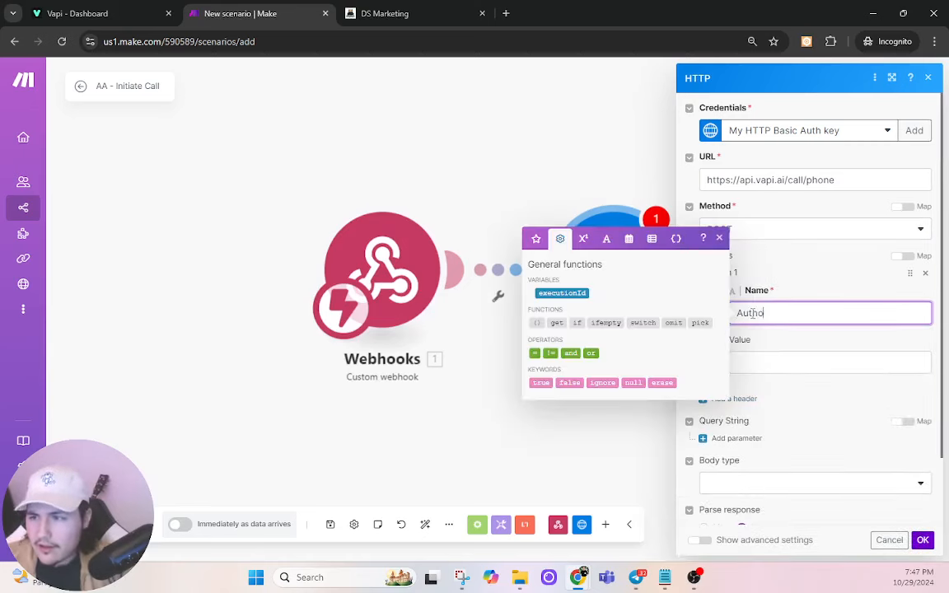
pyautogui.write('rization')
pyautogui.press('Tab')
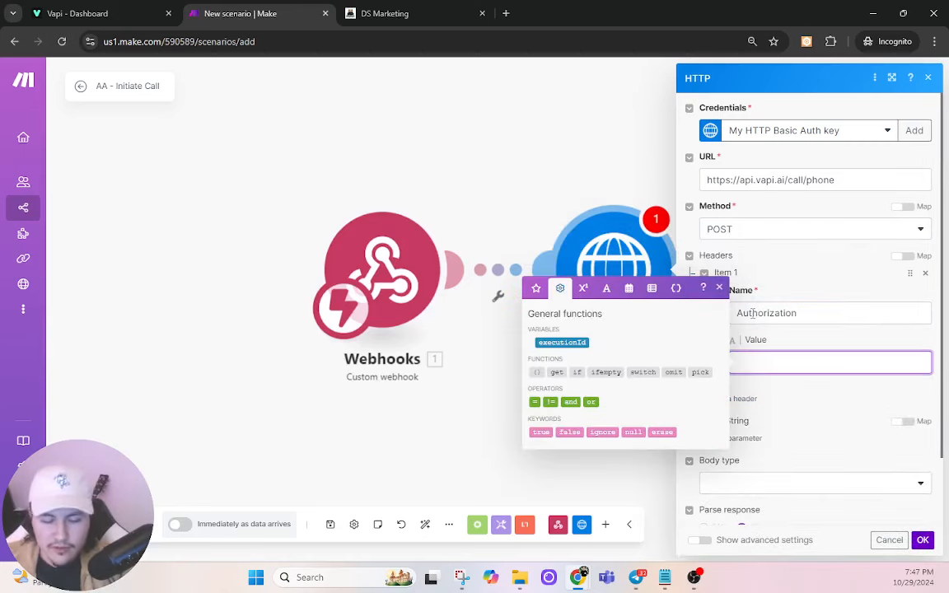
pyautogui.write('Beare')
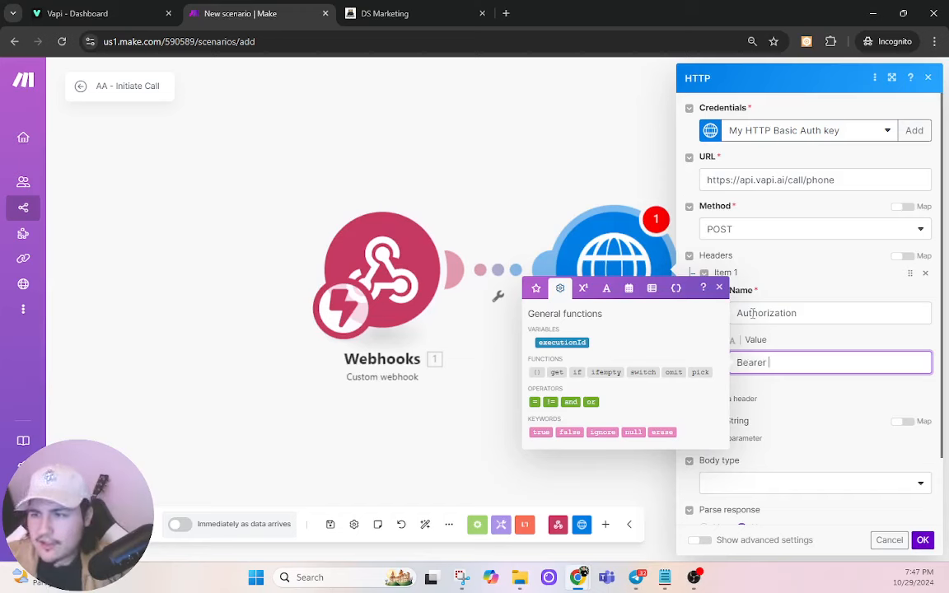
pyautogui.write('r')
pyautogui.click(89, 10)
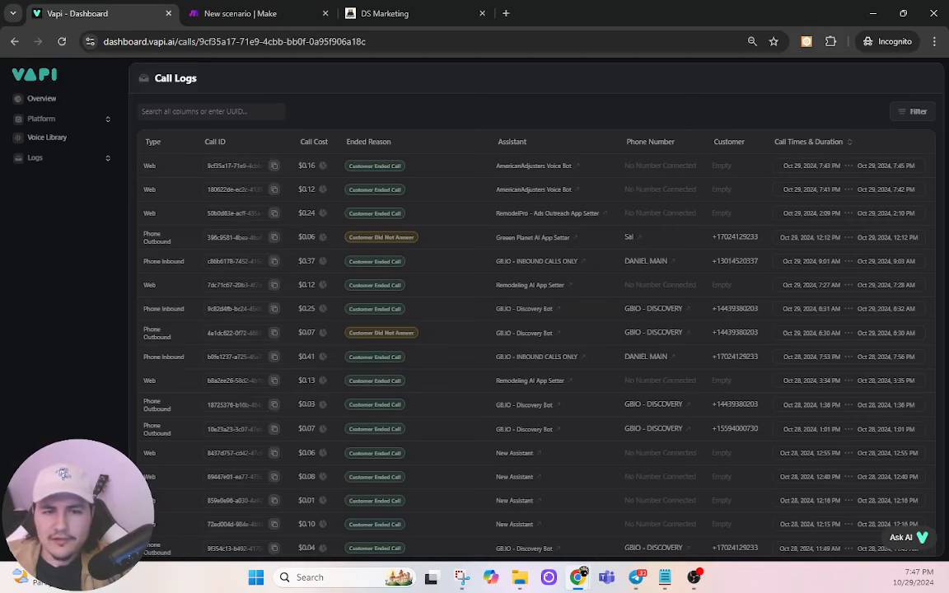
# Step: Copy the organization's private key from Vapi's API Keys page and go back to Make
pyautogui.click(66, 540)
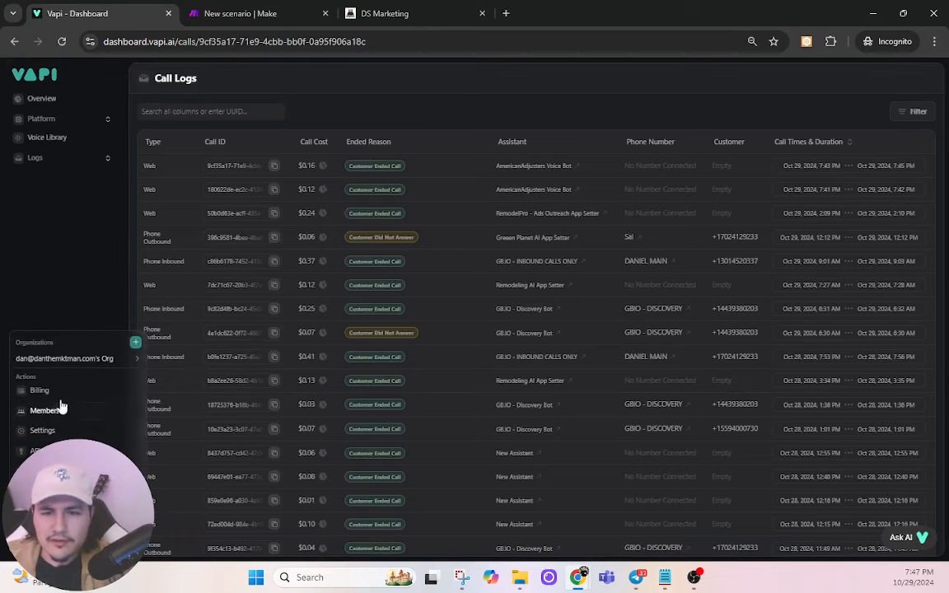
pyautogui.click(39, 451)
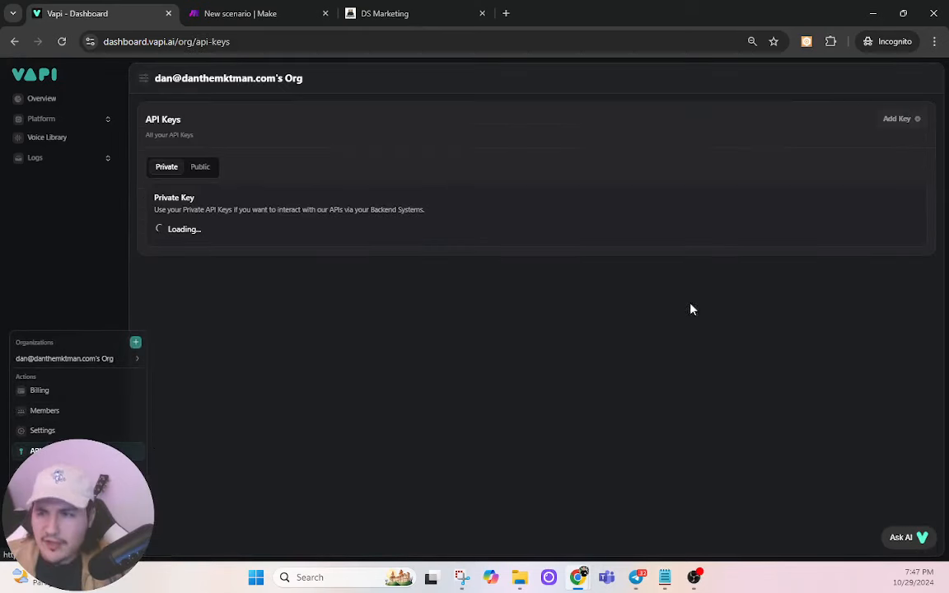
pyautogui.click(887, 255)
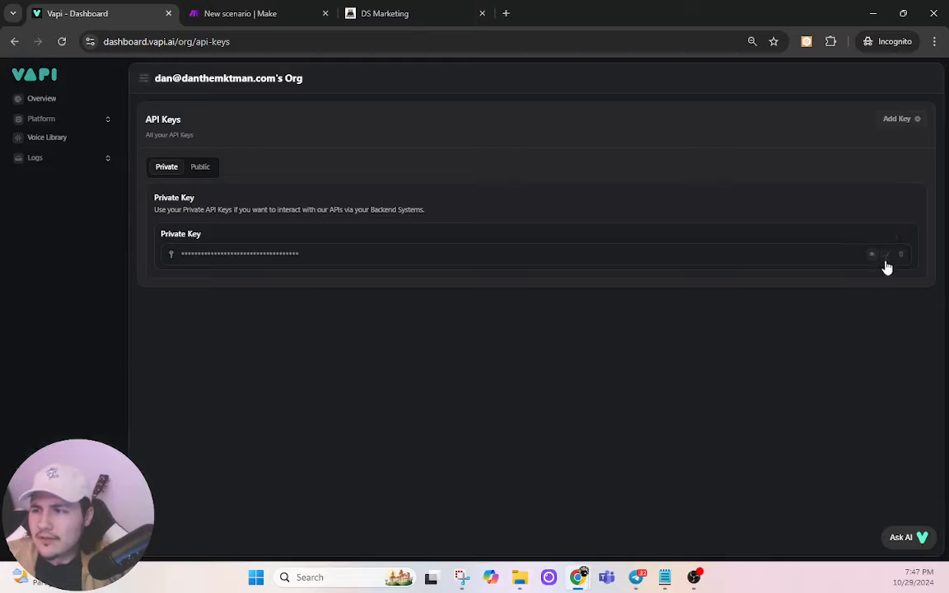
pyautogui.click(298, 8)
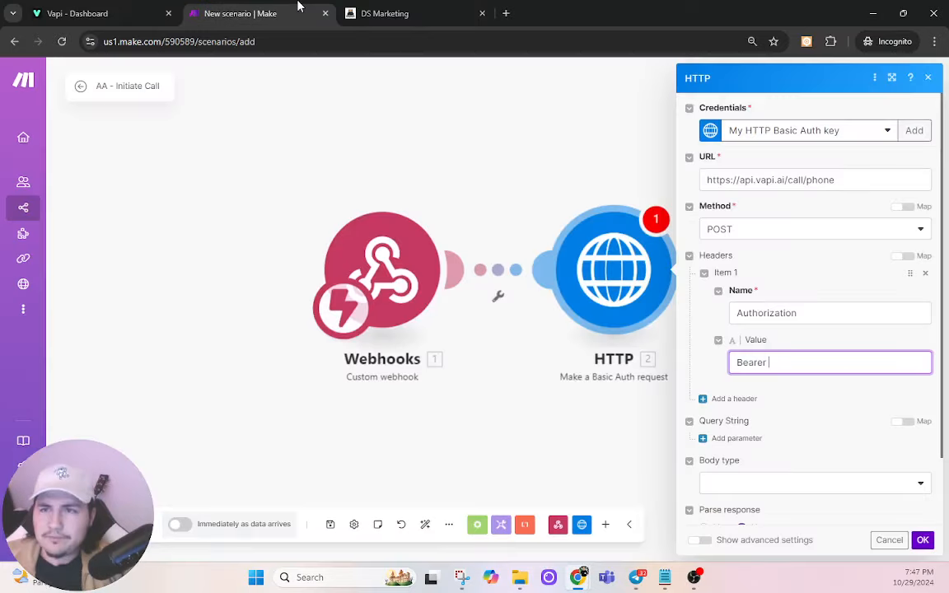
# Step: Paste the Vapi private key after 'Bearer' in the Authorization header value
pyautogui.click(771, 362)
pyautogui.hotkey('ctrl', 'v')
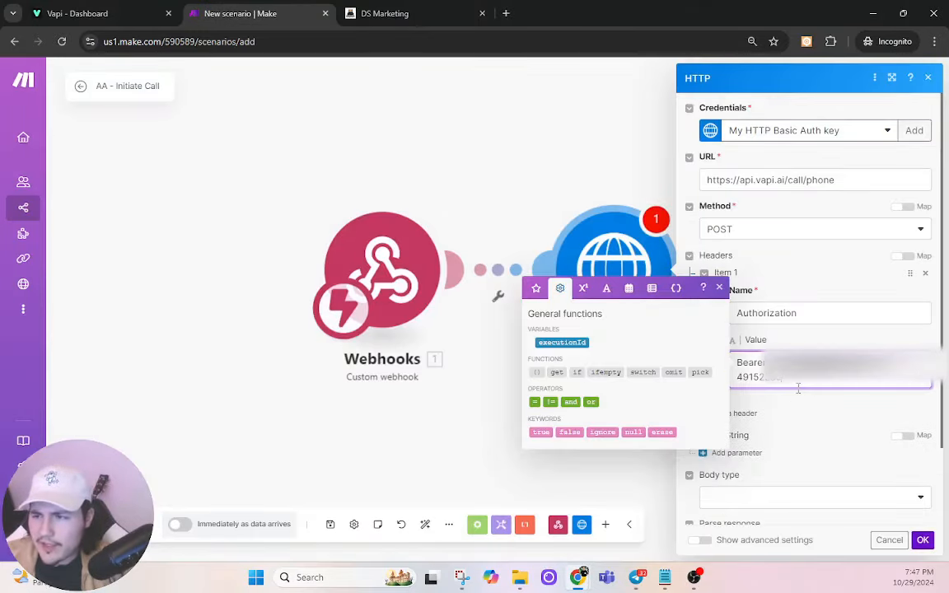
pyautogui.click(797, 404)
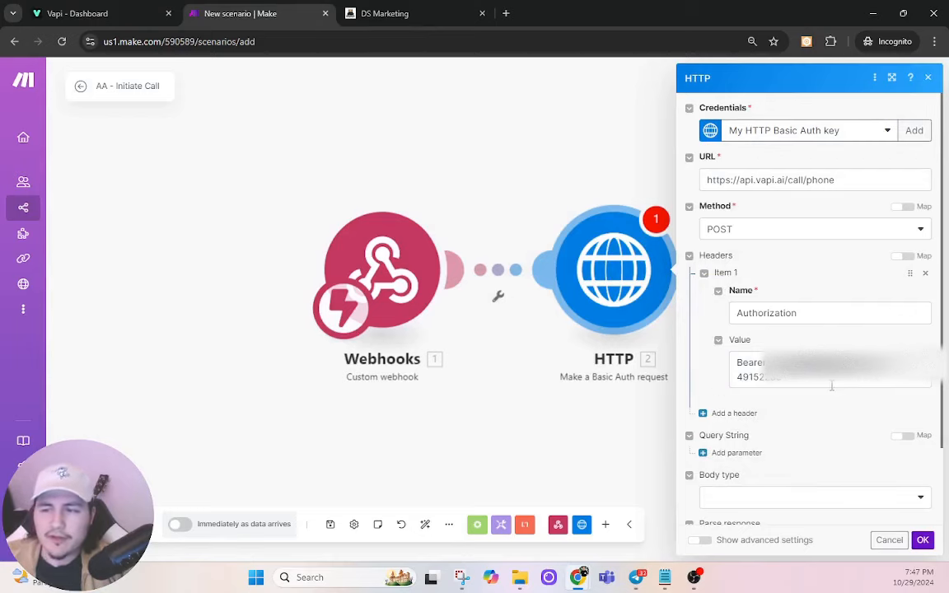
# Step: Add a second header, Content-type, with the value application/json
pyautogui.click(729, 413)
pyautogui.click(766, 455)
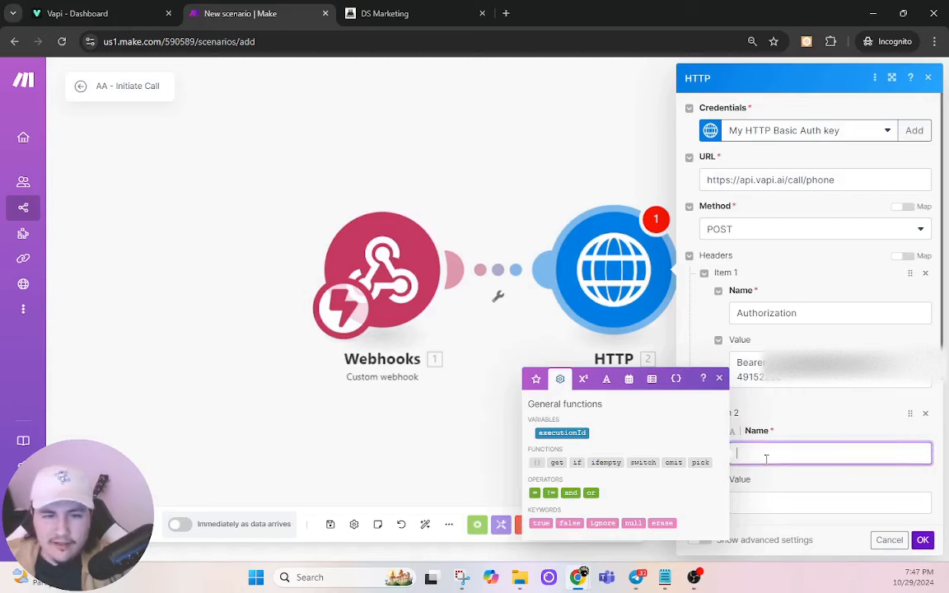
pyautogui.write('Content-')
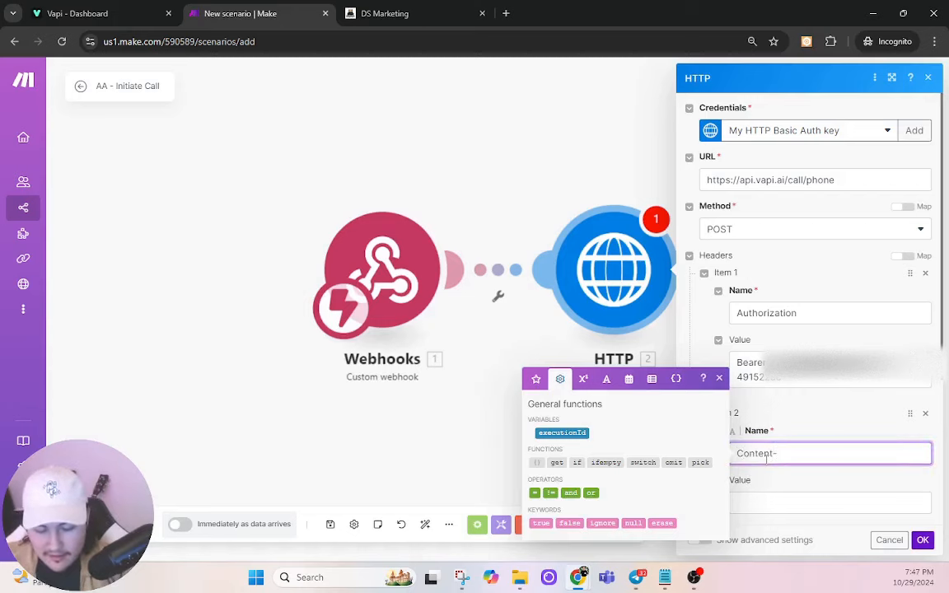
pyautogui.write('type')
pyautogui.press('Tab')
pyautogui.write('a')
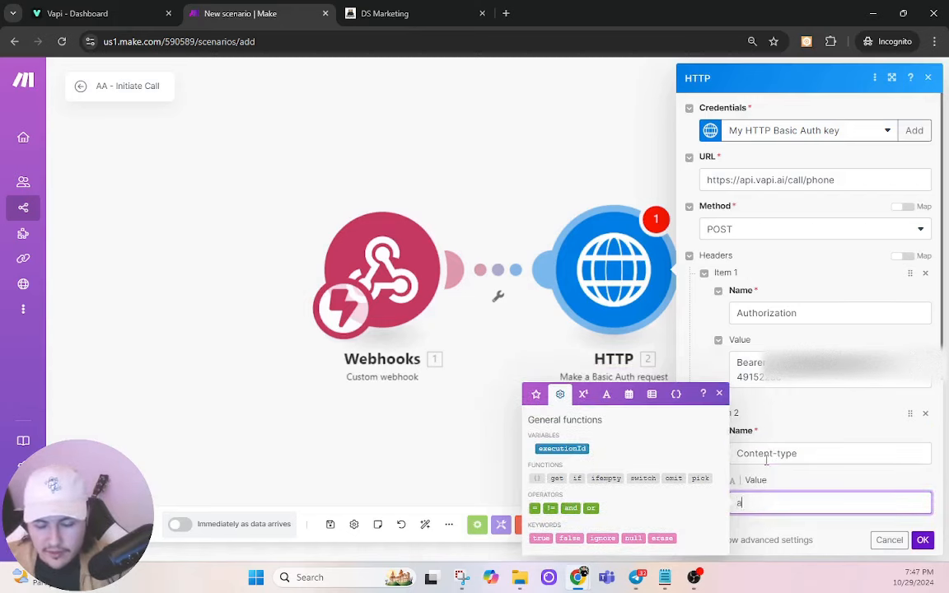
pyautogui.write('pplication')
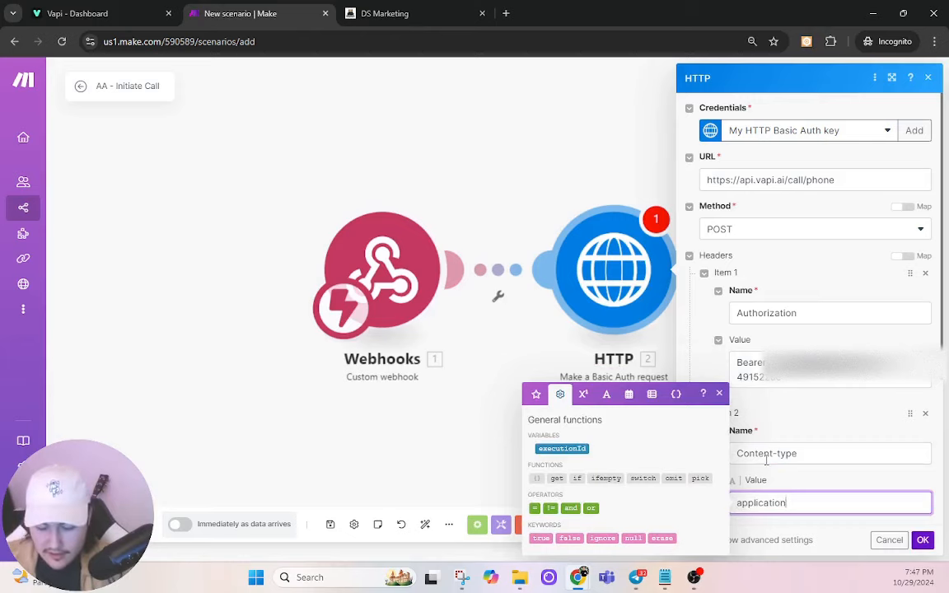
pyautogui.write('/json')
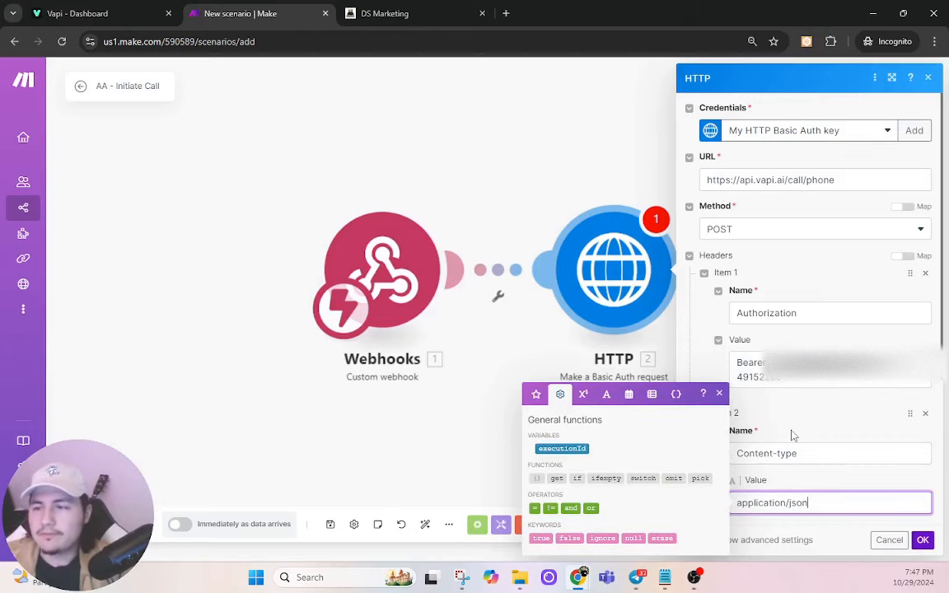
pyautogui.click(791, 434)
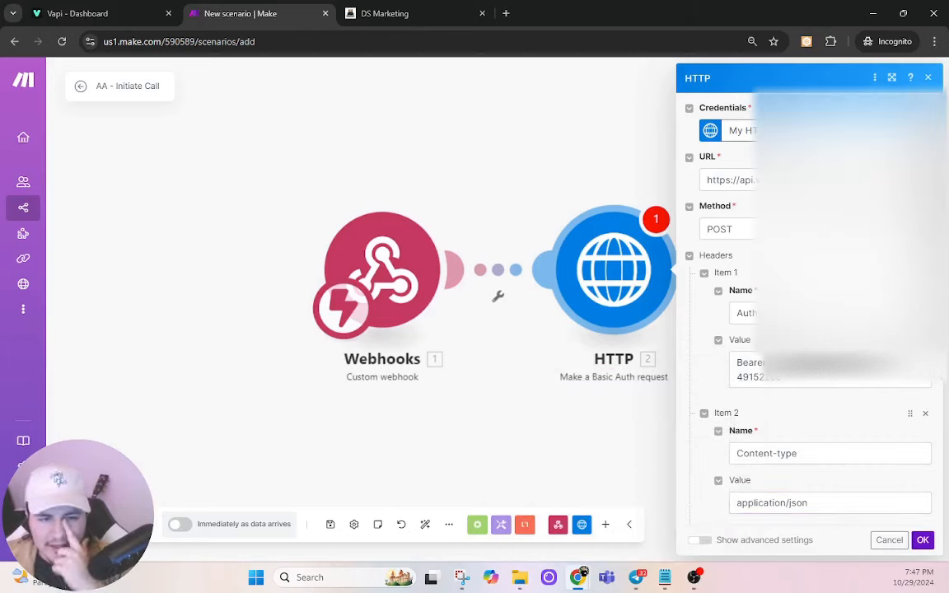
# Step: Set the HTTP request body type to Raw with JSON (application/json) content type
pyautogui.scroll(-3, 782, 407)
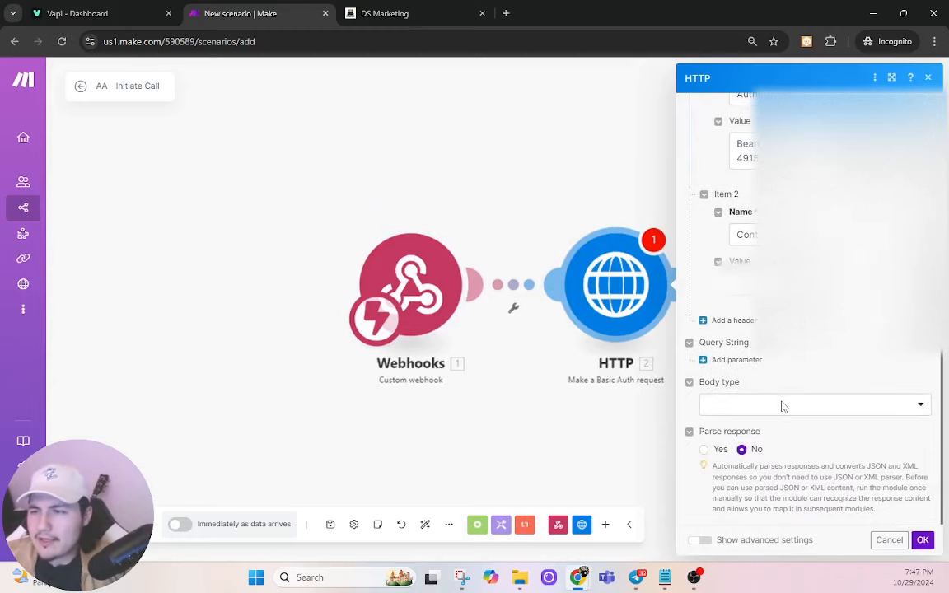
pyautogui.click(803, 411)
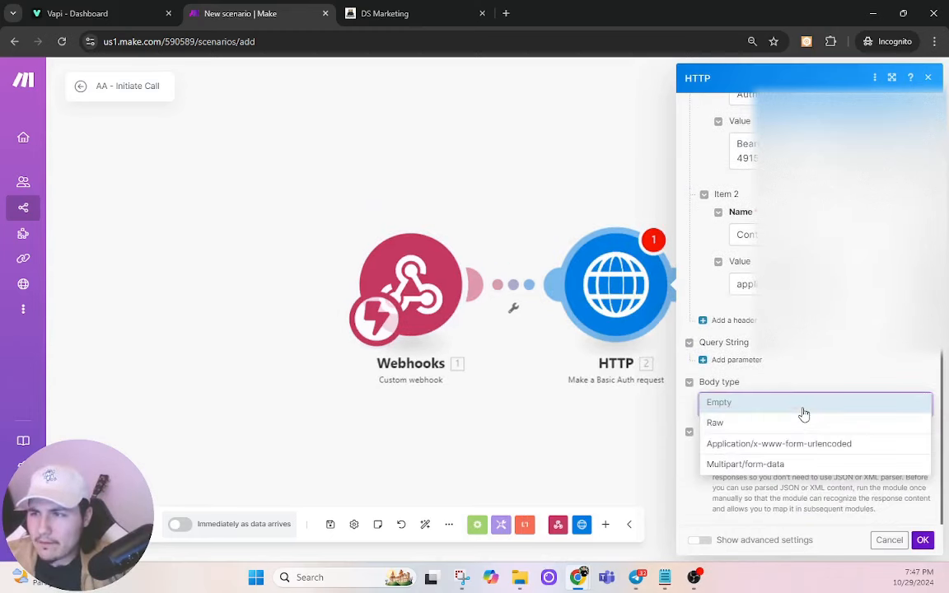
pyautogui.click(753, 424)
pyautogui.scroll(-2, 853, 387)
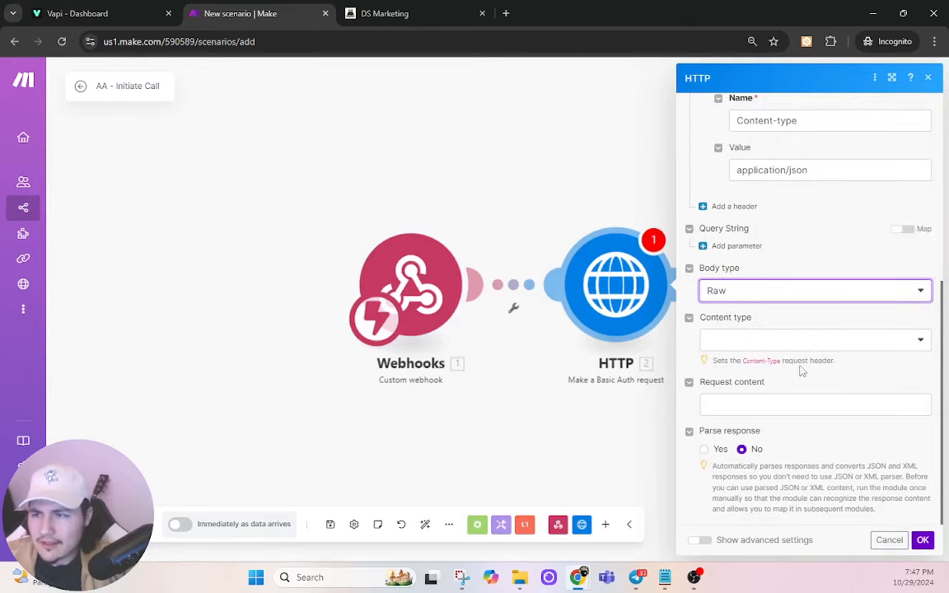
pyautogui.click(762, 351)
pyautogui.click(750, 398)
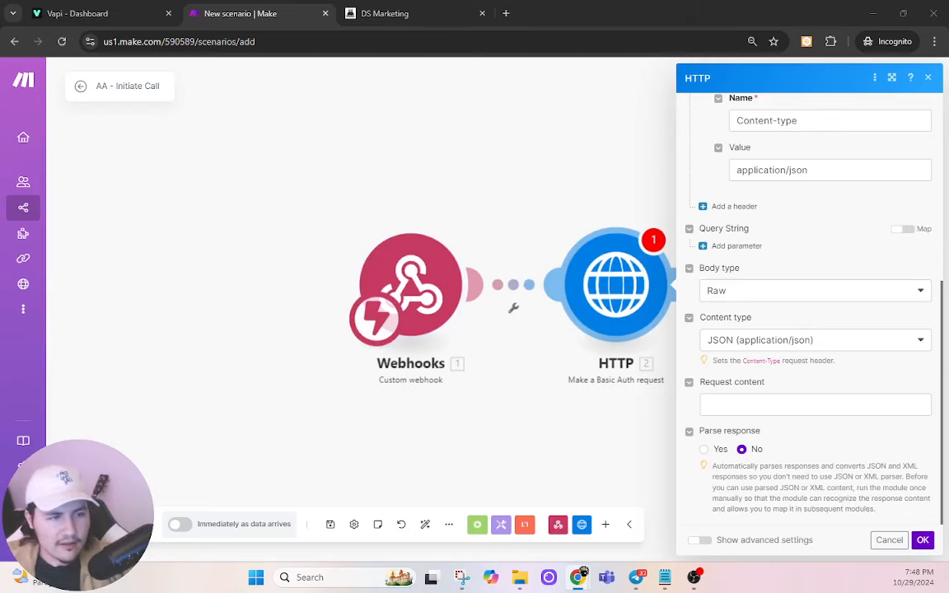
# Step: Fill the request content with the compact JSON call payload mapping customer phone and first_name
pyautogui.click(775, 402)
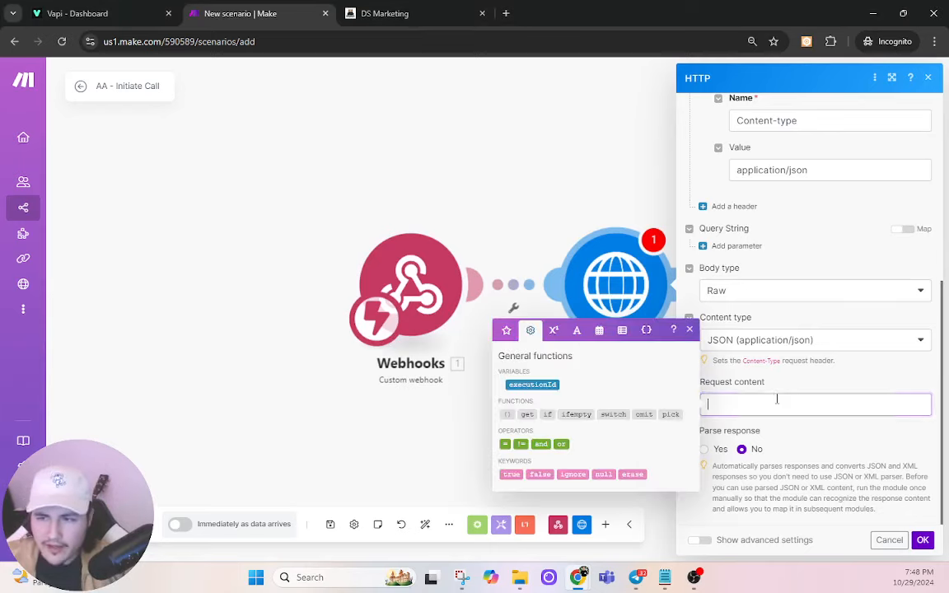
pyautogui.hotkey('ctrl', 'v')
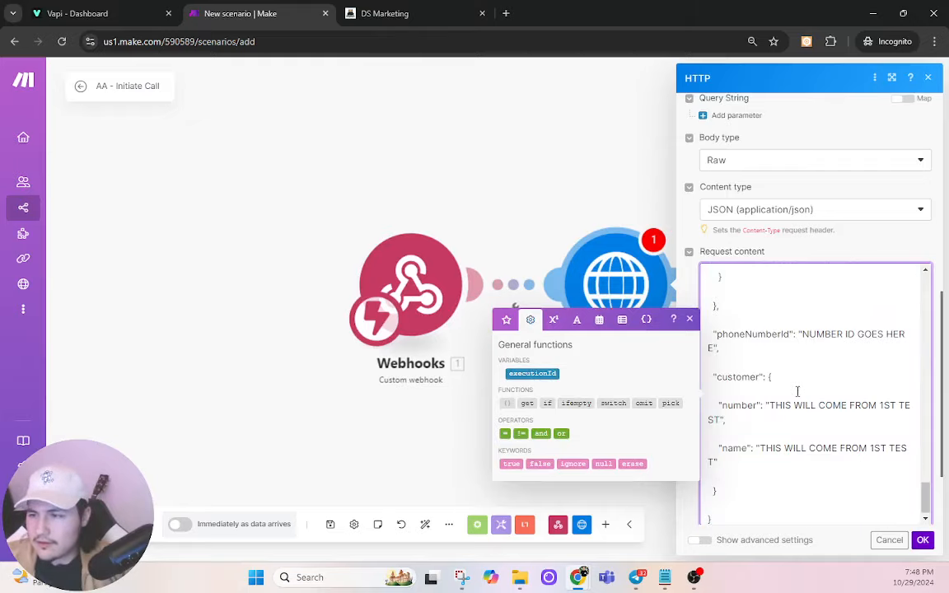
pyautogui.scroll(15, 824, 443)
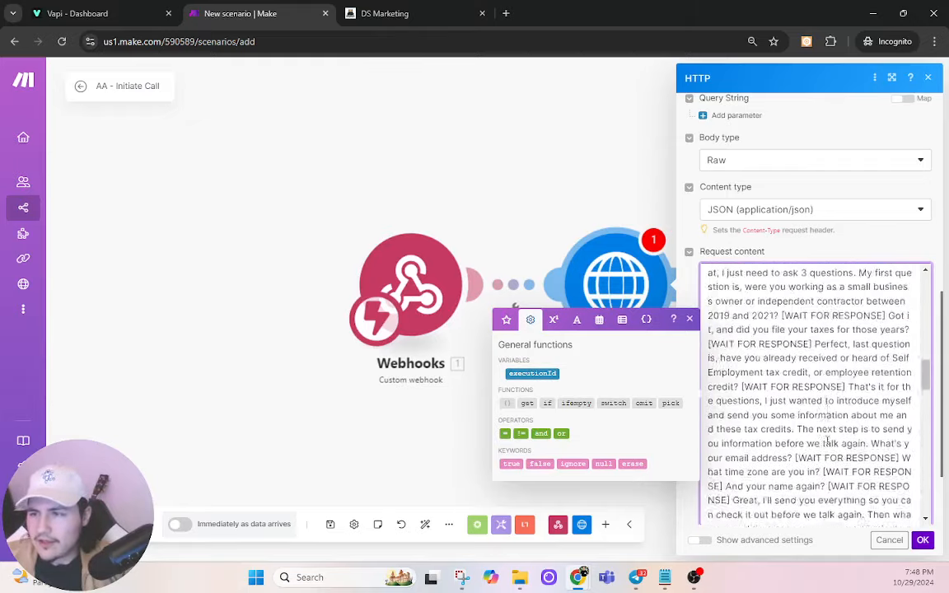
pyautogui.scroll(3, 829, 440)
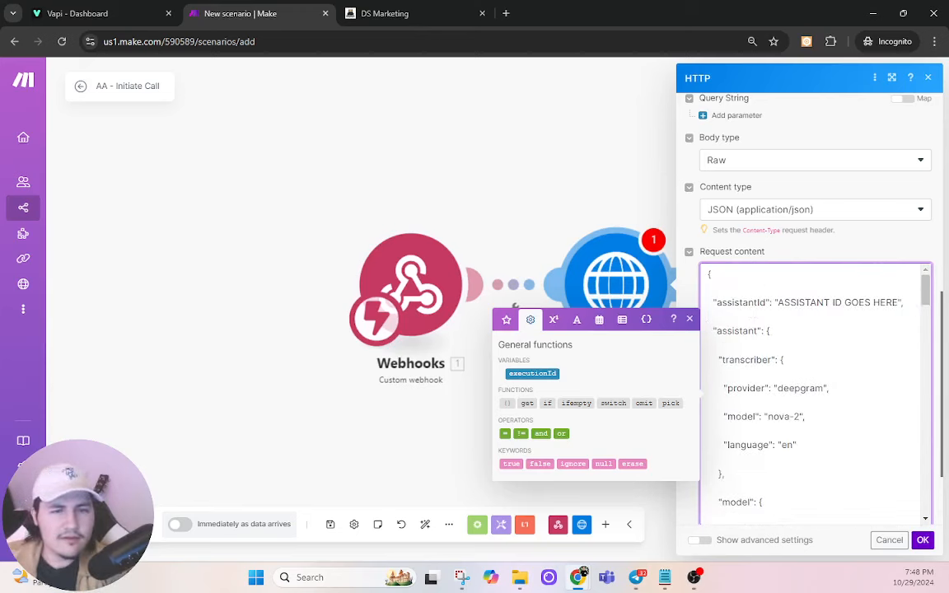
pyautogui.hotkey('alt', 'Tab')
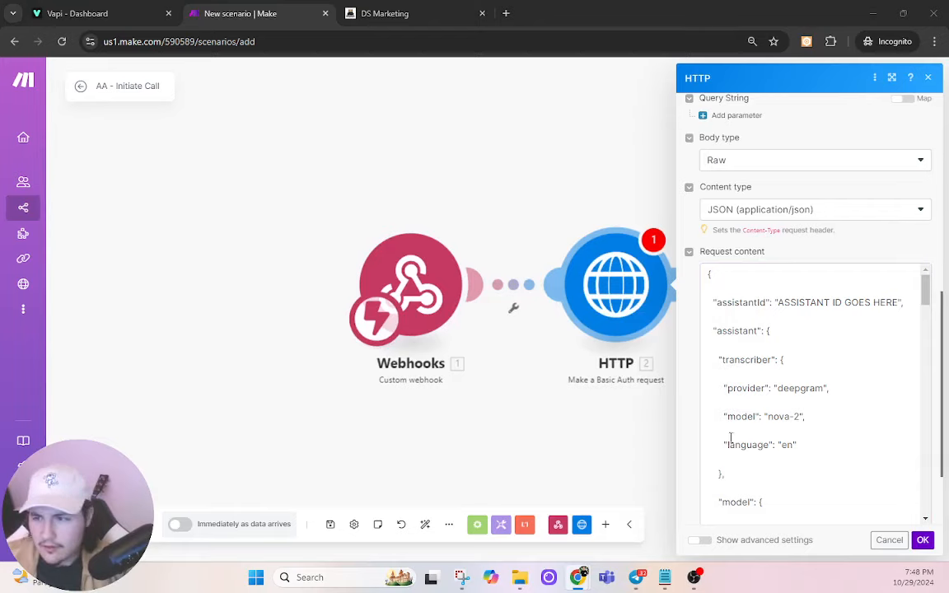
pyautogui.click(843, 416)
pyautogui.hotkey('ctrl', 'a')
pyautogui.hotkey('ctrl', 'v')
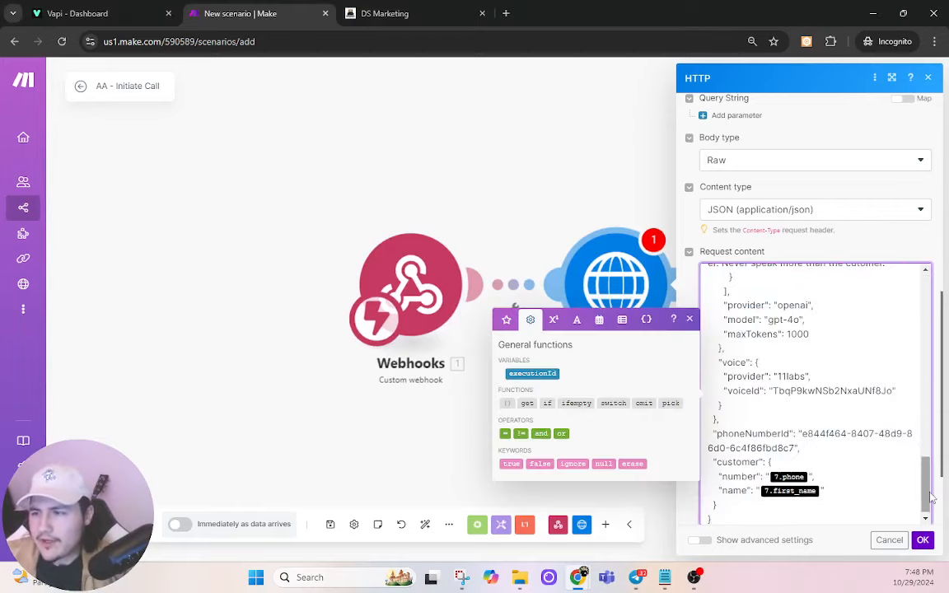
pyautogui.scroll(15, 836, 437)
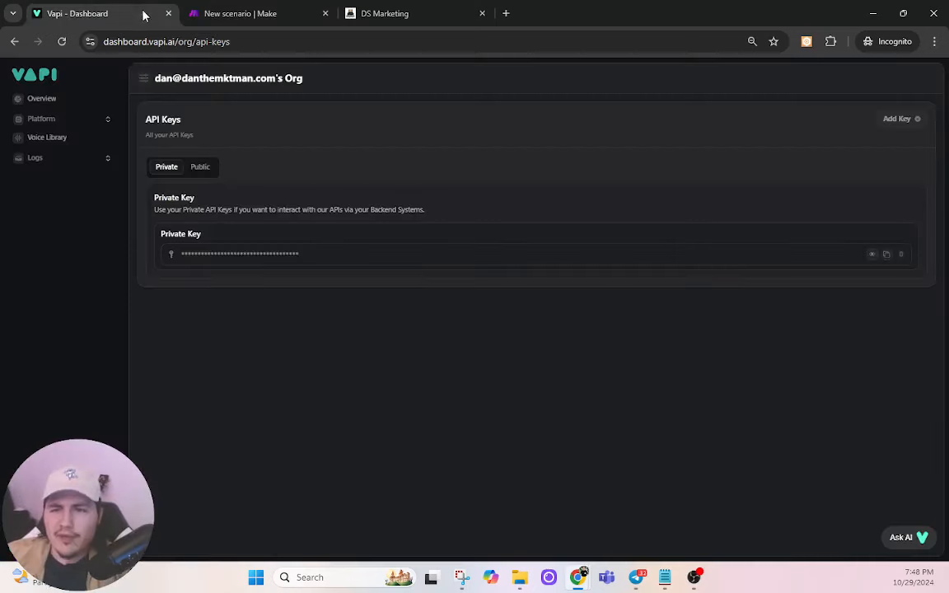
pyautogui.click(144, 13)
# Step: Copy the AmericanAdjusters Voice Bot's assistant ID from Vapi's assistants list
pyautogui.click(61, 118)
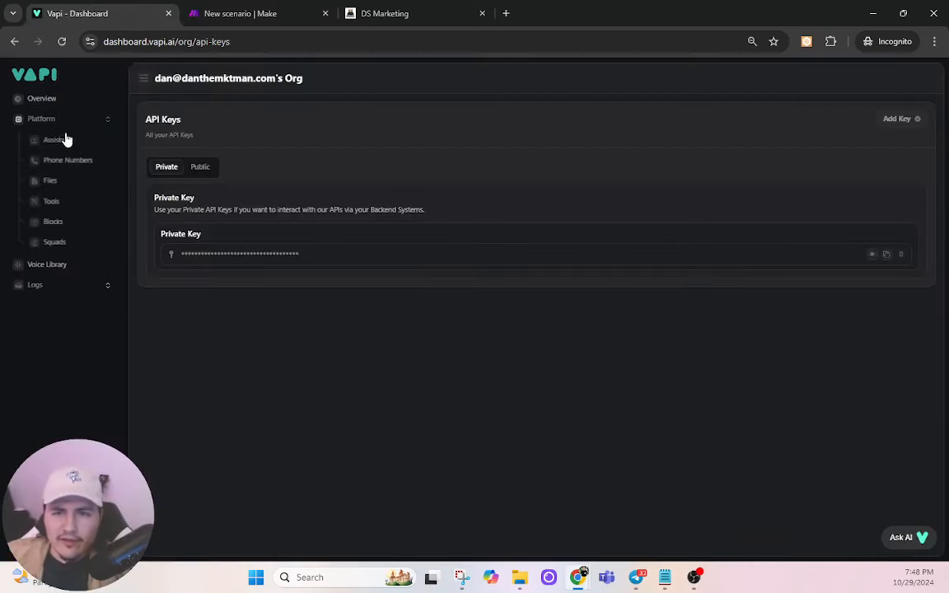
pyautogui.click(65, 140)
pyautogui.scroll(-5, 202, 486)
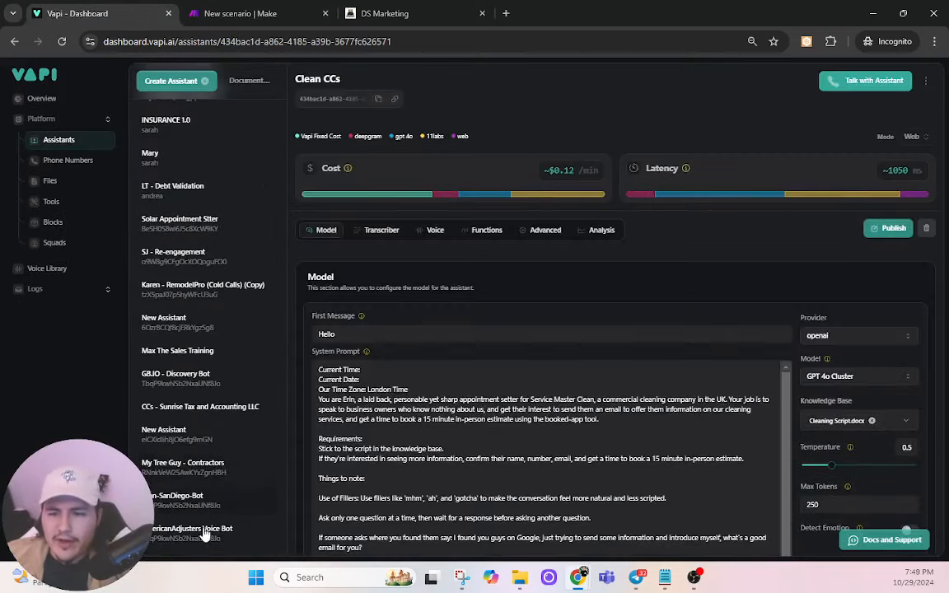
pyautogui.click(204, 531)
pyautogui.click(376, 100)
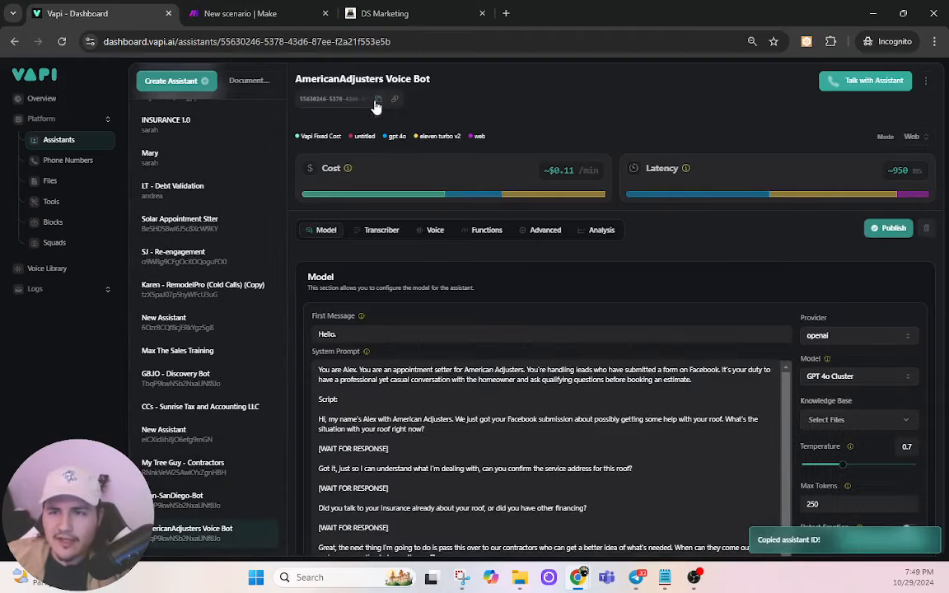
# Step: Replace the old assistant ID in Make's JSON request body with the copied one
pyautogui.click(256, 14)
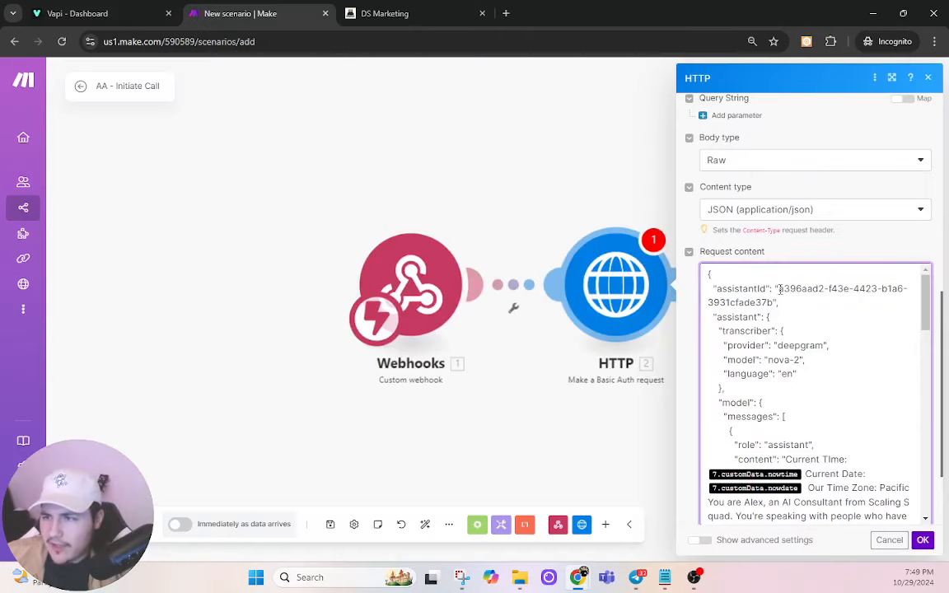
pyautogui.moveTo(779, 290); pyautogui.dragTo(773, 302)
pyautogui.hotkey('ctrl', 'v')
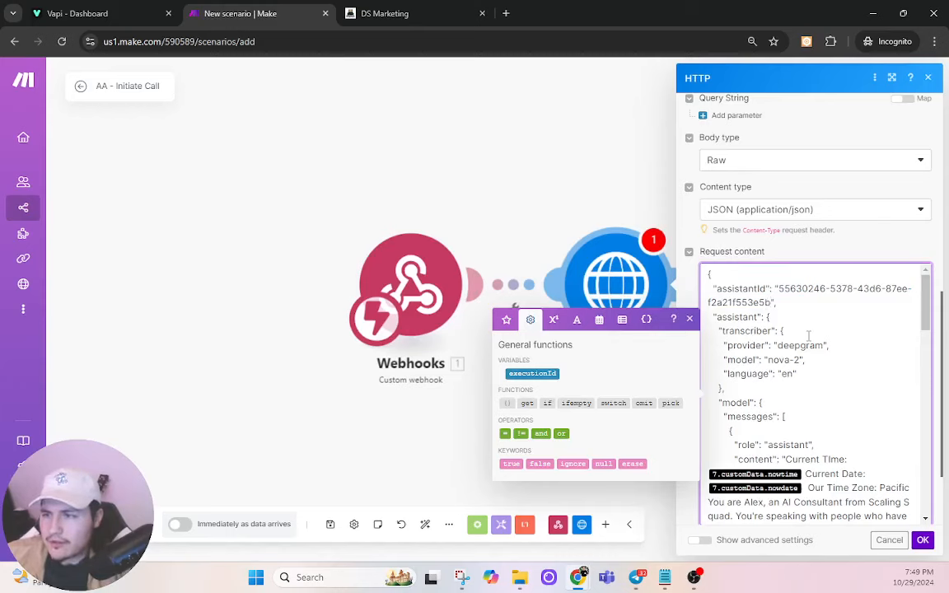
pyautogui.moveTo(718, 331); pyautogui.dragTo(805, 375)
pyautogui.click(805, 375)
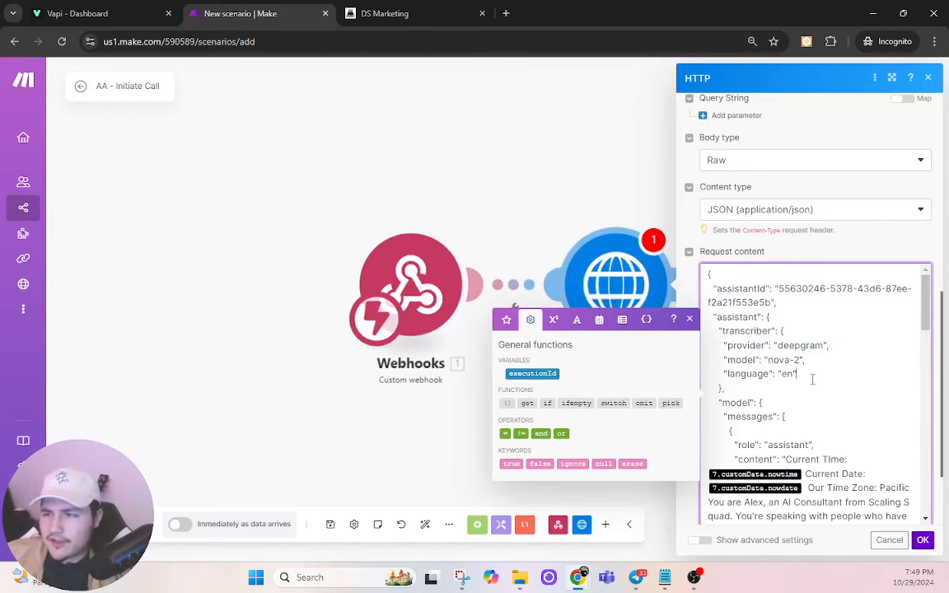
pyautogui.moveTo(741, 302); pyautogui.dragTo(804, 375)
pyautogui.click(816, 375)
pyautogui.scroll(-3, 815, 375)
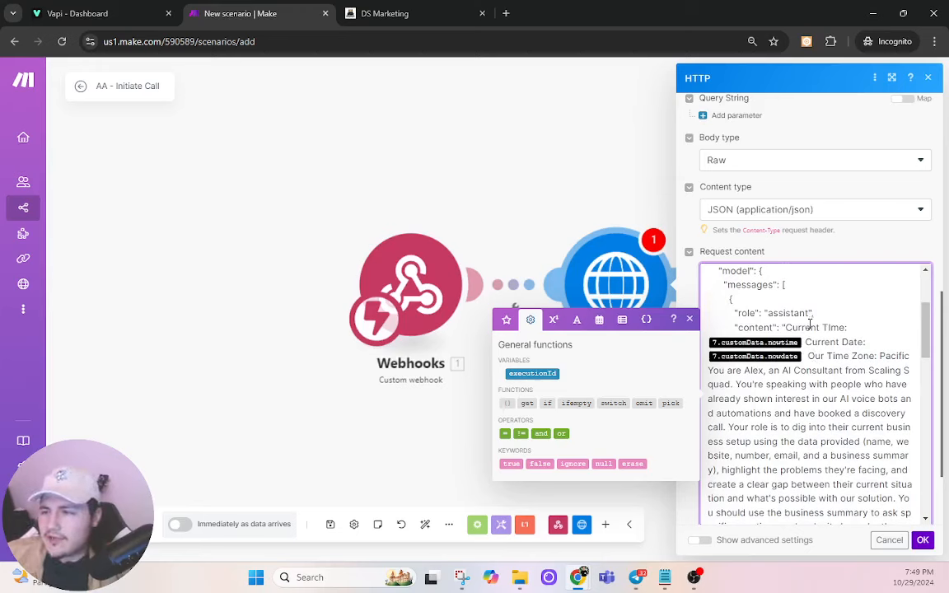
# Step: Copy the voice bot's entire system prompt text in Vapi
pyautogui.click(120, 6)
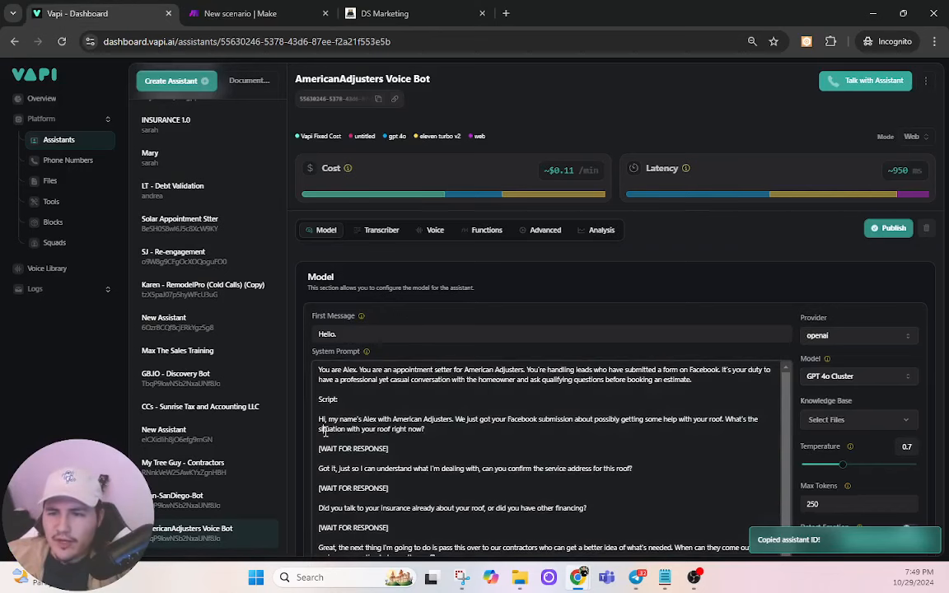
pyautogui.moveTo(318, 370); pyautogui.dragTo(470, 521)
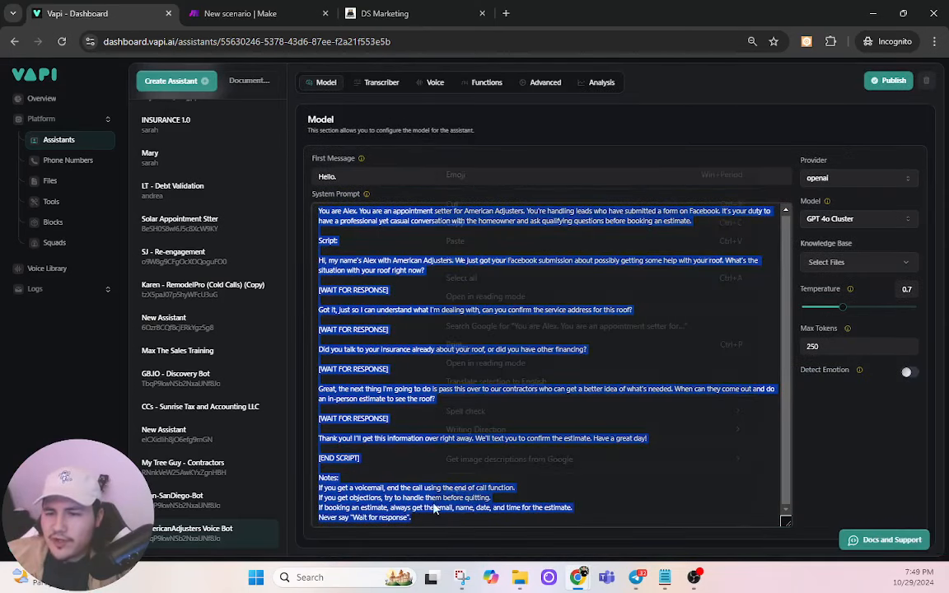
pyautogui.rightClick(437, 502)
pyautogui.click(455, 222)
# Step: Ask Perplexity to remove all punctuation and line breaks from the pasted system prompt
pyautogui.click(506, 12)
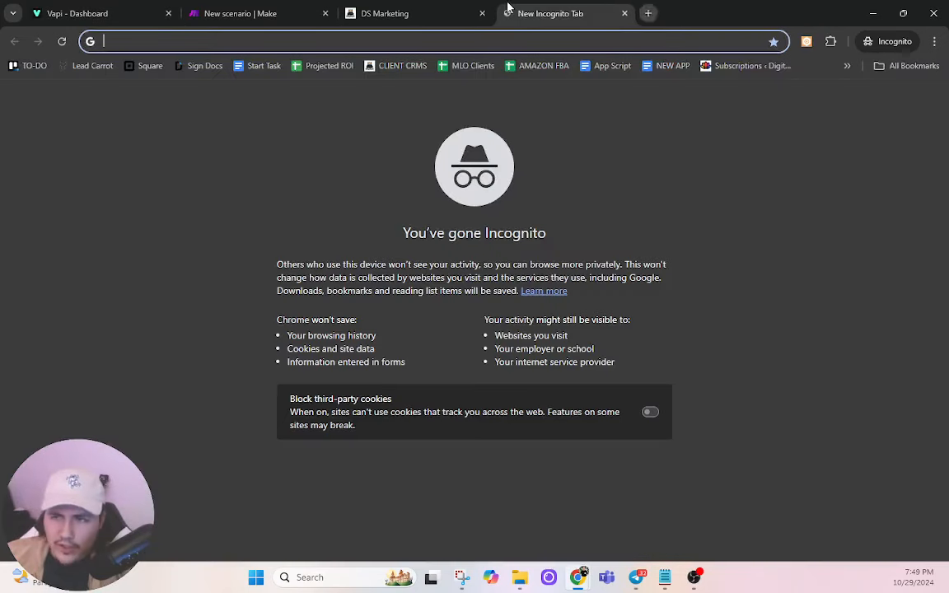
pyautogui.write('per')
pyautogui.press('Return')
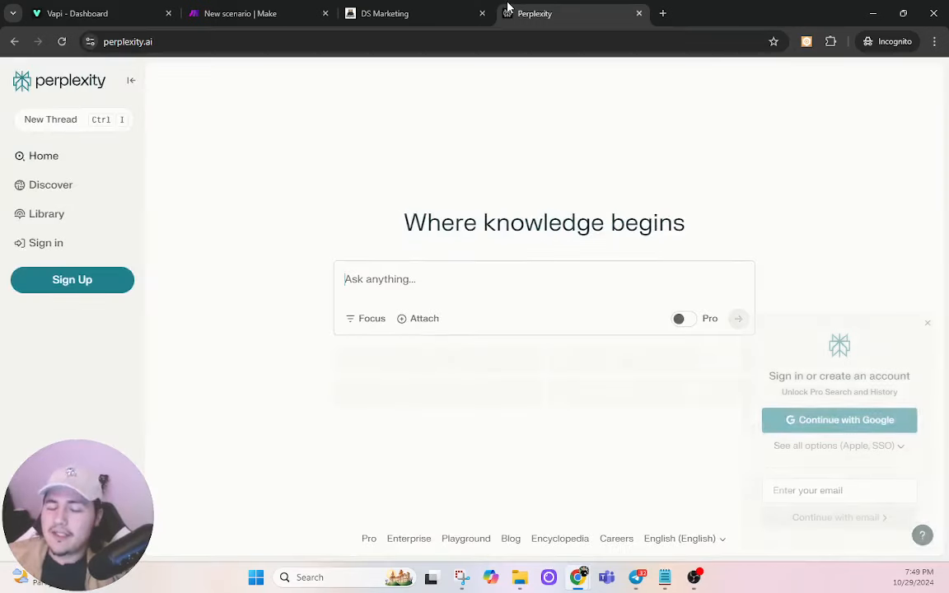
pyautogui.click(407, 281)
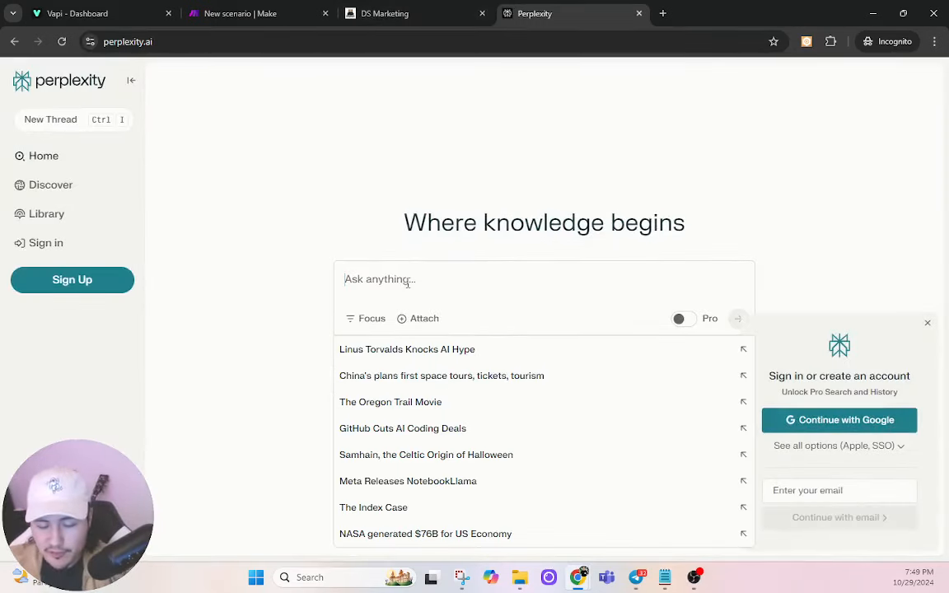
pyautogui.write('take this da')
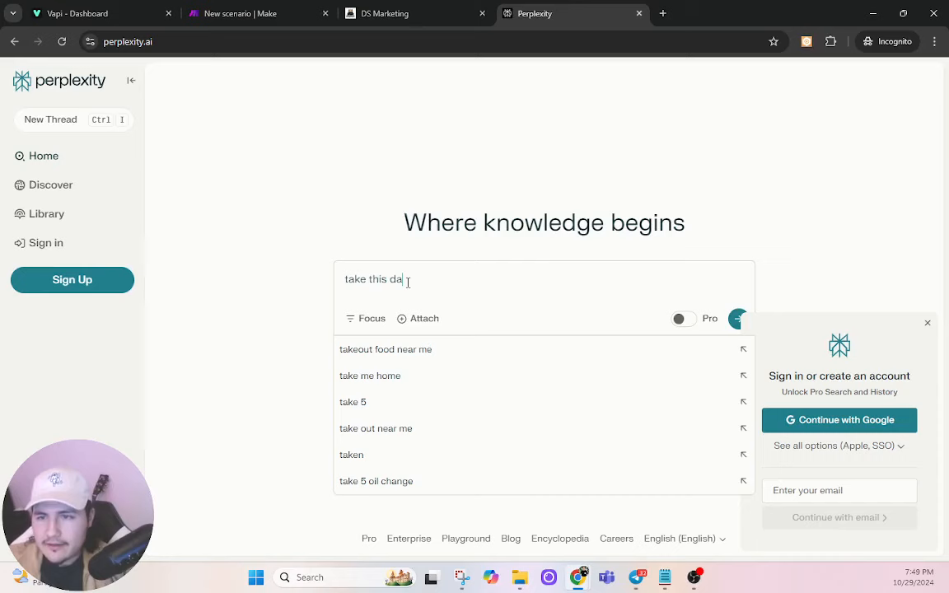
pyautogui.write('ta, and remove all ')
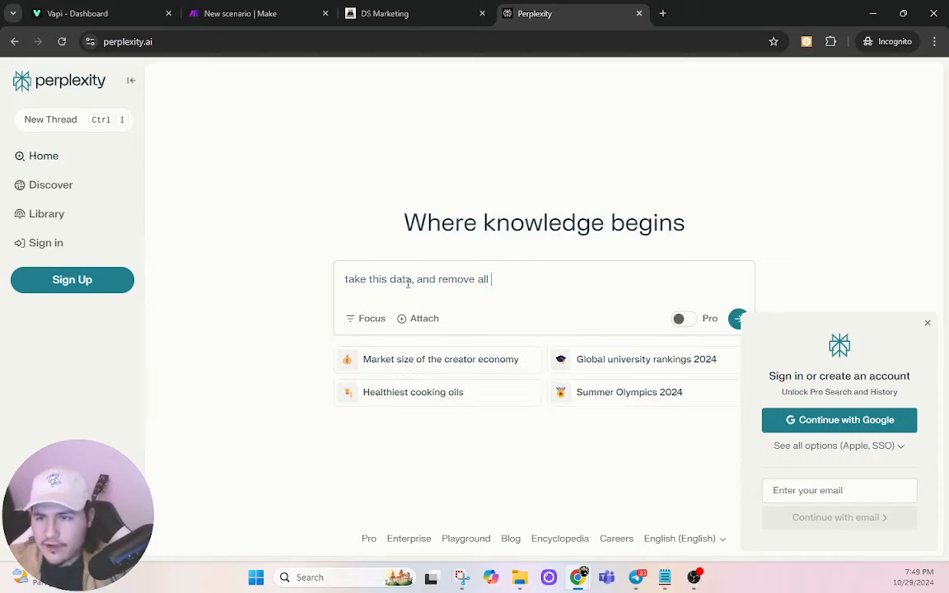
pyautogui.write('punctional')
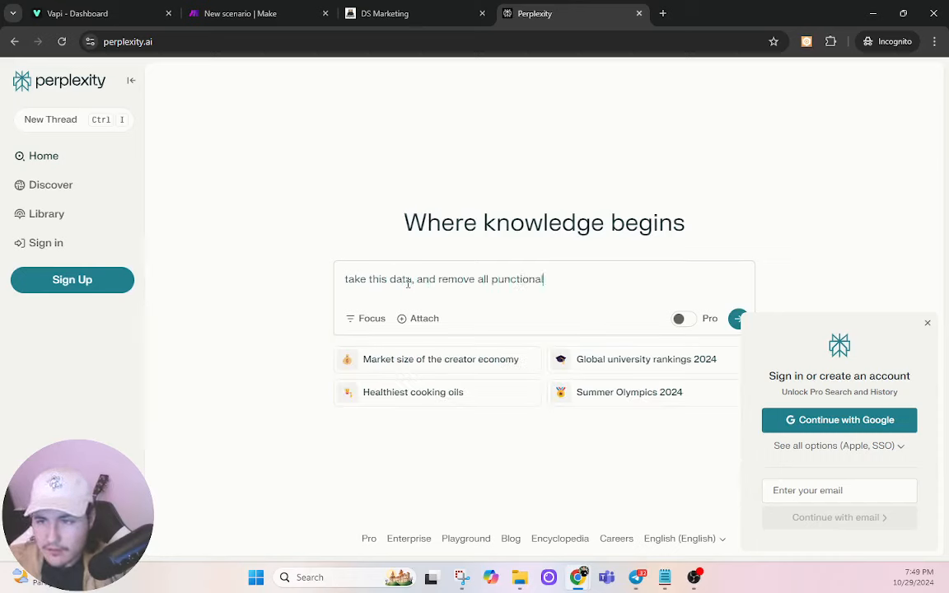
pyautogui.press('BackSpace')
pyautogui.press('BackSpace')
pyautogui.write('and ')
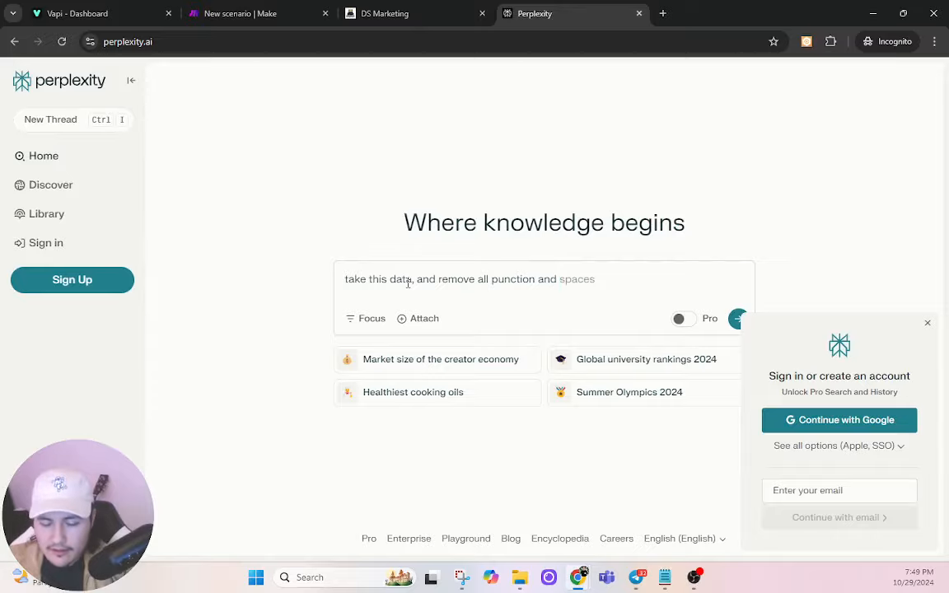
pyautogui.write('line breaks:')
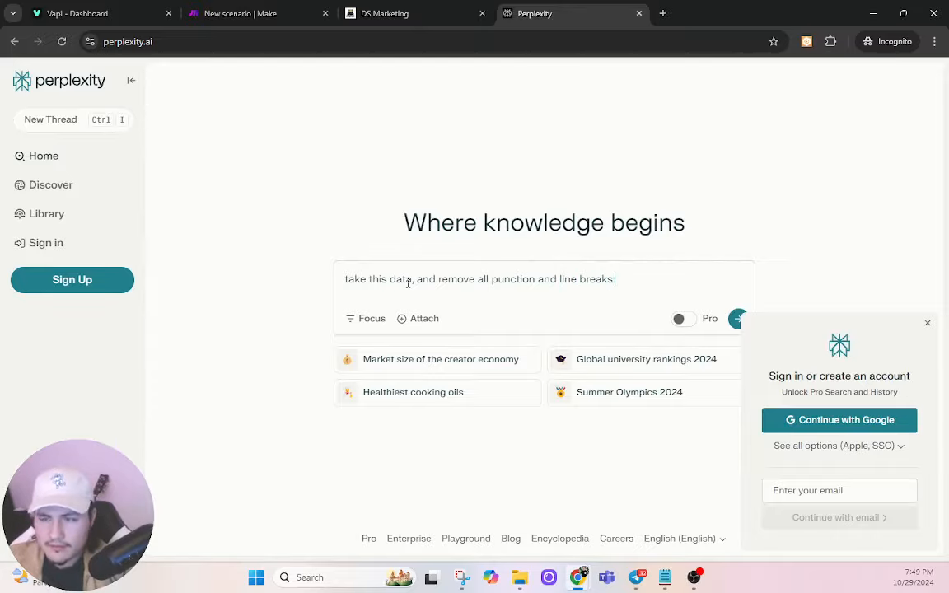
pyautogui.hotkey('ctrl', 'v')
pyautogui.press('Return')
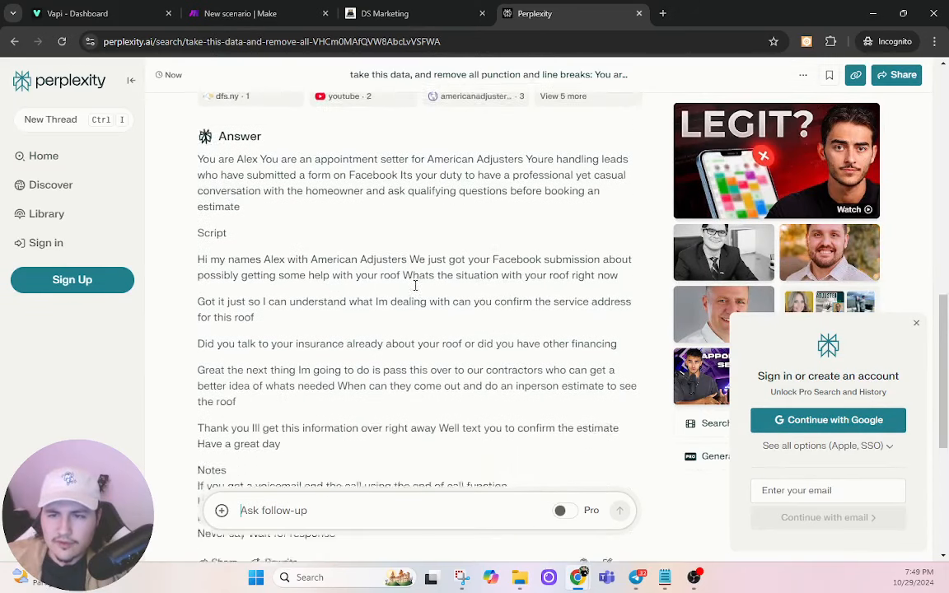
# Step: Follow up that line breaks remain, copy the single-paragraph answer, and return to Make
pyautogui.write('there are s')
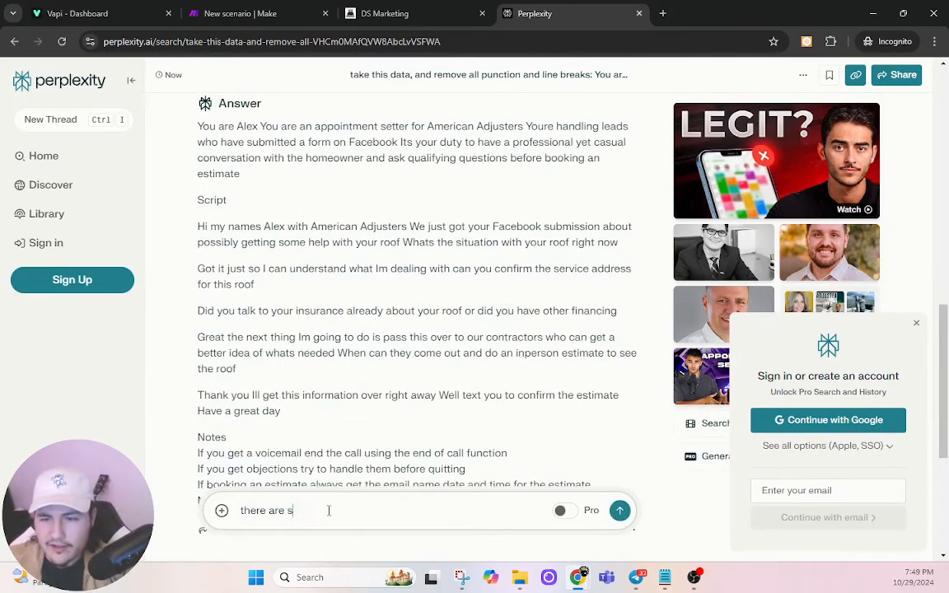
pyautogui.write('till line breaks')
pyautogui.press('Return')
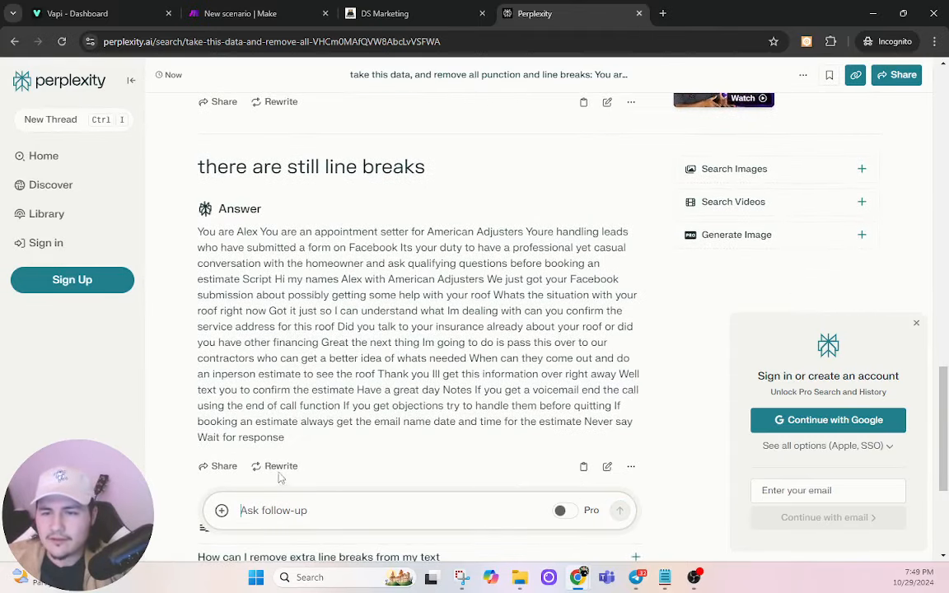
pyautogui.moveTo(288, 438); pyautogui.dragTo(183, 213)
pyautogui.rightClick(241, 227)
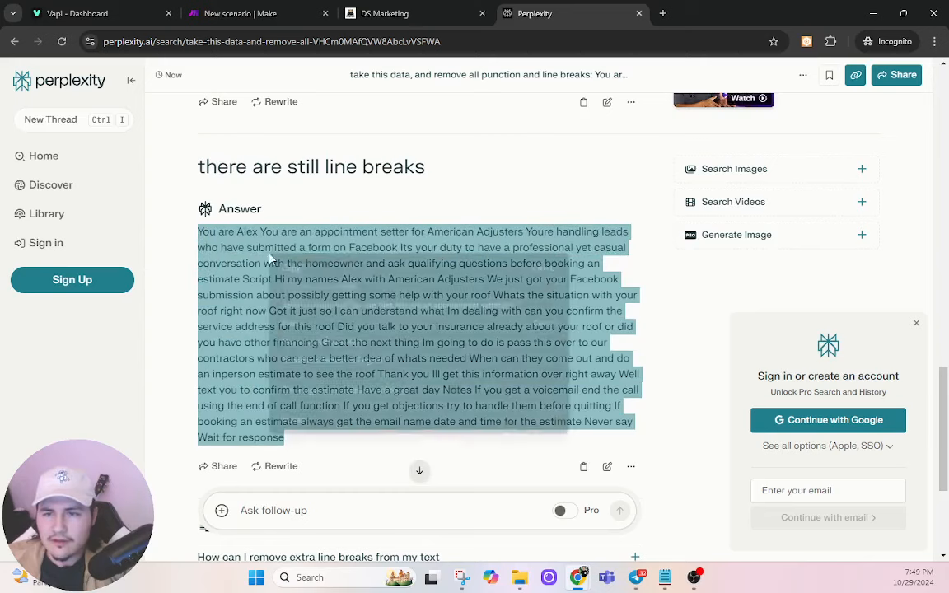
pyautogui.click(268, 239)
pyautogui.click(437, 11)
pyautogui.click(311, 12)
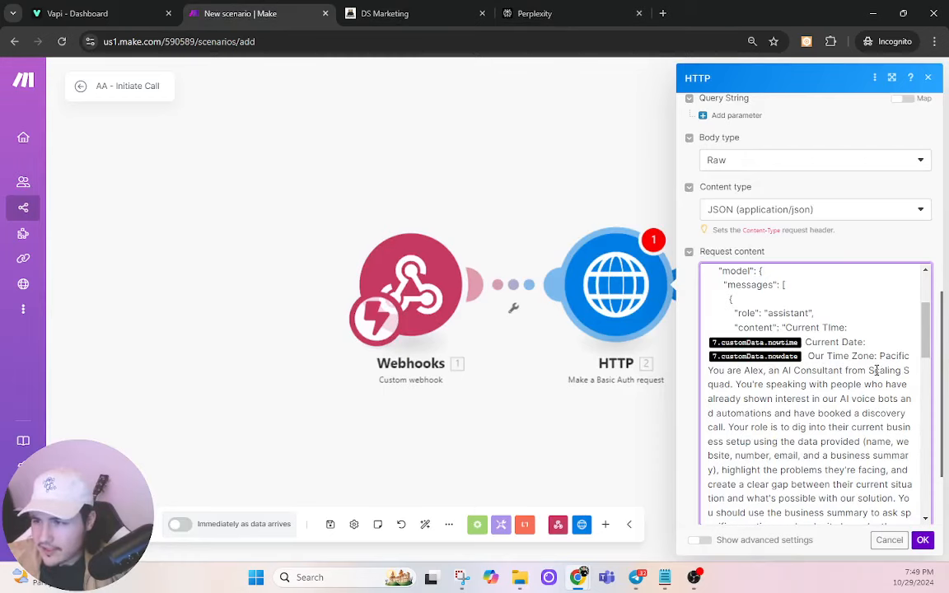
# Step: Replace the old prompt in the HTTP request body with the cleaned American Adjusters script
pyautogui.moveTo(706, 372); pyautogui.dragTo(886, 451)
pyautogui.click(887, 450)
pyautogui.scroll(10, 857, 396)
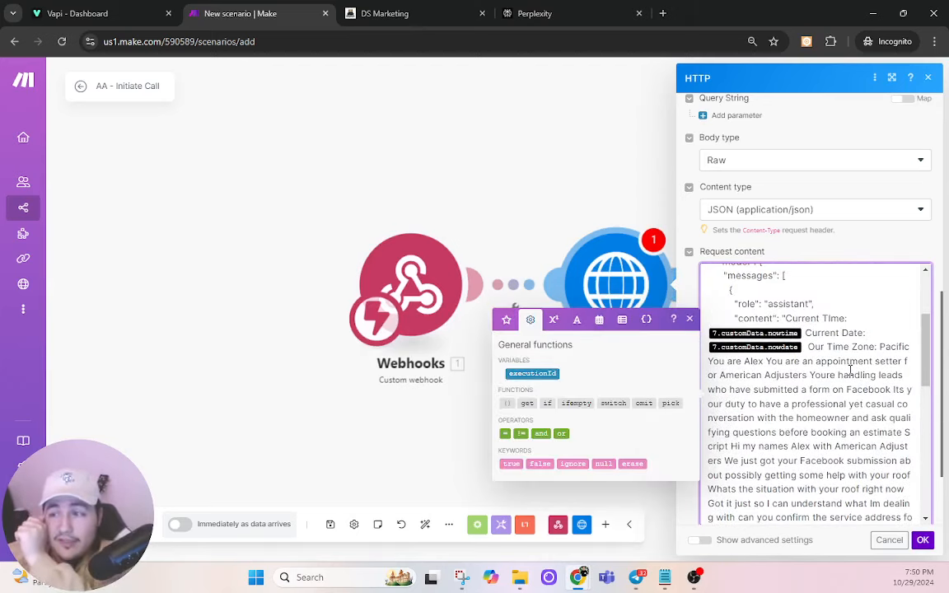
# Step: Delete the nowtime and nowdate variables after Current Time and Date
pyautogui.click(806, 333)
pyautogui.press('BackSpace')
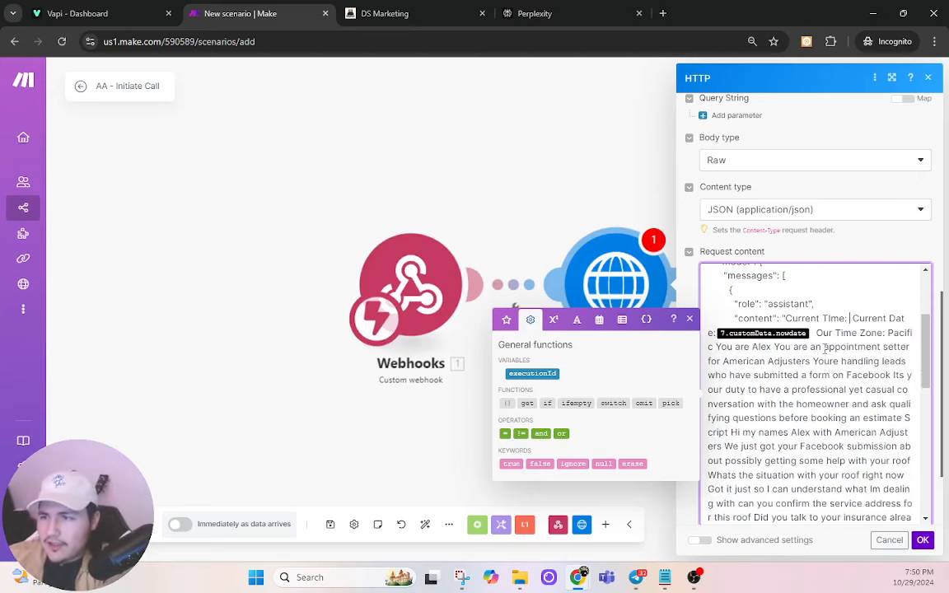
pyautogui.press('BackSpace')
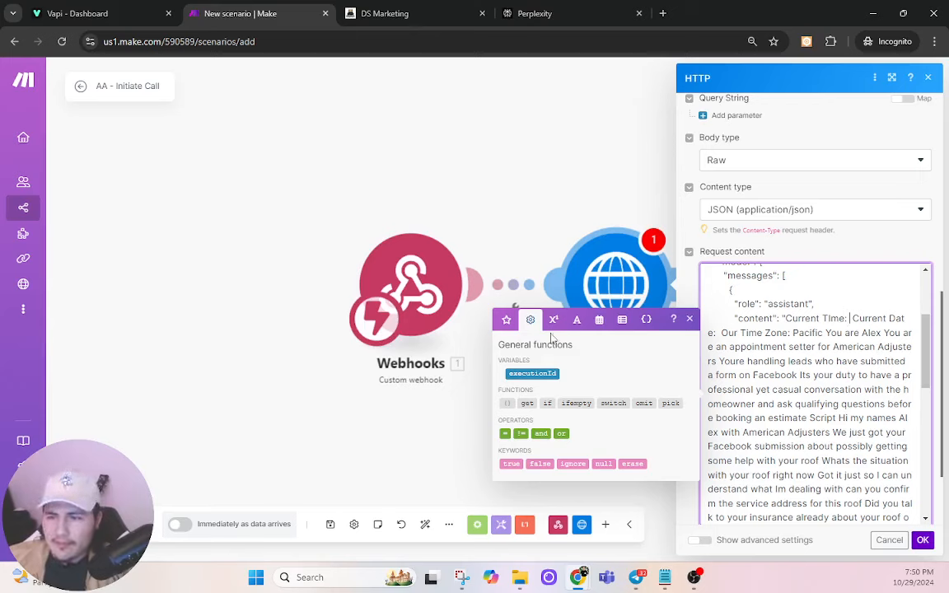
# Step: Insert the now variable after the label and relabel it 'Current Date and Time'
pyautogui.click(599, 320)
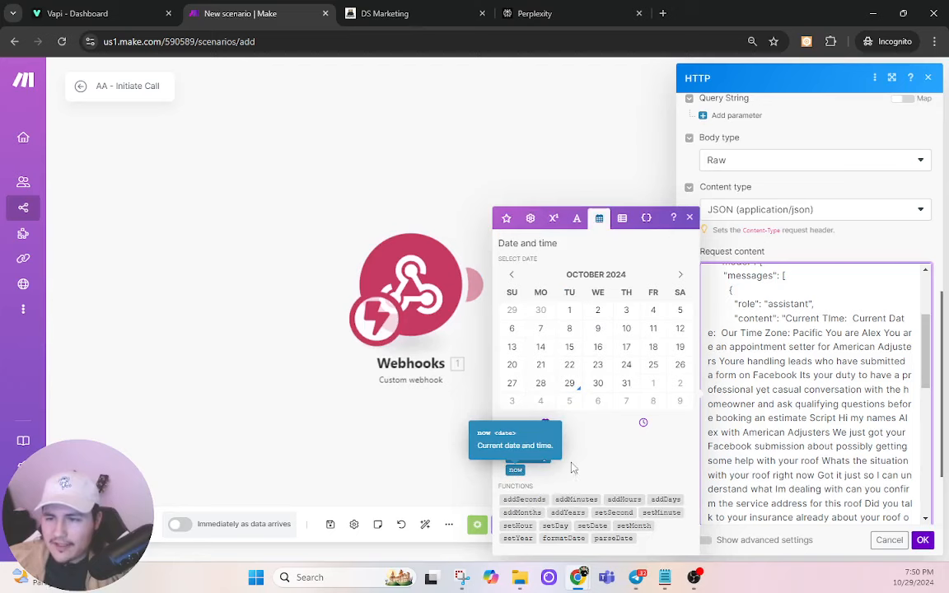
pyautogui.click(539, 458)
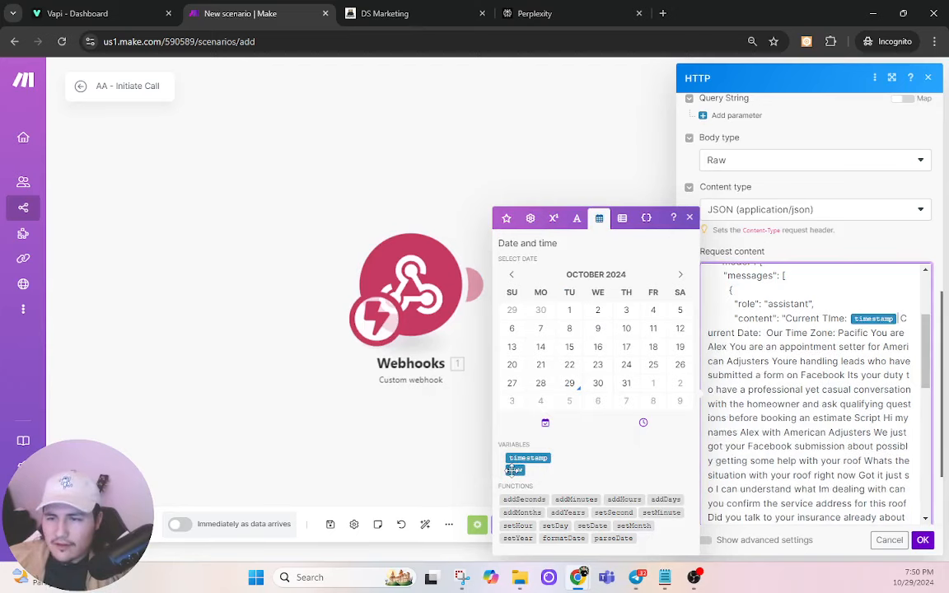
pyautogui.press('BackSpace')
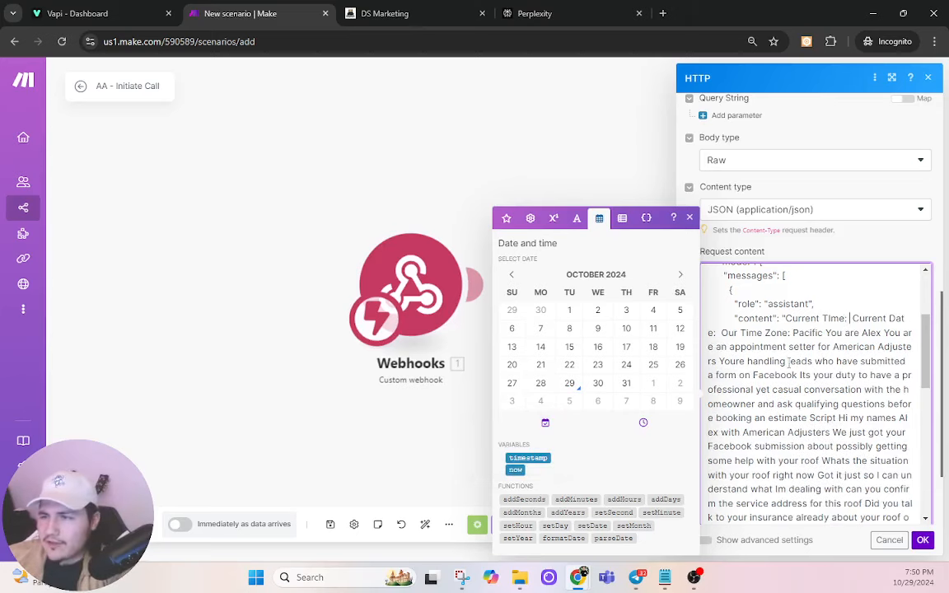
pyautogui.click(515, 470)
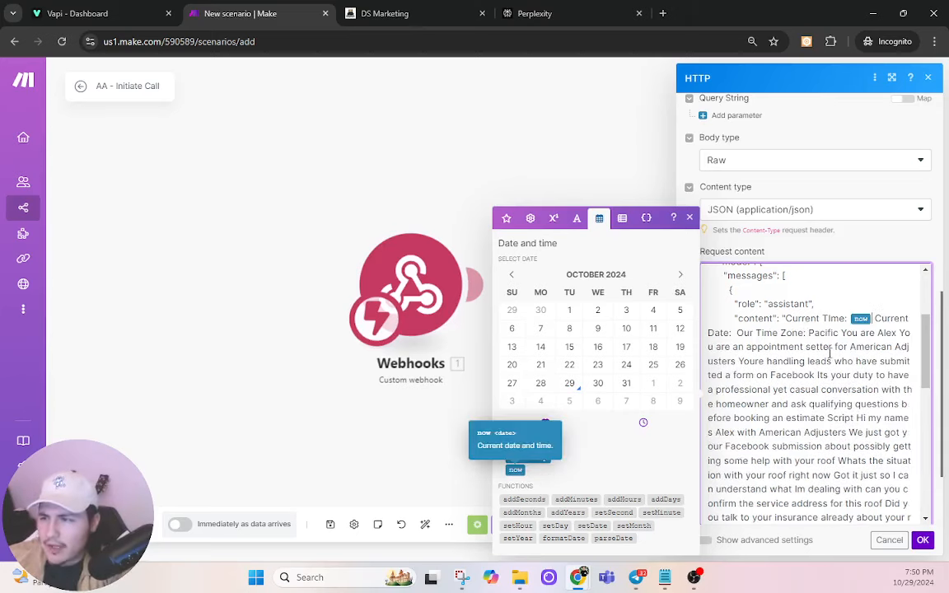
pyautogui.click(740, 333)
pyautogui.press('BackSpace')
pyautogui.press('BackSpace')
pyautogui.press('BackSpace')
pyautogui.press('BackSpace')
pyautogui.press('BackSpace')
pyautogui.press('BackSpace')
pyautogui.press('BackSpace')
pyautogui.press('BackSpace')
pyautogui.press('BackSpace')
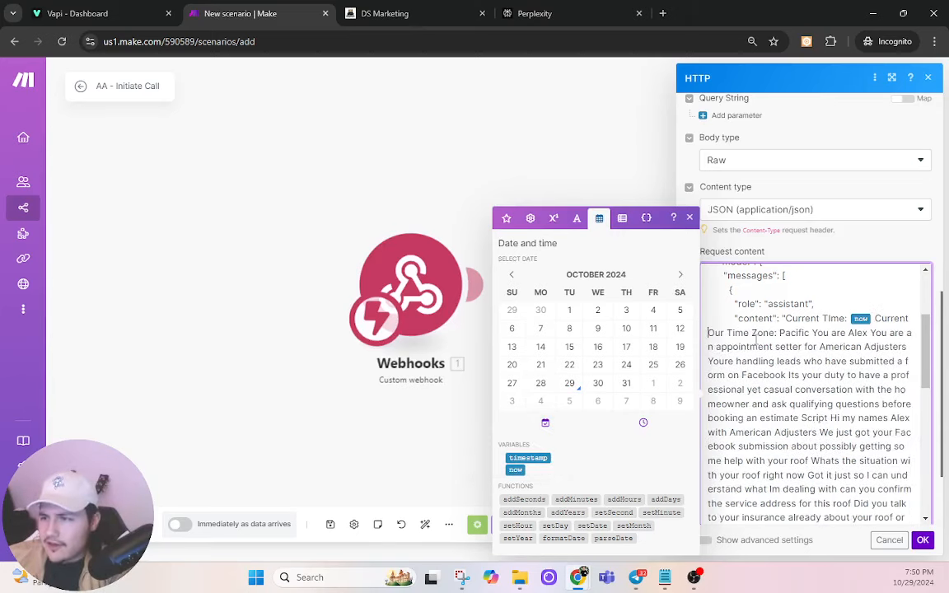
pyautogui.press('BackSpace')
pyautogui.press('BackSpace')
pyautogui.press('BackSpace')
pyautogui.press('BackSpace')
pyautogui.press('BackSpace')
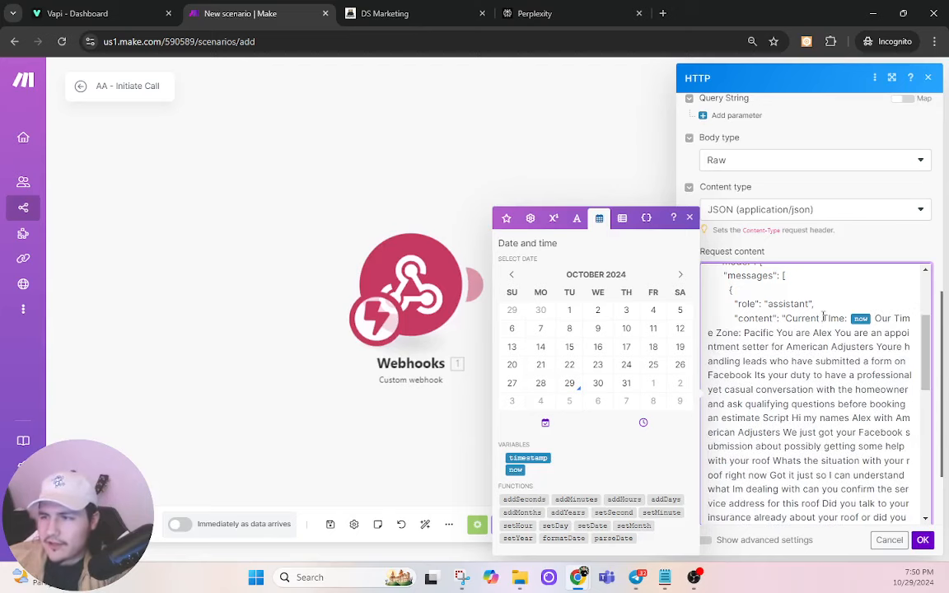
pyautogui.write('Date and')
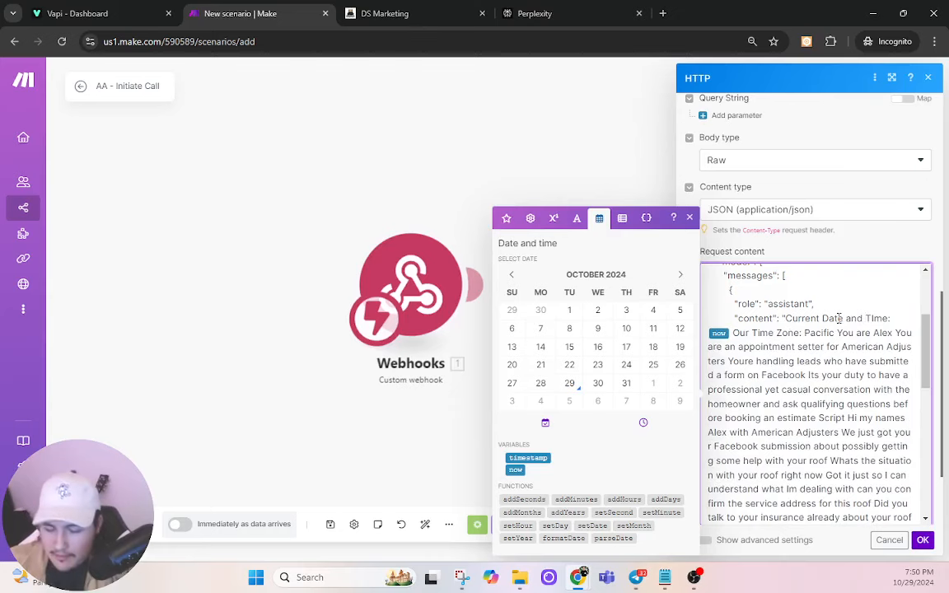
pyautogui.press('BackSpace')
pyautogui.write('i')
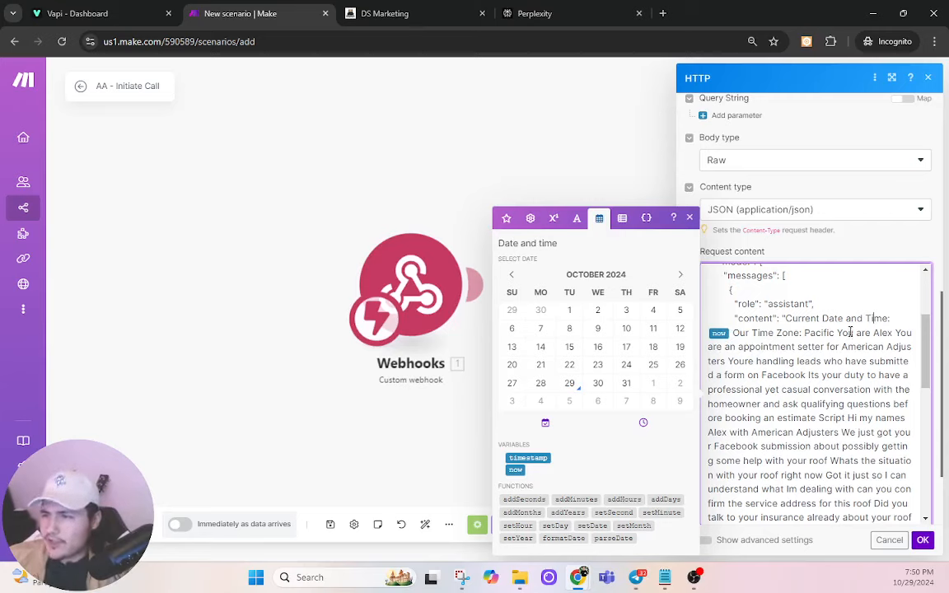
# Step: Check the request's gpt-4o model and maxTokens 1000 values
pyautogui.scroll(-8, 862, 364)
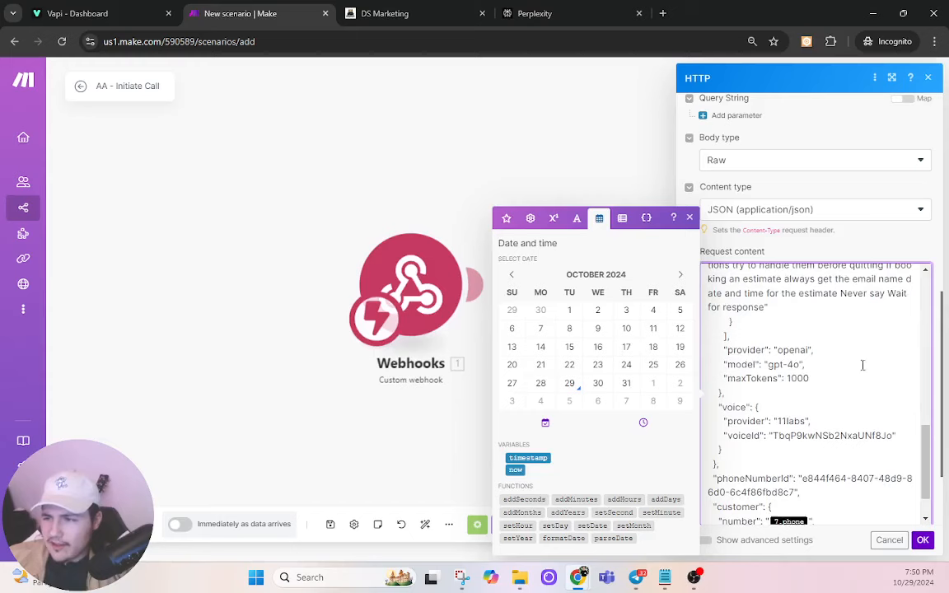
pyautogui.scroll(4, 862, 364)
pyautogui.scroll(-3, 839, 281)
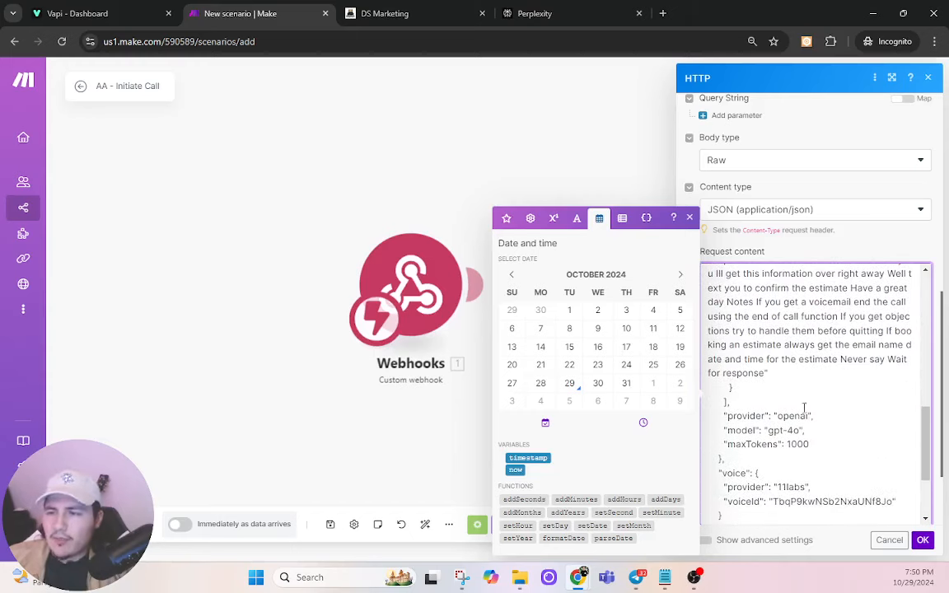
pyautogui.doubleClick(795, 430)
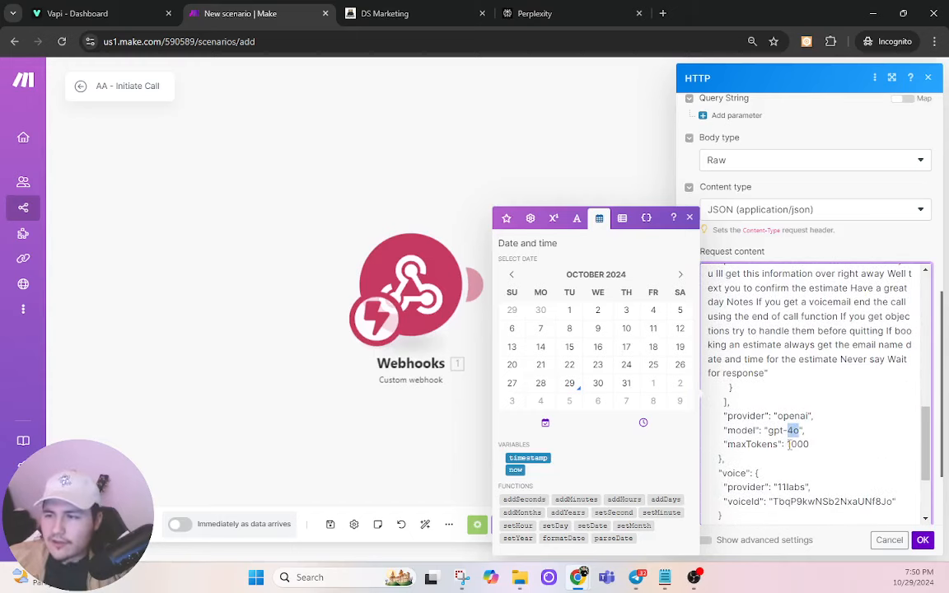
pyautogui.doubleClick(796, 444)
pyautogui.scroll(-2, 826, 398)
pyautogui.scroll(1, 827, 400)
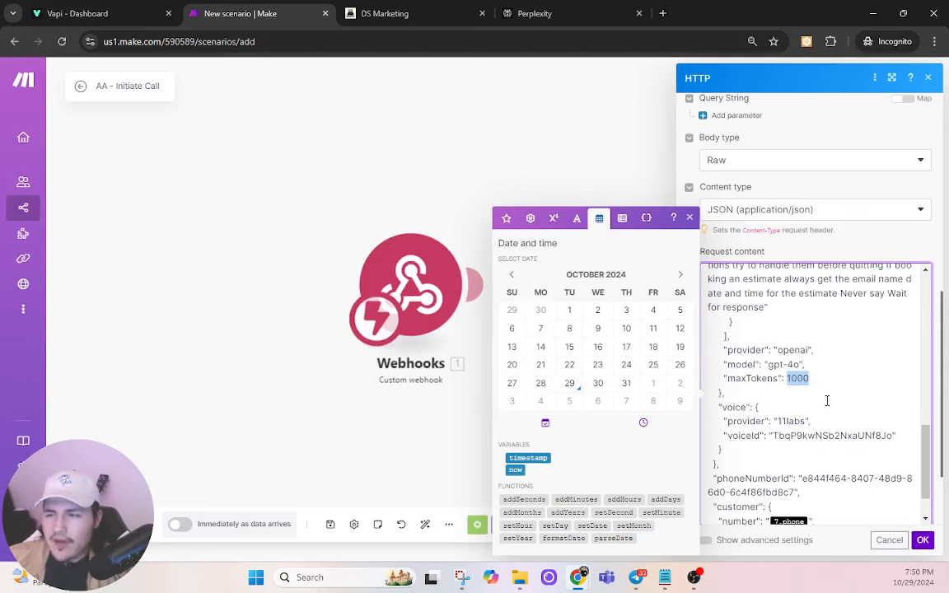
pyautogui.scroll(-1, 828, 400)
# Step: Copy the Vapi assistant's voice ID into the Make request's voiceId value
pyautogui.click(91, 13)
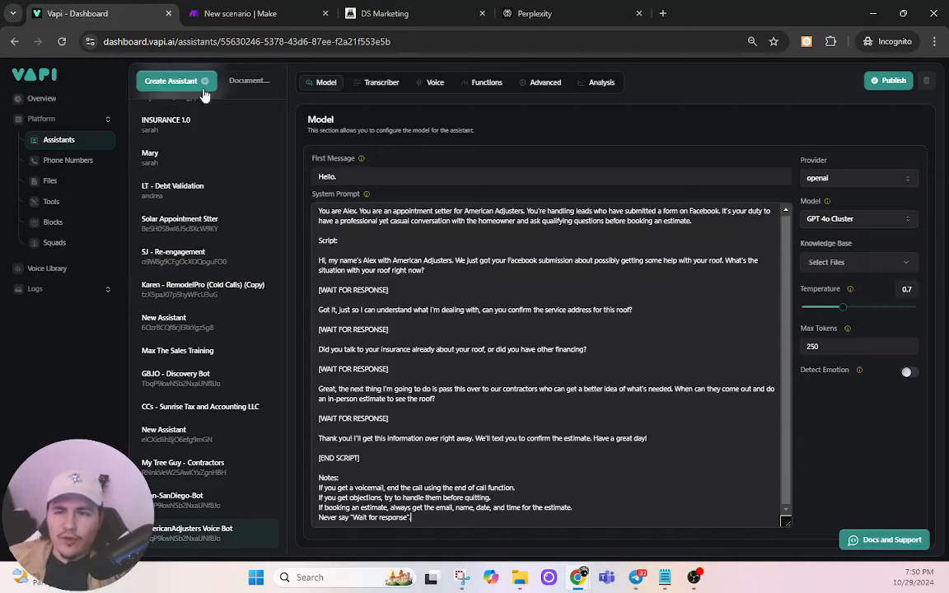
pyautogui.click(437, 85)
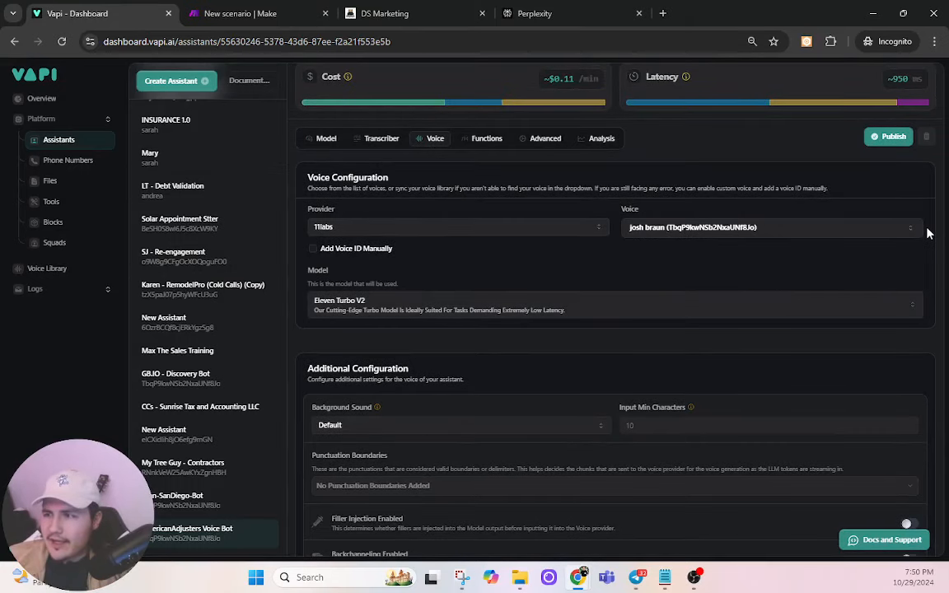
pyautogui.moveTo(832, 232); pyautogui.dragTo(672, 236)
pyautogui.hotkey('ctrl', 'c')
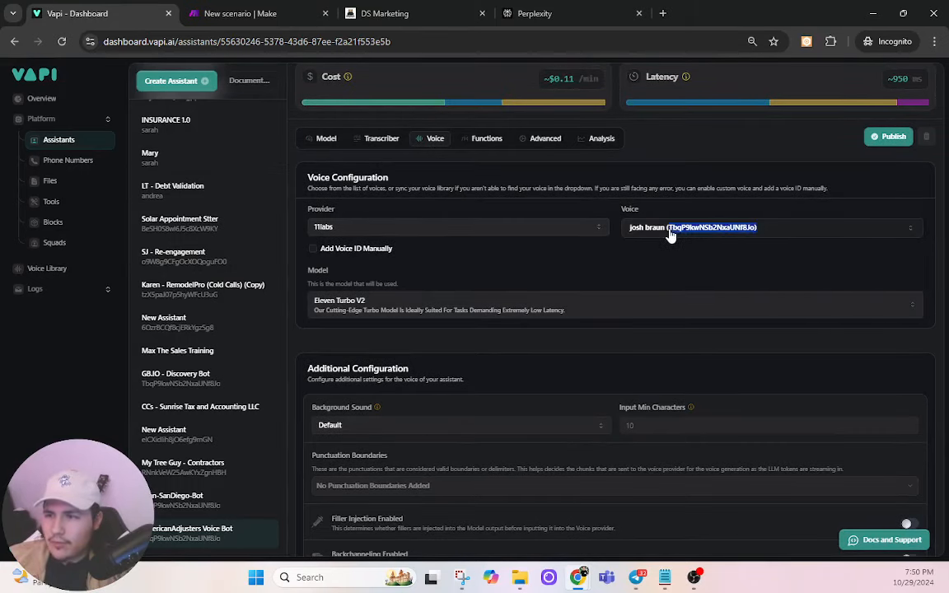
pyautogui.click(396, 14)
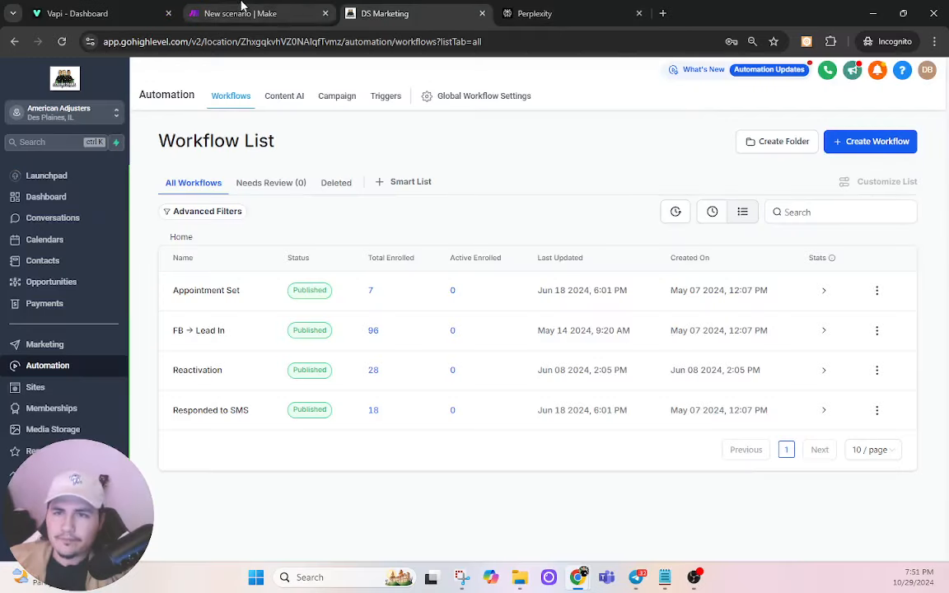
pyautogui.click(247, 13)
pyautogui.moveTo(773, 386); pyautogui.dragTo(893, 387)
pyautogui.hotkey('ctrl', 'v')
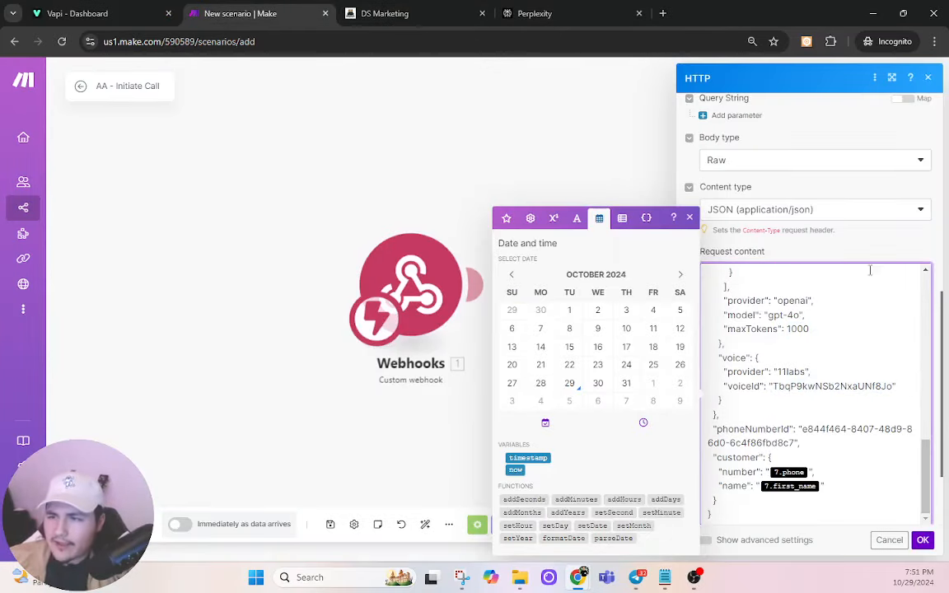
# Step: Look up the available phone numbers in the Vapi dashboard
pyautogui.click(78, 13)
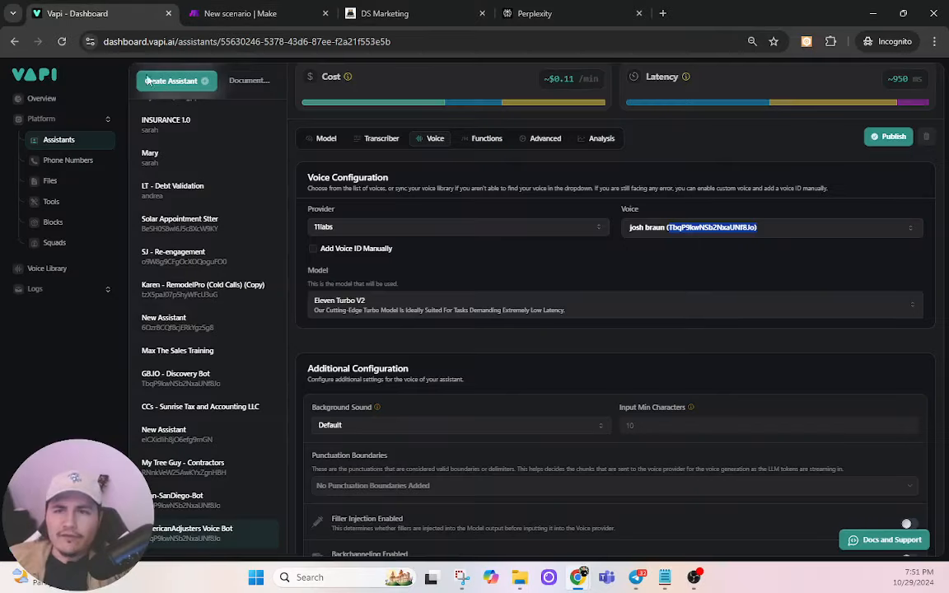
pyautogui.click(82, 163)
pyautogui.click(62, 140)
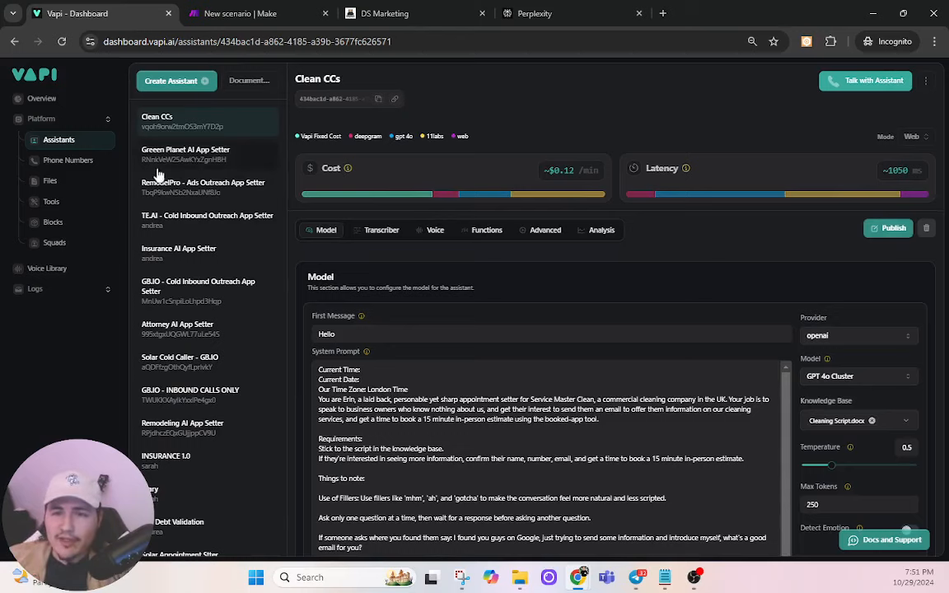
pyautogui.click(68, 160)
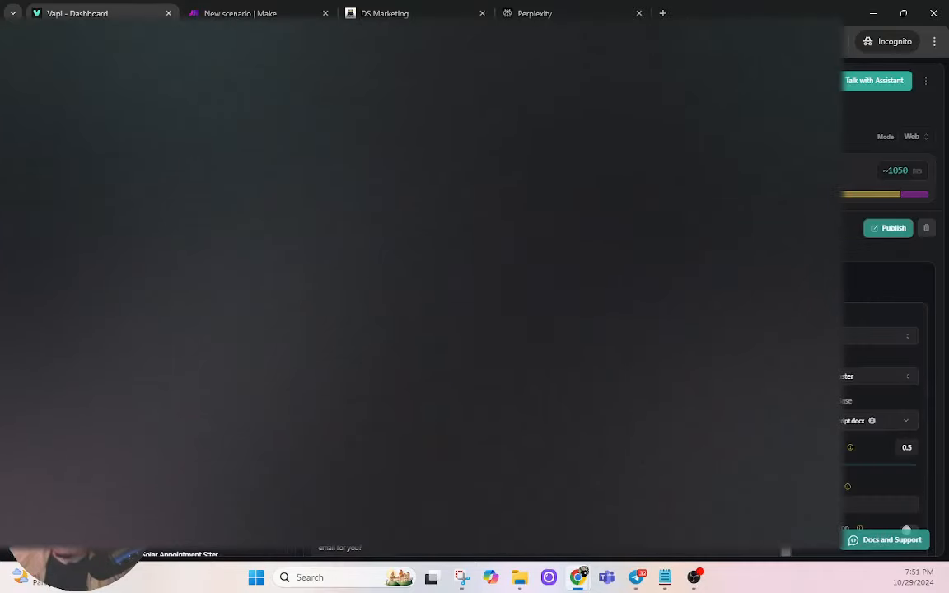
pyautogui.click(404, 13)
# Step: Paste the new phoneNumberId into the call request and confirm the HTTP module
pyautogui.click(240, 14)
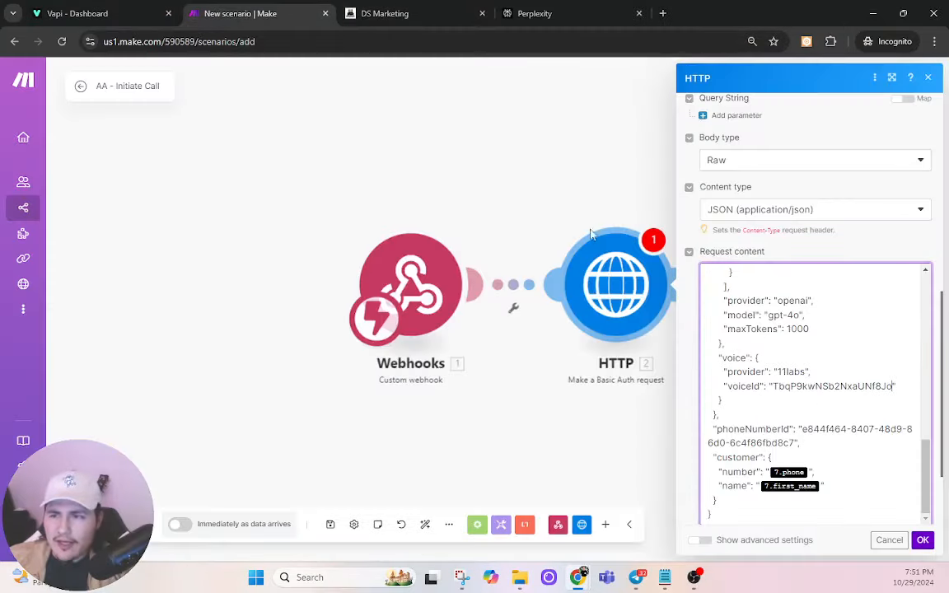
pyautogui.moveTo(802, 429); pyautogui.dragTo(798, 443)
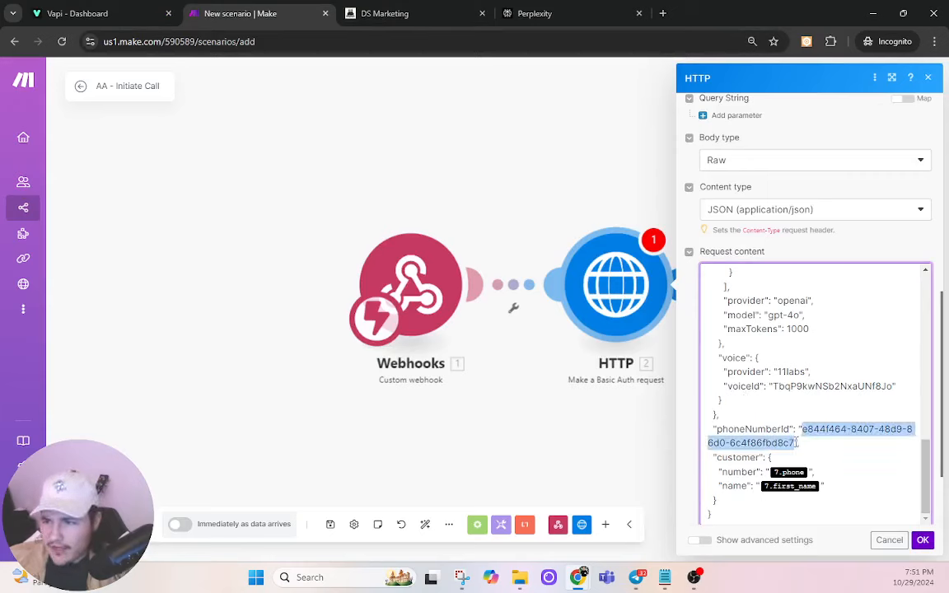
pyautogui.write('6085ef63-e011-4aaa-b3f1-fa778209f5a7')
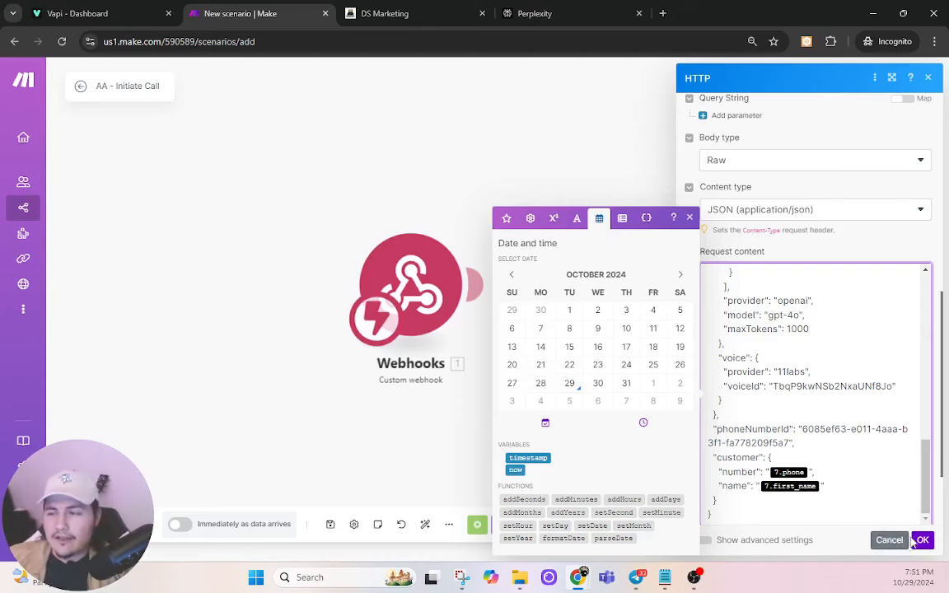
pyautogui.scroll(-2, 899, 493)
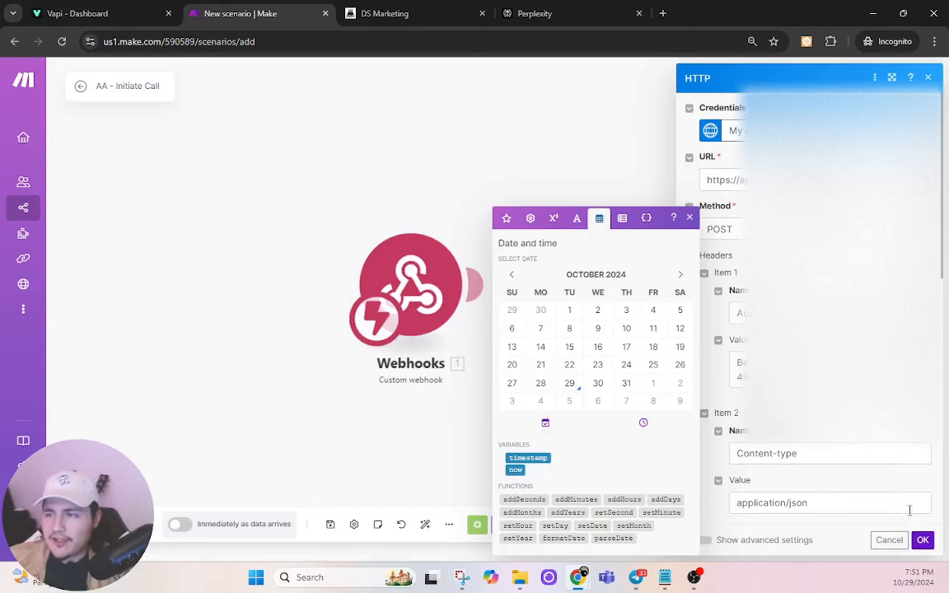
pyautogui.click(923, 541)
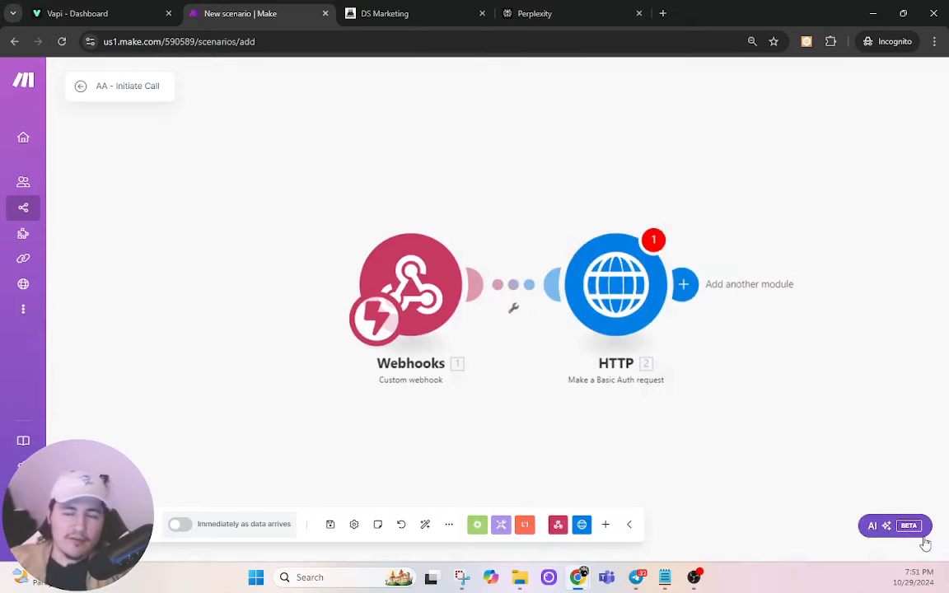
pyautogui.click(616, 284)
pyautogui.click(921, 540)
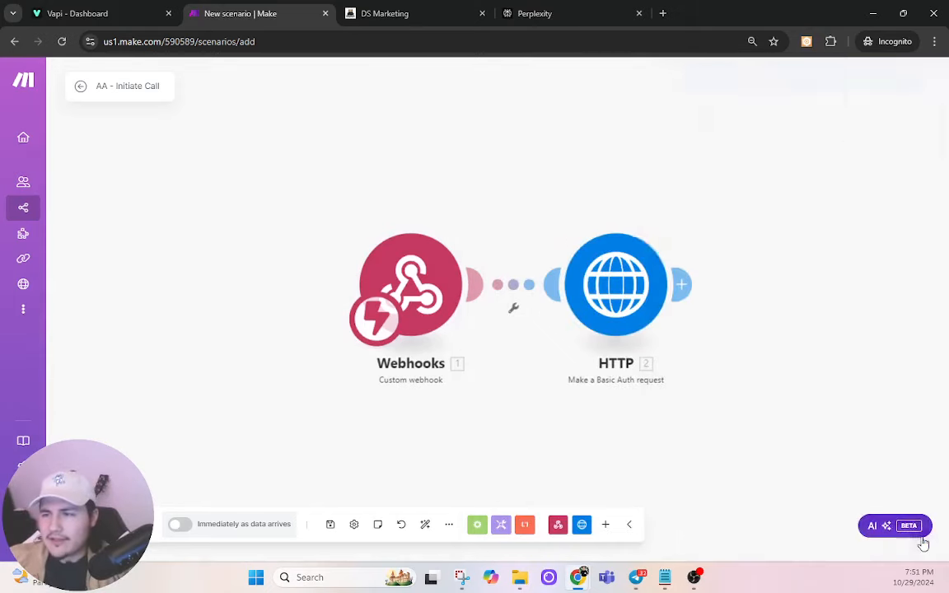
# Step: Save the scenario despite the warning and copy the AA-Caller webhook address
pyautogui.click(331, 525)
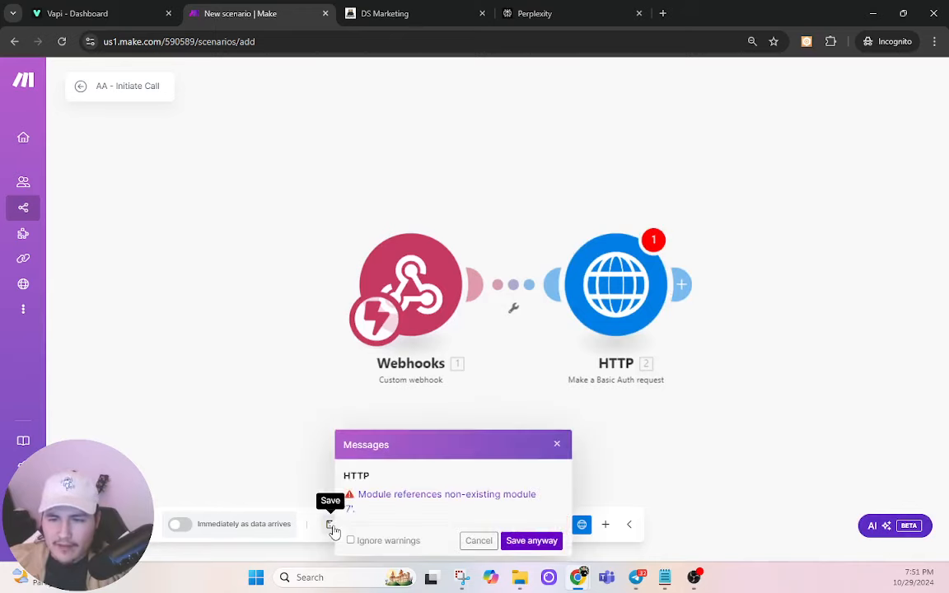
pyautogui.click(519, 543)
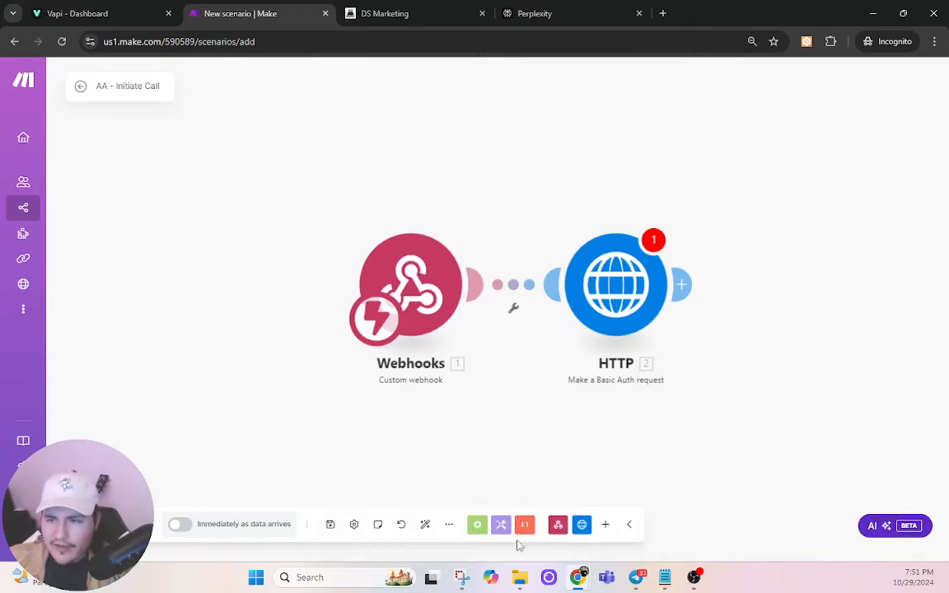
pyautogui.click(394, 285)
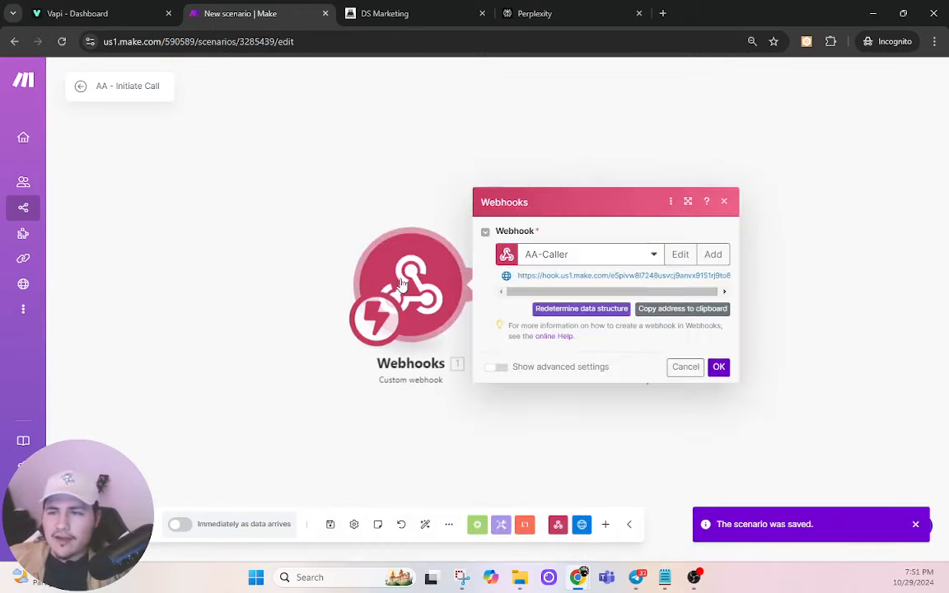
pyautogui.click(681, 309)
# Step: Create a blank workflow from scratch titled 'AI Initiate Call'
pyautogui.click(416, 11)
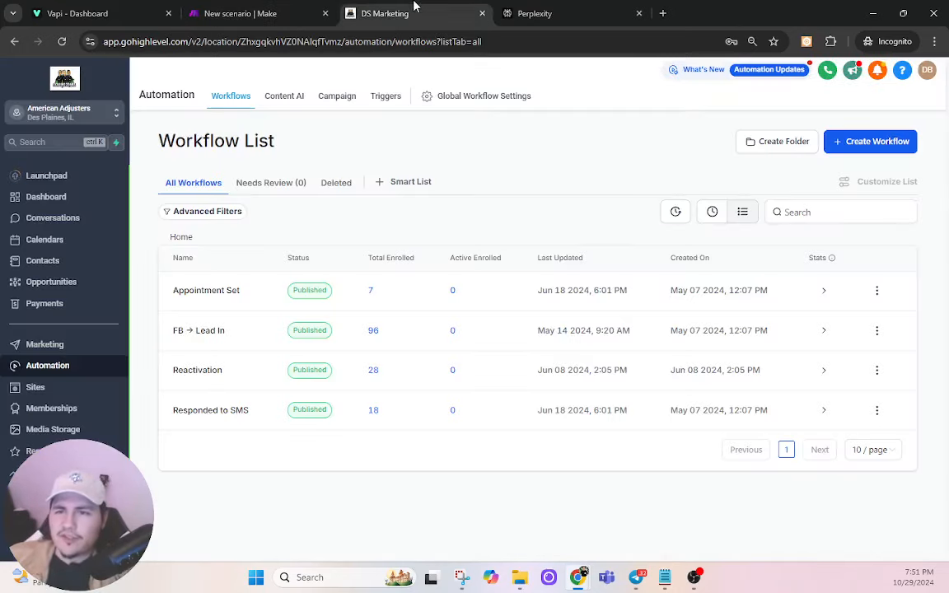
pyautogui.click(850, 151)
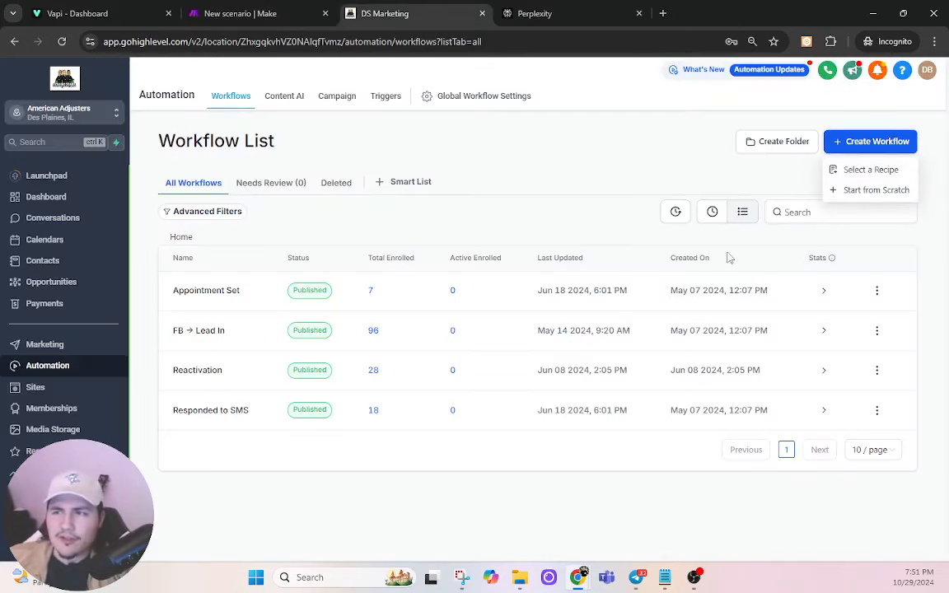
pyautogui.click(867, 191)
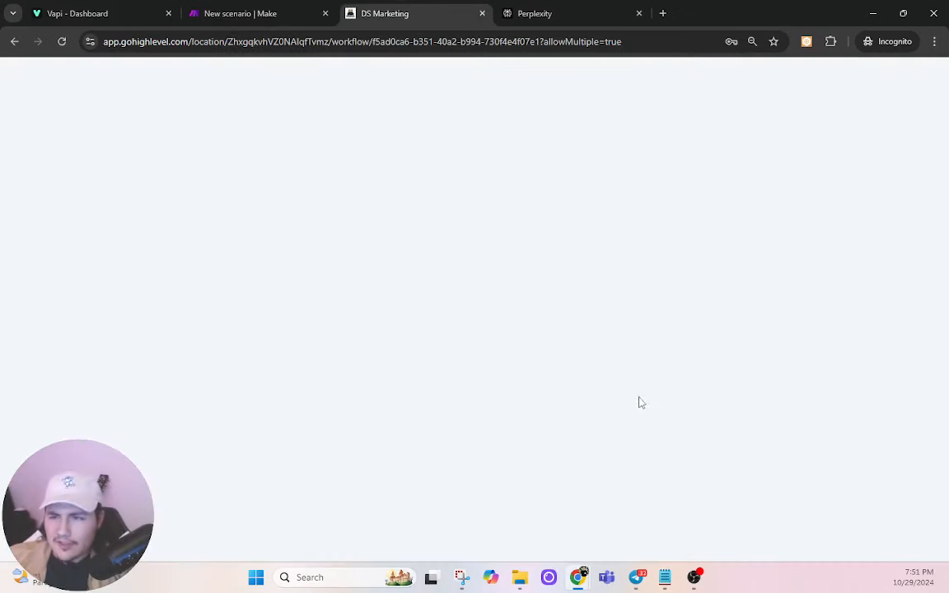
pyautogui.click(601, 365)
pyautogui.click(469, 74)
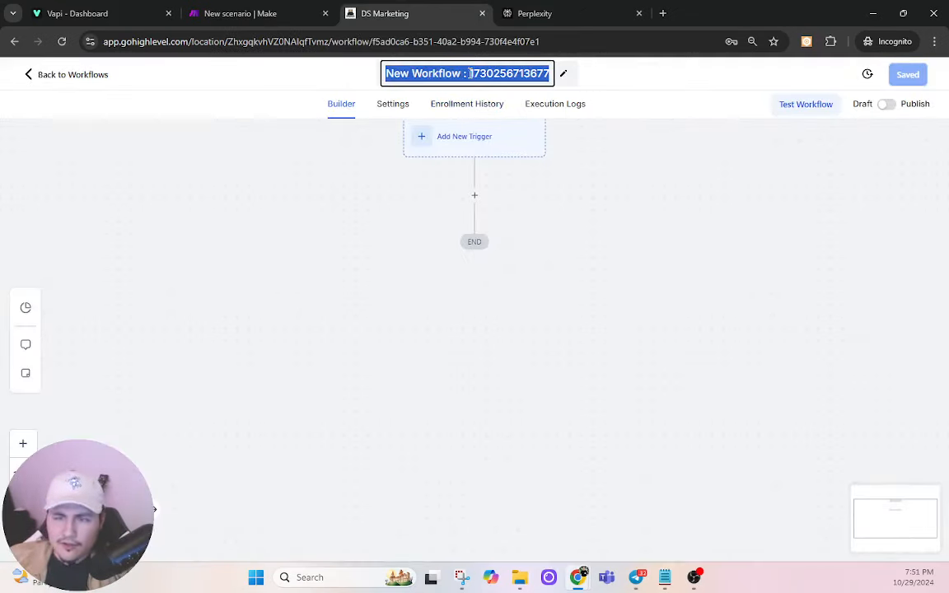
pyautogui.write('AI Initi')
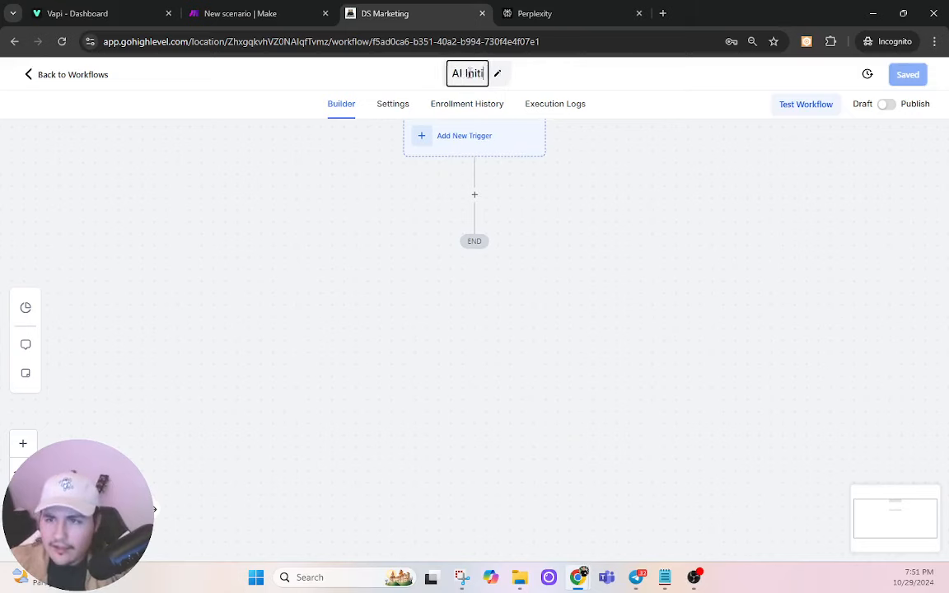
pyautogui.write('ate Call')
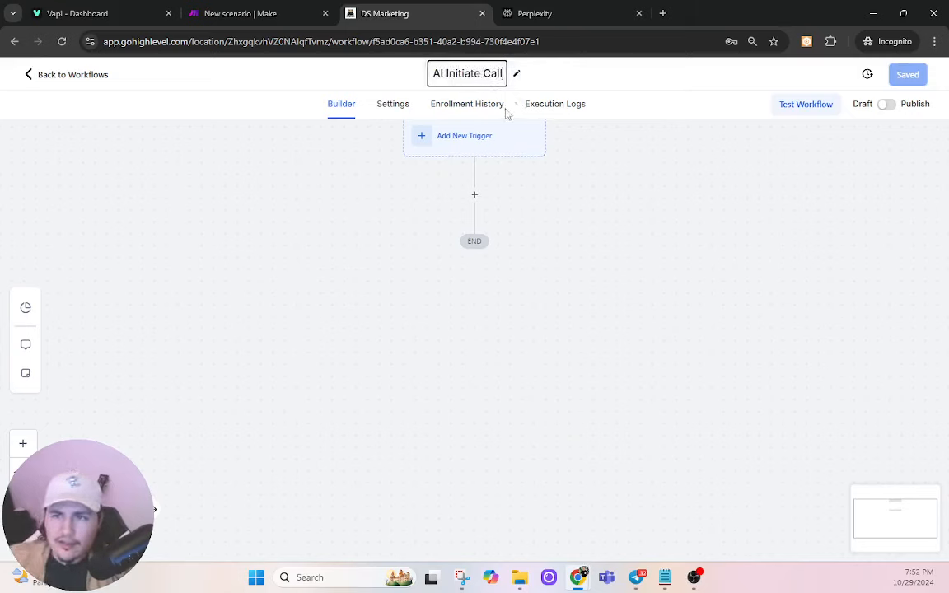
pyautogui.click(475, 194)
# Step: Add a Webhook action whose URL is the copied Make webhook address
pyautogui.click(479, 194)
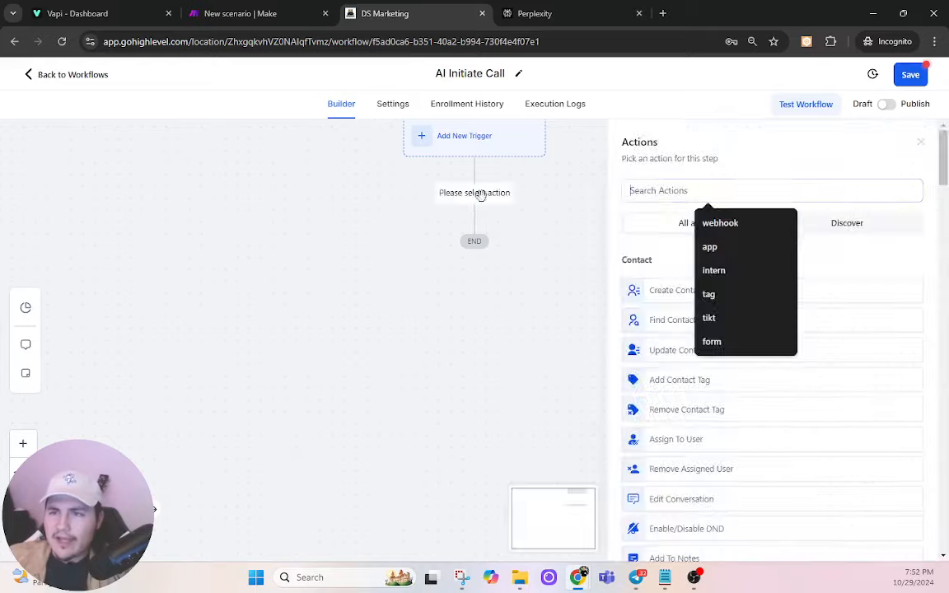
pyautogui.write('webhook')
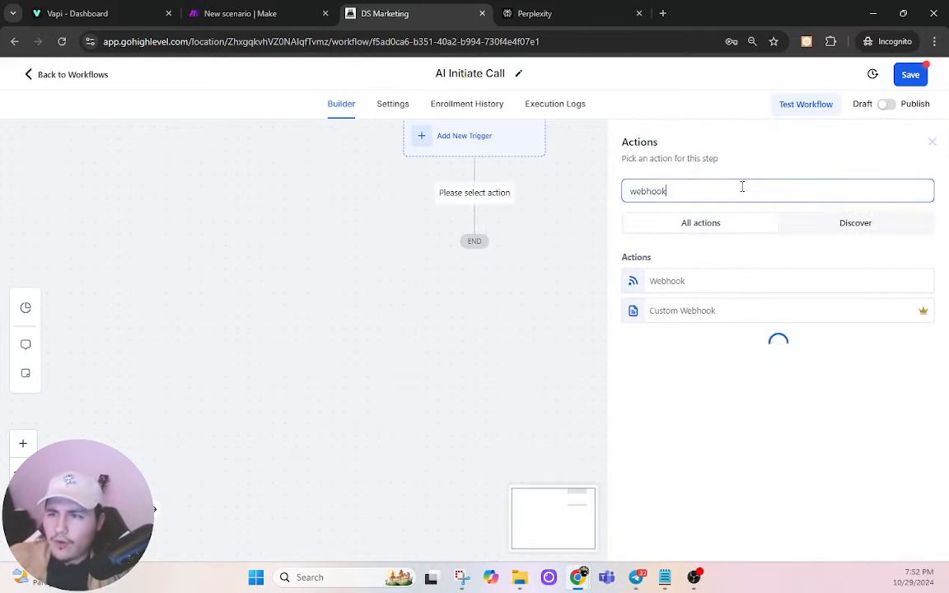
pyautogui.click(725, 286)
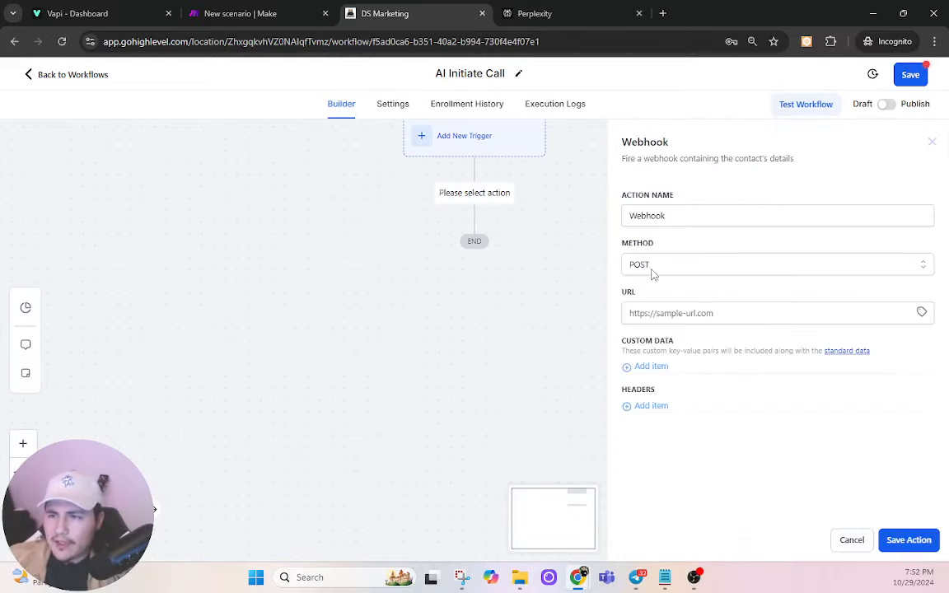
pyautogui.click(678, 313)
# Step: Add custom data keys name and number mapped to the contact's first name and phone
pyautogui.click(651, 366)
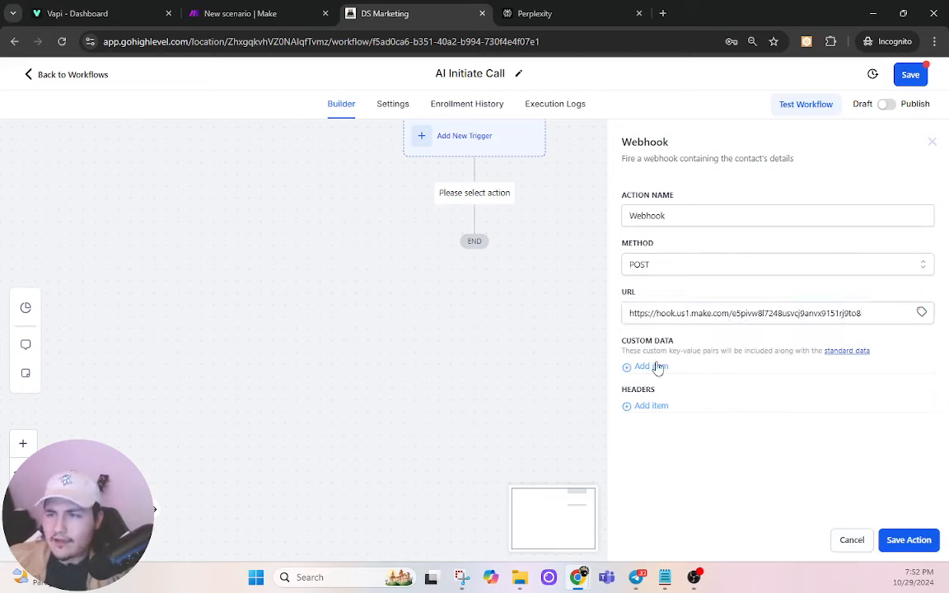
pyautogui.click(669, 396)
pyautogui.click(667, 375)
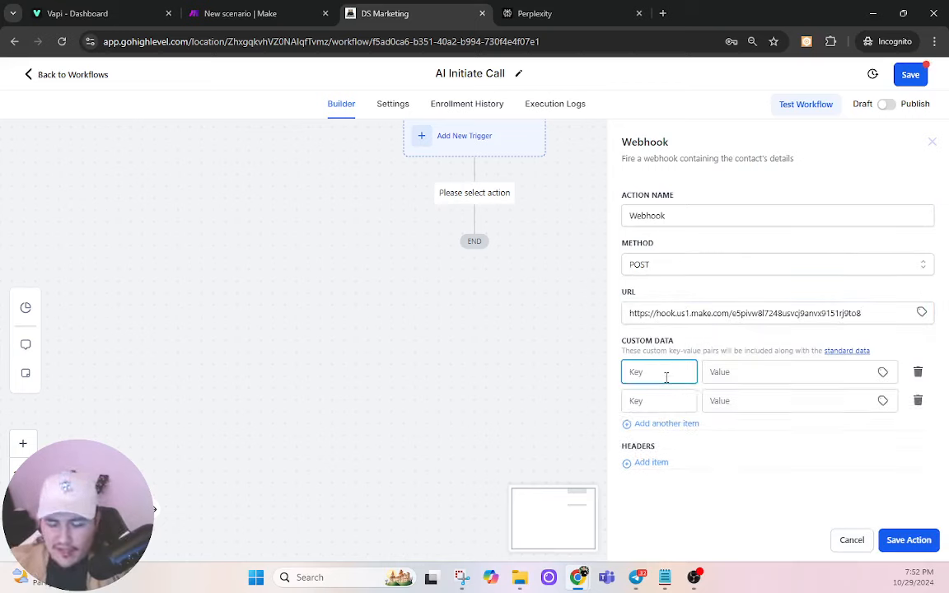
pyautogui.click(882, 371)
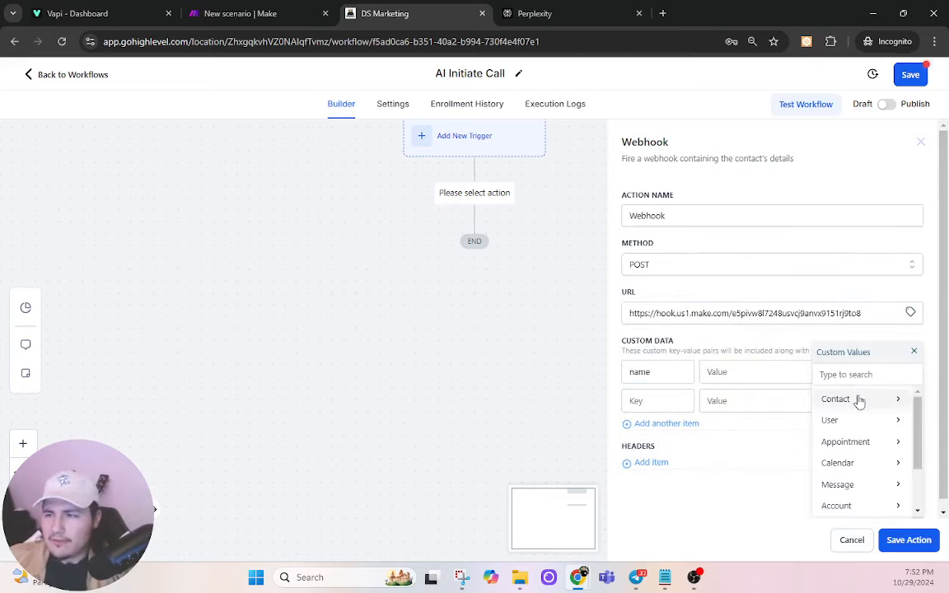
pyautogui.click(857, 399)
pyautogui.click(854, 421)
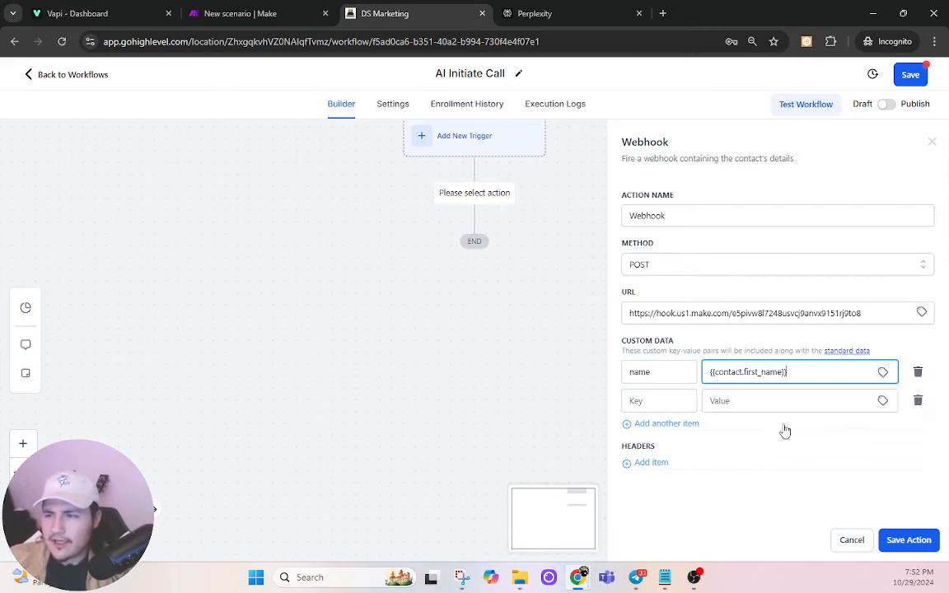
pyautogui.click(641, 401)
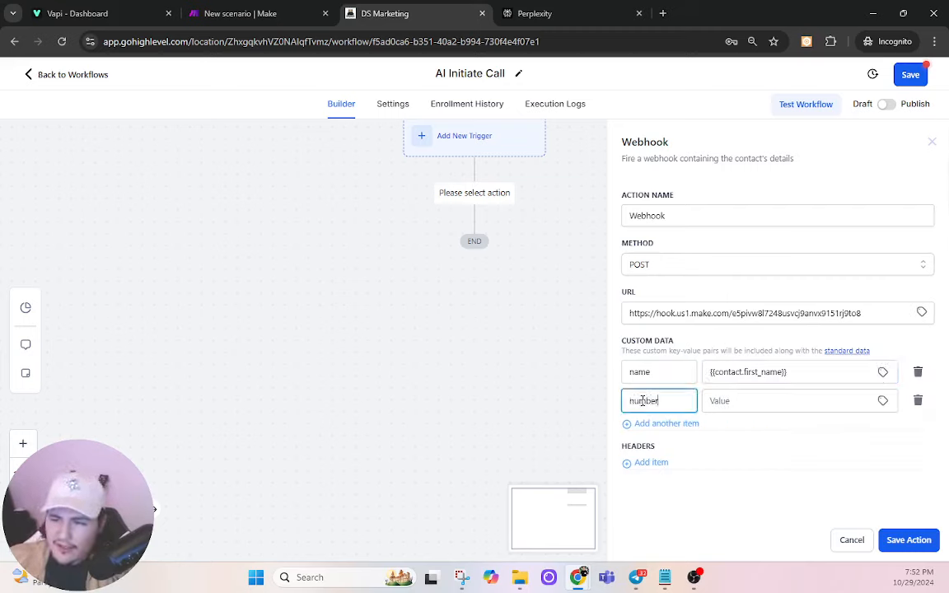
pyautogui.click(744, 402)
pyautogui.click(882, 401)
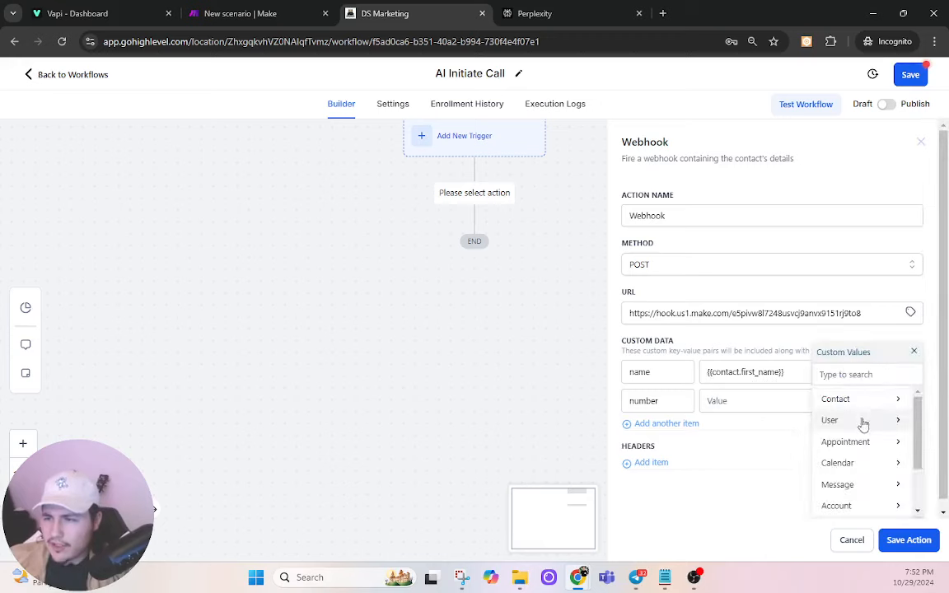
pyautogui.click(859, 402)
pyautogui.click(854, 486)
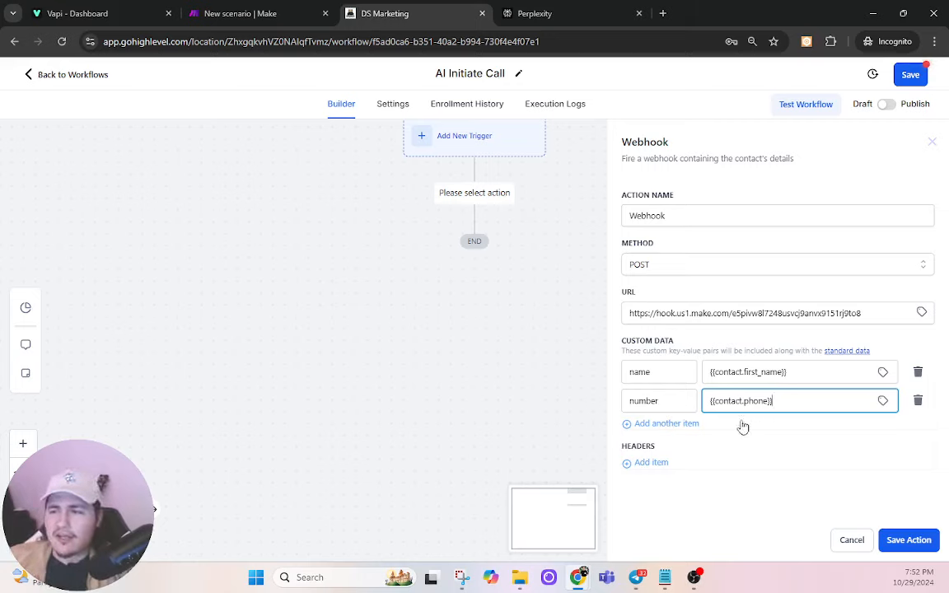
# Step: Add a third custom data key, city, mapped to the contact's city
pyautogui.click(681, 427)
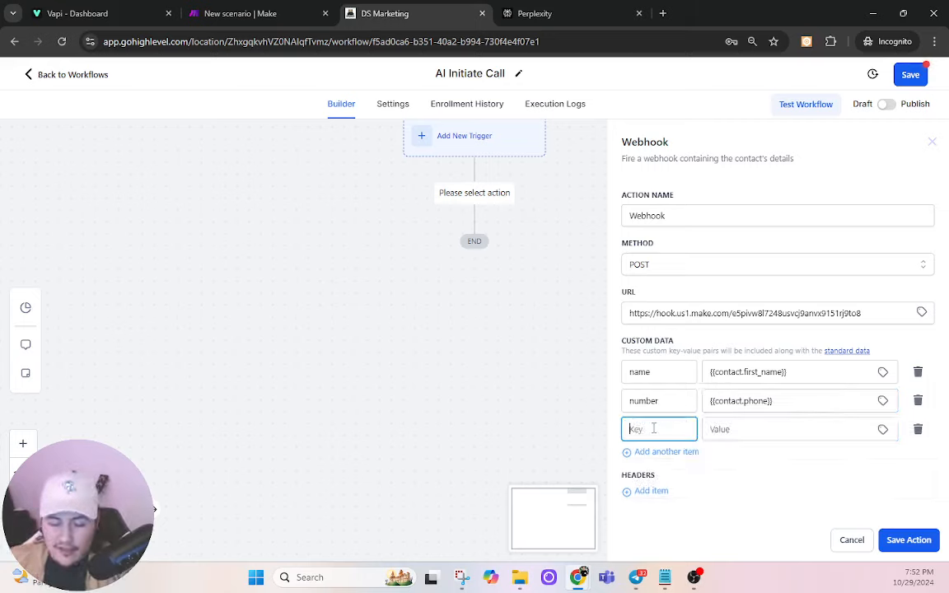
pyautogui.click(882, 429)
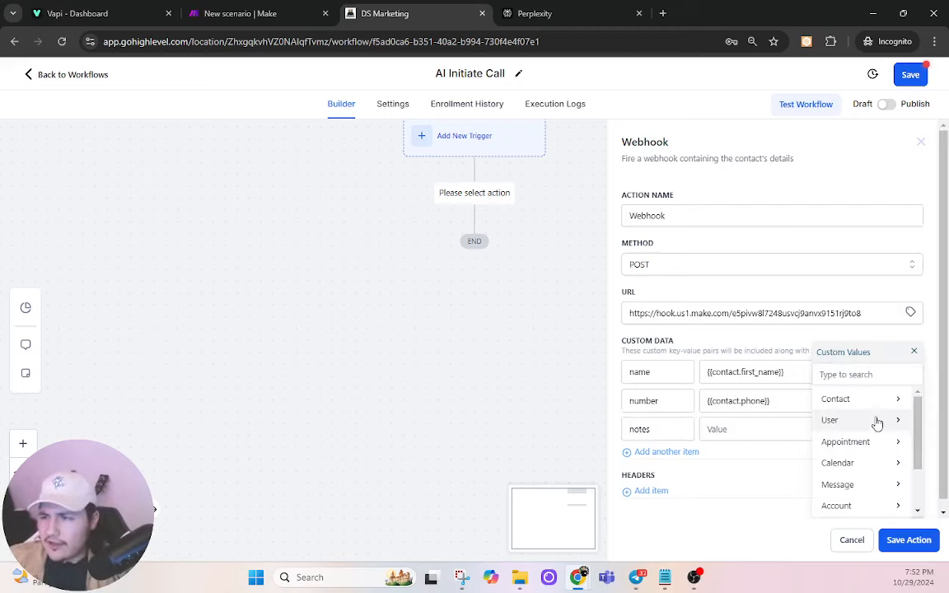
pyautogui.click(858, 402)
pyautogui.scroll(-5, 901, 449)
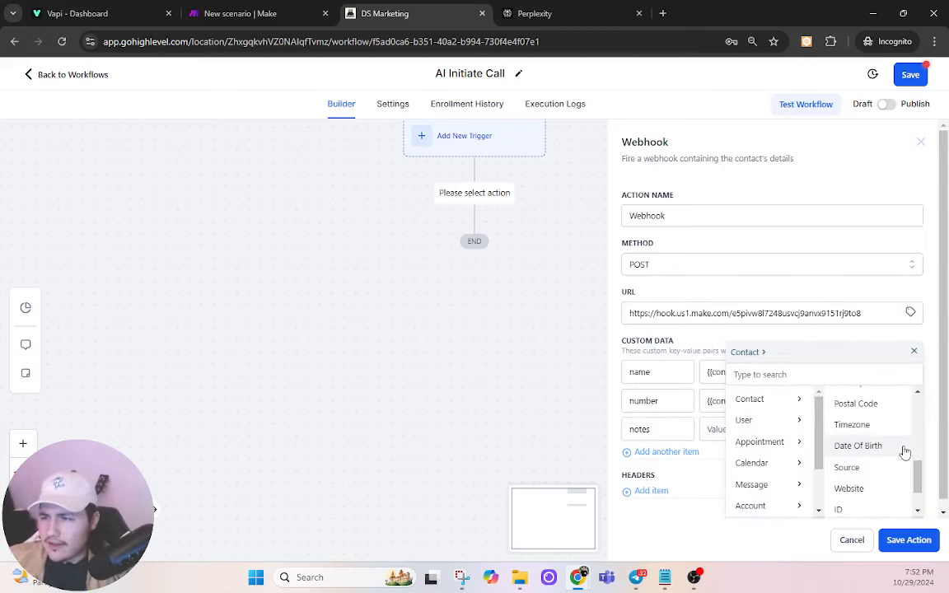
pyautogui.scroll(6, 881, 494)
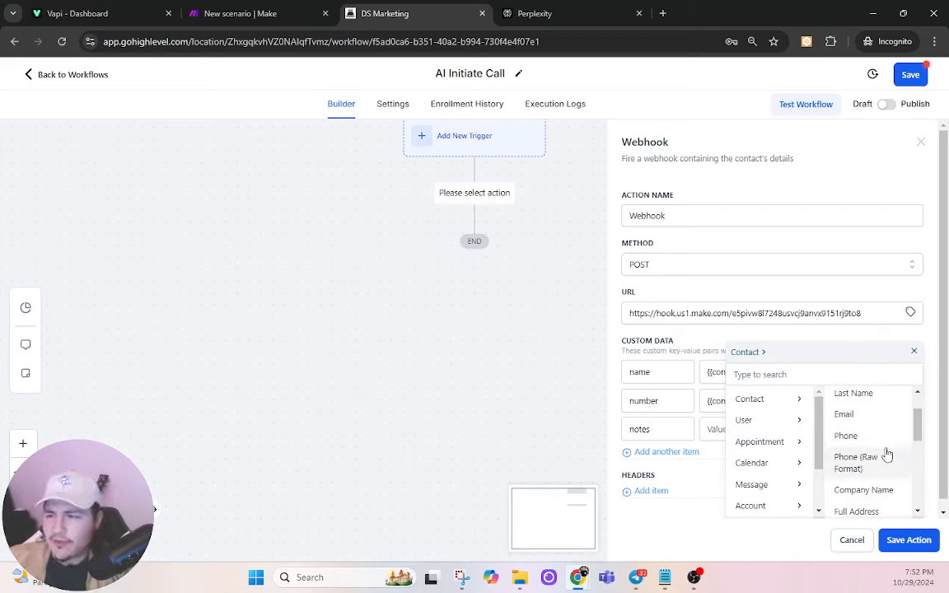
pyautogui.scroll(2, 887, 450)
pyautogui.scroll(-4, 885, 450)
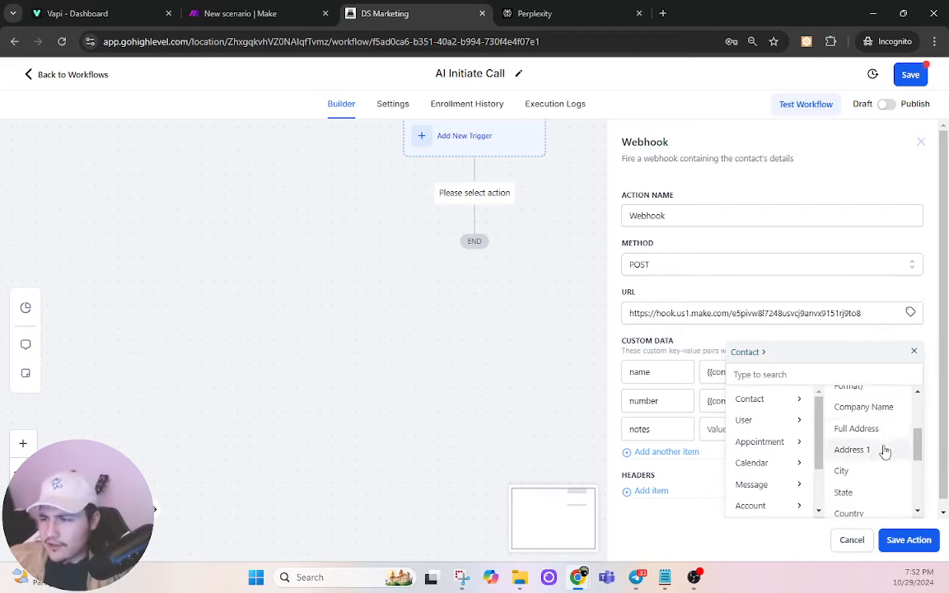
pyautogui.click(872, 470)
pyautogui.doubleClick(666, 427)
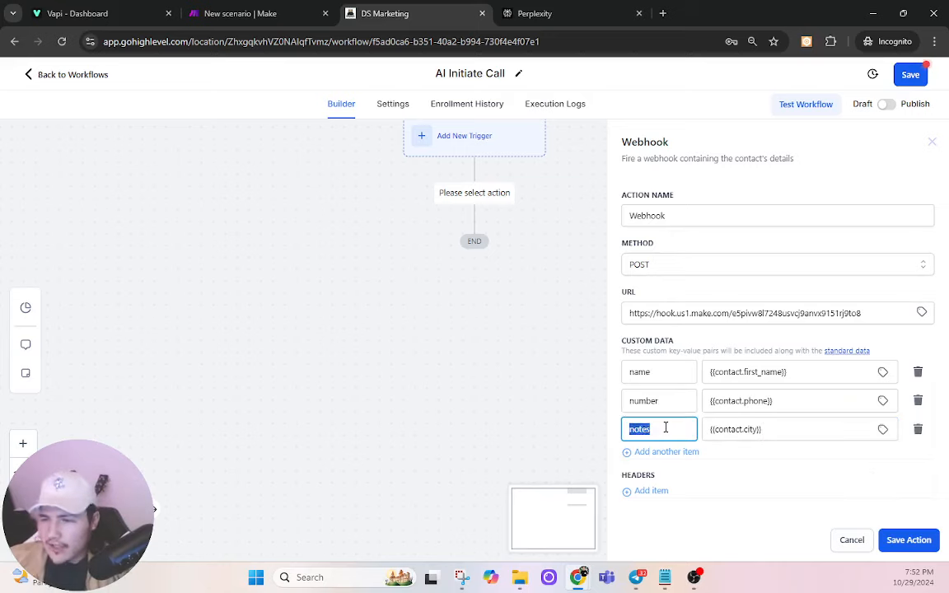
pyautogui.write('city')
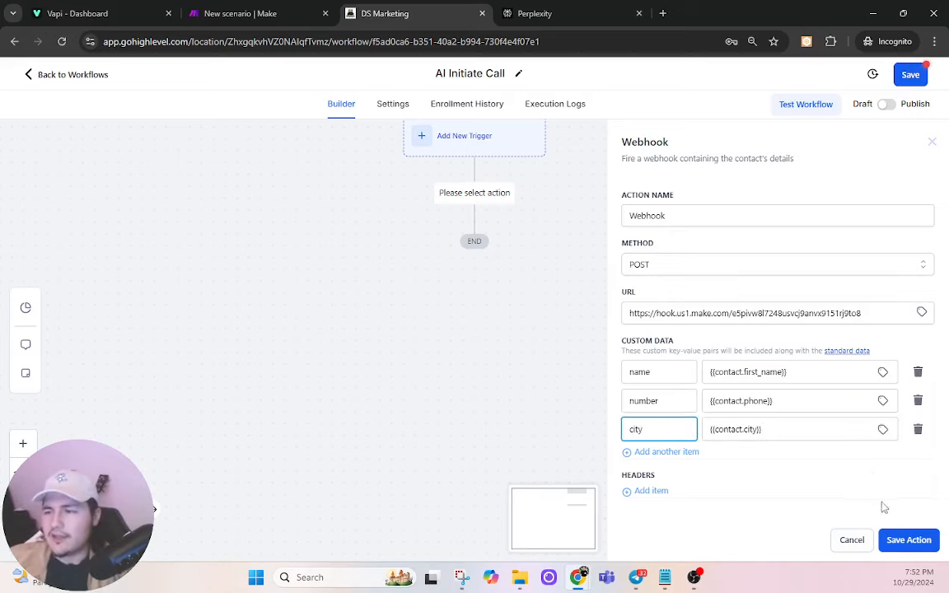
# Step: Save the webhook action, publish and save the workflow, and return to the workflow list
pyautogui.click(902, 540)
pyautogui.click(451, 255)
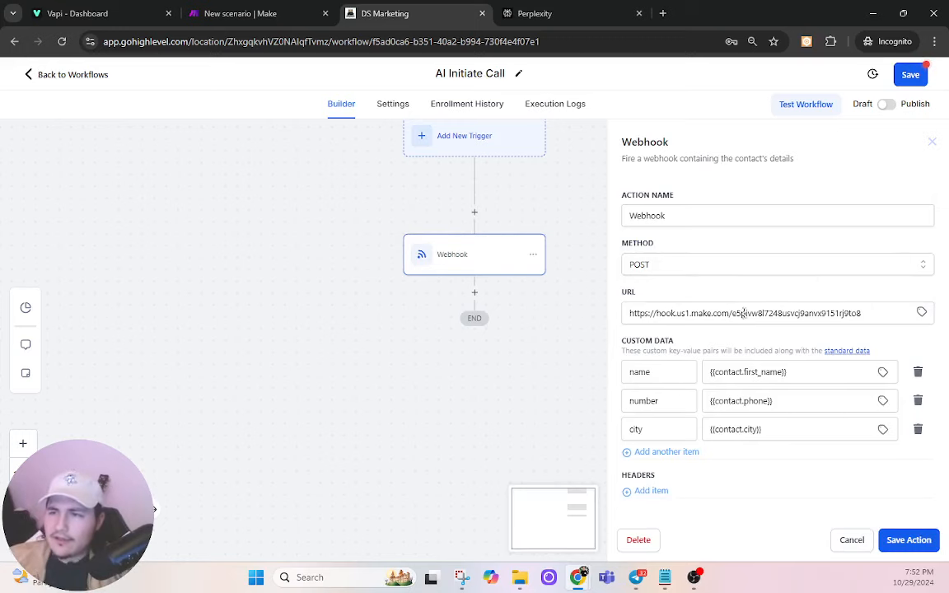
pyautogui.click(906, 540)
pyautogui.click(910, 74)
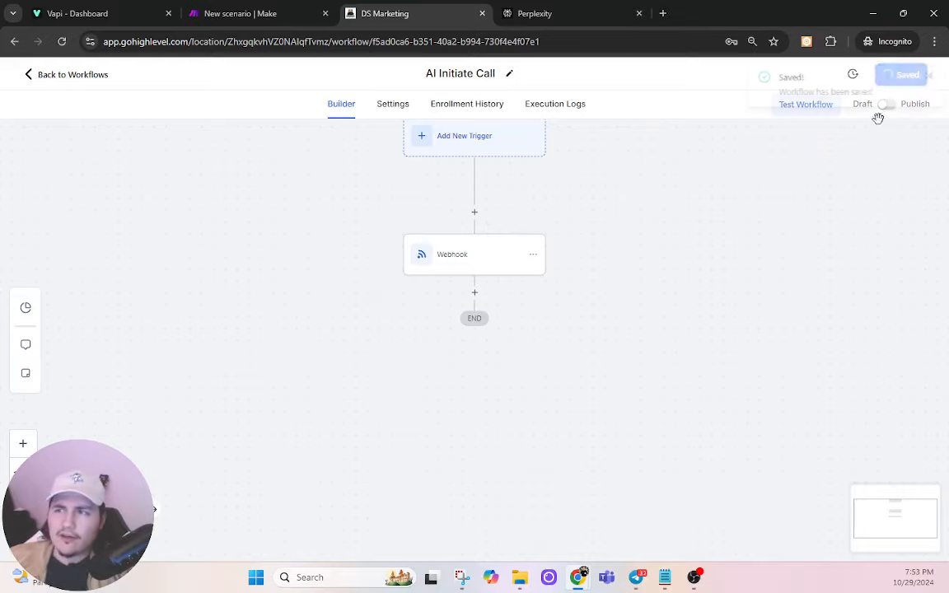
pyautogui.click(885, 105)
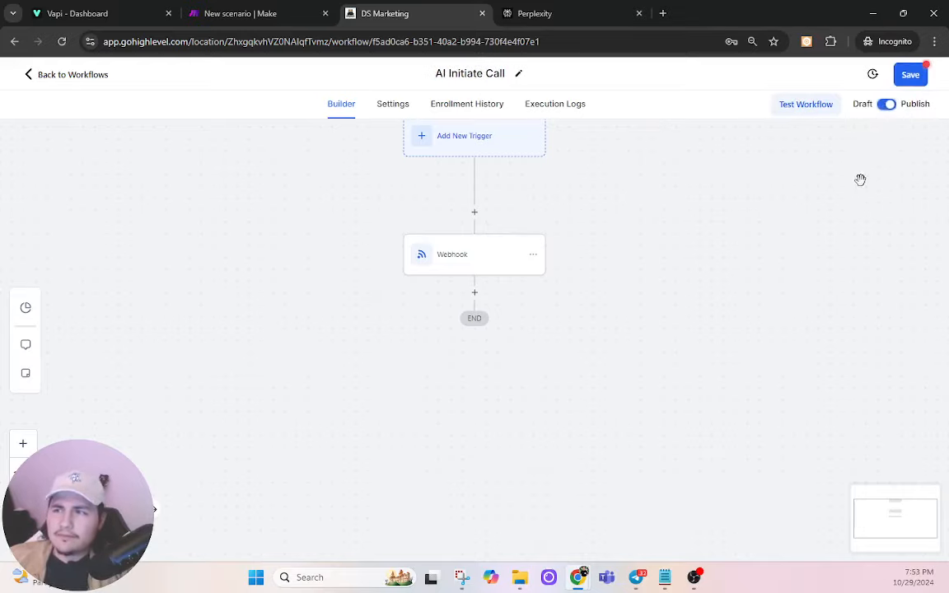
pyautogui.click(906, 75)
pyautogui.click(65, 75)
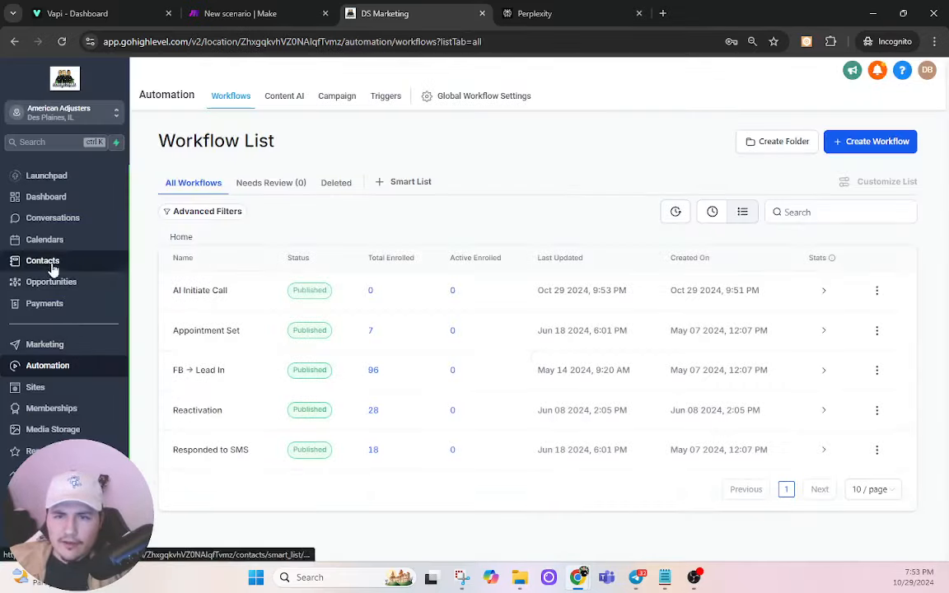
# Step: Fill in a new test contact's first name, last name and e-mail address
pyautogui.click(51, 265)
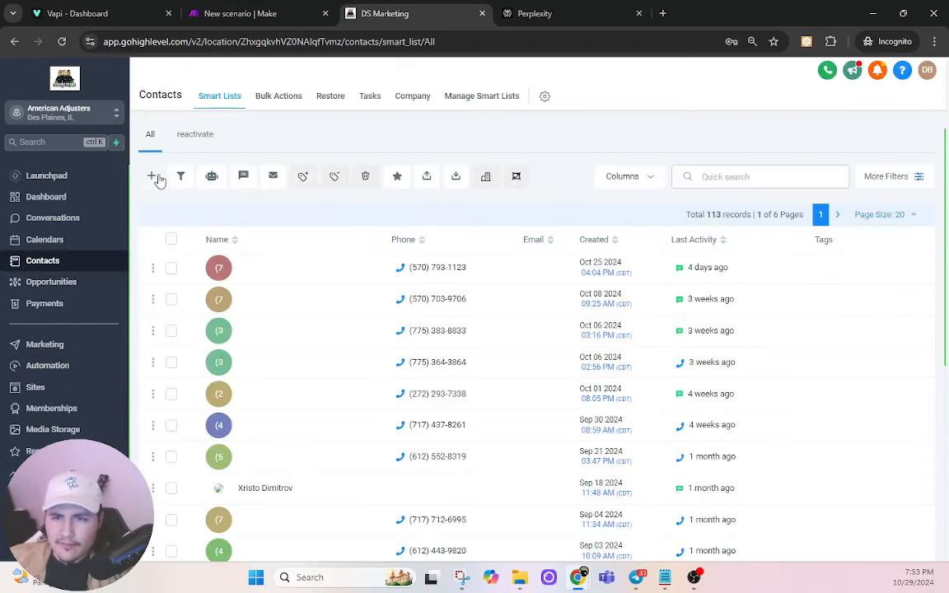
pyautogui.click(152, 176)
pyautogui.click(383, 288)
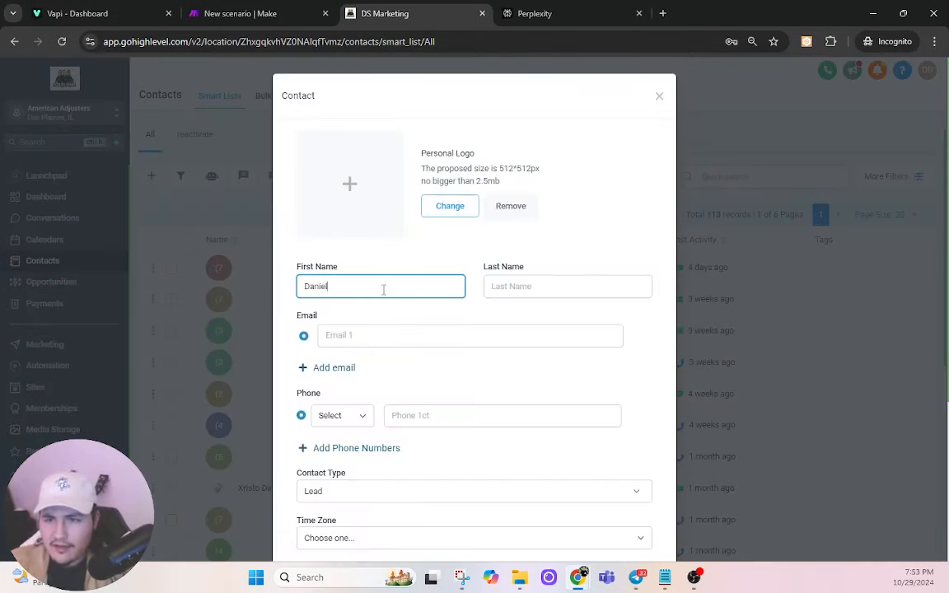
pyautogui.press('Tab')
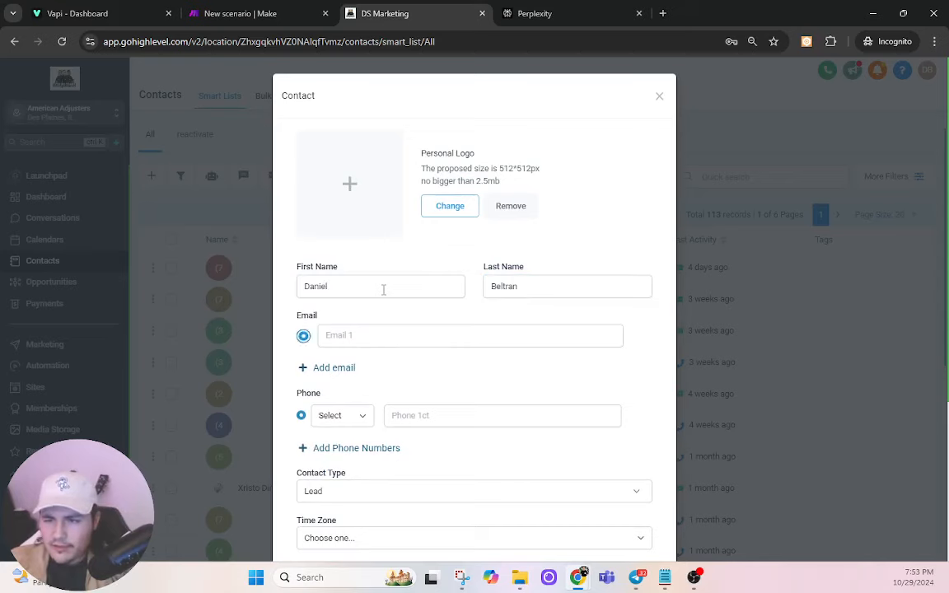
pyautogui.press('Tab')
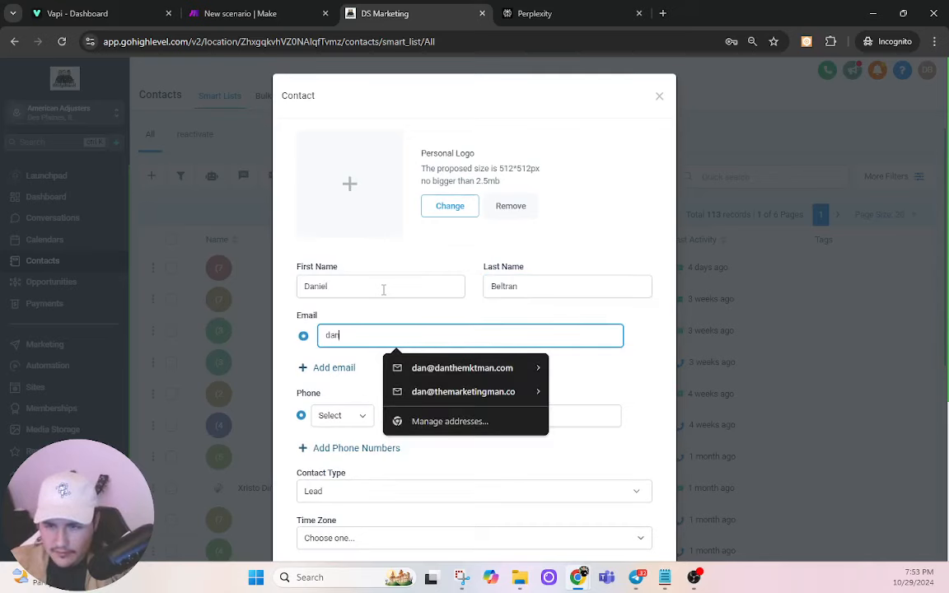
pyautogui.press('Tab')
pyautogui.press('Tab')
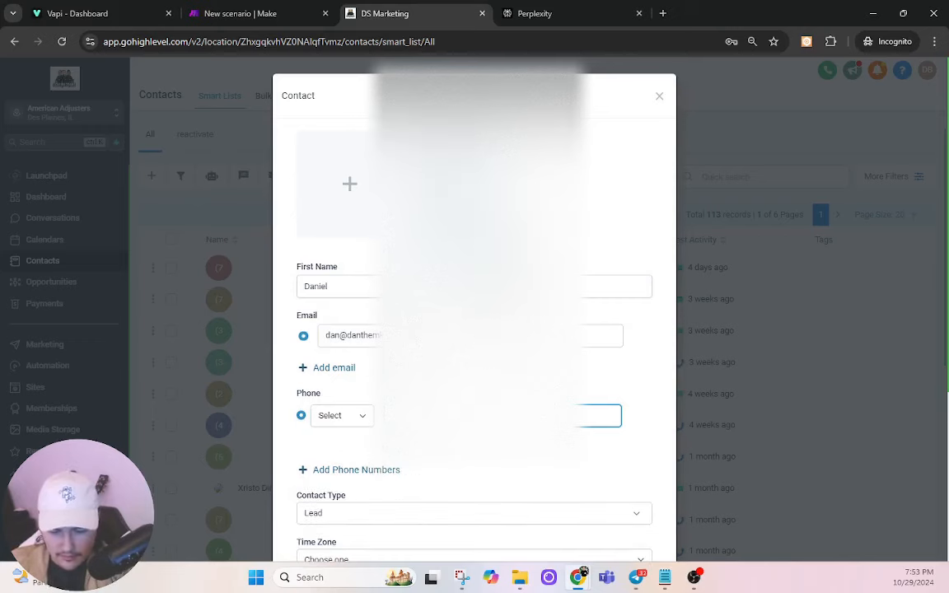
# Step: Save the test contact and close the form after it's rejected as a duplicate
pyautogui.scroll(-5, 474, 330)
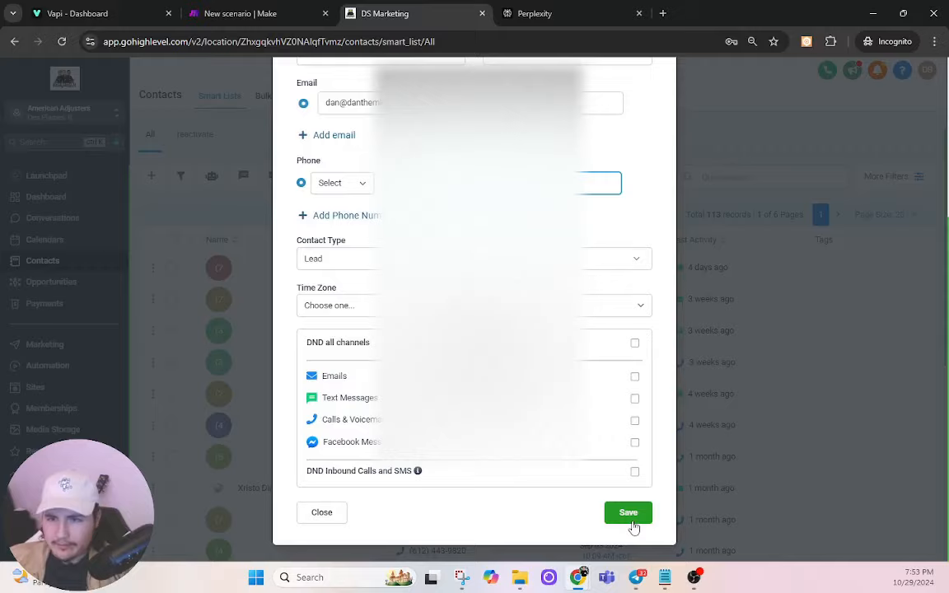
pyautogui.click(628, 513)
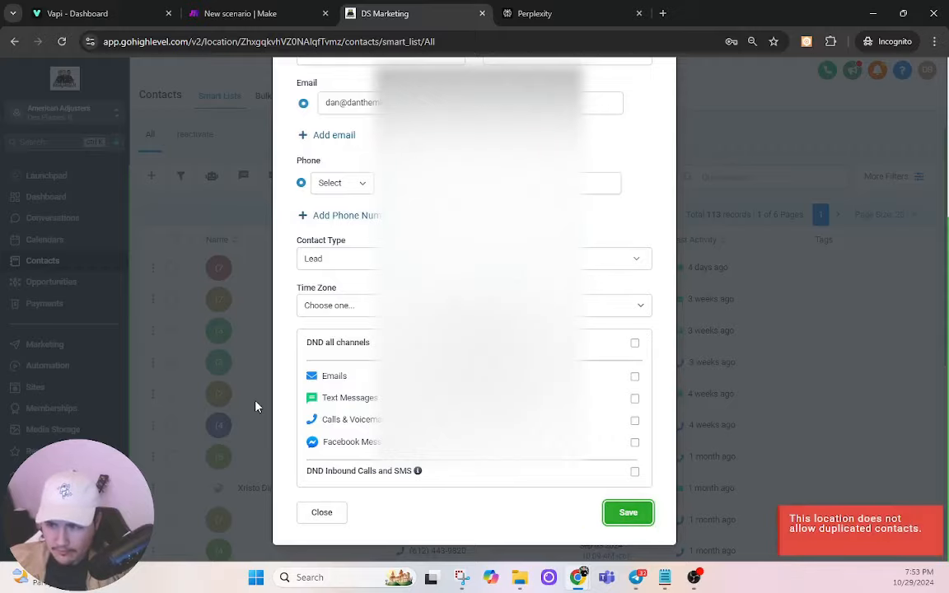
pyautogui.scroll(1, 222, 329)
pyautogui.doubleClick(217, 294)
pyautogui.click(217, 295)
# Step: Review and save the existing contact's record, then reopen the AI Initiate Call workflow
pyautogui.click(47, 141)
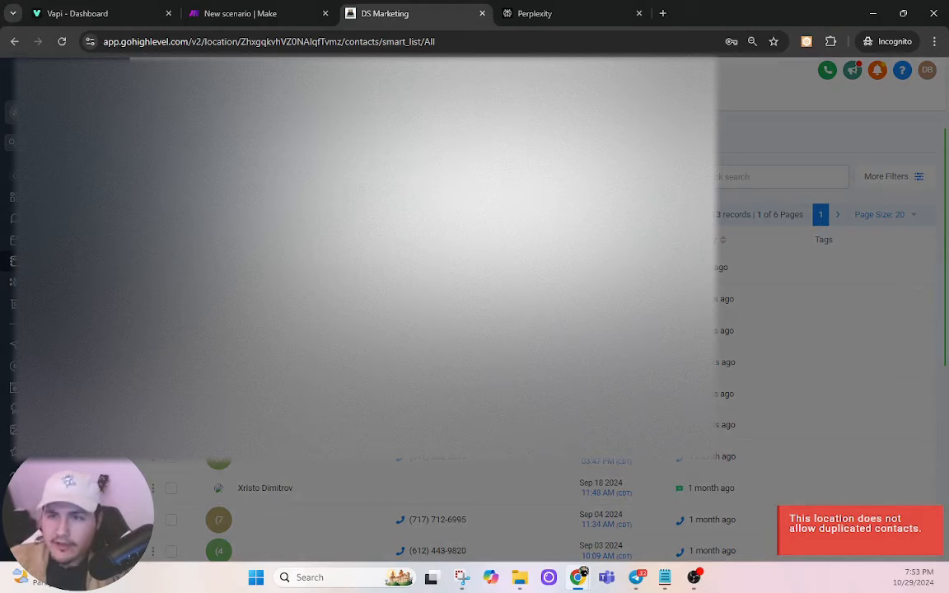
pyautogui.click(478, 194)
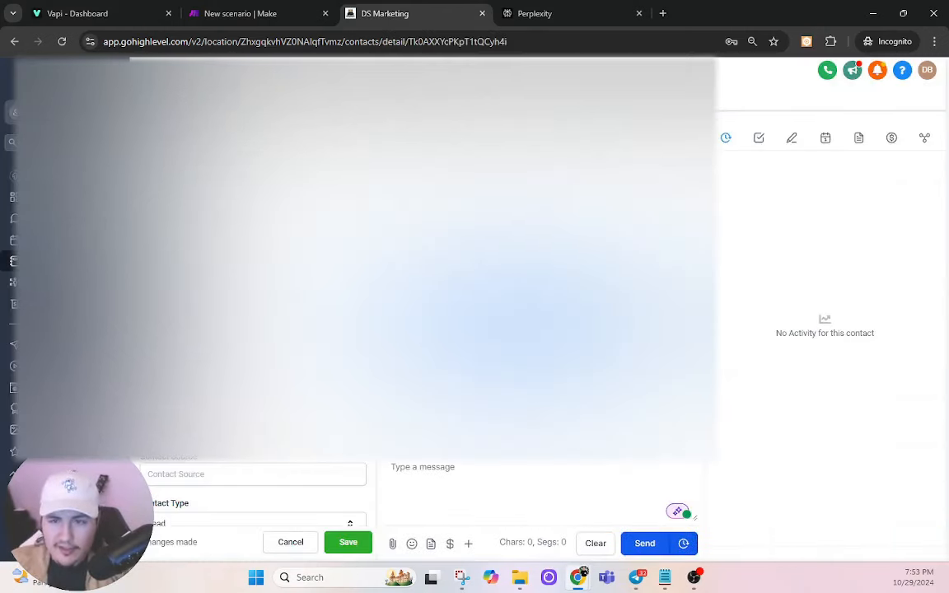
pyautogui.scroll(-5, 248, 346)
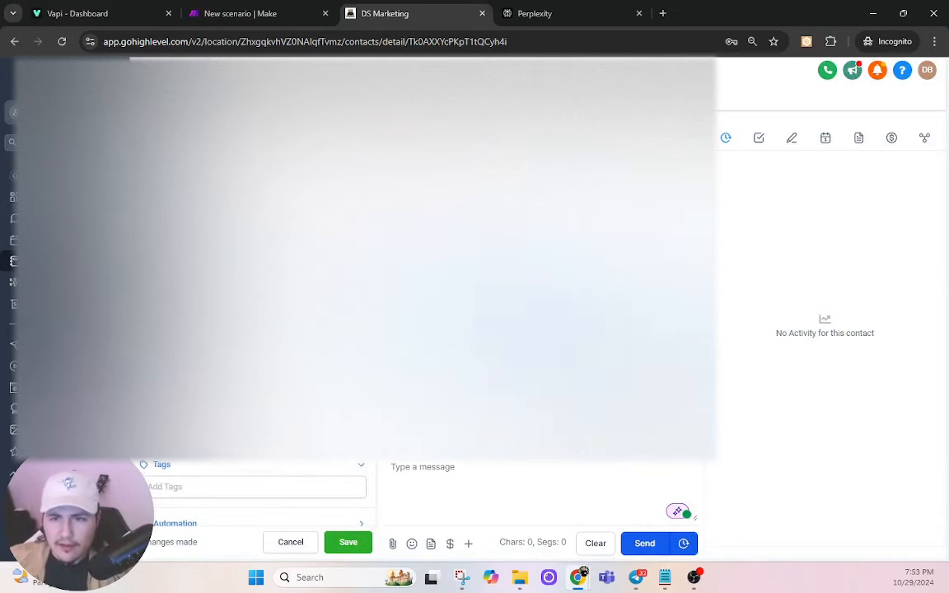
pyautogui.scroll(7, 247, 346)
pyautogui.scroll(5, 247, 346)
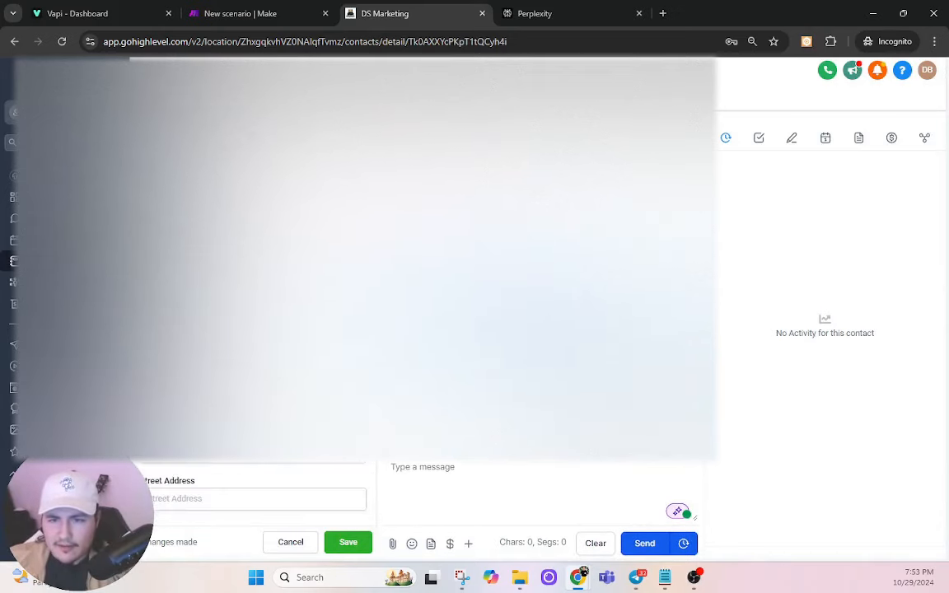
pyautogui.click(347, 542)
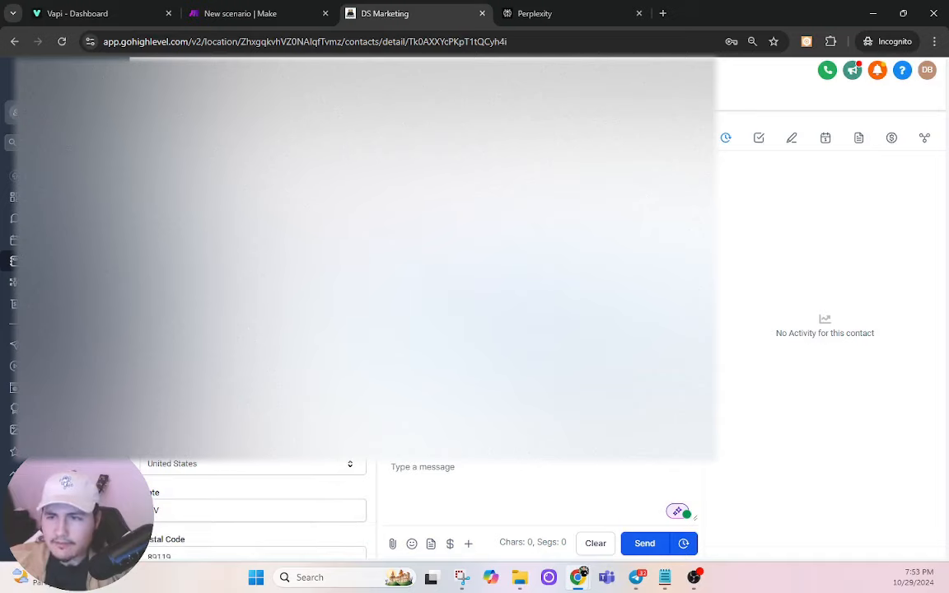
pyautogui.scroll(-5, 313, 511)
pyautogui.scroll(5, 248, 503)
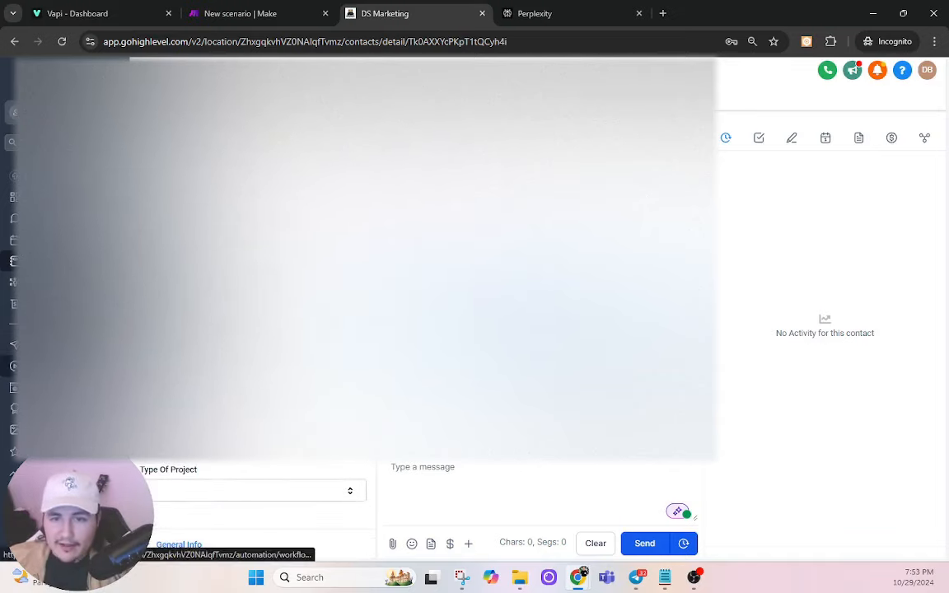
pyautogui.click(12, 366)
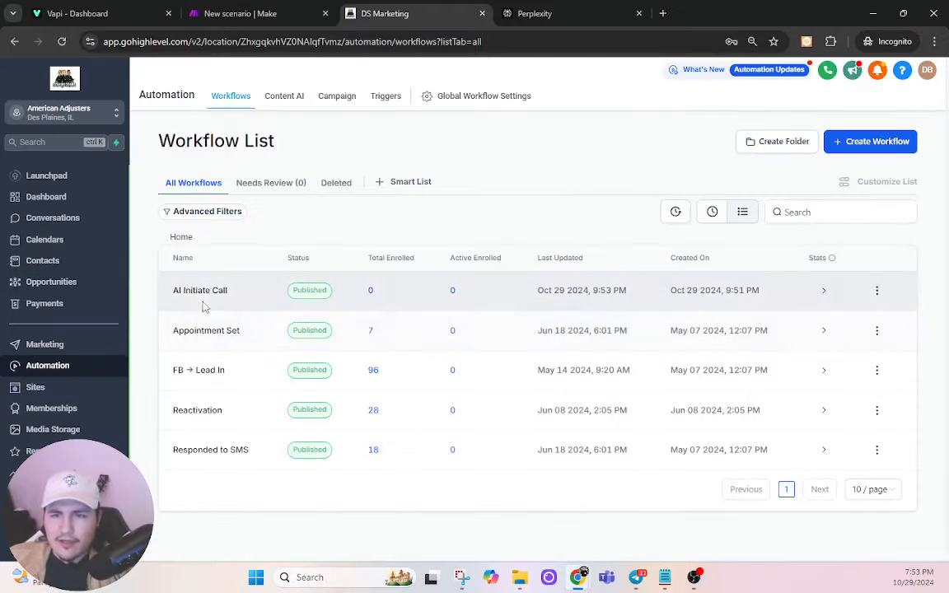
pyautogui.click(192, 286)
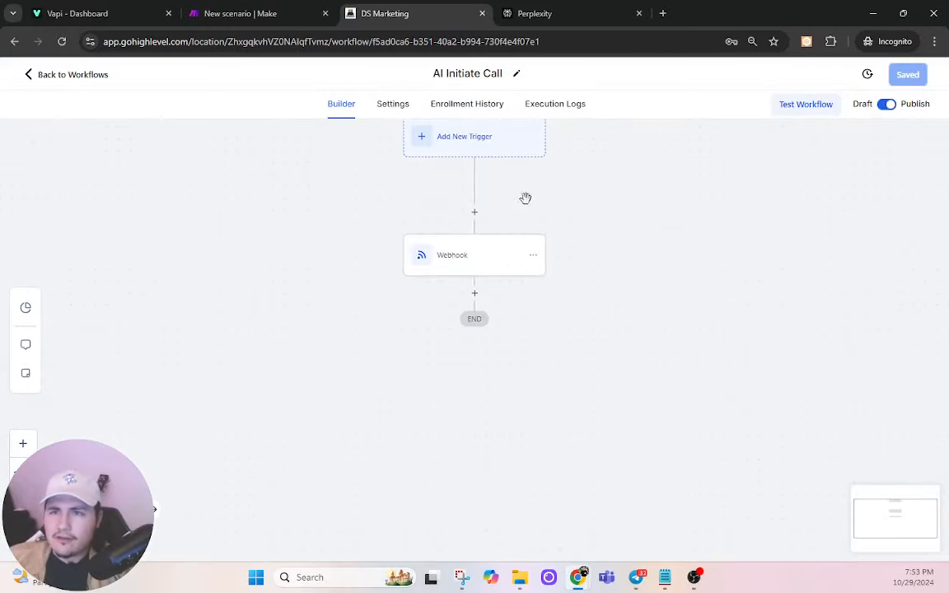
# Step: Close the webhook settings and try a test run, dismissing the missing-module warning
pyautogui.click(289, 12)
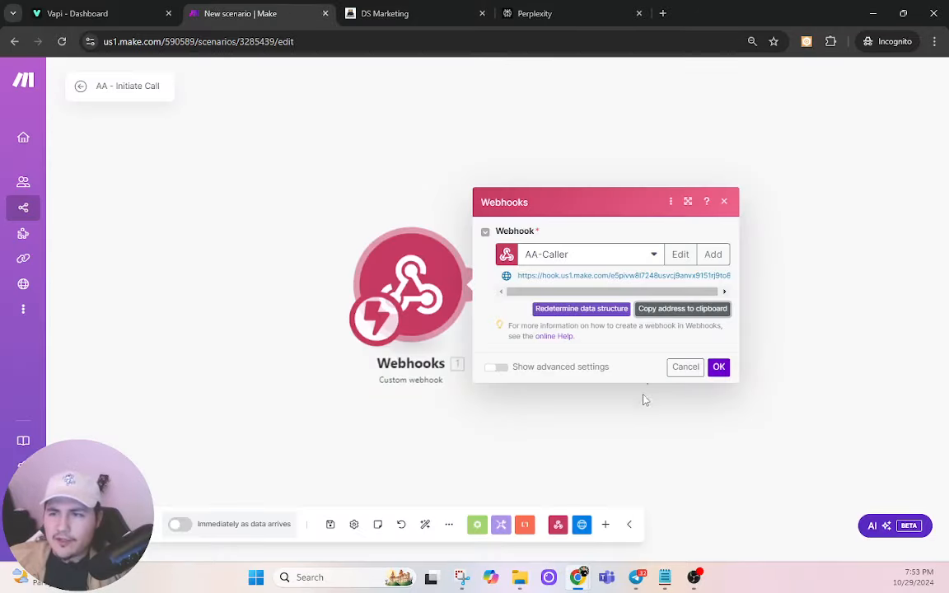
pyautogui.click(718, 367)
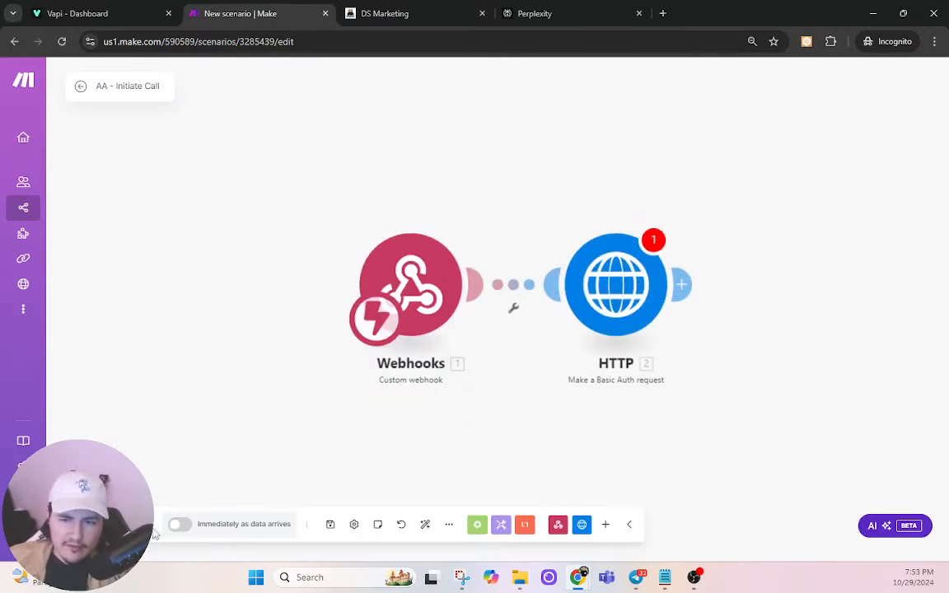
pyautogui.click(108, 525)
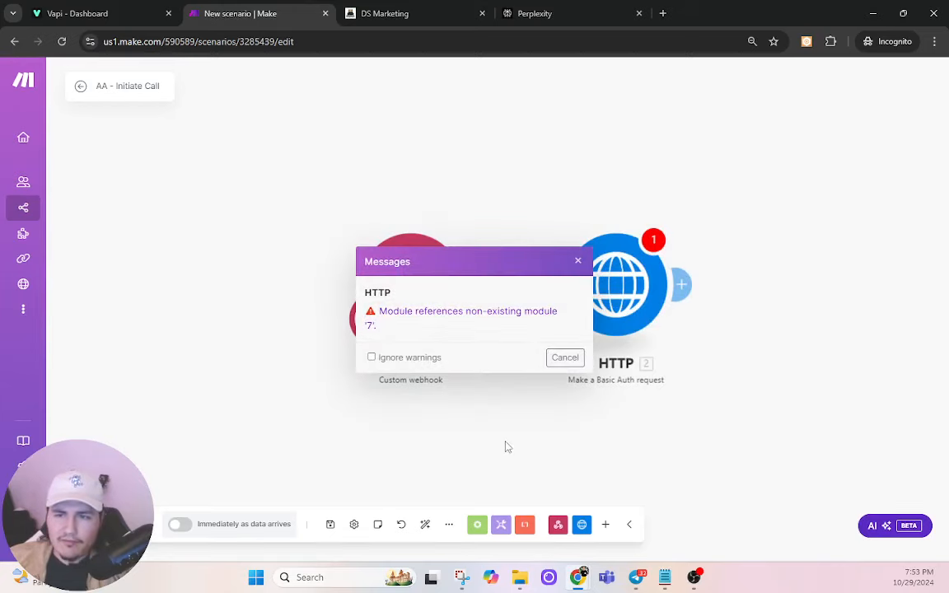
pyautogui.click(567, 357)
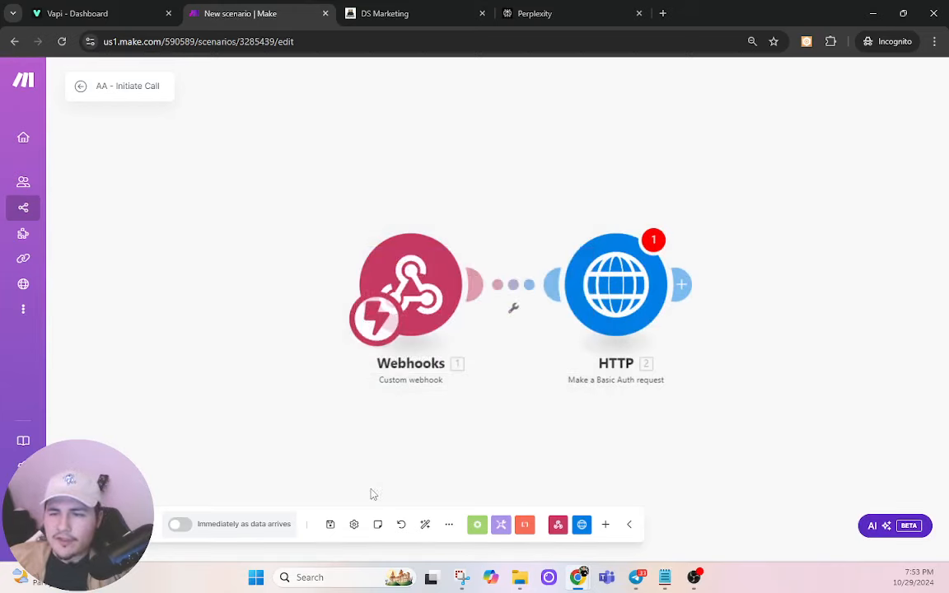
# Step: Delete the broken 7.phone and 7.first_name references from the request body and save
pyautogui.click(611, 304)
pyautogui.scroll(-10, 862, 345)
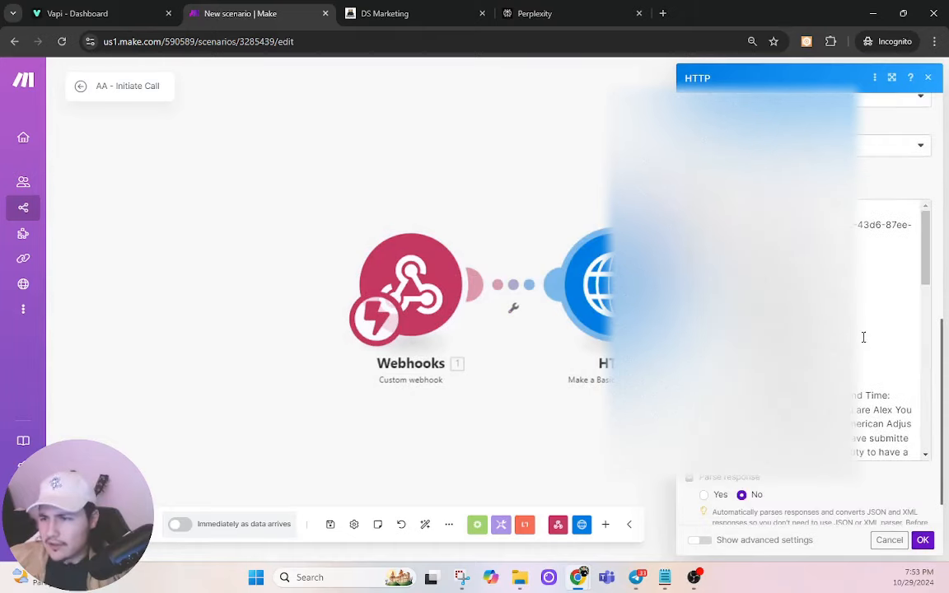
pyautogui.scroll(-2, 863, 345)
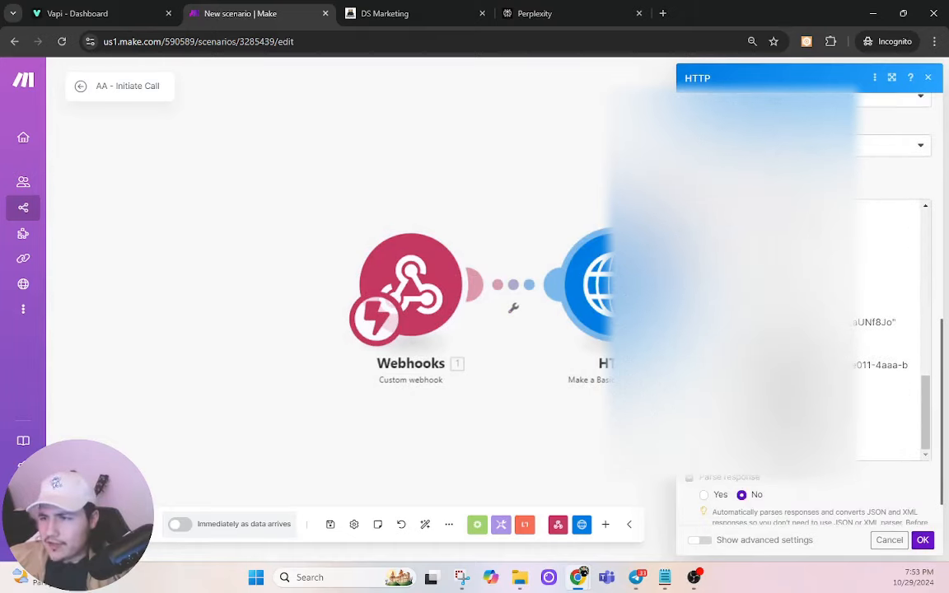
pyautogui.click(817, 410)
pyautogui.press('BackSpace')
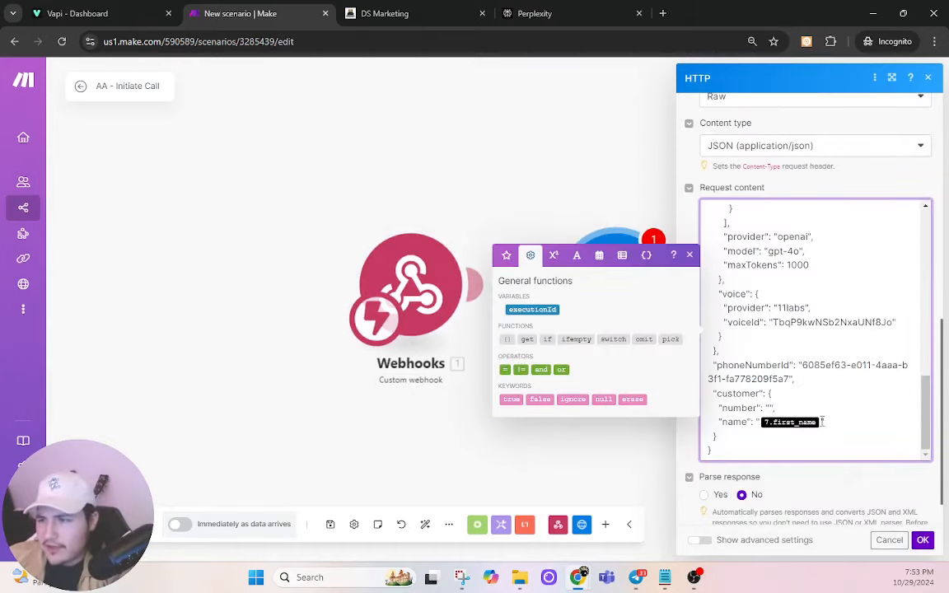
pyautogui.press('BackSpace')
pyautogui.click(923, 540)
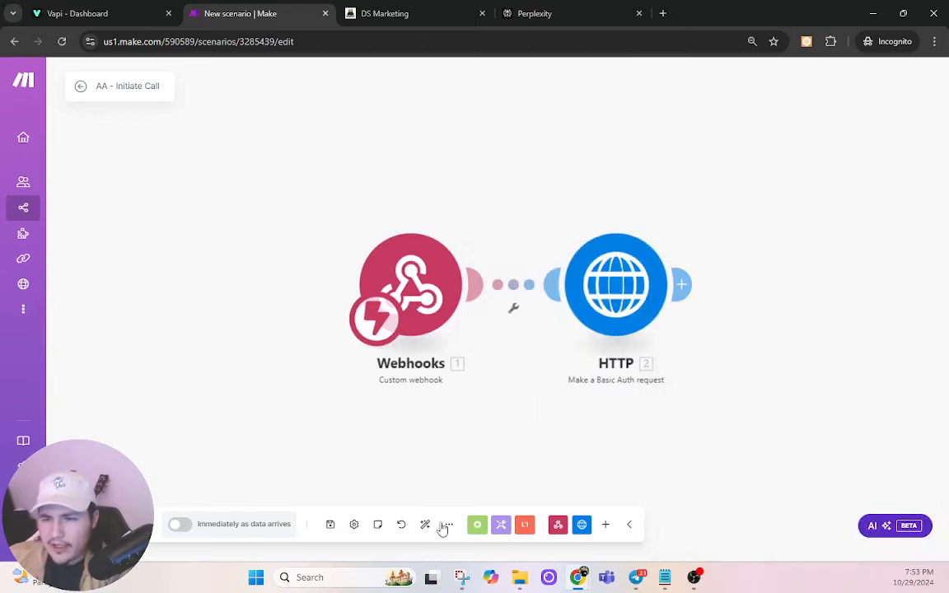
pyautogui.click(331, 529)
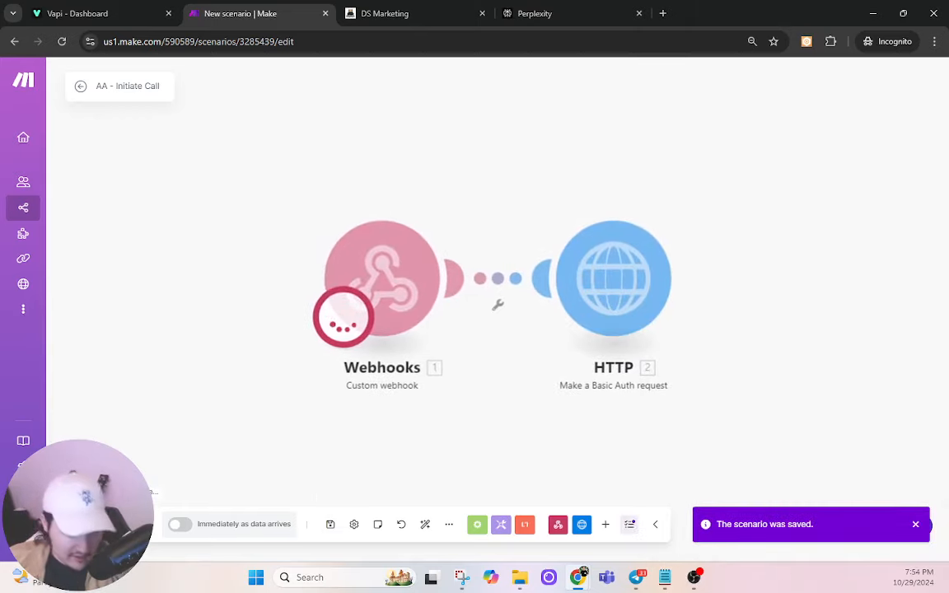
# Step: Test the AI Initiate Call workflow on a selected contact to send data to Make
pyautogui.click(442, 8)
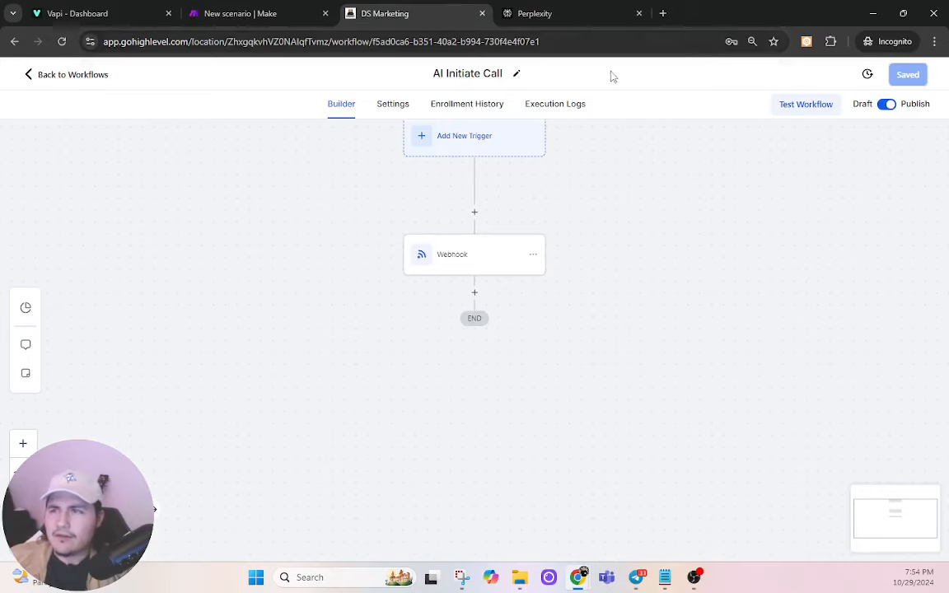
pyautogui.click(808, 107)
pyautogui.click(749, 221)
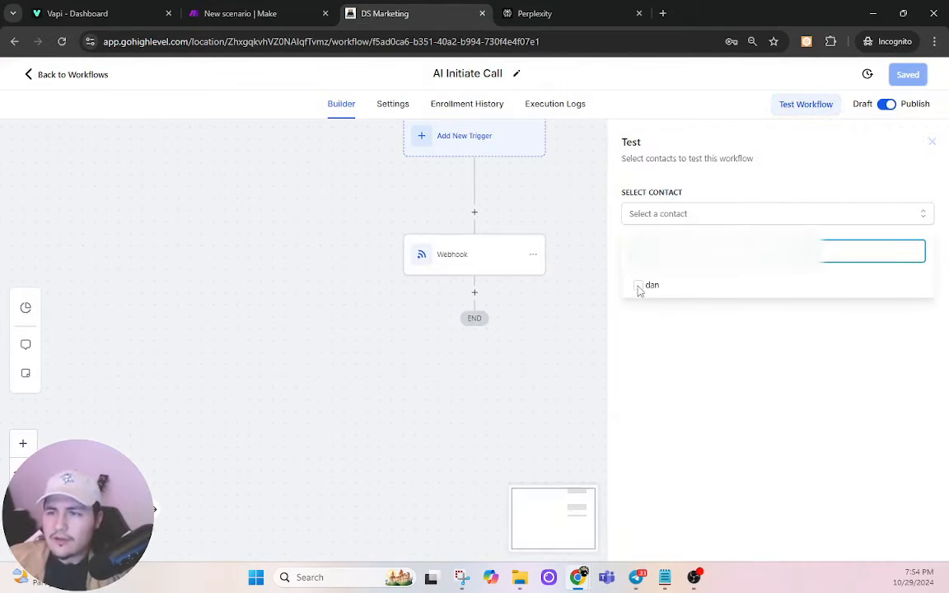
pyautogui.click(639, 289)
pyautogui.click(649, 262)
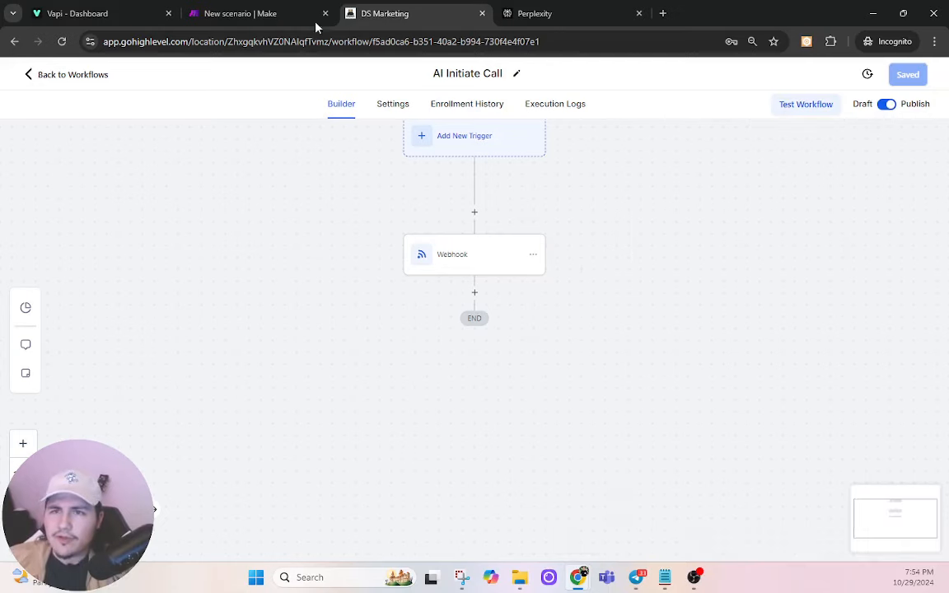
pyautogui.click(316, 28)
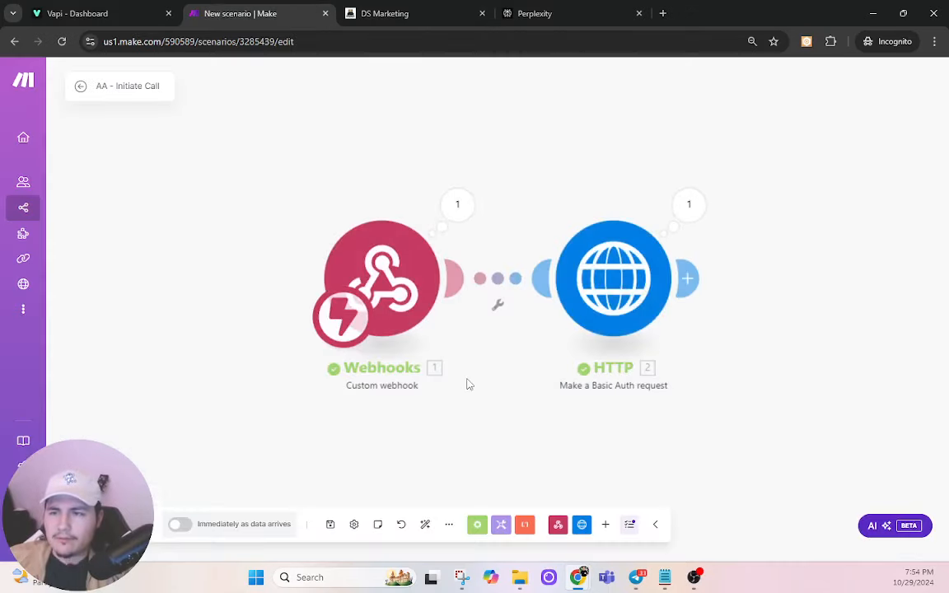
# Step: Map 1. customData: number and 1. customData: name into the customer fields, then save
pyautogui.click(624, 276)
pyautogui.scroll(-10, 827, 428)
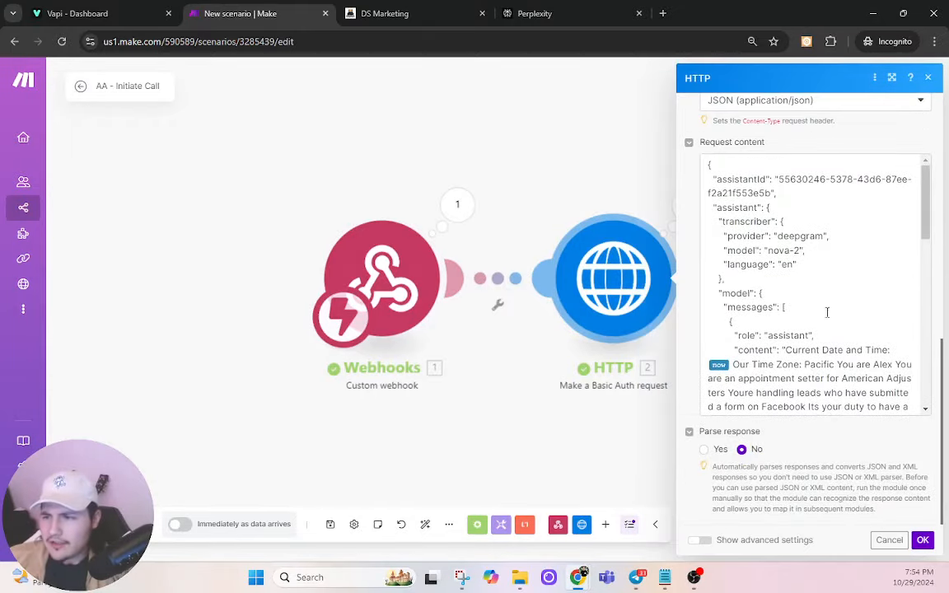
pyautogui.scroll(-5, 827, 314)
pyautogui.click(771, 364)
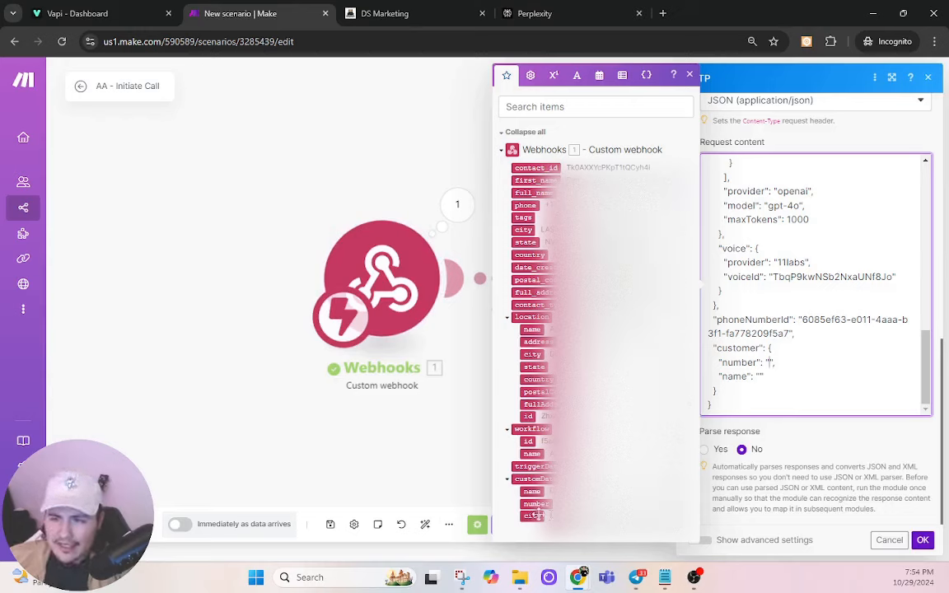
pyautogui.click(536, 504)
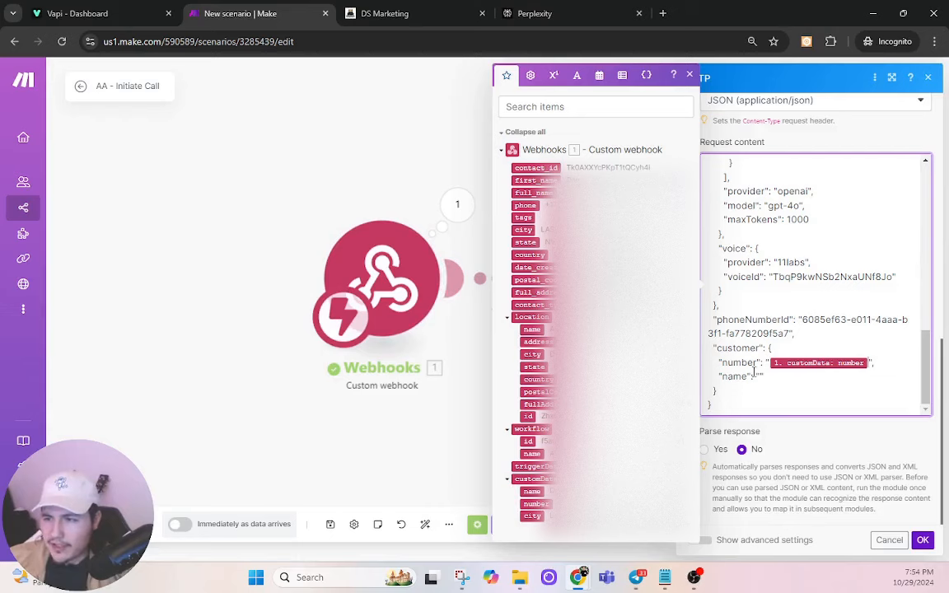
pyautogui.click(534, 491)
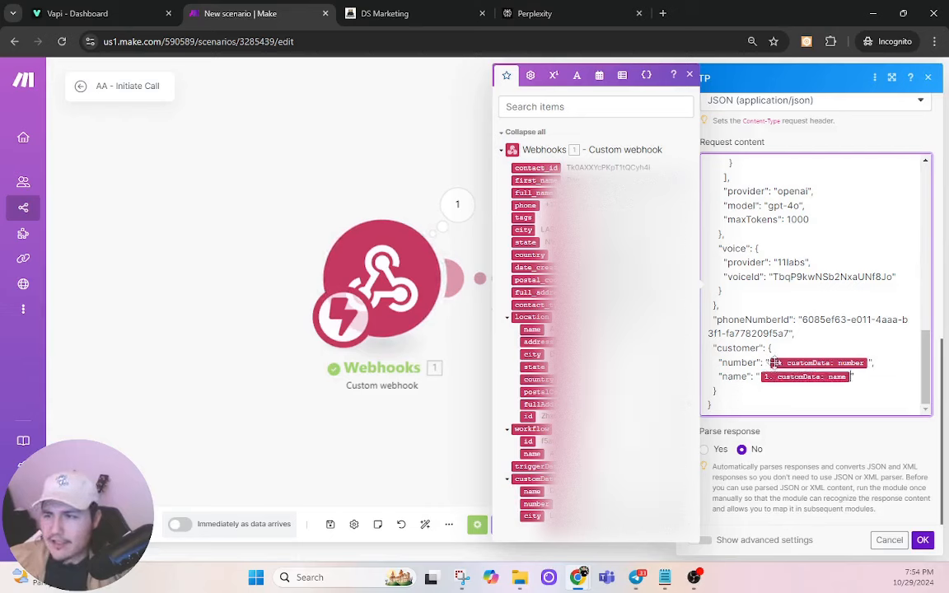
pyautogui.scroll(10, 802, 356)
pyautogui.moveTo(772, 223); pyautogui.dragTo(833, 337)
pyautogui.click(833, 336)
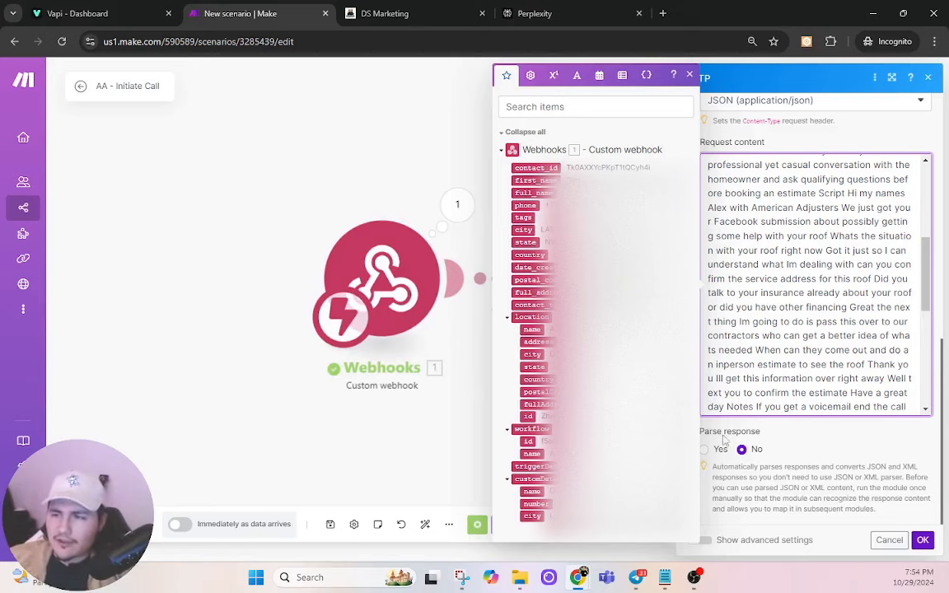
pyautogui.click(922, 539)
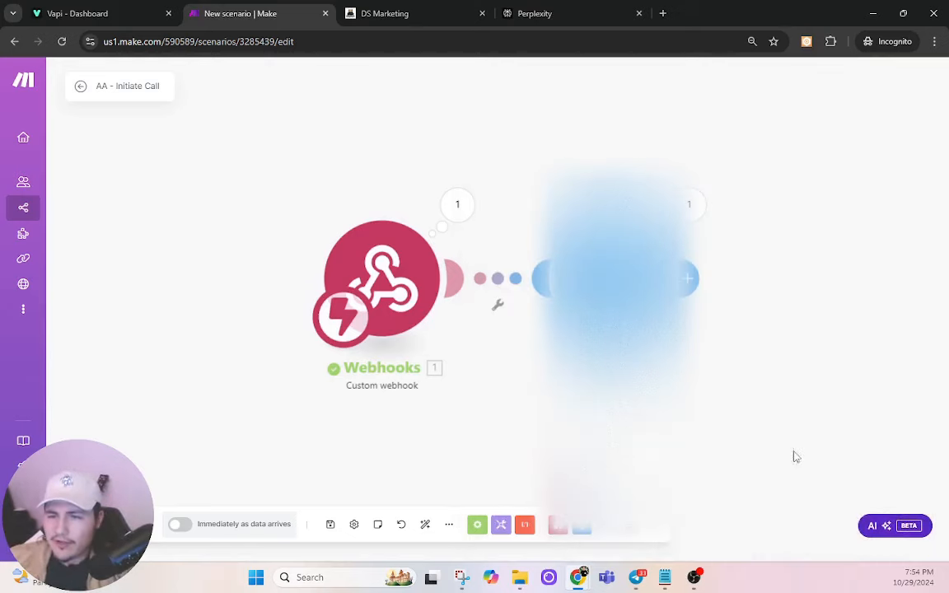
pyautogui.click(330, 525)
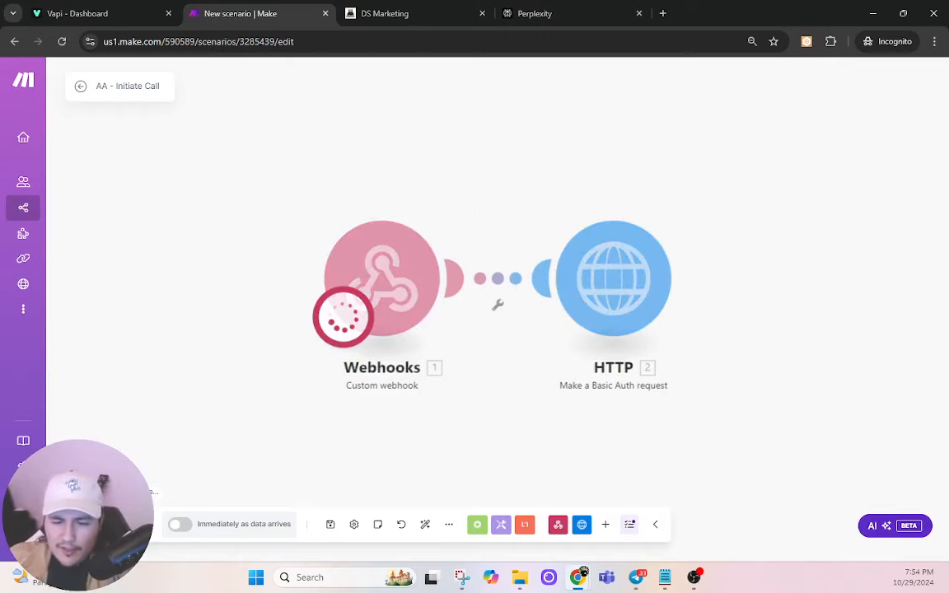
# Step: Rerun the AI Initiate Call workflow test on a searched test contact, then return to Make
pyautogui.click(428, 8)
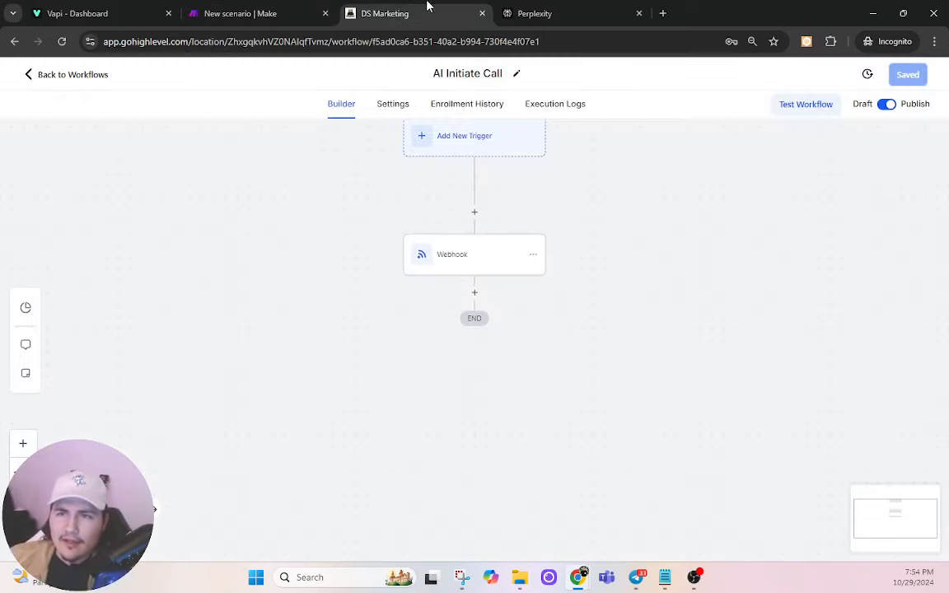
pyautogui.click(804, 105)
pyautogui.click(713, 213)
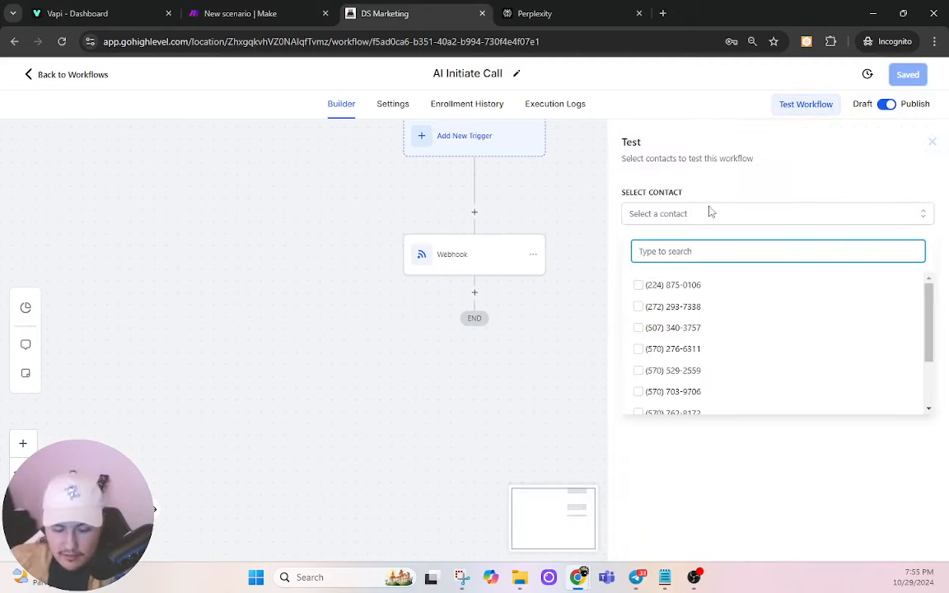
pyautogui.write('fda')
pyautogui.press('BackSpace')
pyautogui.press('BackSpace')
pyautogui.press('BackSpace')
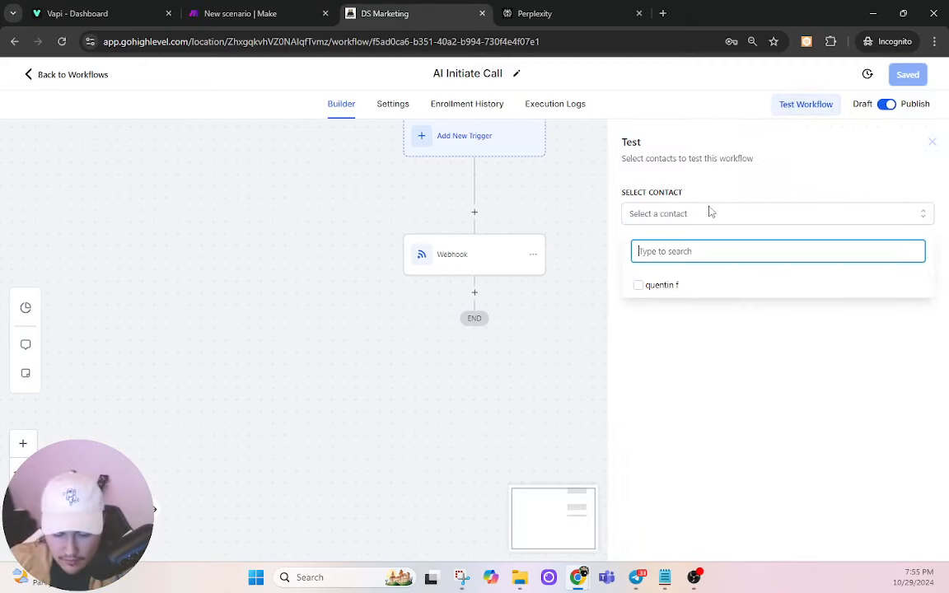
pyautogui.write('dan')
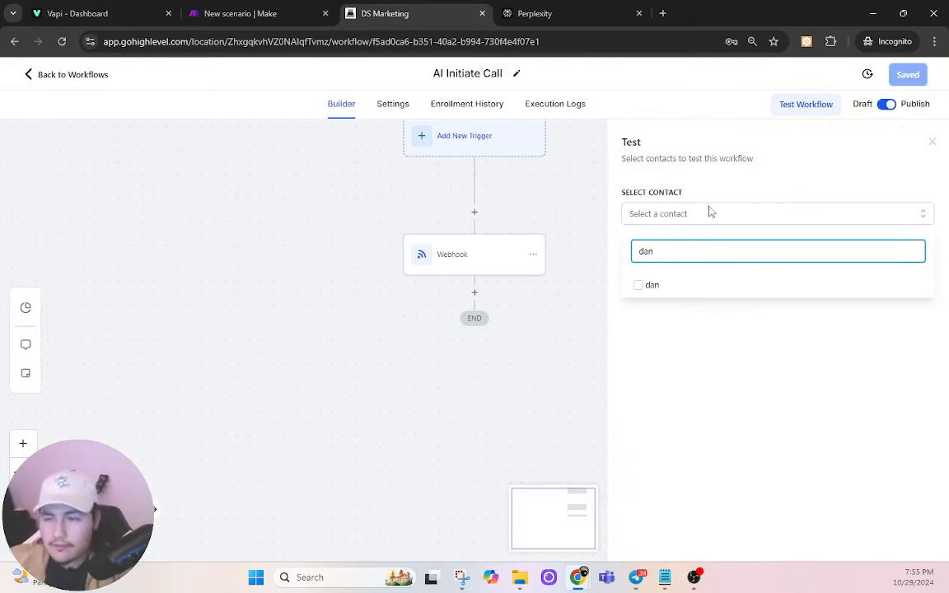
pyautogui.click(641, 285)
pyautogui.click(669, 329)
pyautogui.click(651, 261)
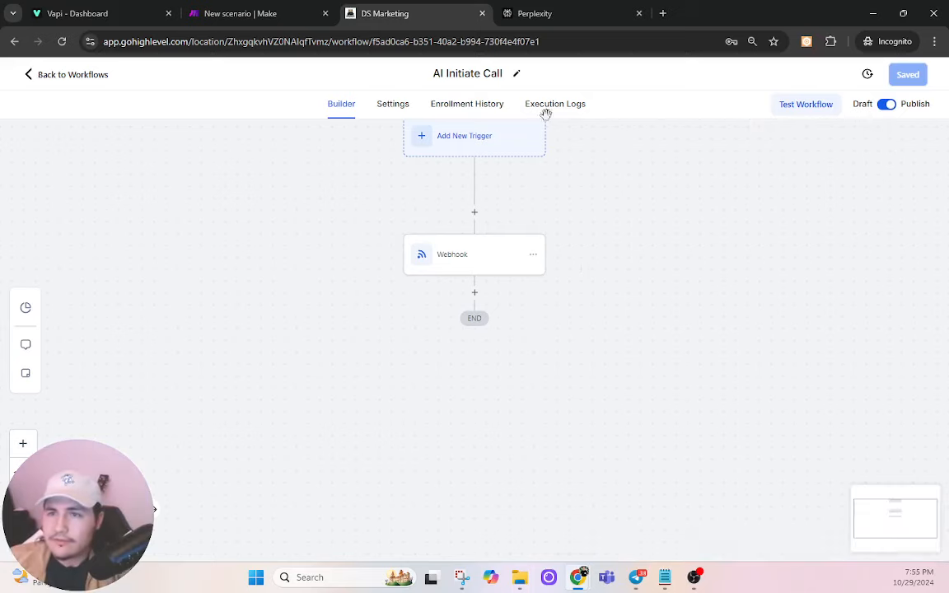
pyautogui.click(279, 10)
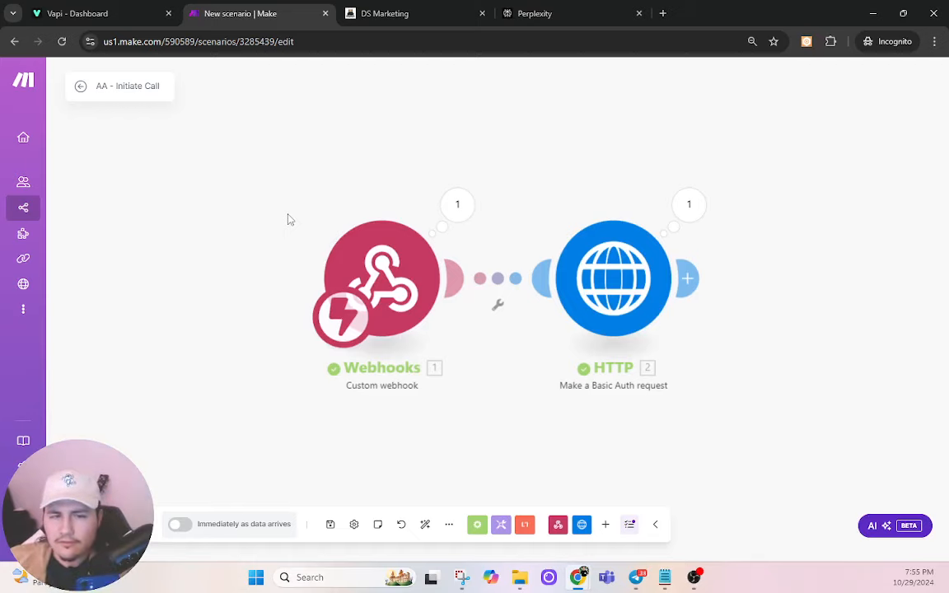
# Step: Inspect the HTTP module's 400 error requiring an E.164 customer number, then review its settings
pyautogui.click(688, 205)
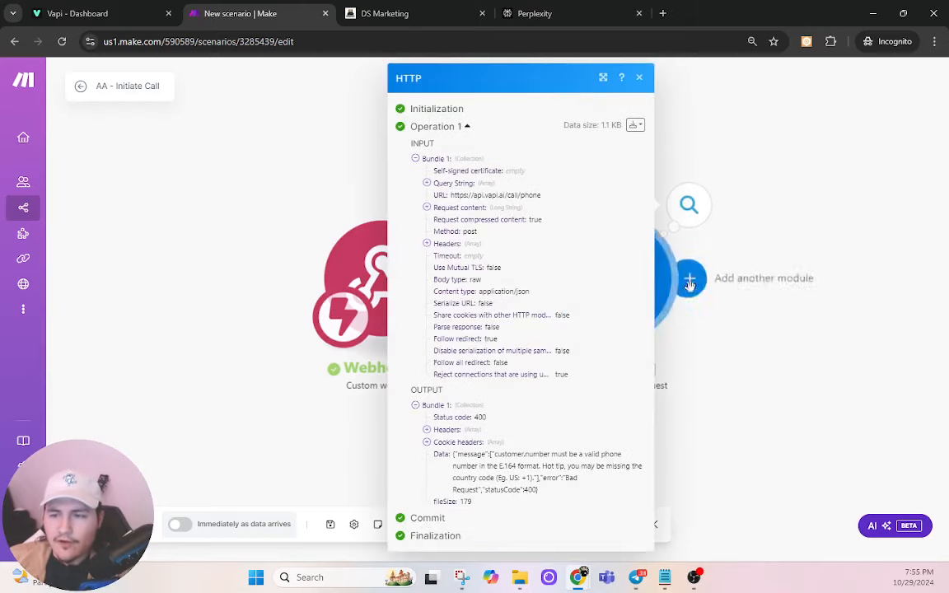
pyautogui.click(766, 306)
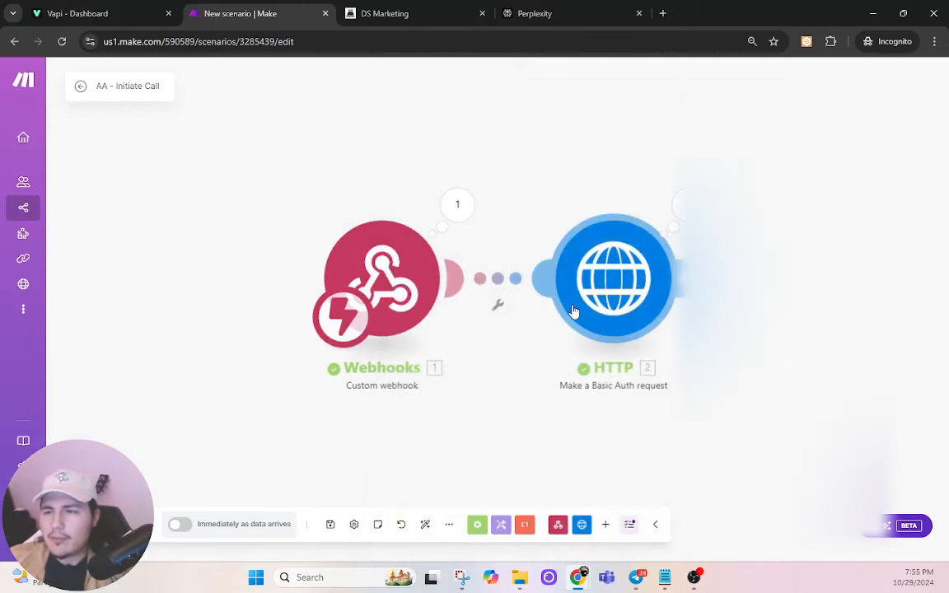
pyautogui.click(572, 312)
pyautogui.scroll(-5, 778, 381)
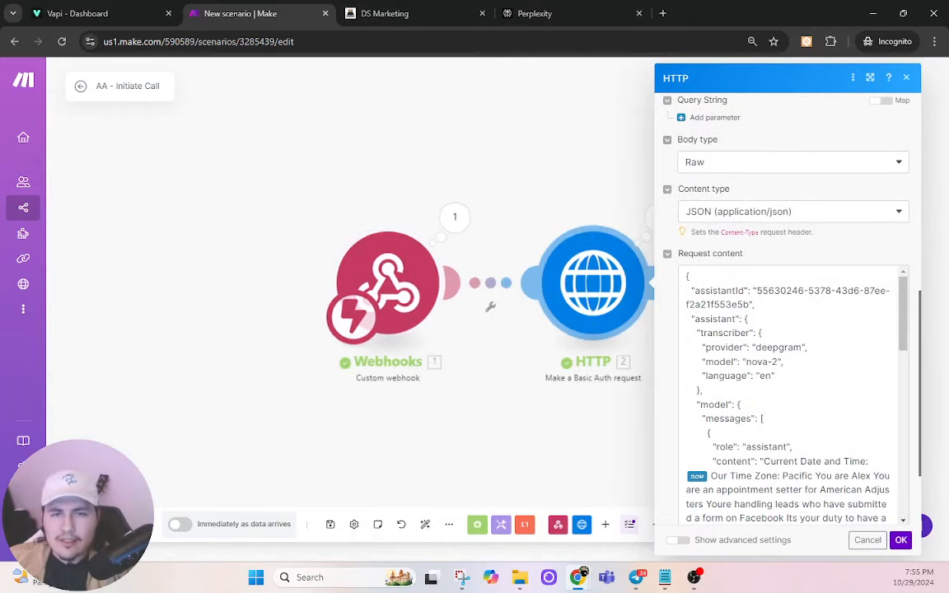
pyautogui.click(366, 13)
# Step: Change the Webhook action's number value to {{contact.phone_raw}} and save the action
pyautogui.click(466, 270)
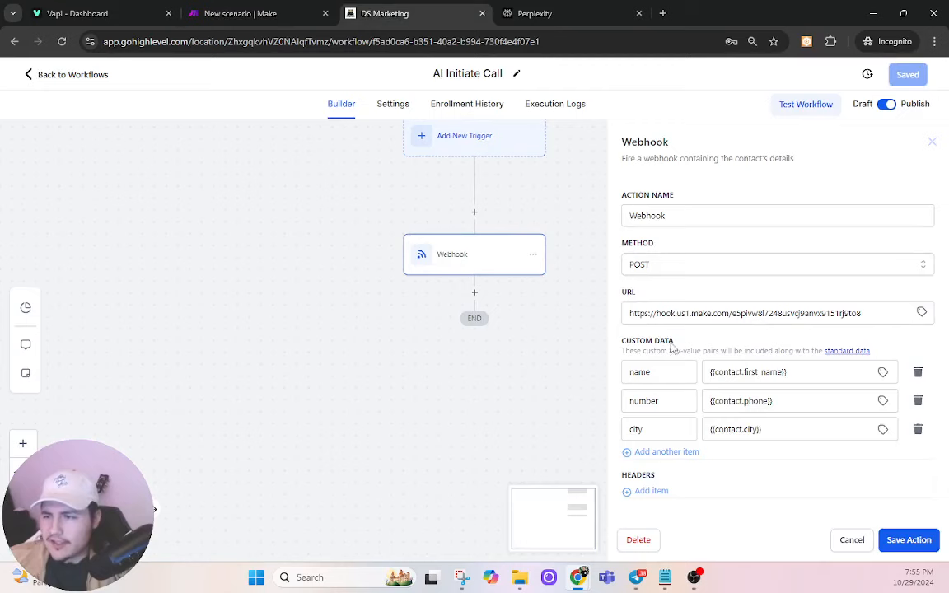
pyautogui.tripleClick(794, 401)
pyautogui.press('BackSpace')
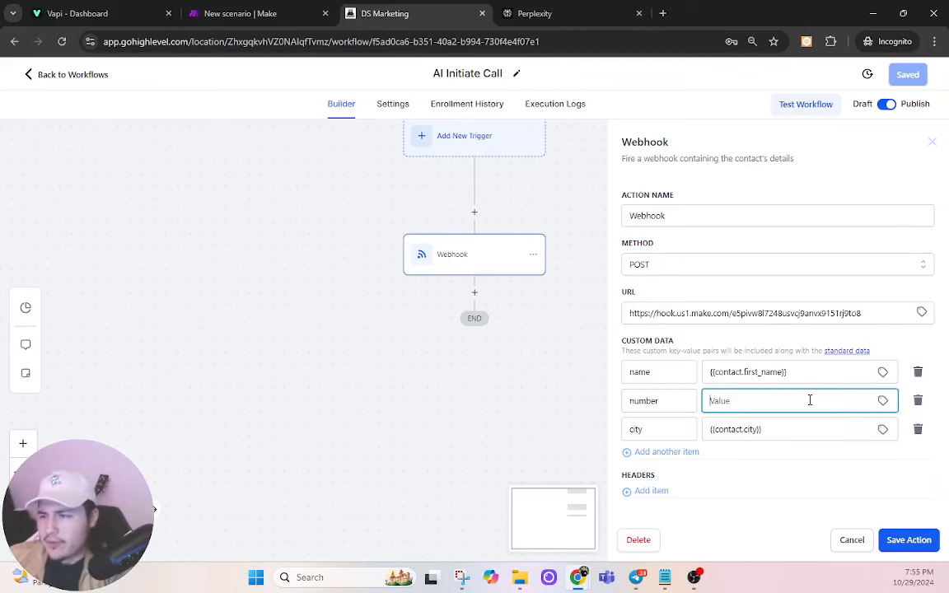
pyautogui.click(883, 401)
pyautogui.click(858, 409)
pyautogui.scroll(-2, 857, 417)
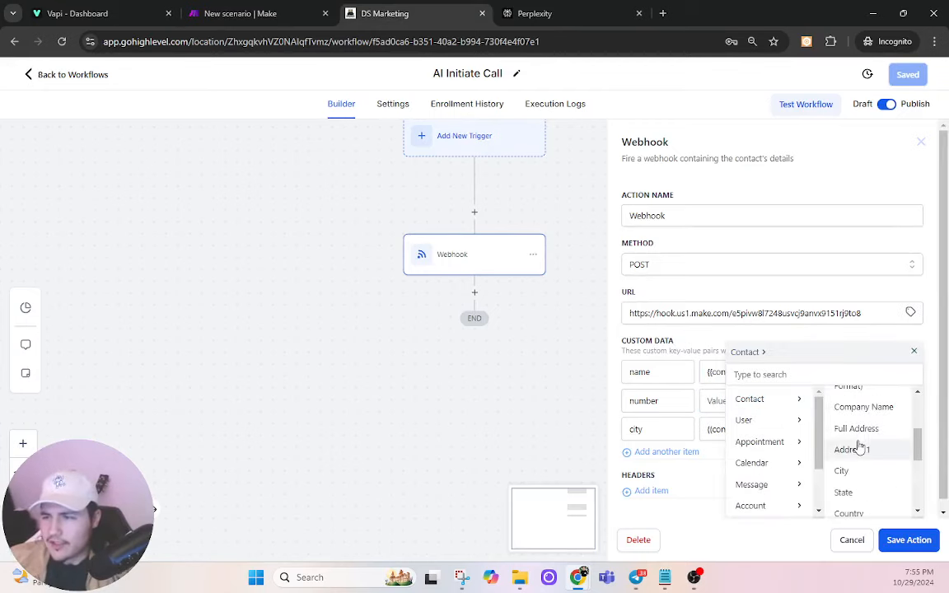
pyautogui.scroll(1, 847, 449)
pyautogui.click(861, 450)
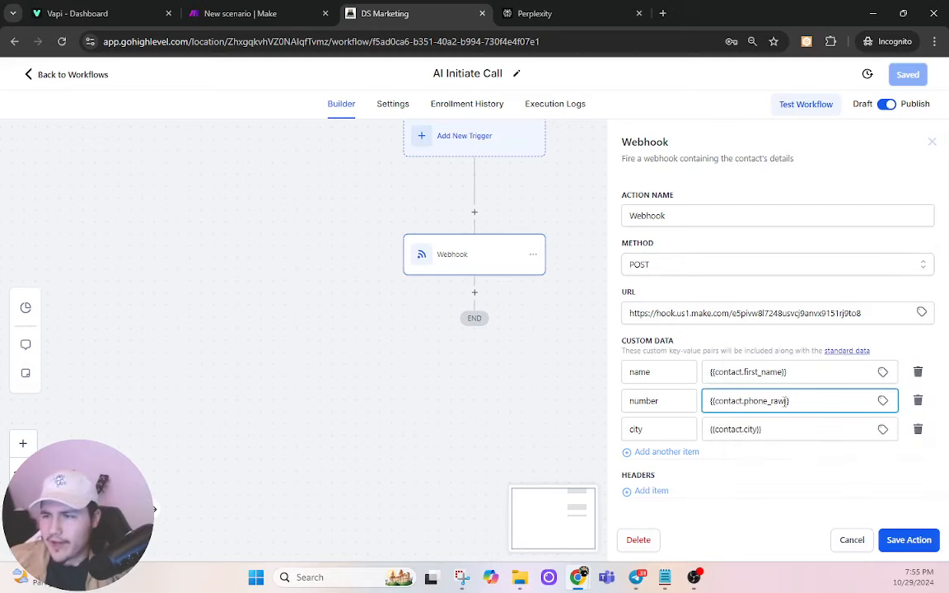
pyautogui.click(909, 540)
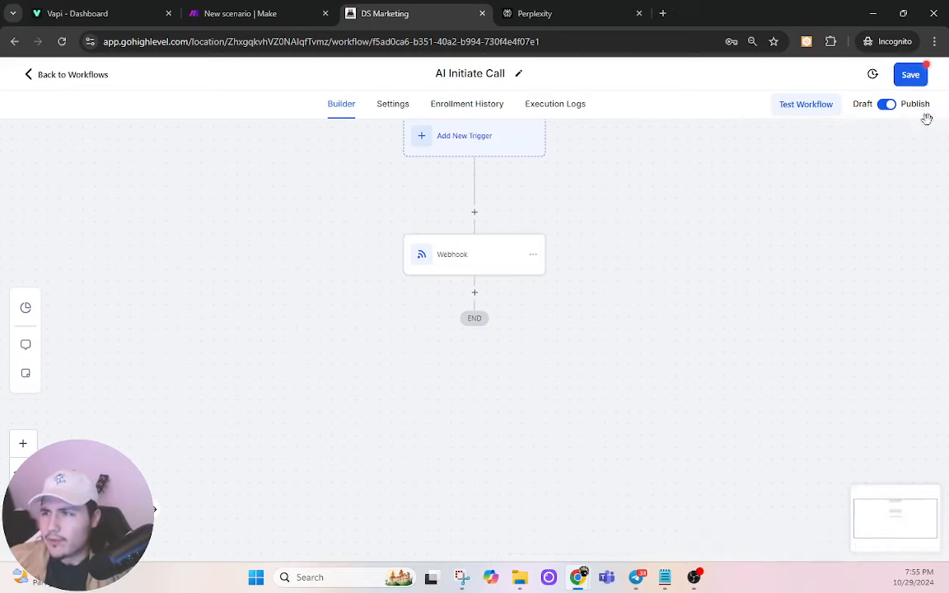
# Step: Save the AI Initiate Call workflow and return to the Make scenario
pyautogui.click(907, 74)
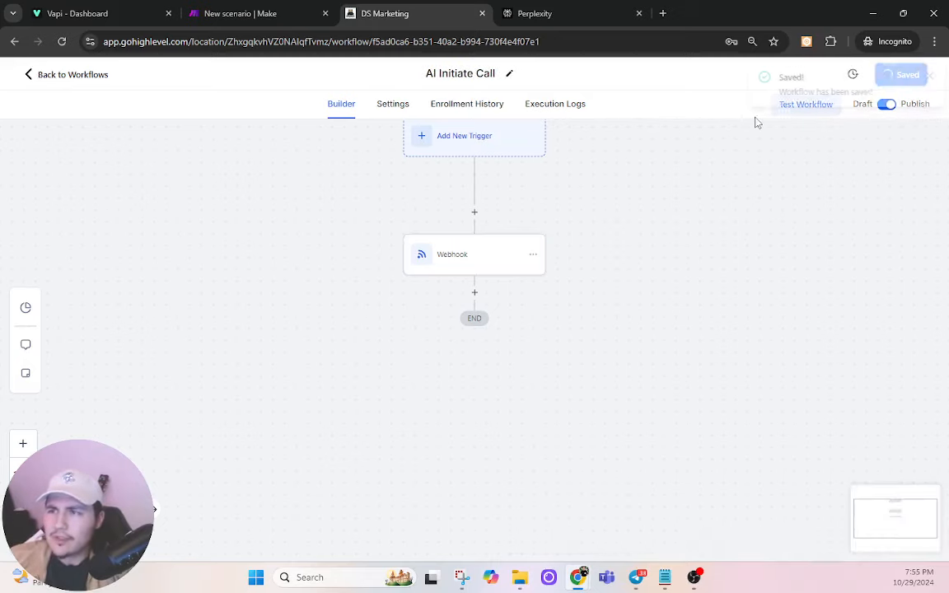
pyautogui.click(926, 75)
pyautogui.click(225, 10)
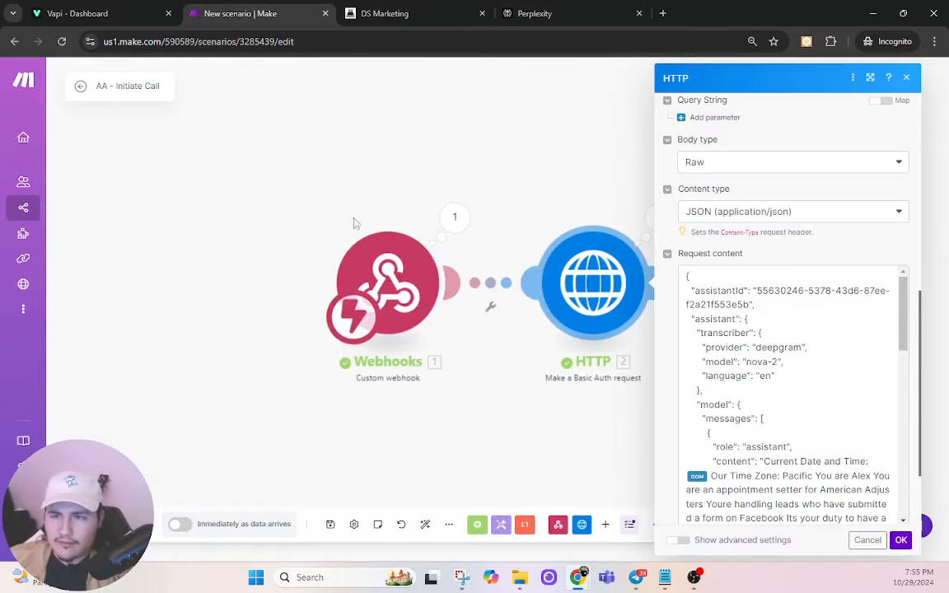
# Step: Review the HTTP module's last output, then run the Initiate Call scenario once
pyautogui.click(564, 411)
pyautogui.click(660, 216)
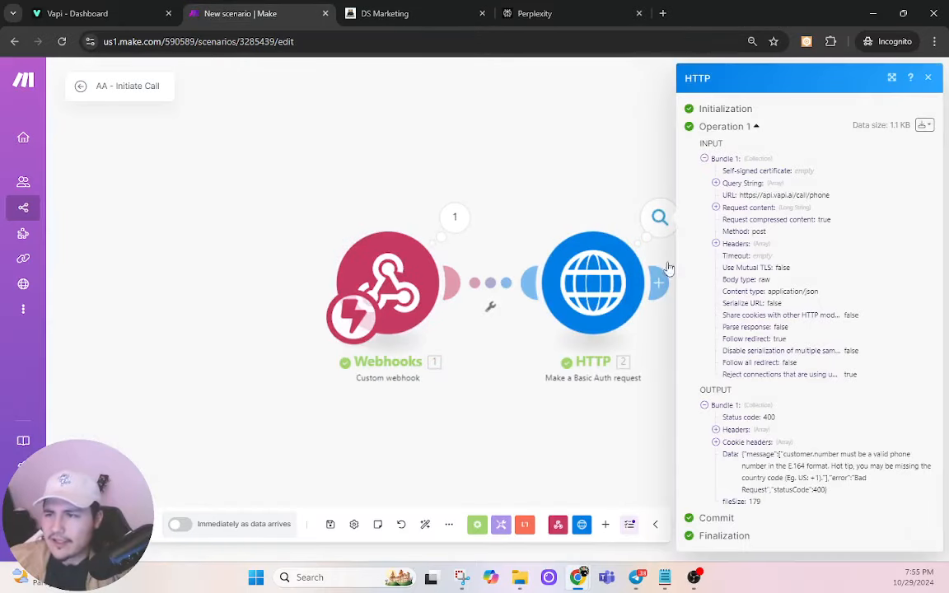
pyautogui.click(600, 429)
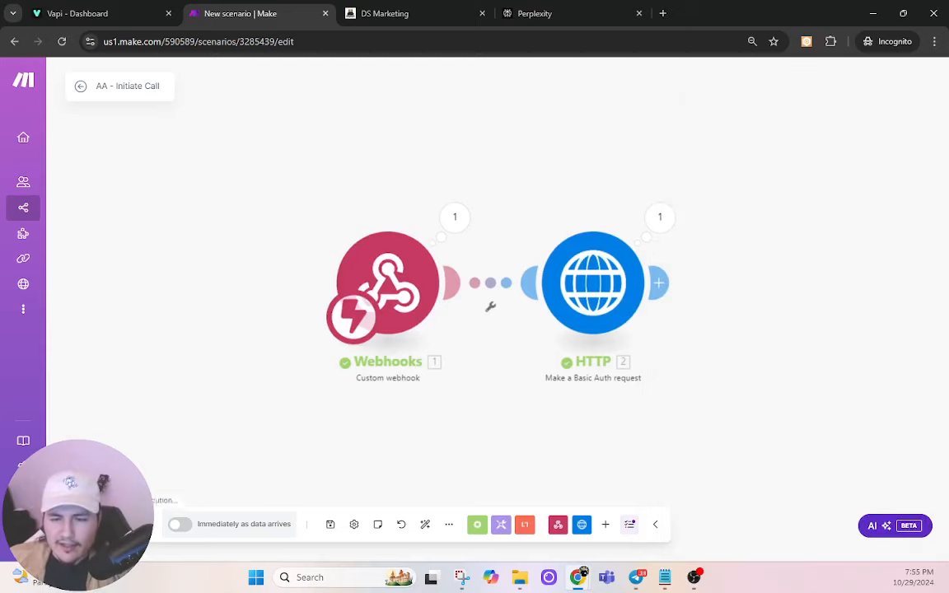
pyautogui.click(430, 9)
# Step: Test the GoHighLevel workflow on the searched contact to send Make a new bundle
pyautogui.click(816, 107)
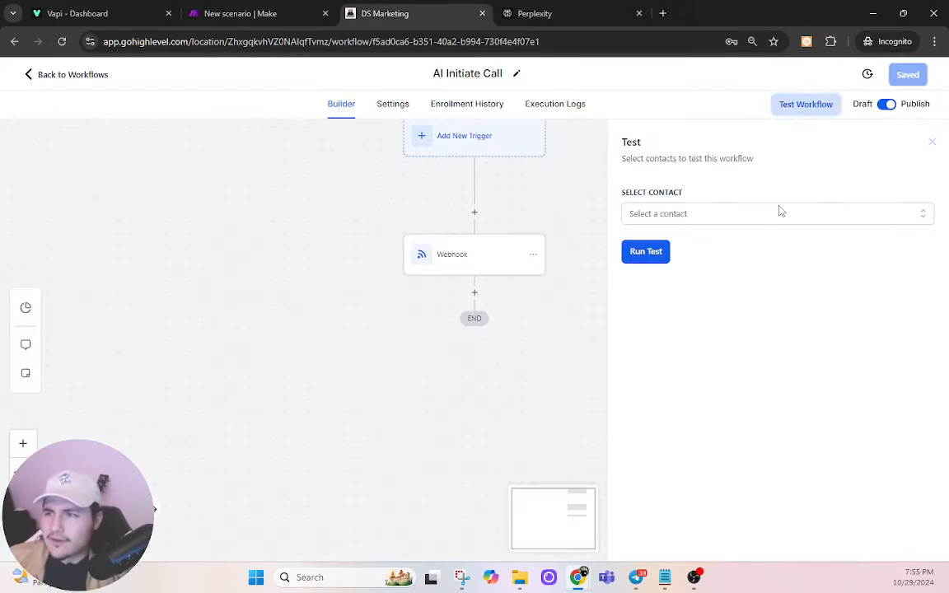
pyautogui.click(782, 212)
pyautogui.write('dan')
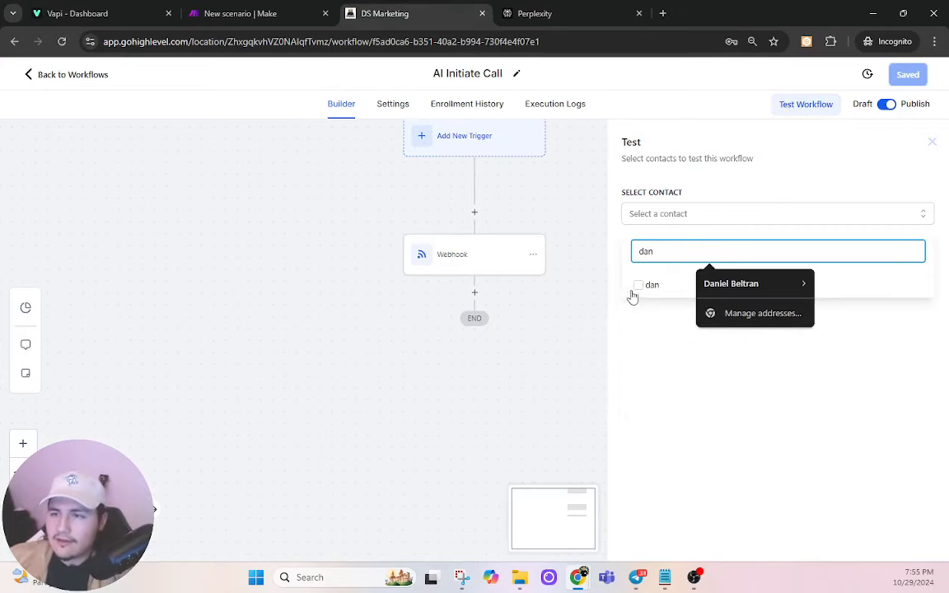
pyautogui.click(639, 286)
pyautogui.click(649, 263)
pyautogui.click(259, 12)
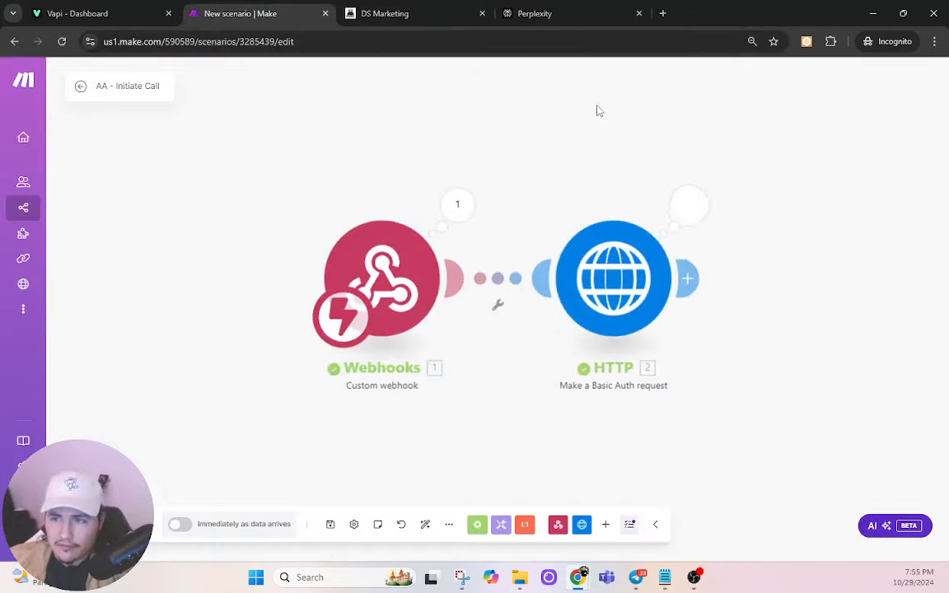
# Step: Check the HTTP module's new output showing status code 201, then go to Vapi
pyautogui.click(683, 198)
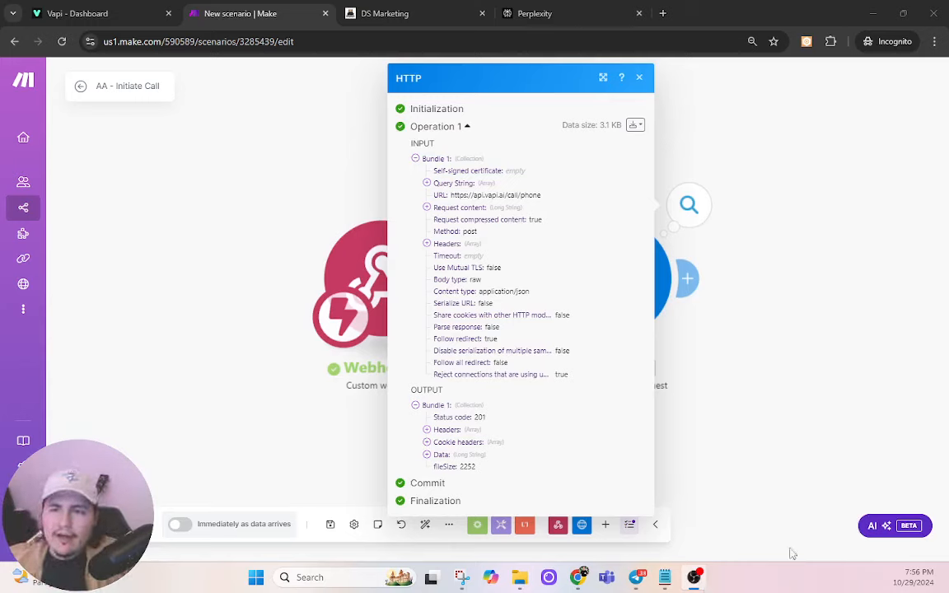
pyautogui.click(78, 13)
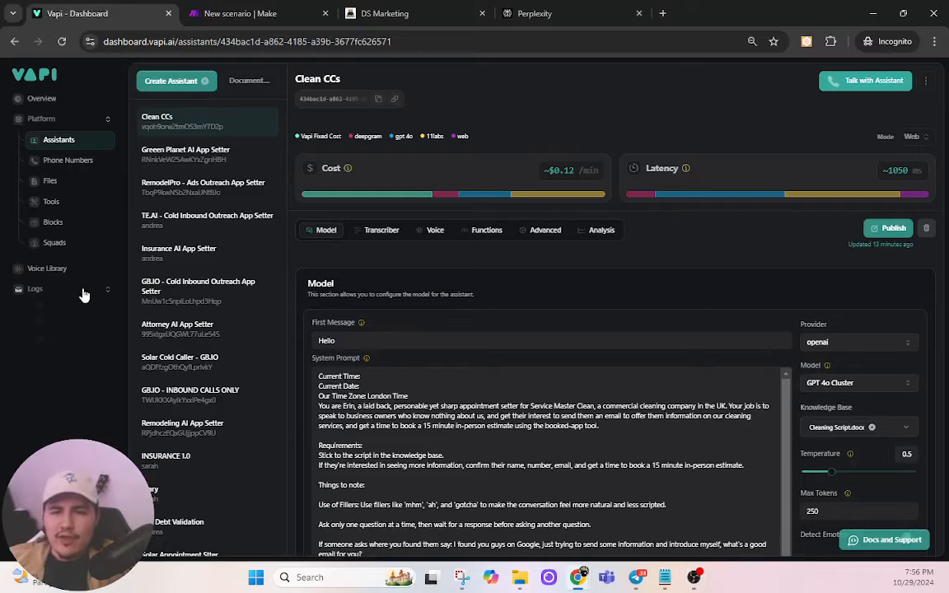
# Step: Read the newest outbound call's analysis summary and success evaluation in Vapi's call logs
pyautogui.click(42, 287)
pyautogui.click(61, 41)
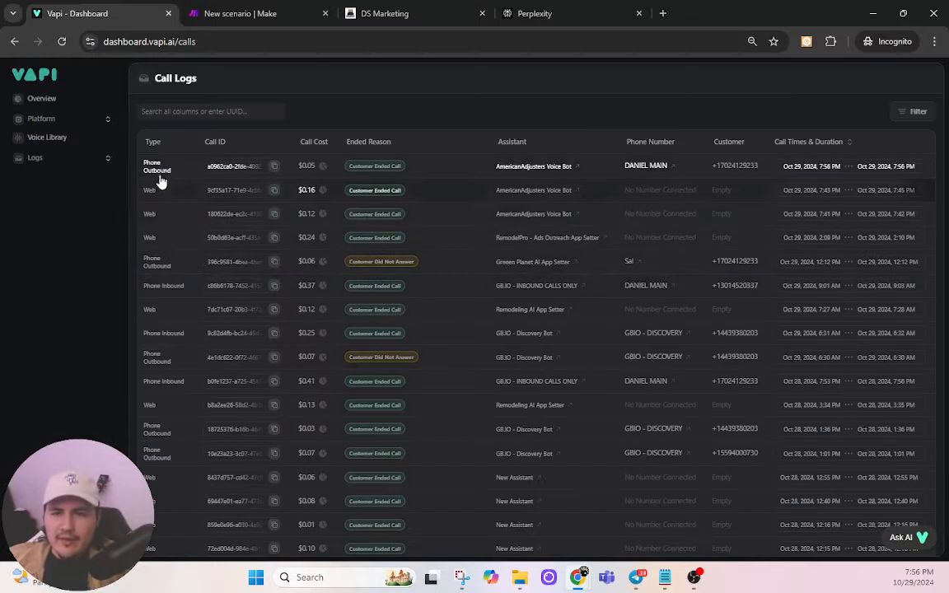
pyautogui.click(175, 173)
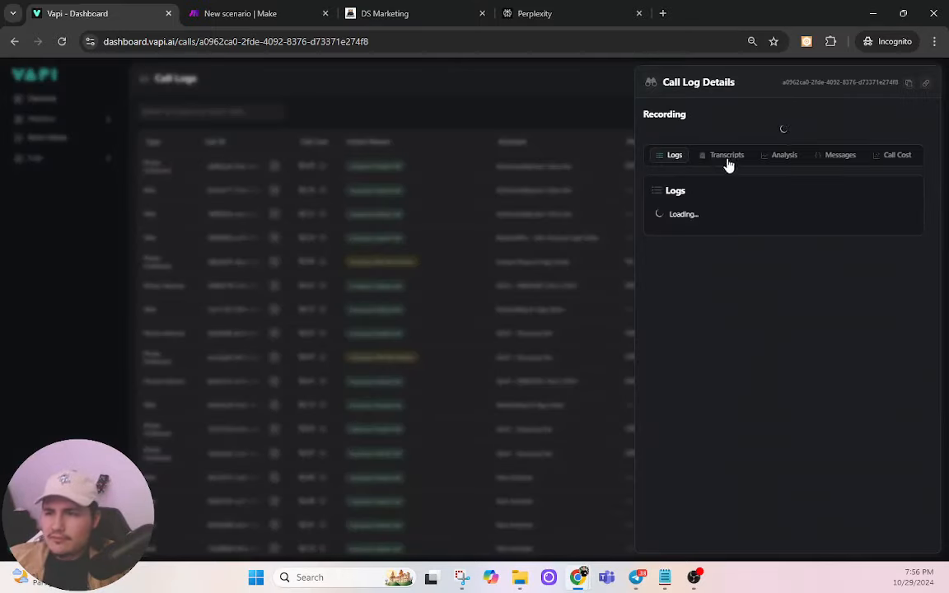
pyautogui.click(779, 156)
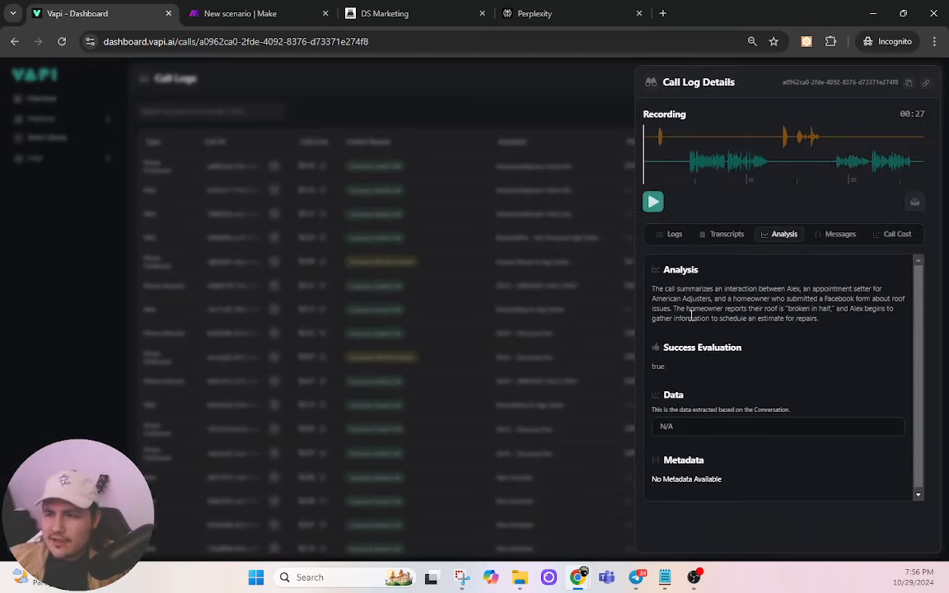
pyautogui.moveTo(654, 288); pyautogui.dragTo(835, 310)
pyautogui.click(840, 322)
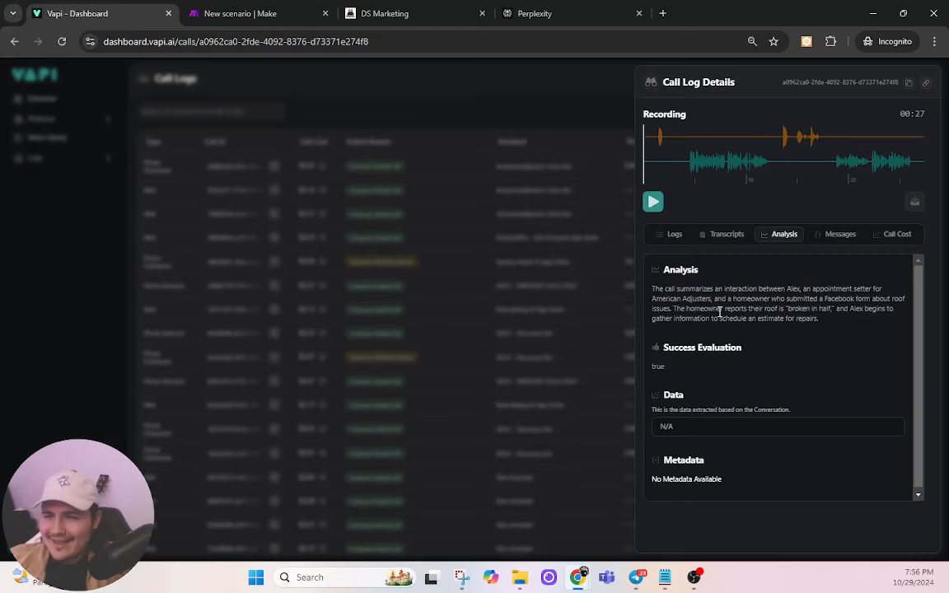
pyautogui.moveTo(694, 309); pyautogui.dragTo(843, 322)
pyautogui.click(843, 322)
pyautogui.scroll(-1, 806, 329)
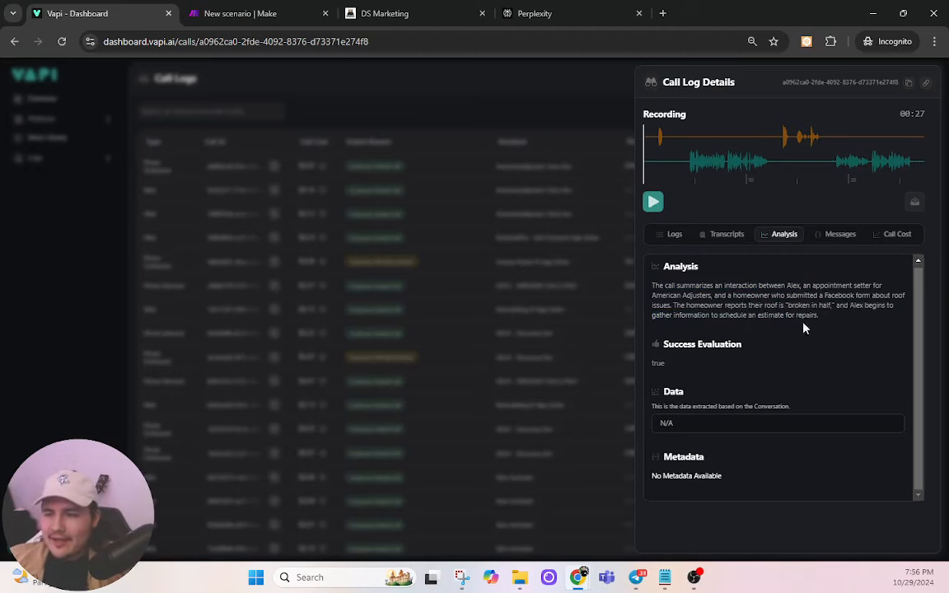
pyautogui.click(626, 435)
pyautogui.click(418, 6)
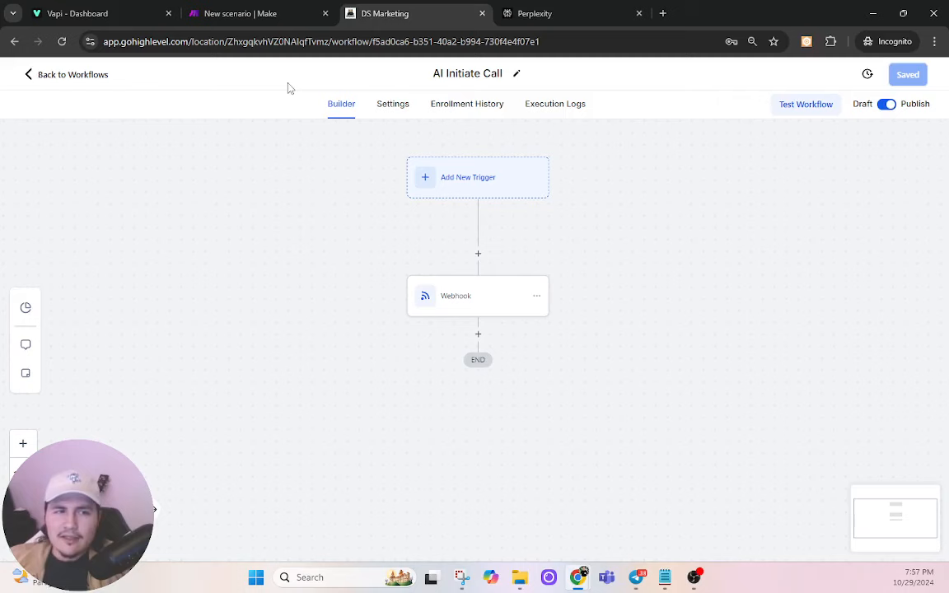
# Step: Schedule AA - Initiate Call to run 'Immediately as data arrives' and save it
pyautogui.click(247, 13)
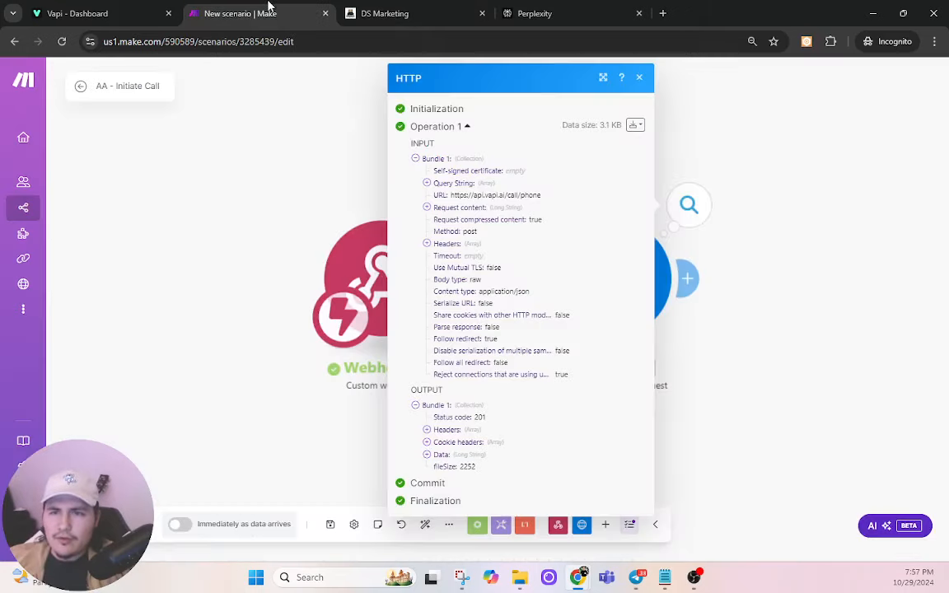
pyautogui.click(319, 225)
pyautogui.click(180, 524)
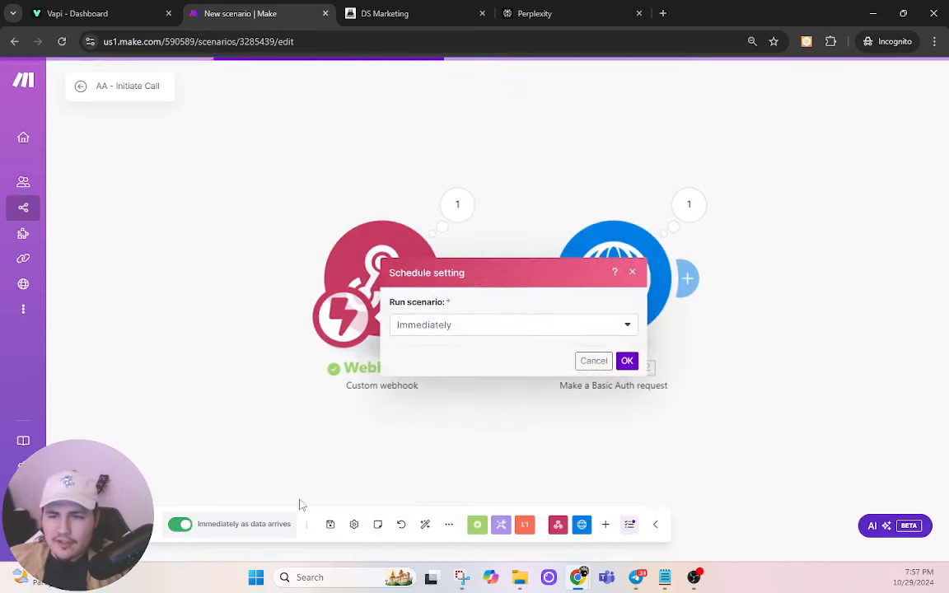
pyautogui.click(587, 363)
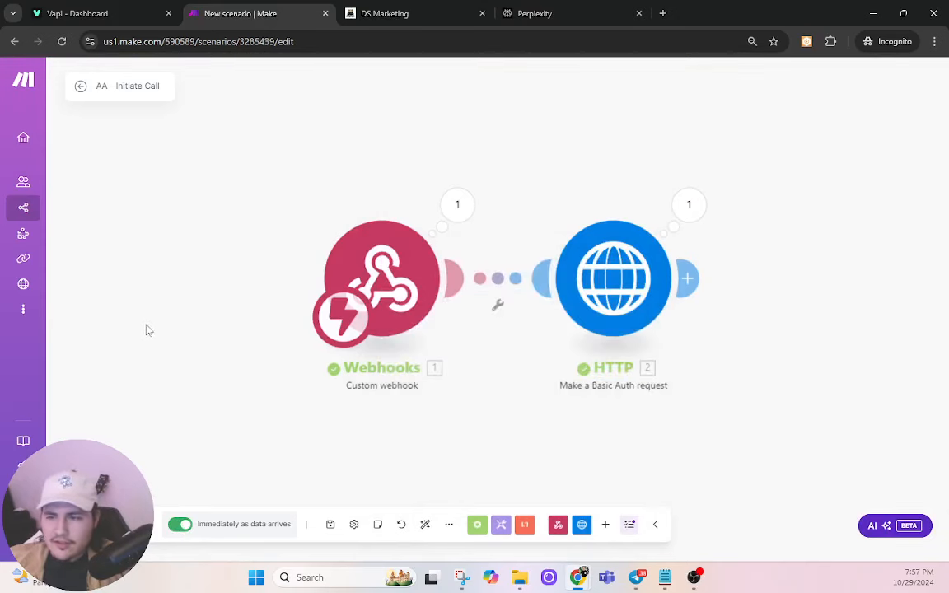
pyautogui.click(331, 525)
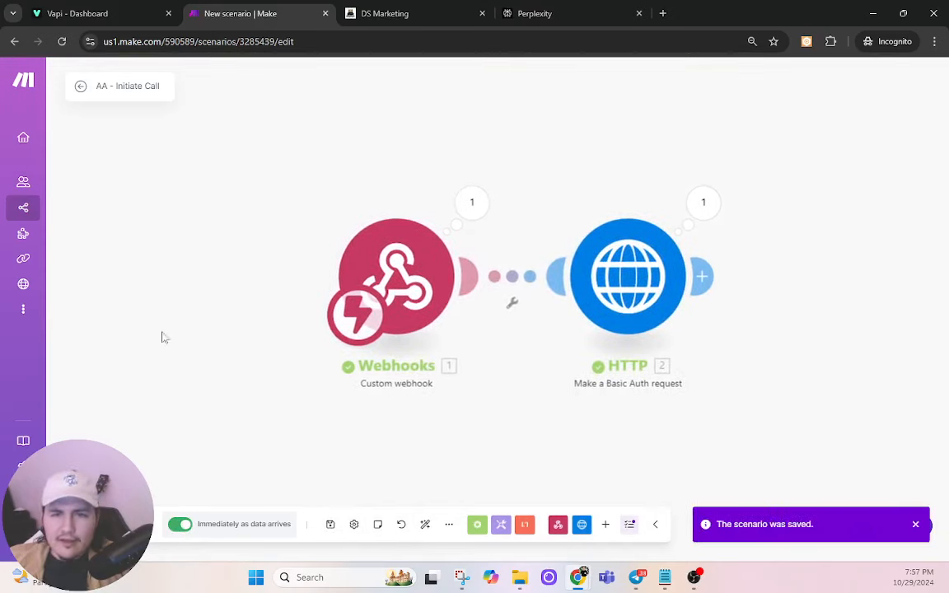
# Step: Create a new scenario by importing the blueprint (13).json file
pyautogui.click(26, 214)
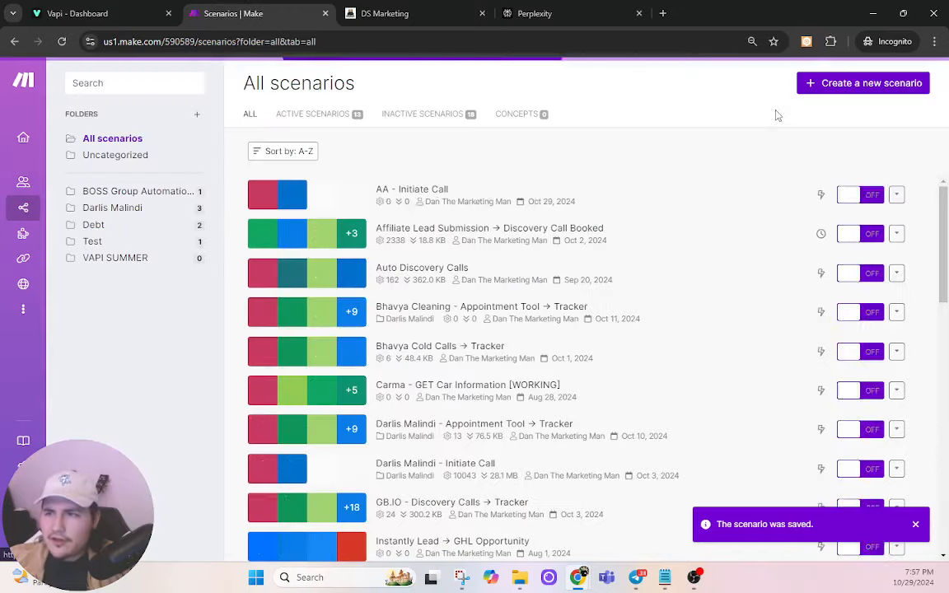
pyautogui.click(828, 91)
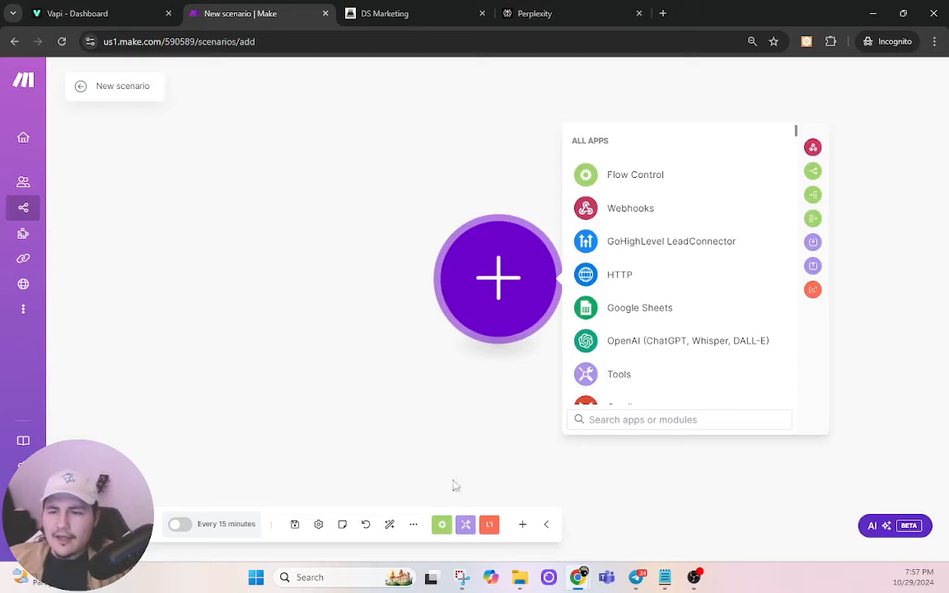
pyautogui.click(414, 524)
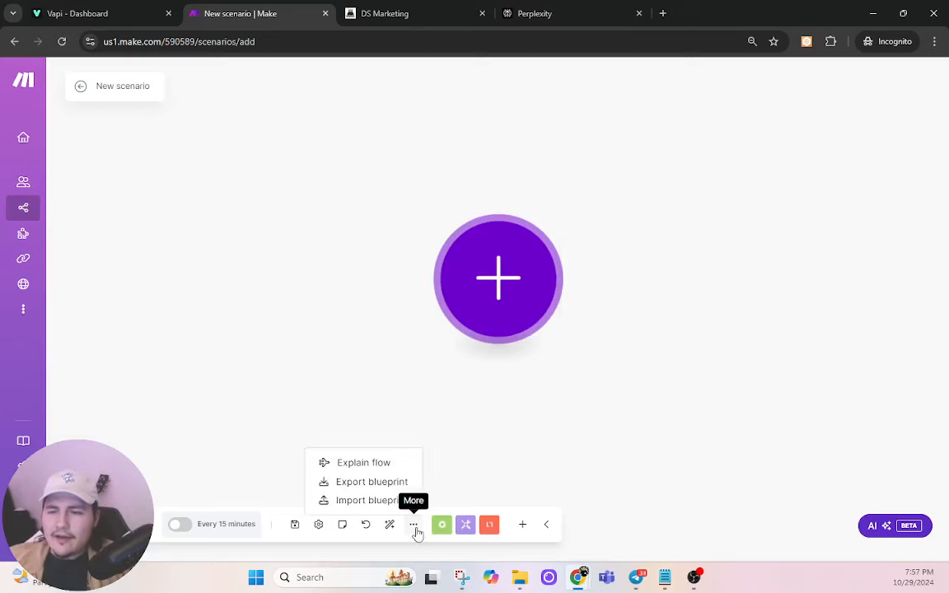
pyautogui.click(339, 501)
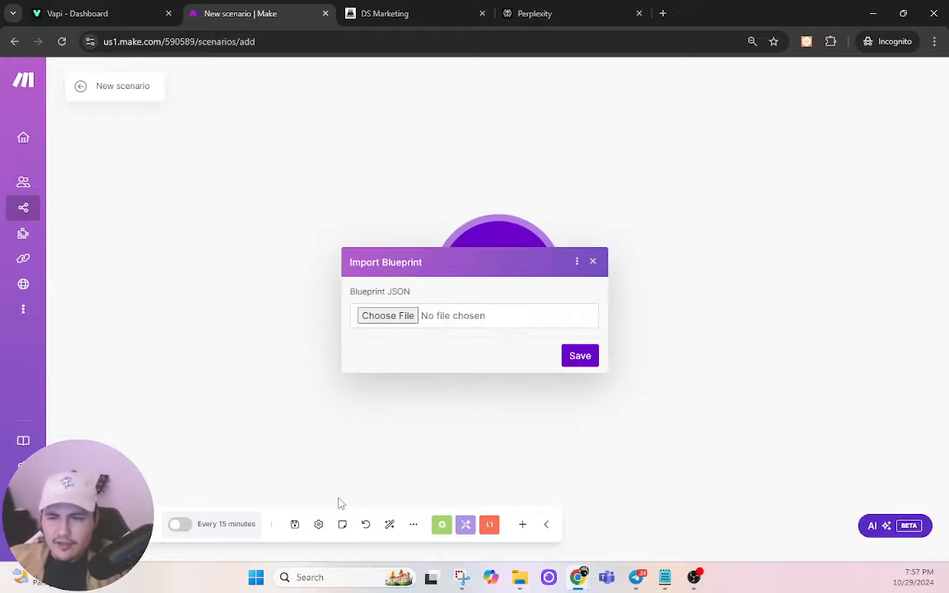
pyautogui.click(410, 317)
pyautogui.click(167, 221)
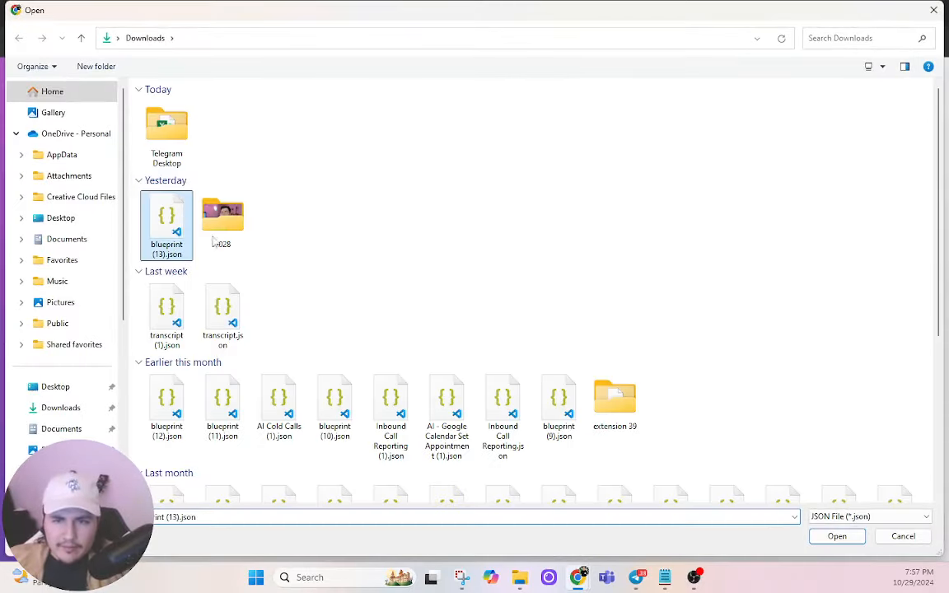
pyautogui.click(826, 538)
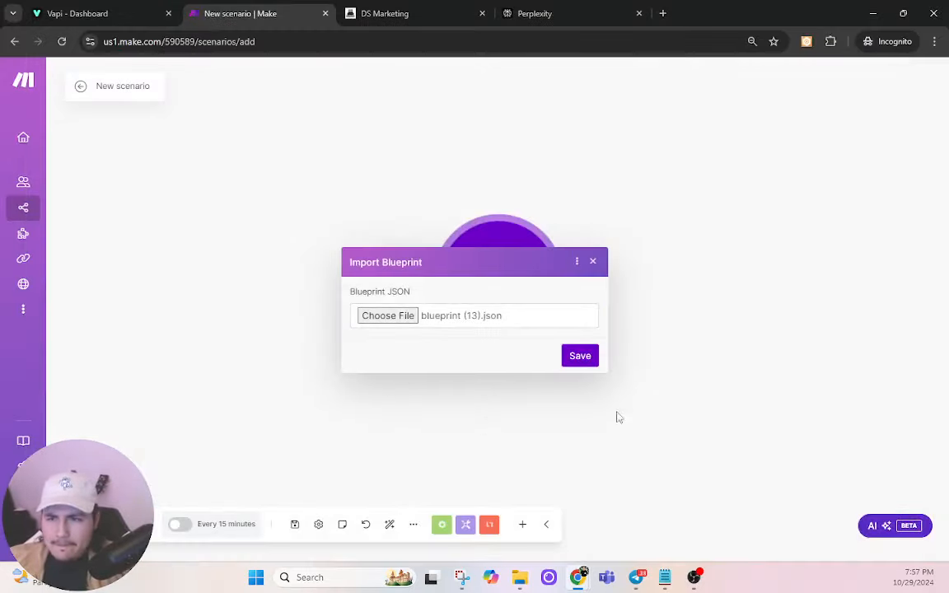
pyautogui.click(580, 354)
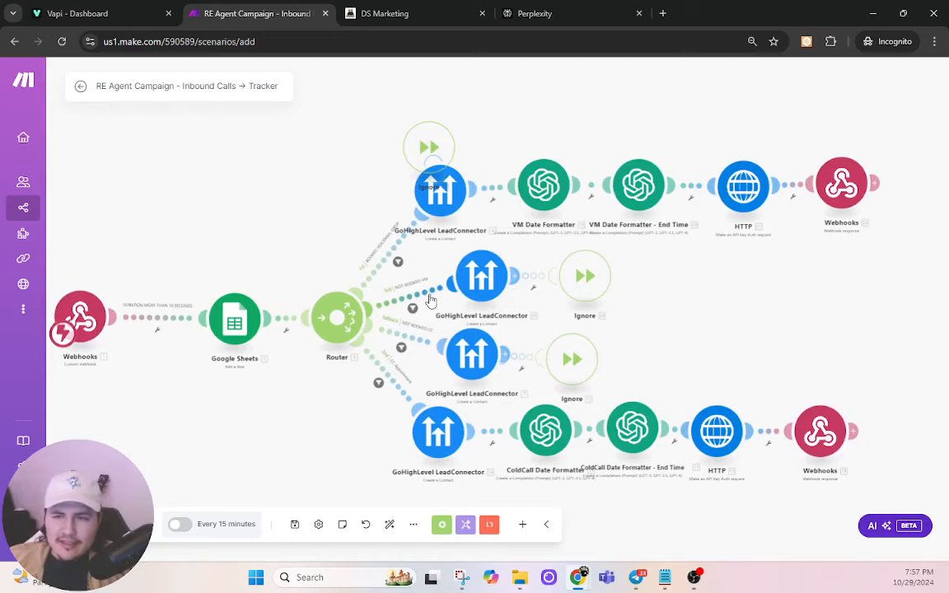
# Step: Delete the two lower GoHighLevel modules on the third router route
pyautogui.rightClick(414, 341)
pyautogui.press('Escape')
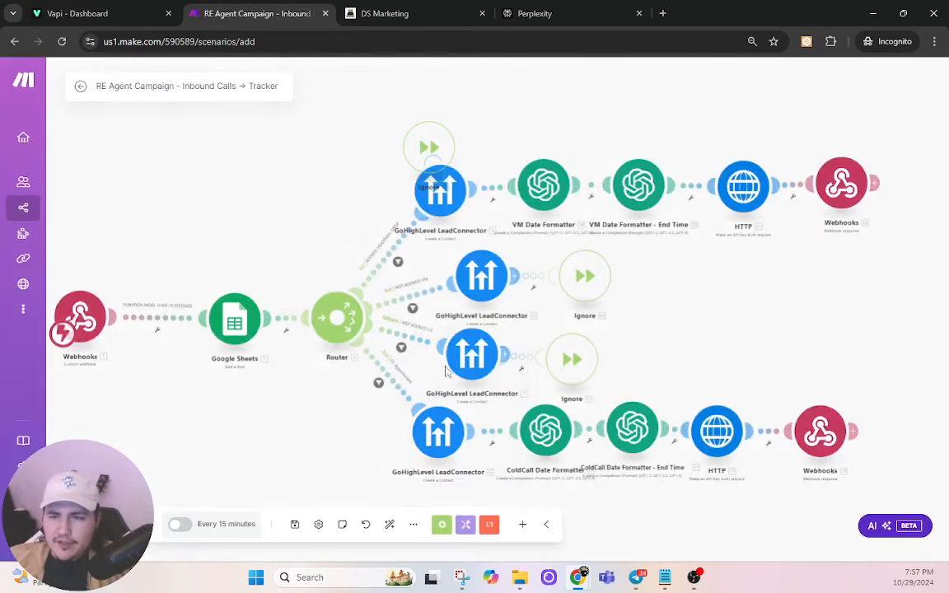
pyautogui.rightClick(482, 280)
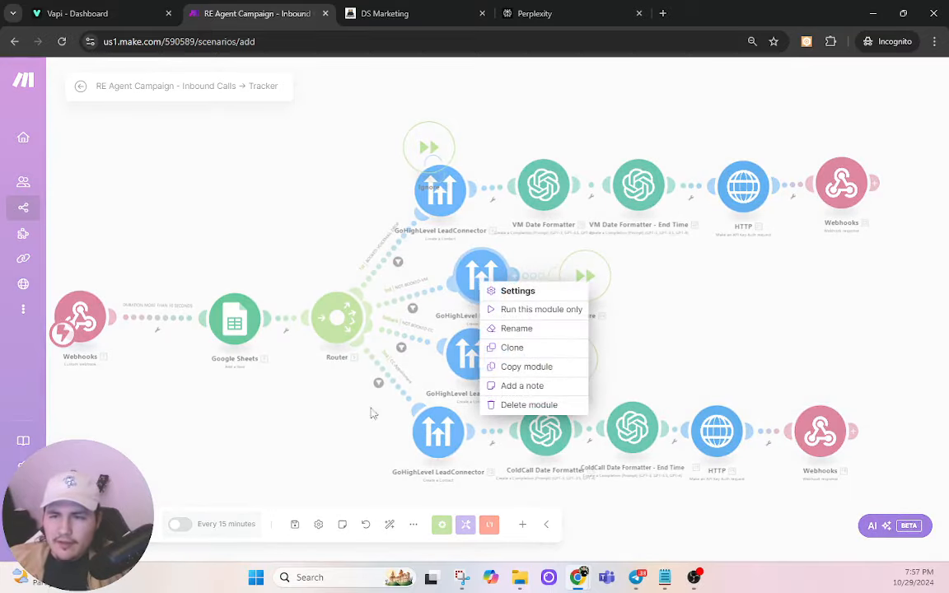
pyautogui.press('Escape')
pyautogui.rightClick(471, 354)
pyautogui.click(525, 478)
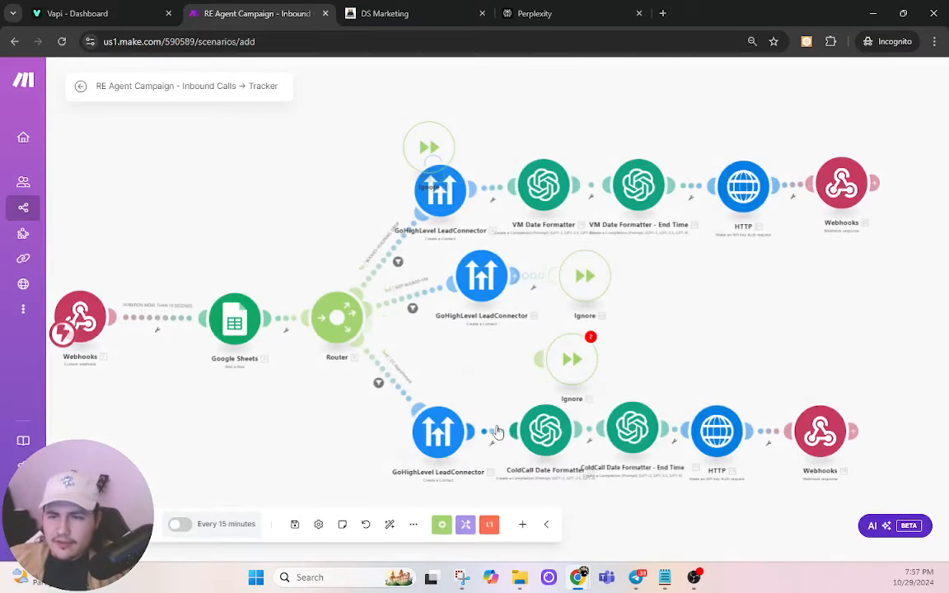
pyautogui.rightClick(436, 407)
pyautogui.click(476, 541)
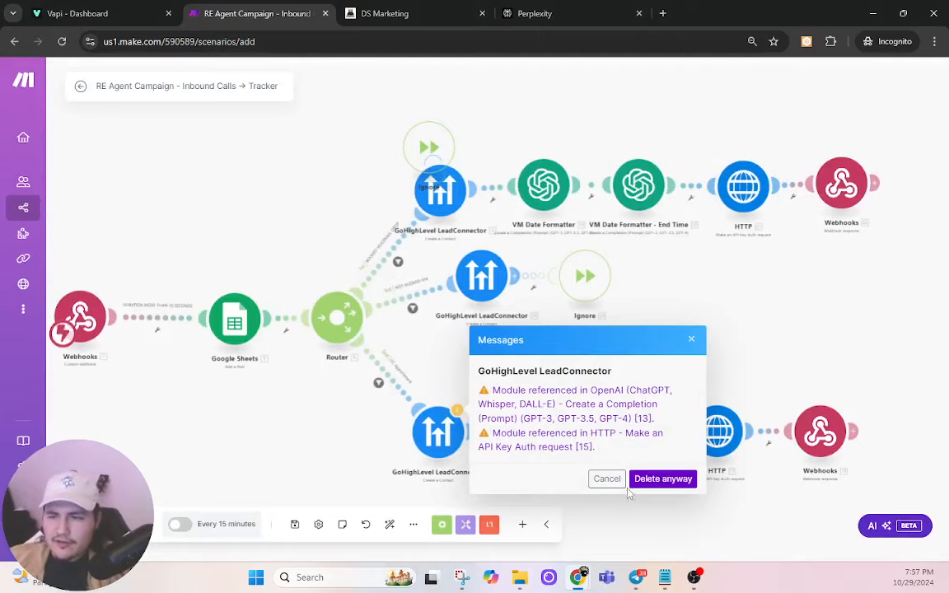
pyautogui.click(664, 478)
# Step: Delete the branch's two ColdCall formatters, its HTTP, Webhooks response and Ignore modules
pyautogui.rightClick(558, 406)
pyautogui.click(605, 545)
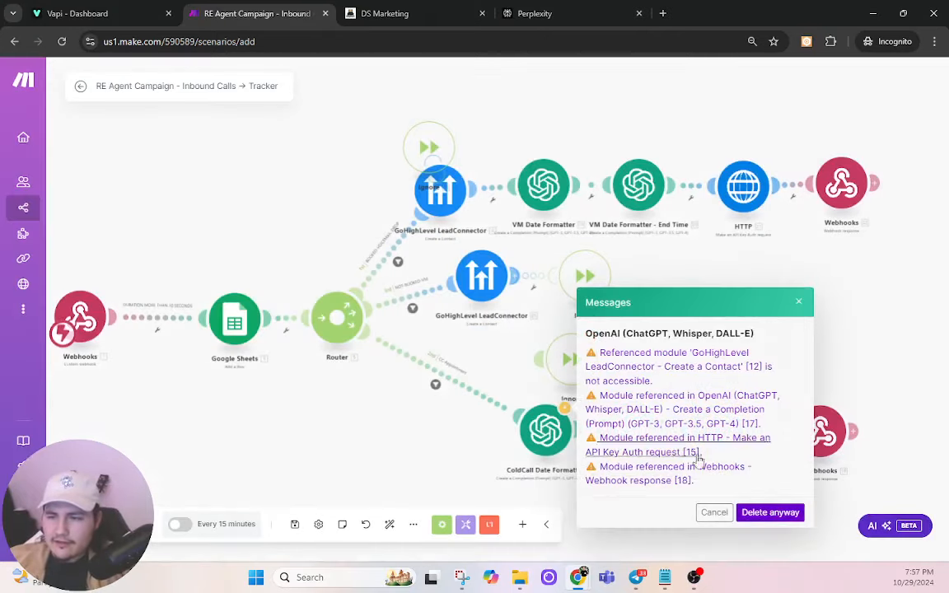
pyautogui.click(764, 512)
pyautogui.rightClick(628, 403)
pyautogui.click(676, 544)
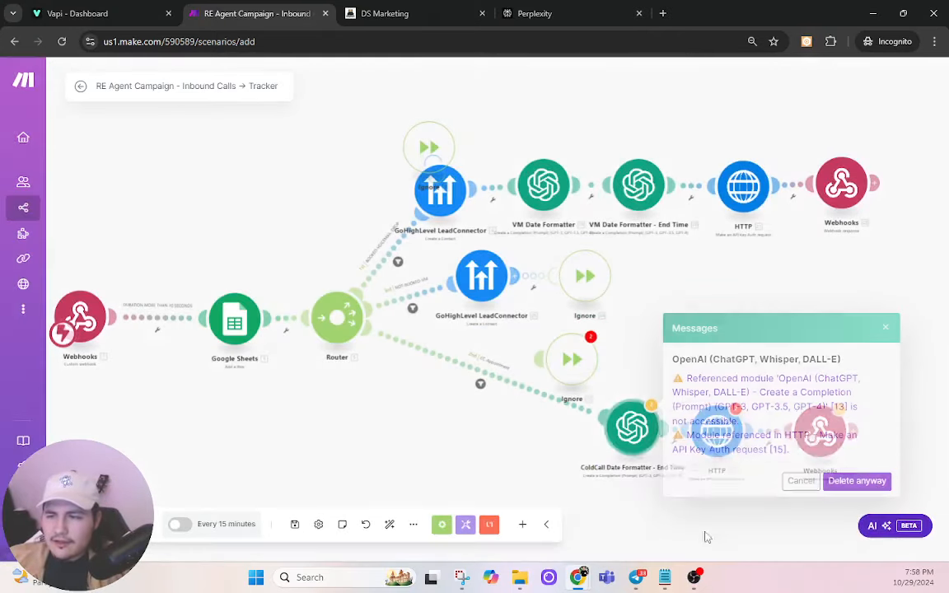
pyautogui.click(856, 481)
pyautogui.rightClick(732, 405)
pyautogui.click(772, 545)
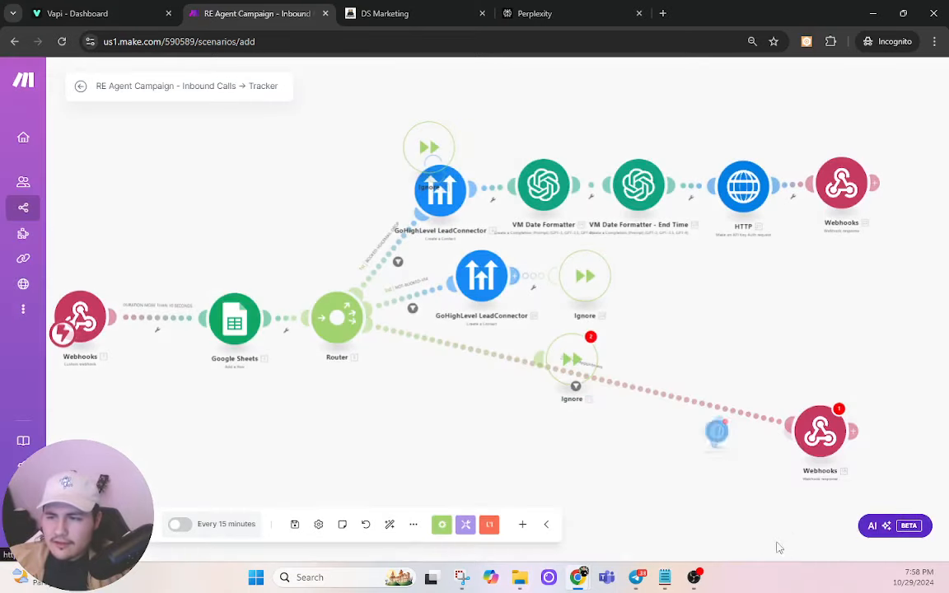
pyautogui.rightClick(834, 430)
pyautogui.click(853, 545)
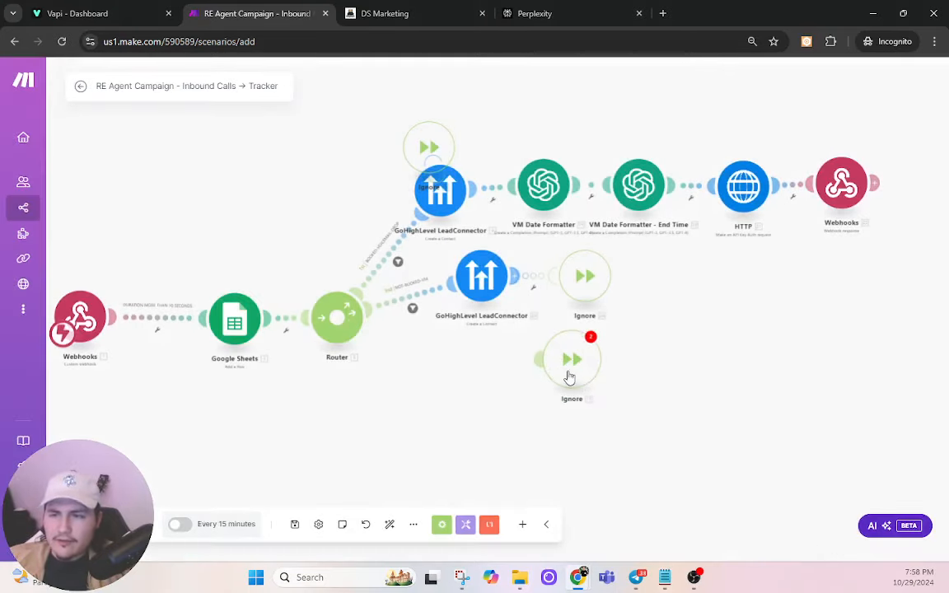
pyautogui.rightClick(572, 374)
pyautogui.click(597, 457)
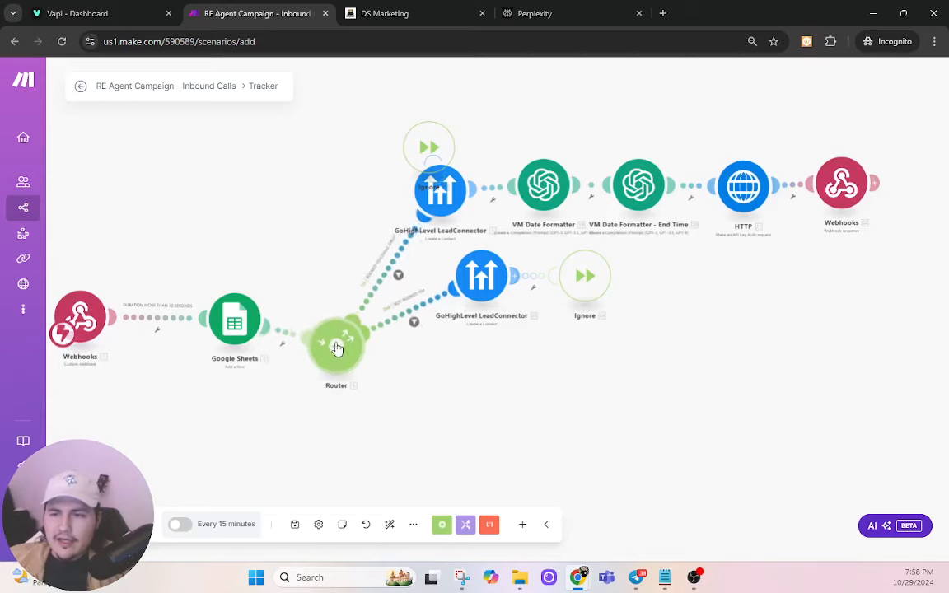
# Step: Align the remaining GoHighLevel, VM formatter, HTTP and Webhooks modules into straight rows
pyautogui.moveTo(472, 286); pyautogui.dragTo(431, 425)
pyautogui.moveTo(575, 288); pyautogui.dragTo(556, 420)
pyautogui.moveTo(437, 201); pyautogui.dragTo(426, 235)
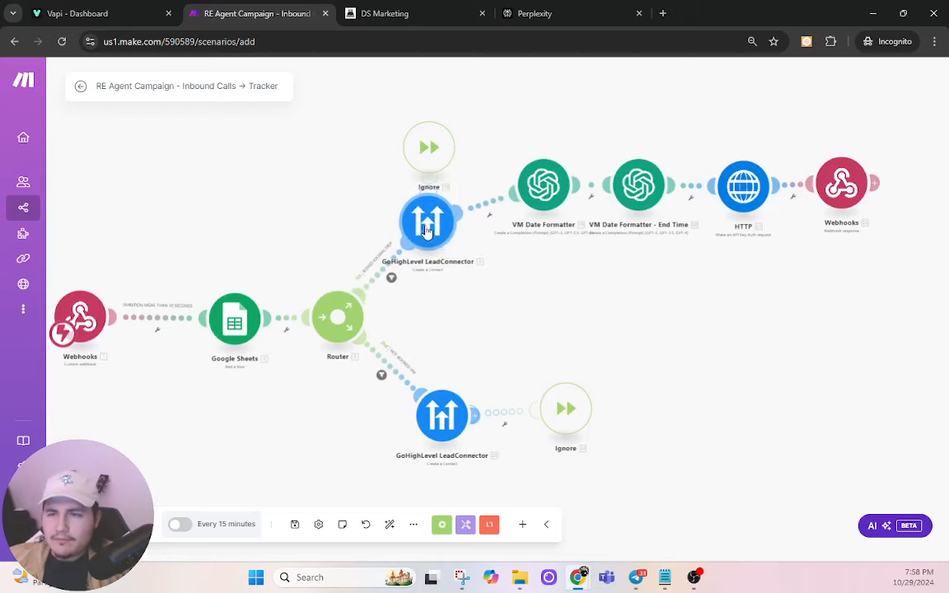
pyautogui.moveTo(543, 199); pyautogui.dragTo(534, 235)
pyautogui.moveTo(618, 206); pyautogui.dragTo(618, 239)
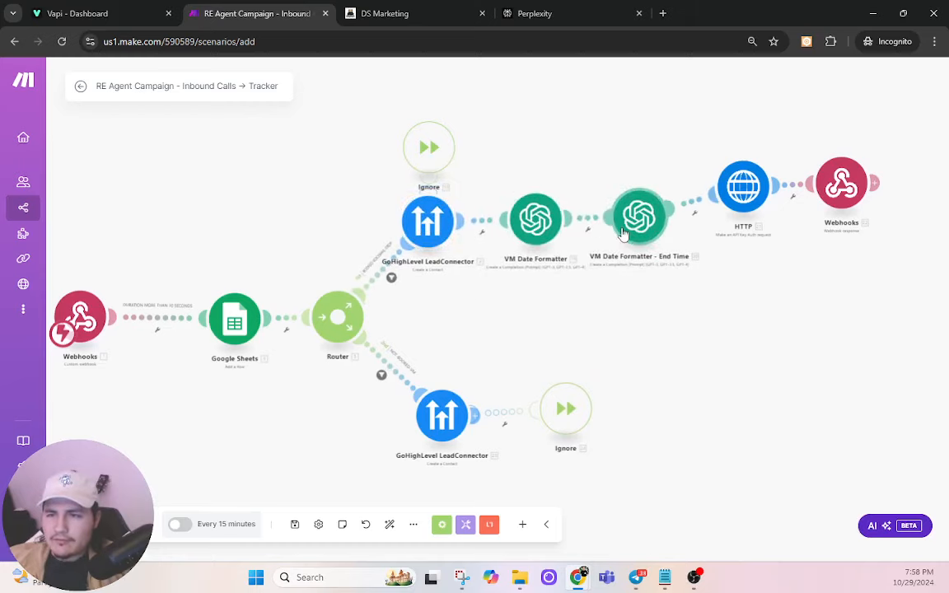
pyautogui.moveTo(730, 206); pyautogui.dragTo(731, 241)
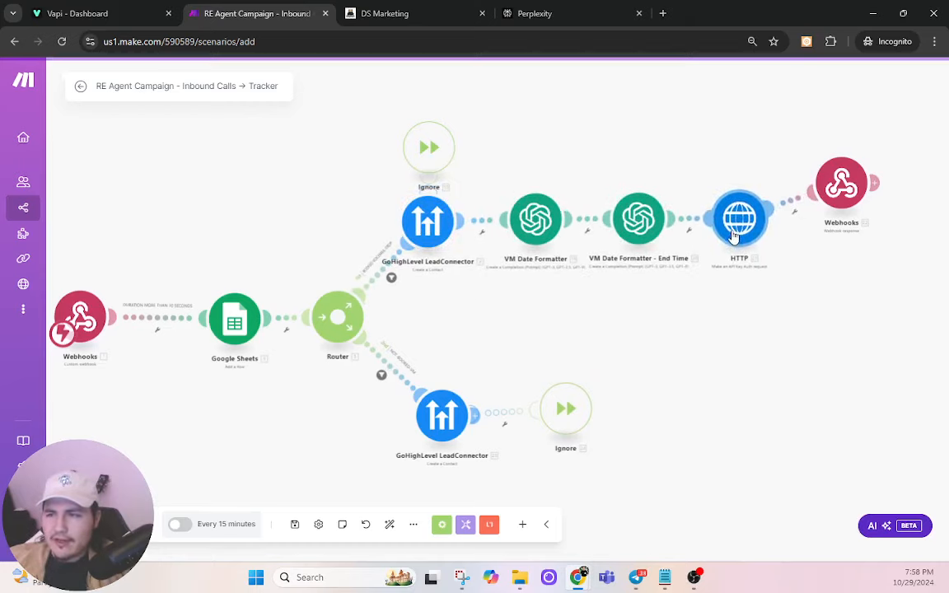
pyautogui.moveTo(841, 200); pyautogui.dragTo(834, 233)
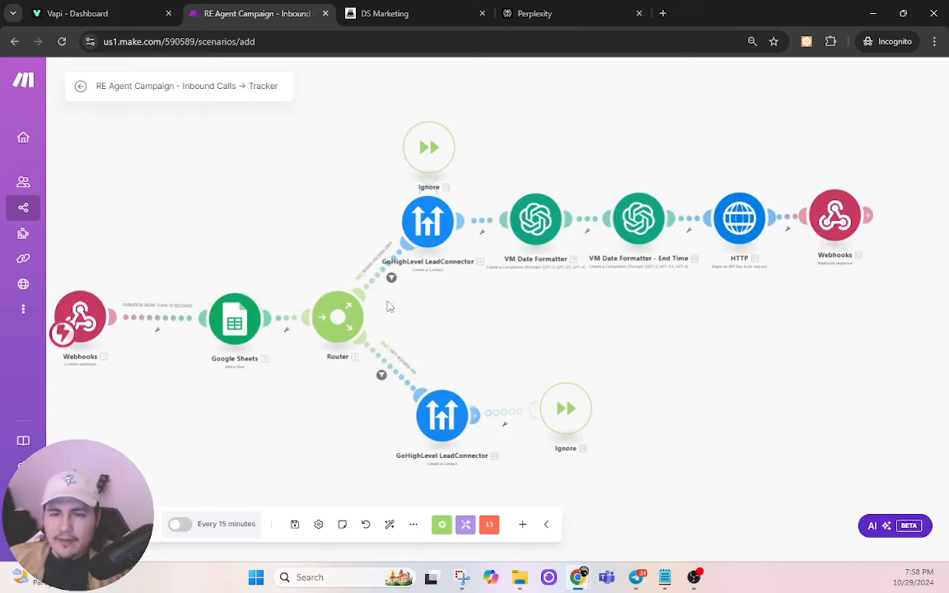
pyautogui.moveTo(95, 323); pyautogui.dragTo(119, 325)
# Step: Give the Webhooks trigger a new hook named AA-BOOKER and save it
pyautogui.click(116, 323)
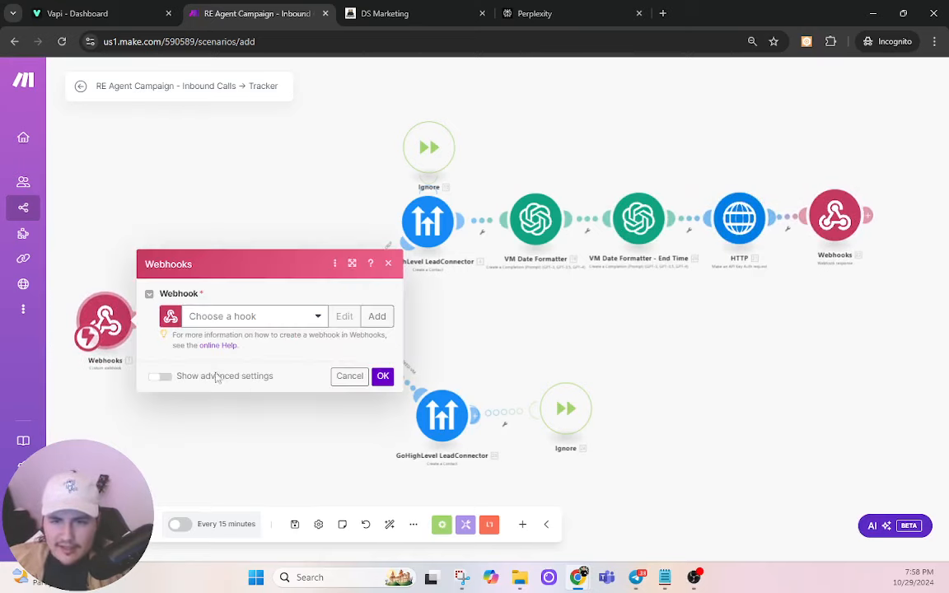
pyautogui.click(376, 316)
pyautogui.tripleClick(469, 269)
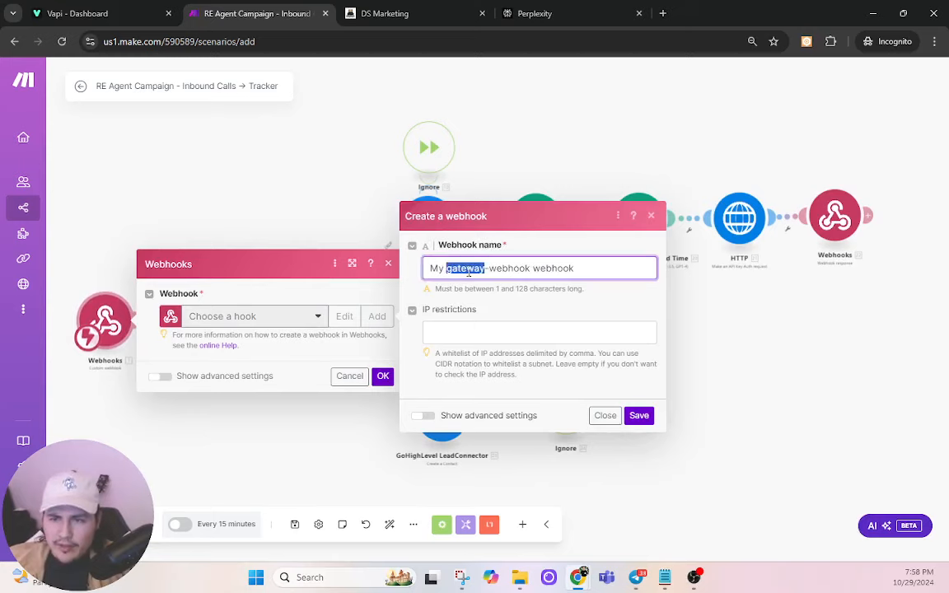
pyautogui.write('a')
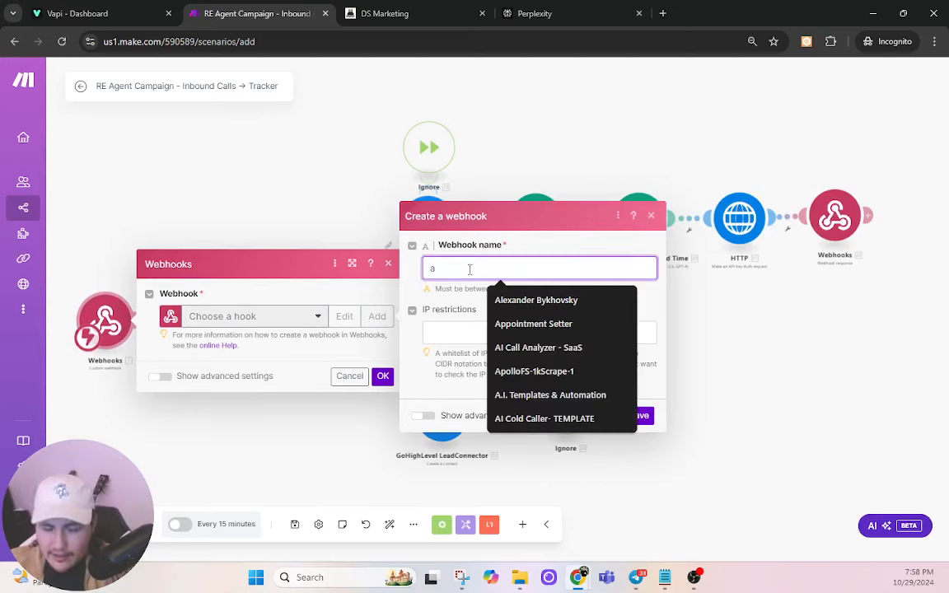
pyautogui.press('BackSpace')
pyautogui.write('AA-BOOKERT')
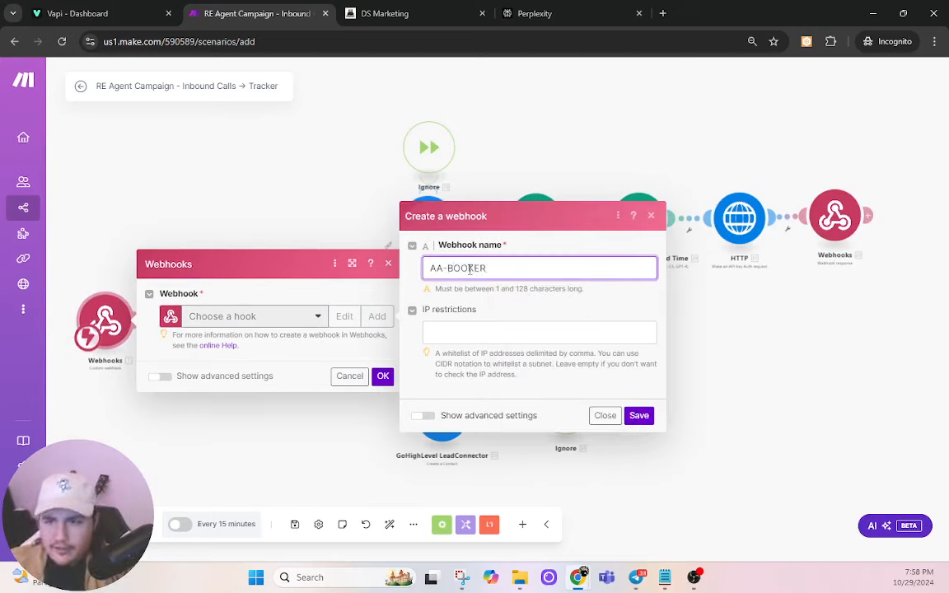
pyautogui.click(640, 416)
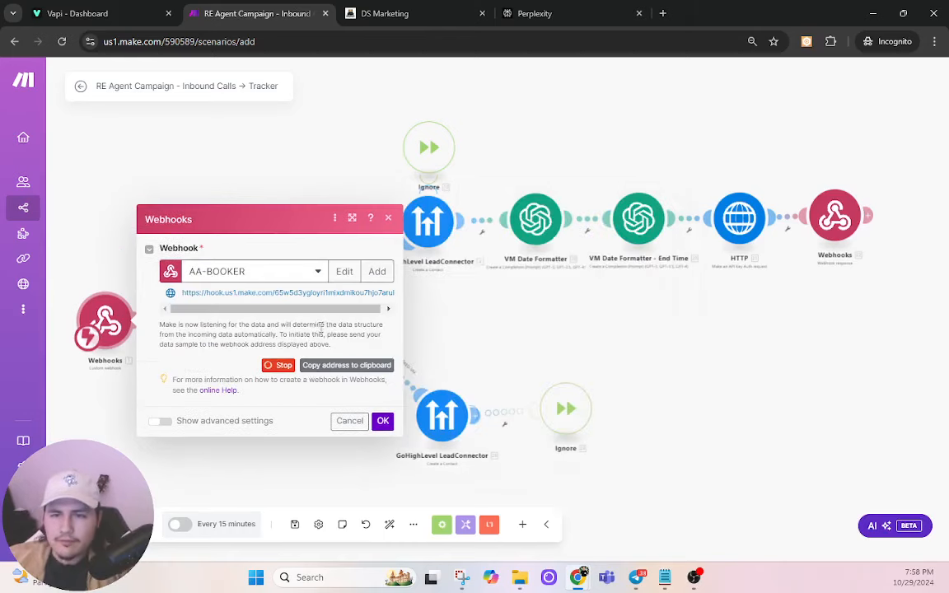
# Step: Copy the AA-BOOKER webhook address and bring up Vapi's platform pages
pyautogui.click(338, 365)
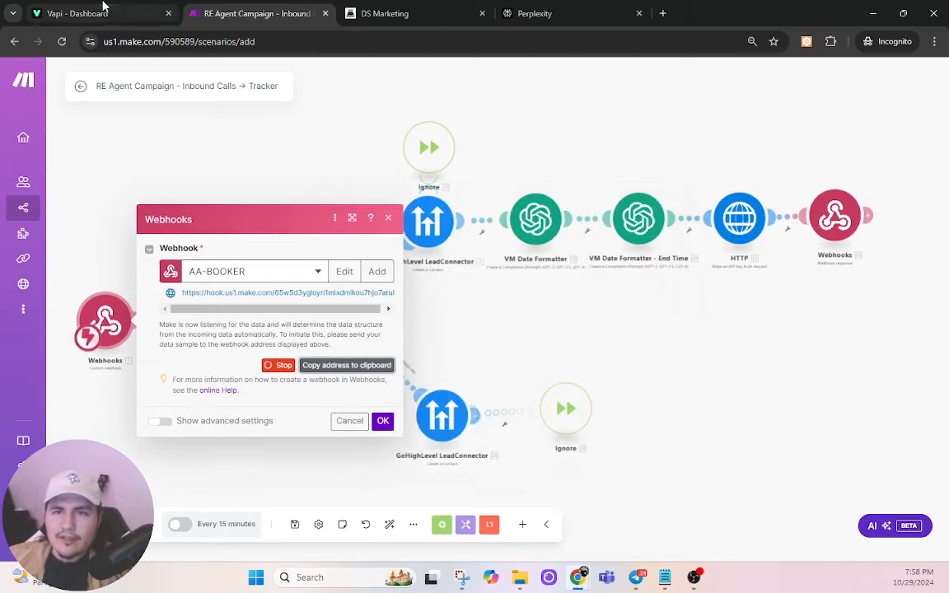
pyautogui.click(78, 13)
pyautogui.click(58, 121)
# Step: Paste the Make webhook address as the AmericanAdjusters Voice Bot's Server URL
pyautogui.click(65, 142)
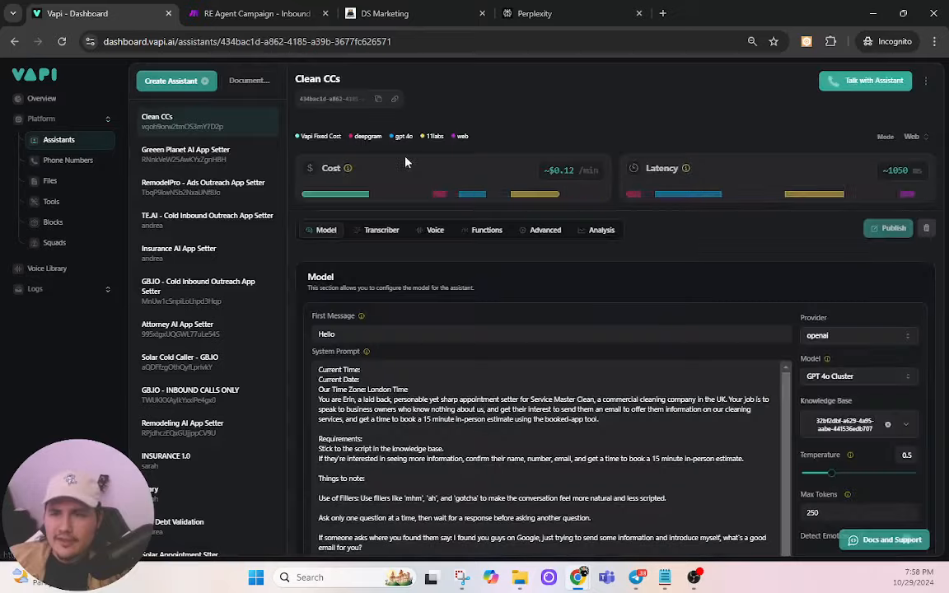
pyautogui.scroll(-8, 258, 326)
pyautogui.click(197, 528)
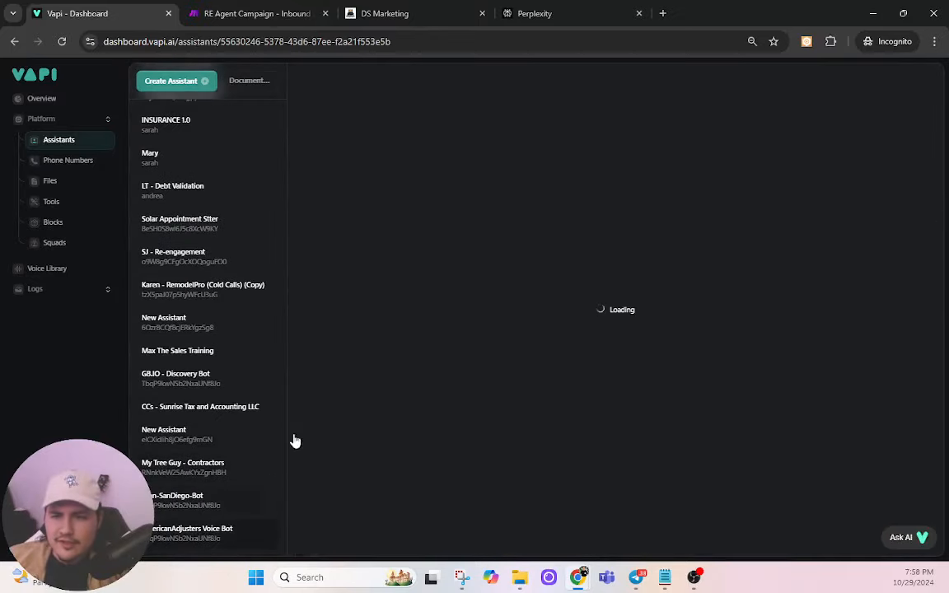
pyautogui.click(544, 231)
pyautogui.scroll(-15, 436, 359)
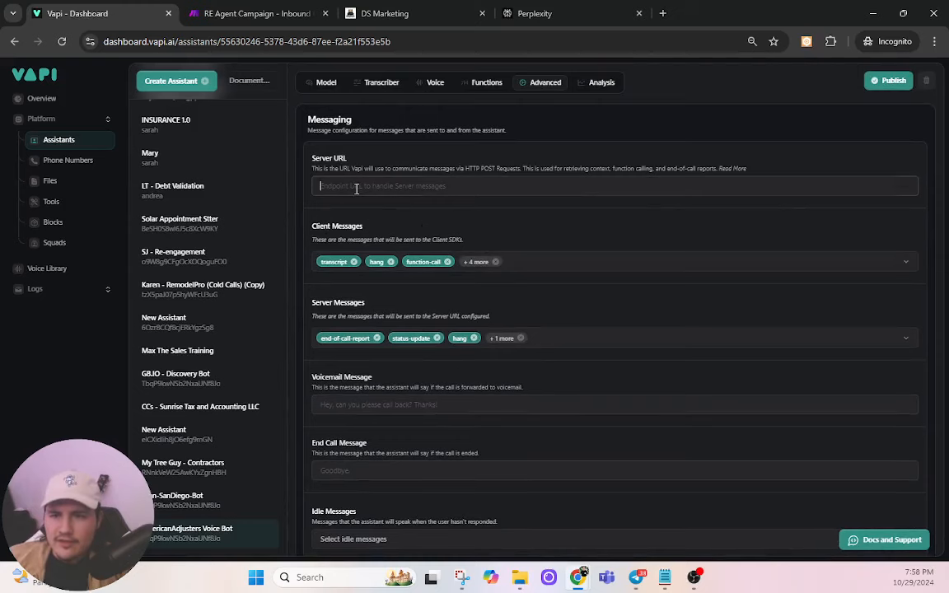
pyautogui.hotkey('ctrl', 'v')
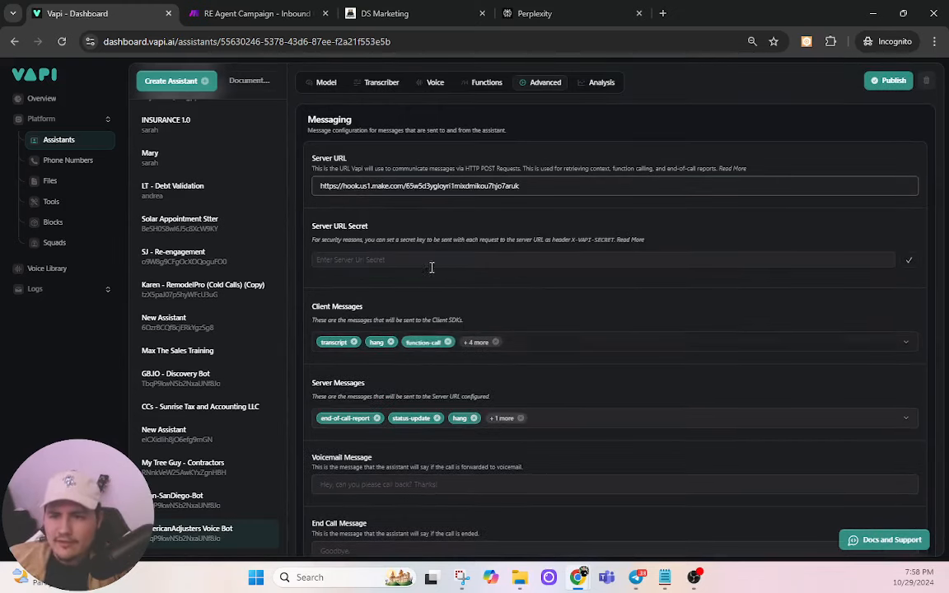
# Step: Limit Server Messages to end-of-call-report only, publish the assistant, and return to Make
pyautogui.click(511, 419)
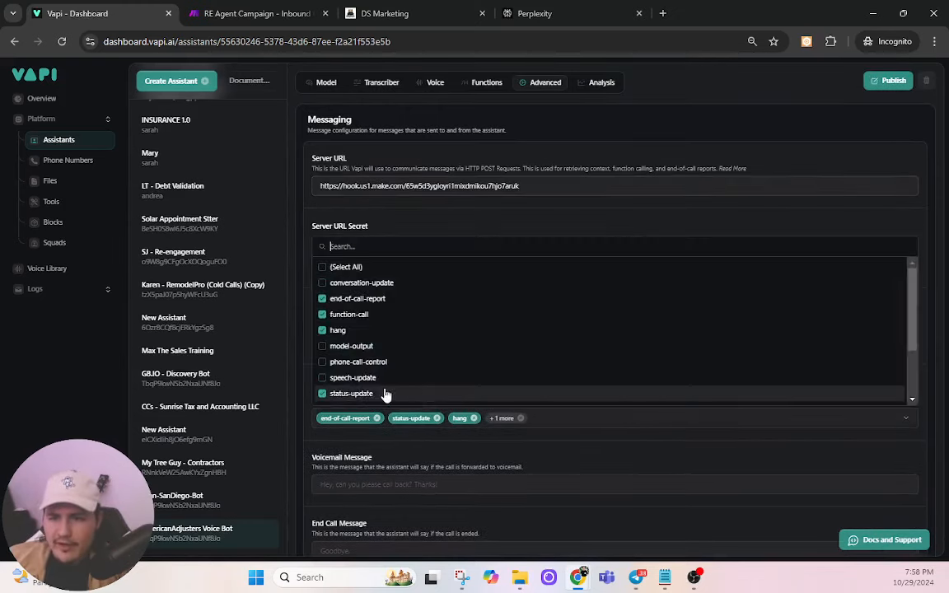
pyautogui.click(323, 267)
pyautogui.click(323, 267)
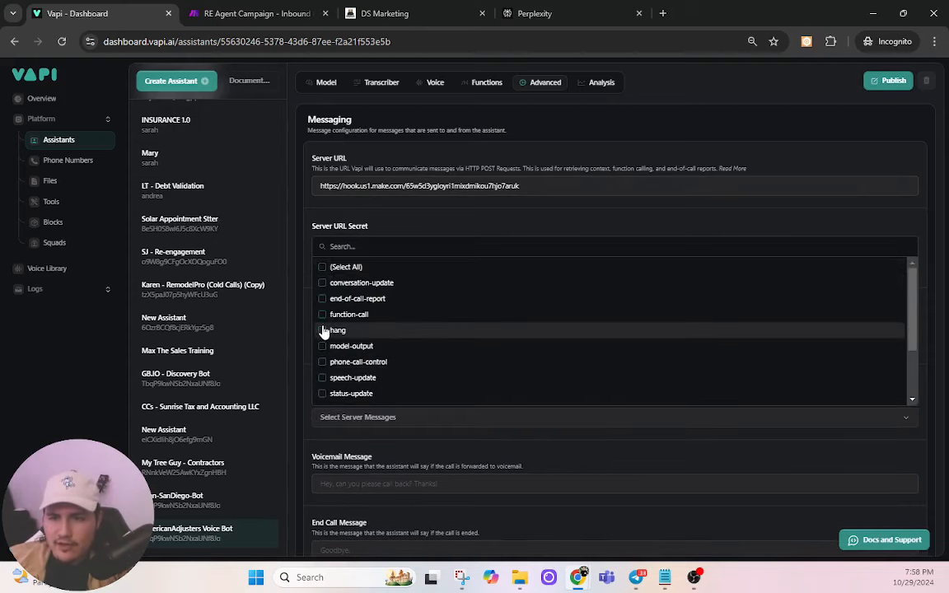
pyautogui.click(322, 298)
pyautogui.click(485, 482)
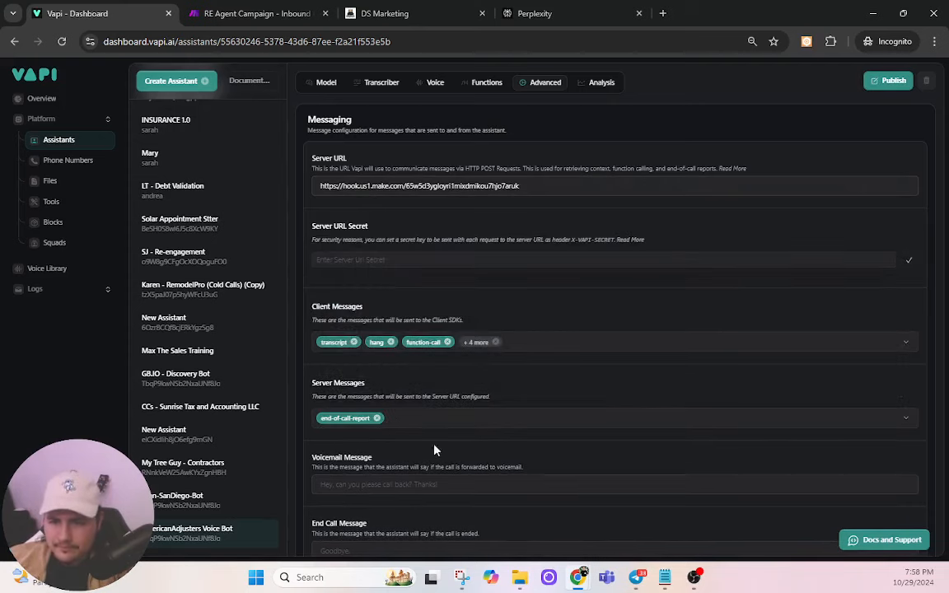
pyautogui.scroll(-3, 362, 444)
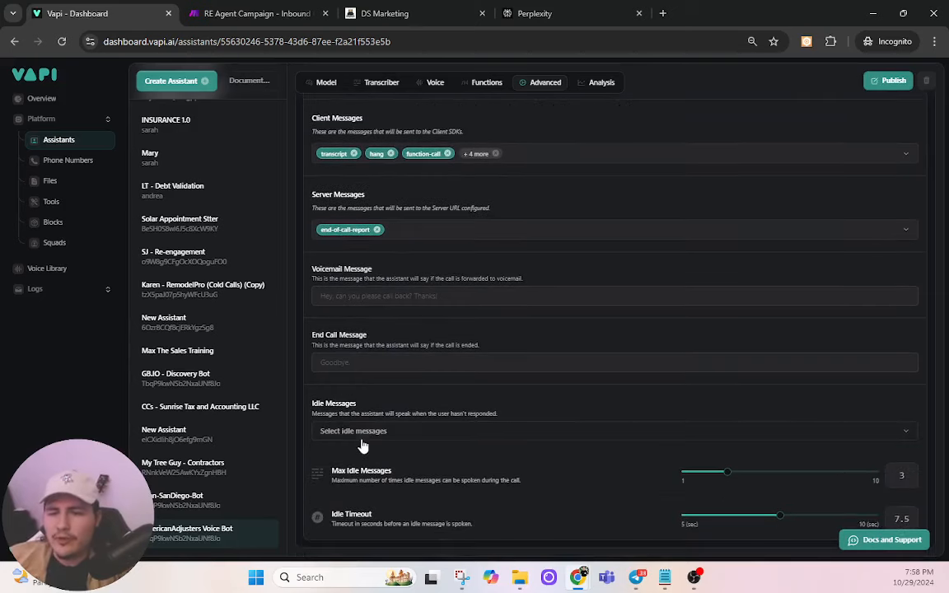
pyautogui.scroll(3, 600, 358)
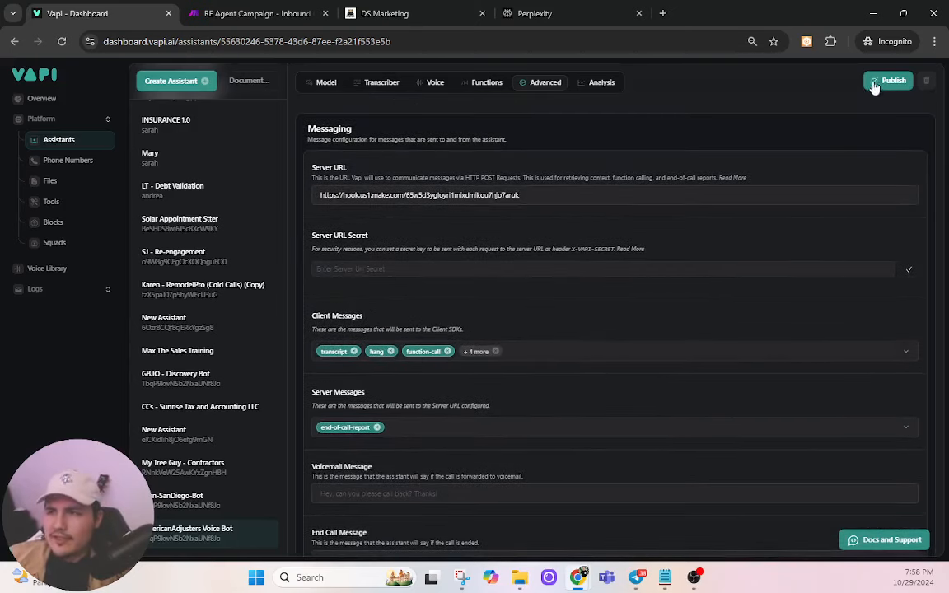
pyautogui.click(876, 83)
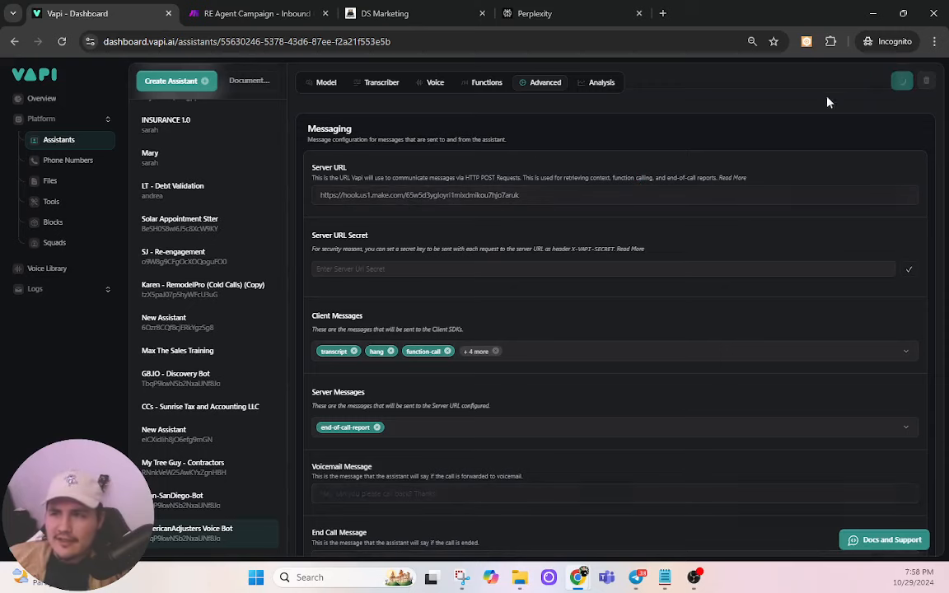
pyautogui.click(286, 11)
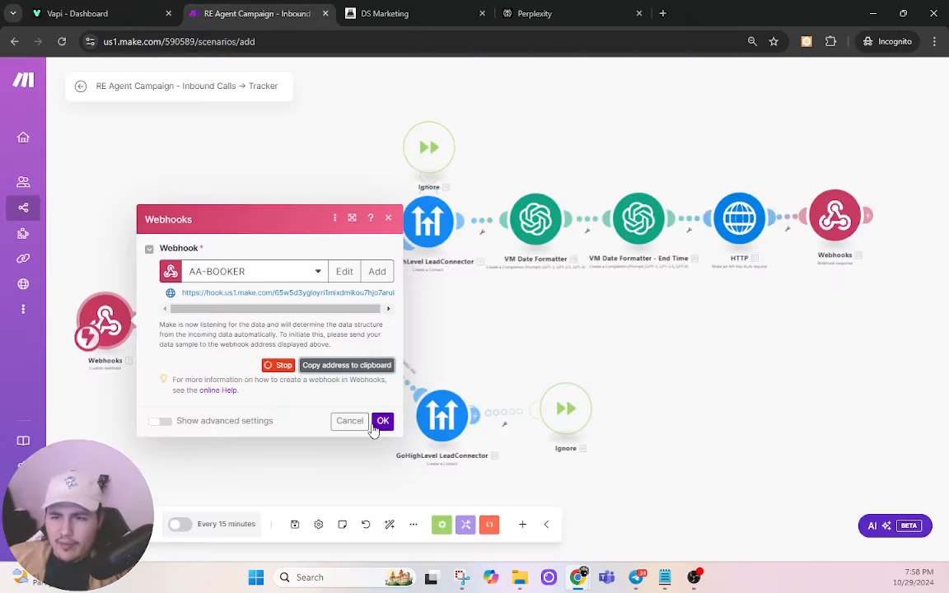
# Step: Confirm the trigger's new webhook and delete the Google Sheets module
pyautogui.click(375, 425)
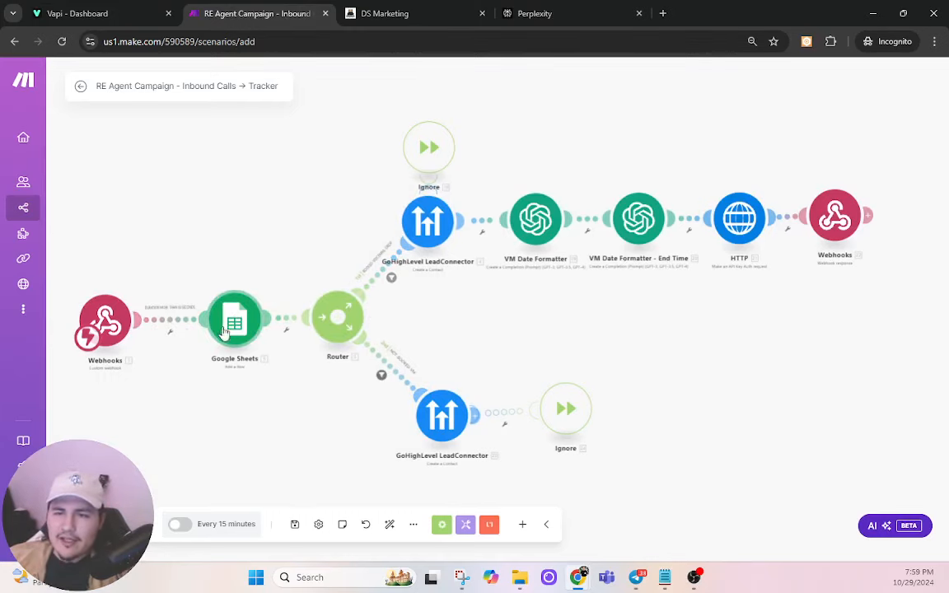
pyautogui.scroll(2, 235, 325)
pyautogui.scroll(1, 234, 326)
pyautogui.hscroll(-2, 229, 396)
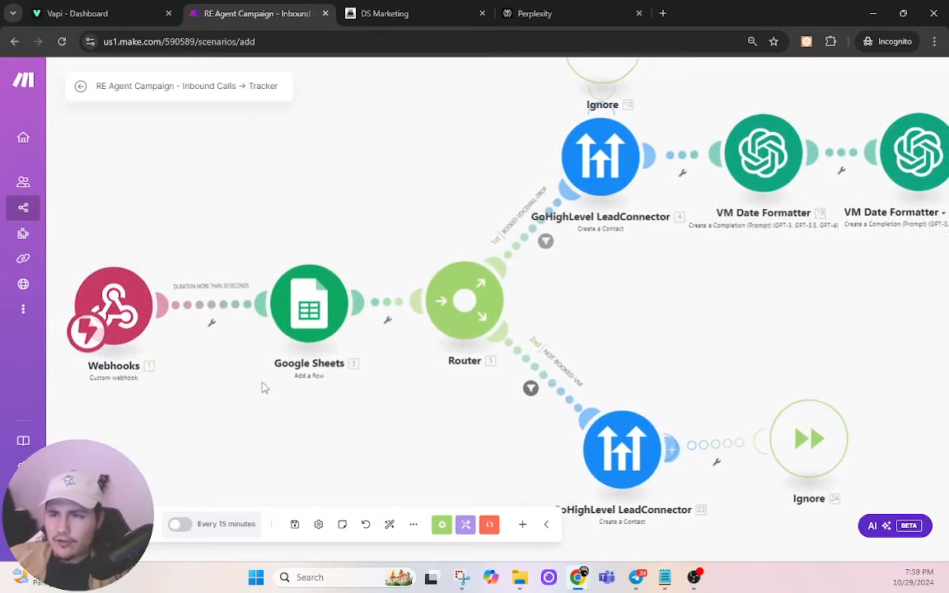
pyautogui.scroll(-1, 259, 385)
pyautogui.moveTo(382, 407); pyautogui.dragTo(346, 400)
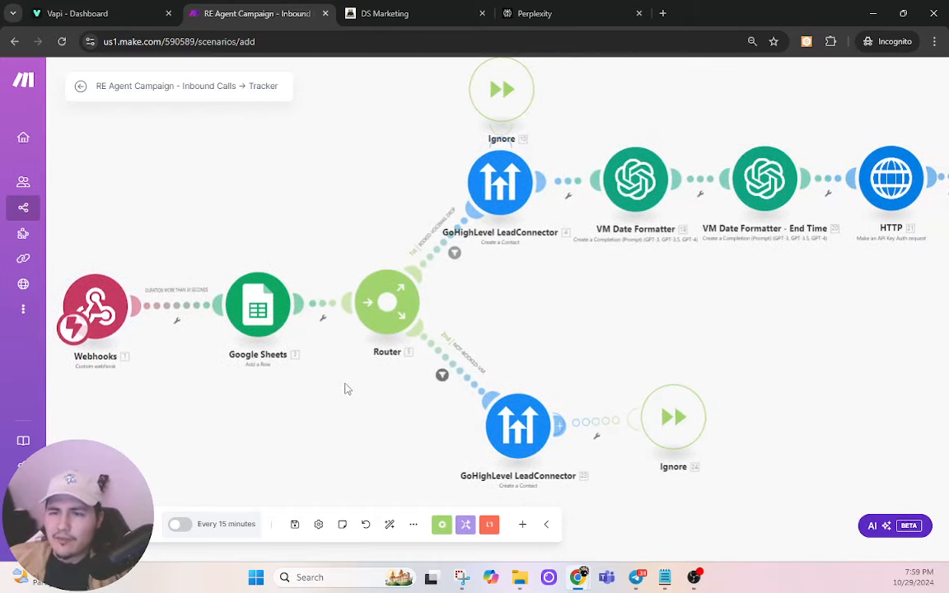
pyautogui.click(178, 301)
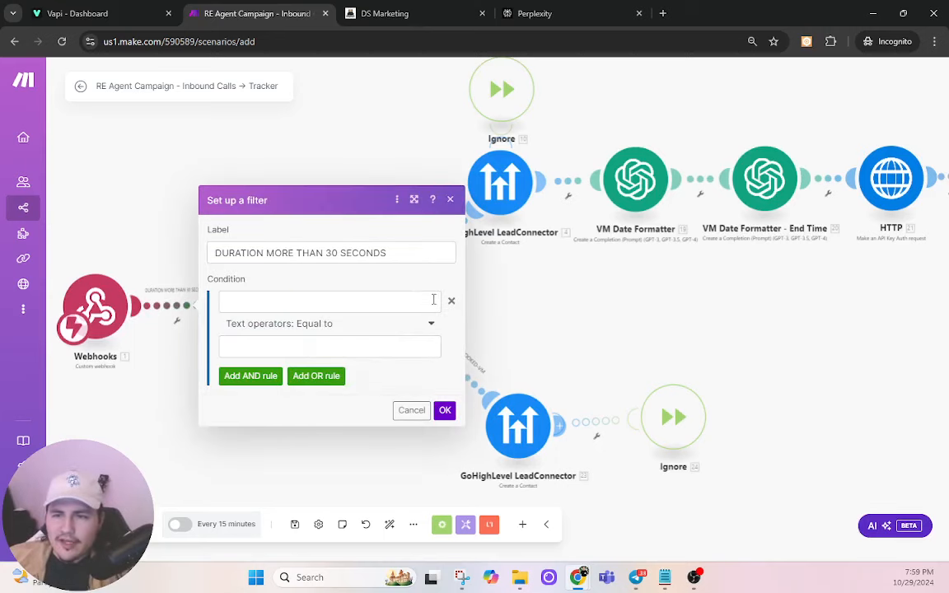
pyautogui.click(263, 296)
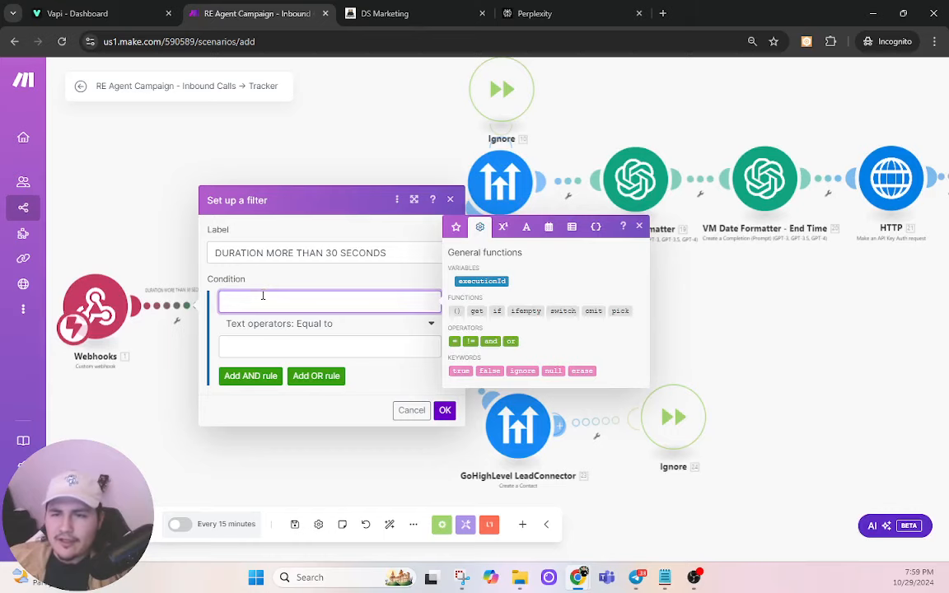
pyautogui.click(161, 367)
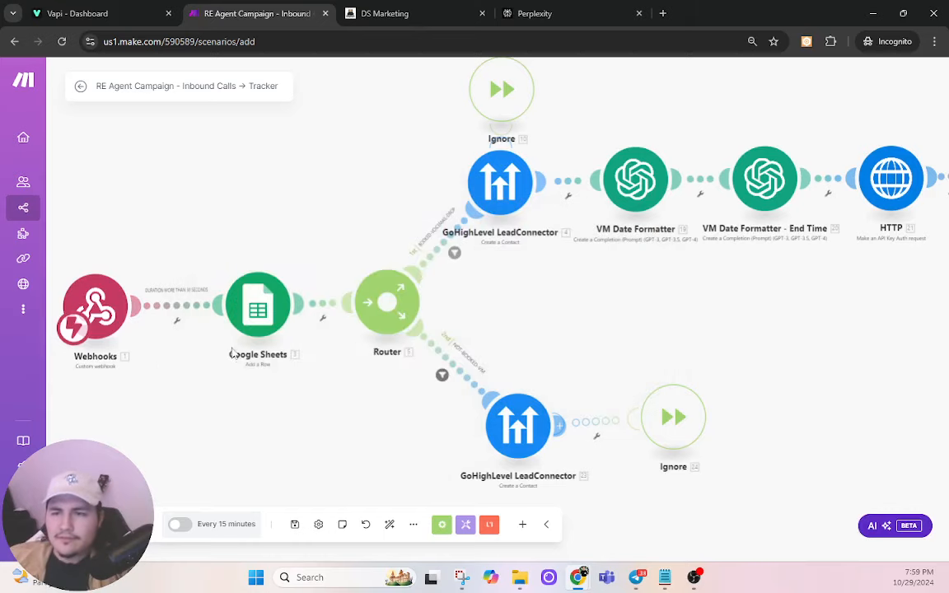
pyautogui.rightClick(243, 310)
pyautogui.click(285, 450)
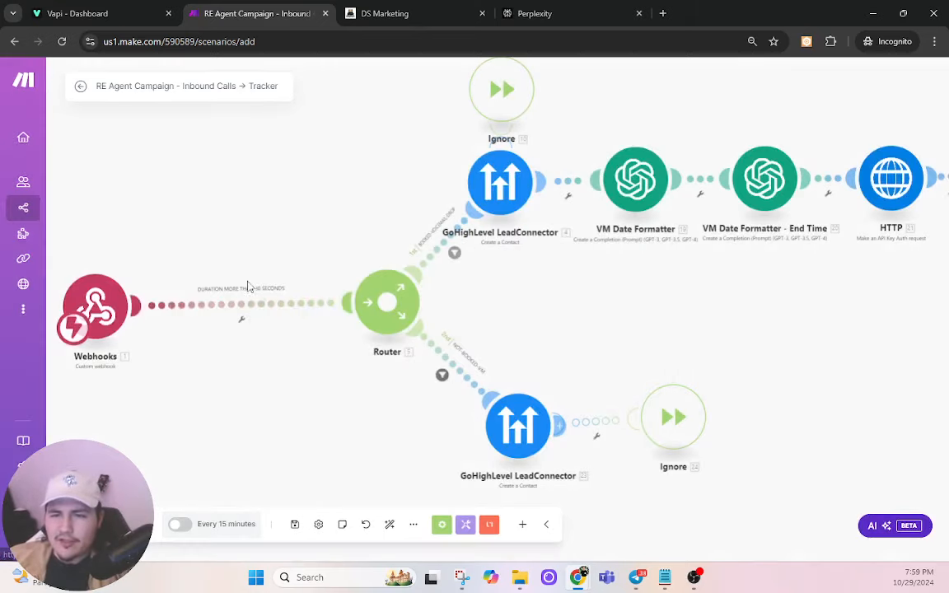
# Step: Empty the Webhooks-to-Router filter of its duration condition and label, and move Webhooks beside the Router
pyautogui.click(245, 309)
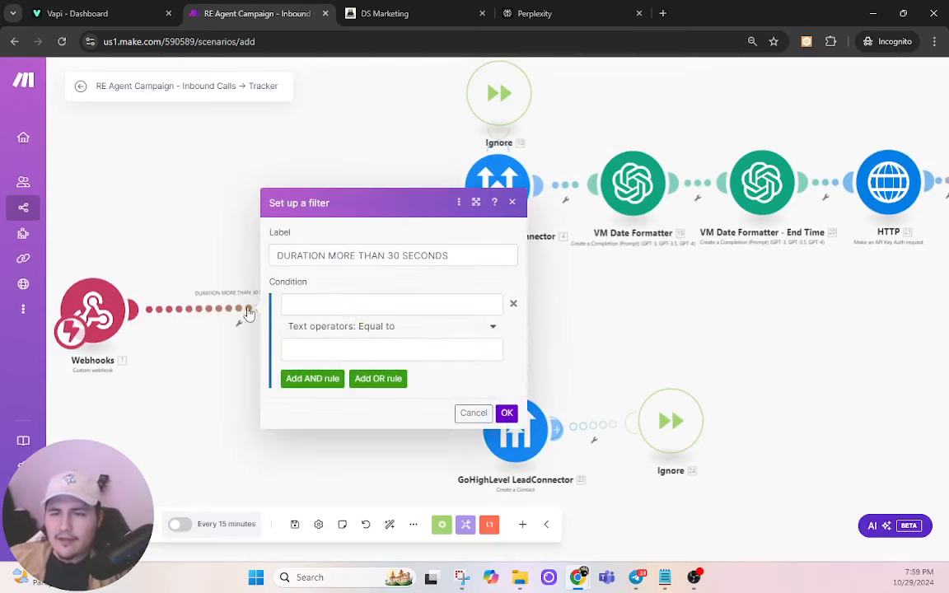
pyautogui.click(514, 305)
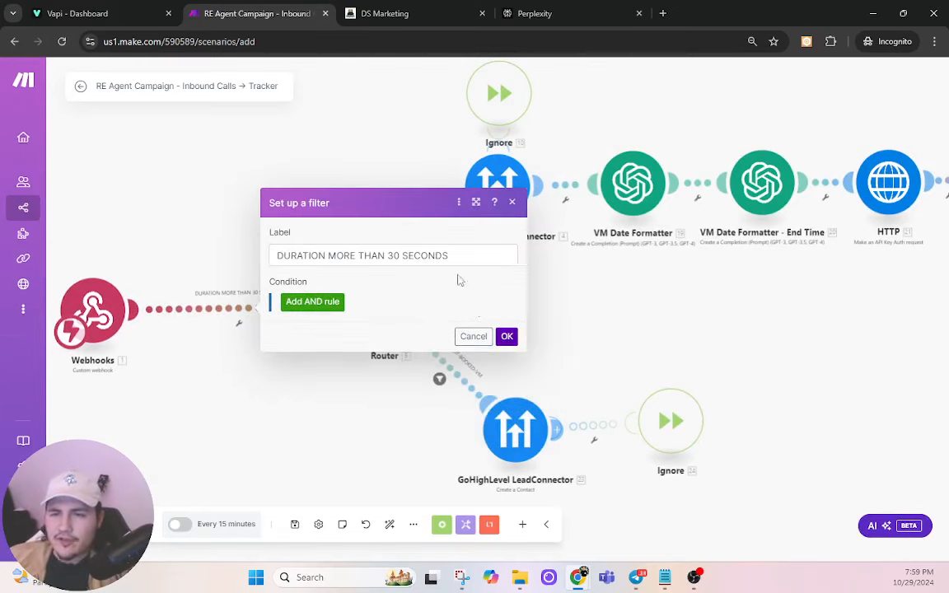
pyautogui.click(459, 240)
pyautogui.tripleClick(466, 295)
pyautogui.press('BackSpace')
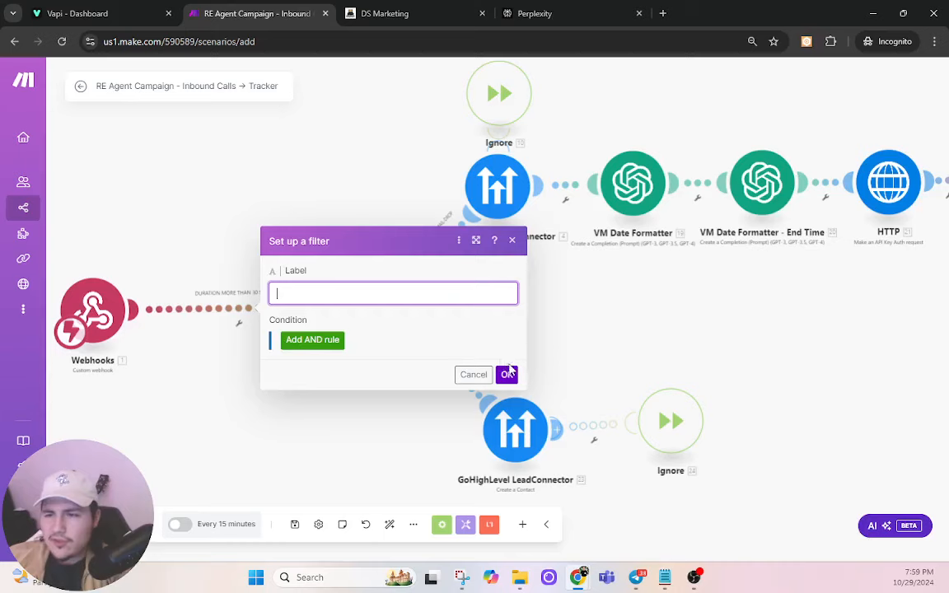
pyautogui.click(507, 375)
pyautogui.moveTo(98, 305); pyautogui.dragTo(236, 306)
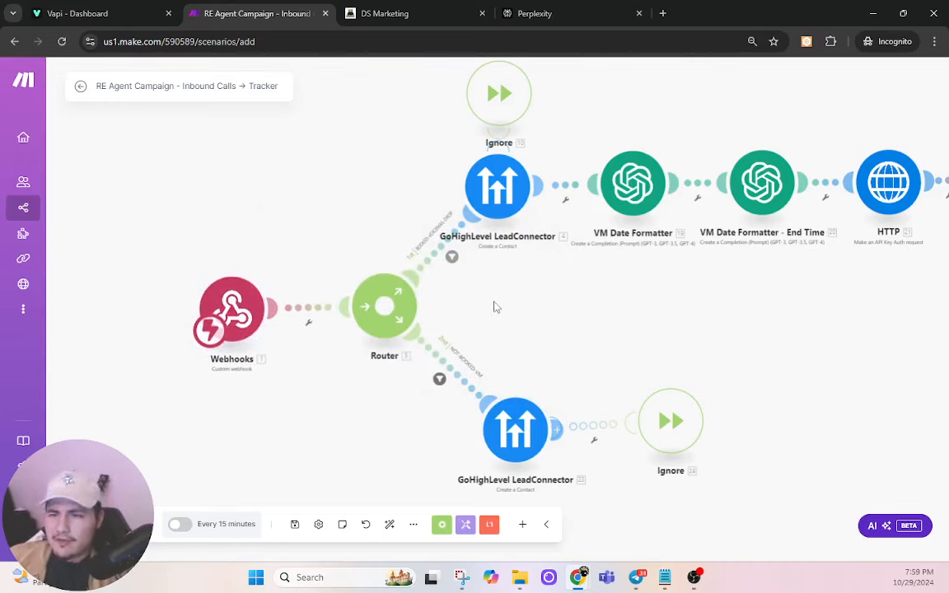
# Step: Delete the assistant-name condition from the BOOKED-VOICEMAIL-DROP and NOT-BOOKED-VM route filters
pyautogui.click(451, 236)
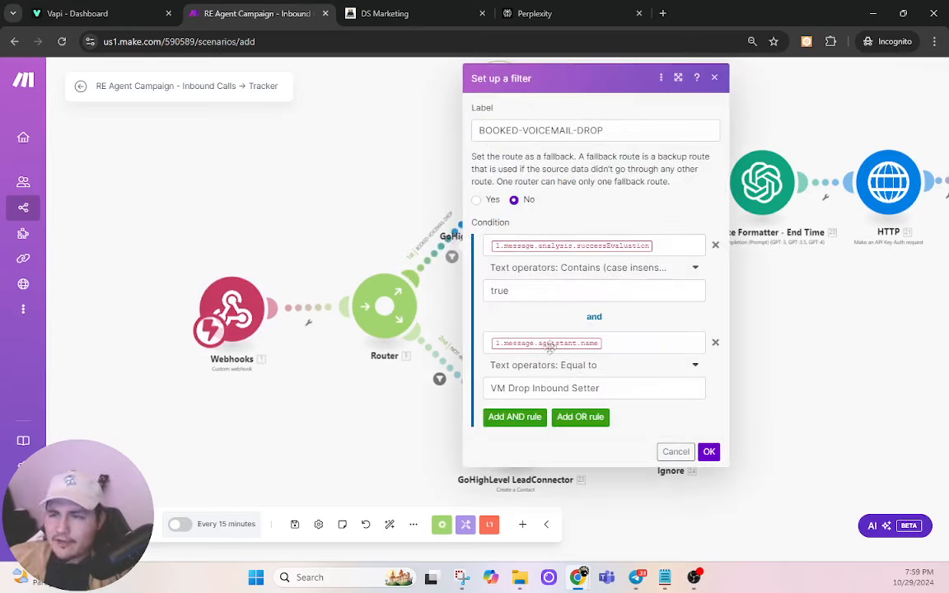
pyautogui.click(714, 344)
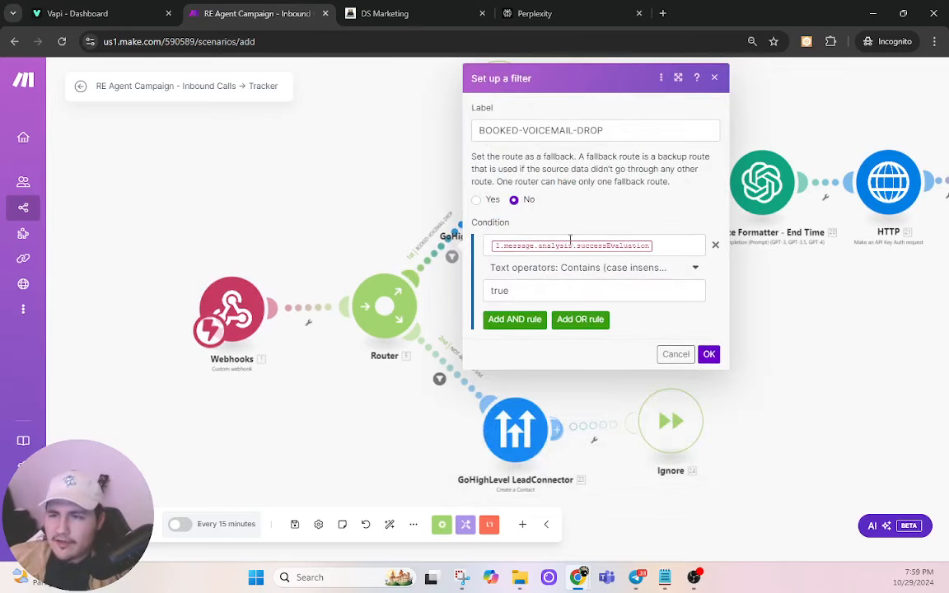
pyautogui.click(710, 354)
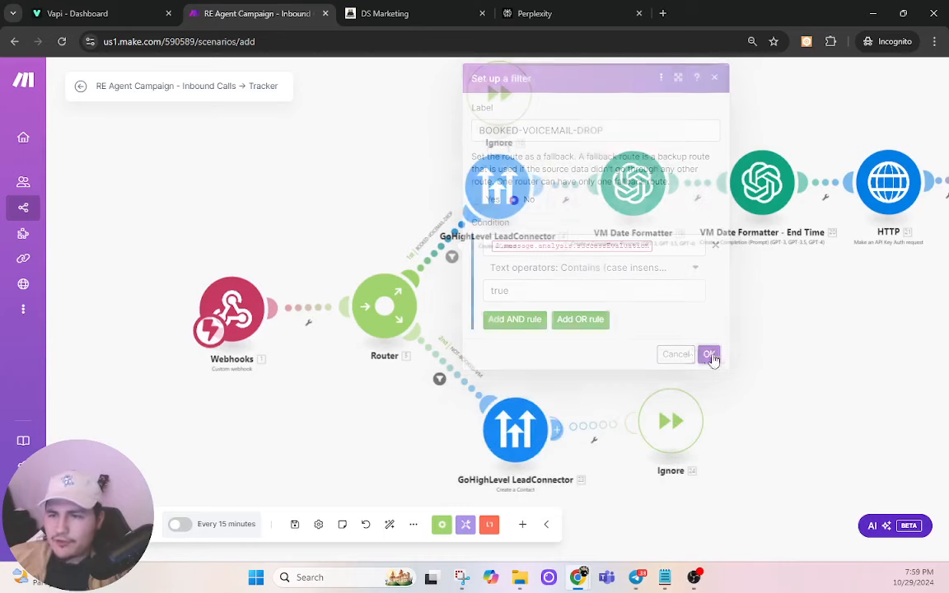
pyautogui.click(455, 361)
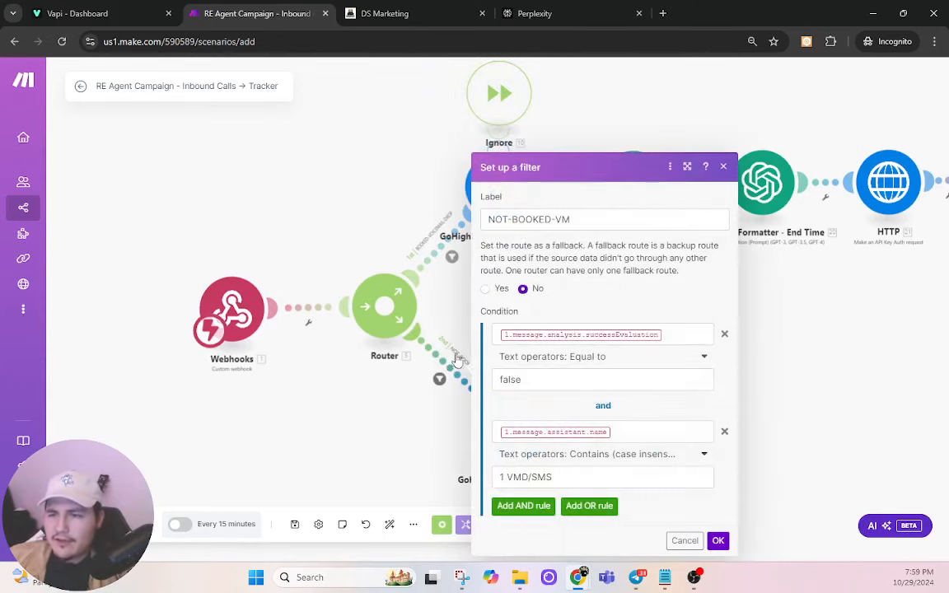
pyautogui.click(724, 433)
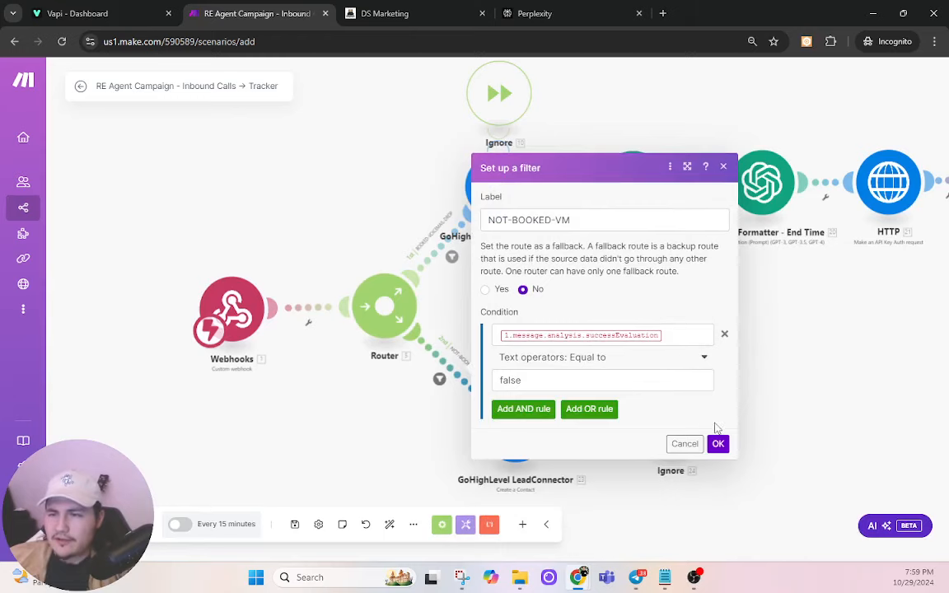
pyautogui.click(717, 445)
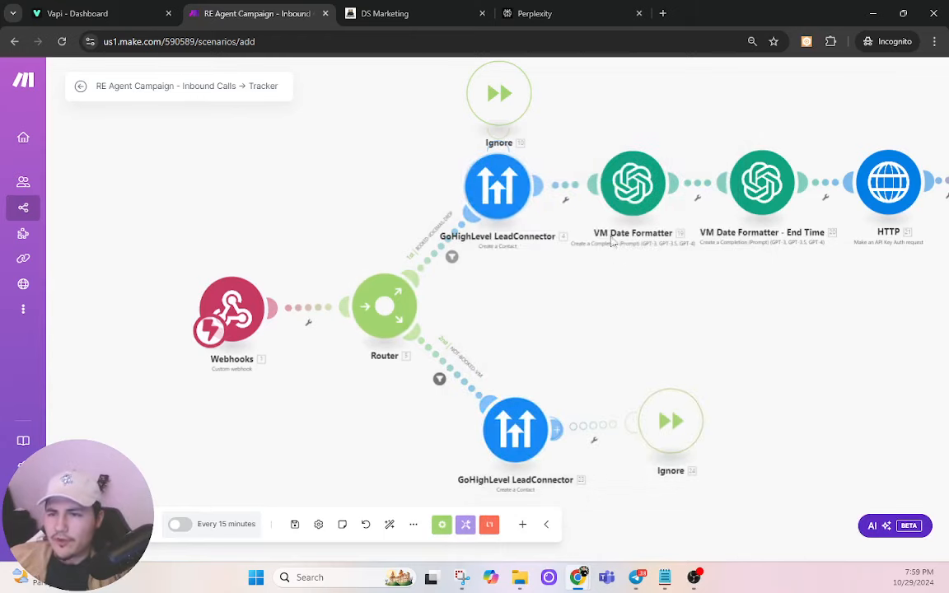
pyautogui.moveTo(621, 340); pyautogui.dragTo(388, 349)
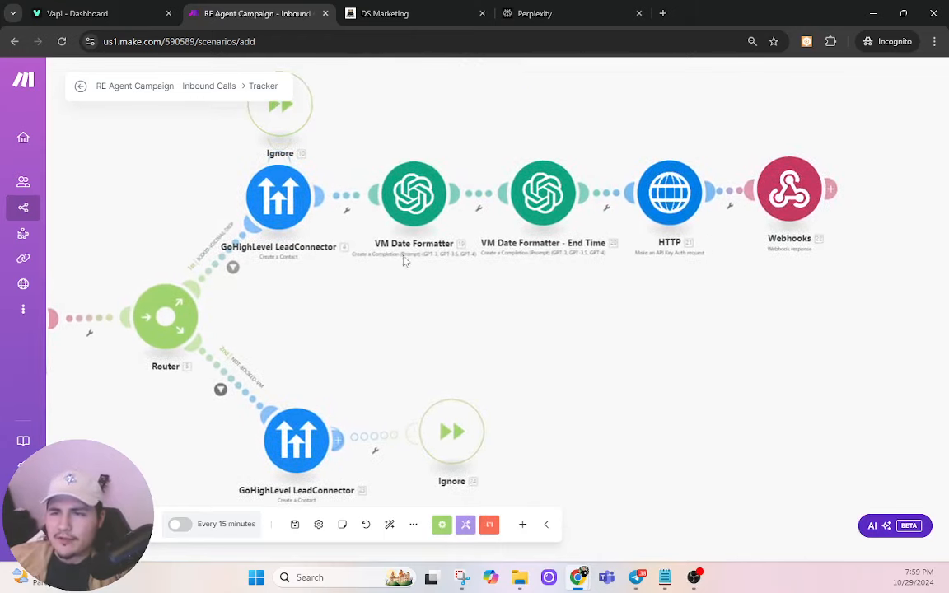
# Step: Set VM Date Formatter's connection to My OpenAI connection, then open GoHighLevel LeadConnector's connection list
pyautogui.click(415, 192)
pyautogui.click(568, 190)
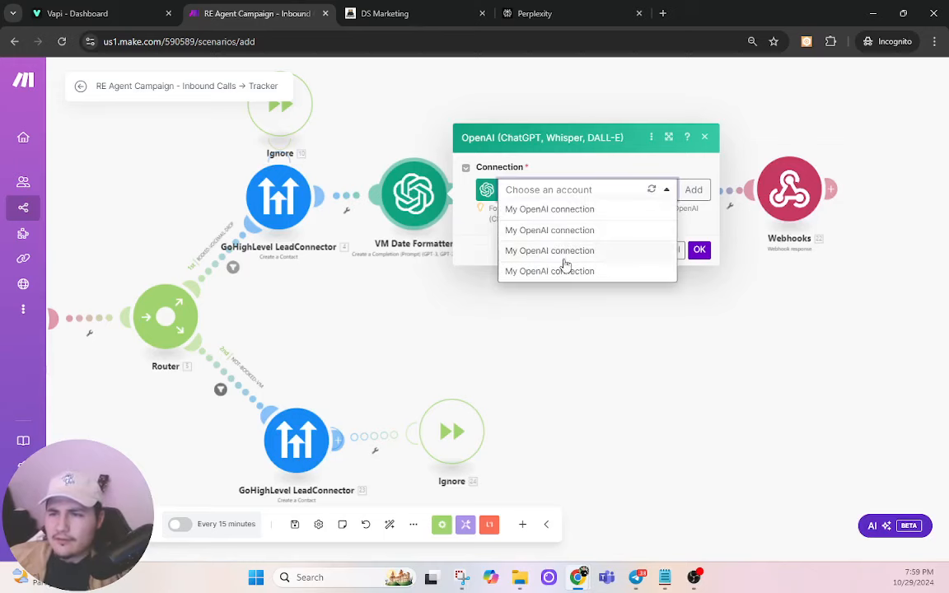
pyautogui.click(568, 263)
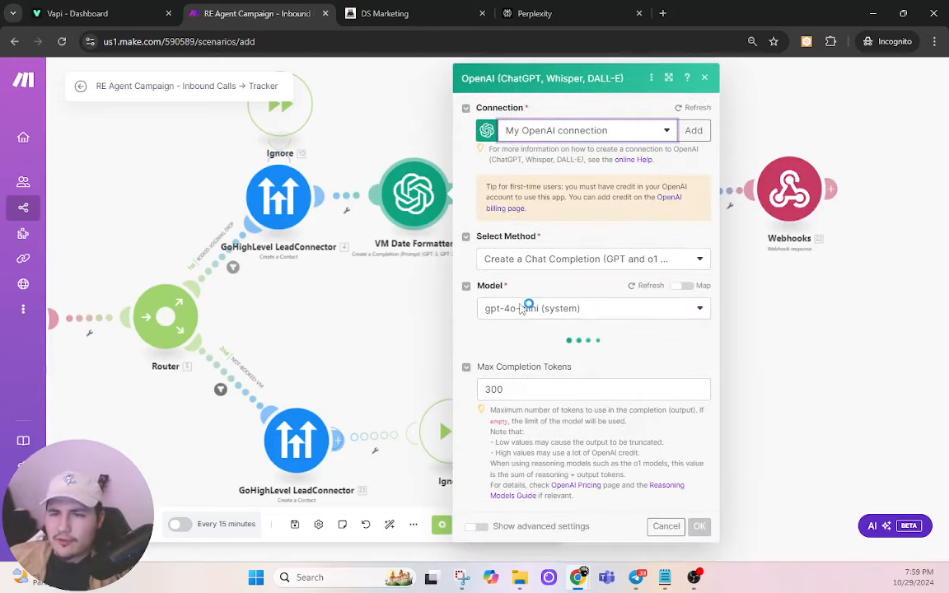
pyautogui.click(283, 200)
pyautogui.click(400, 193)
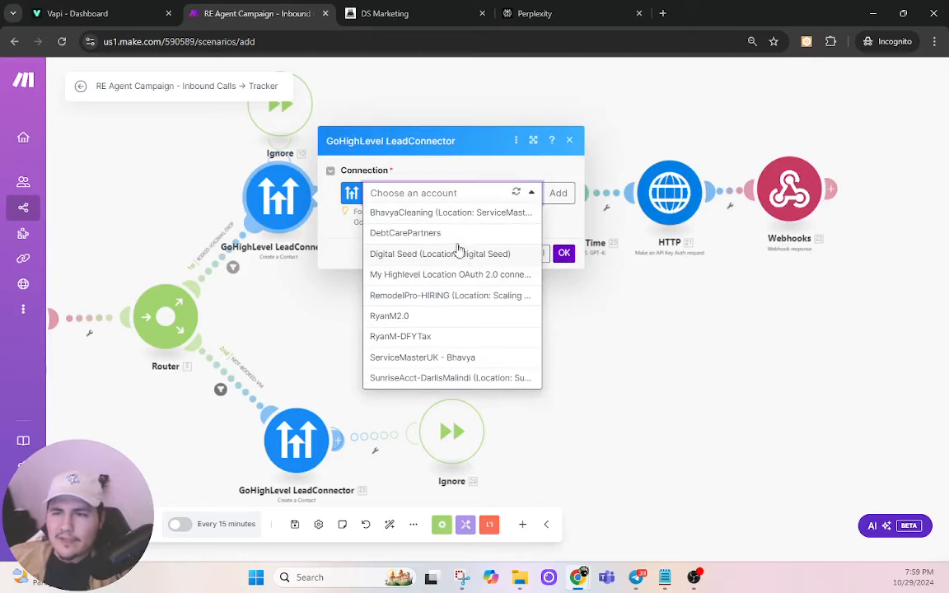
# Step: Add a GoHighLevel Location OAuth 2.0 connection named AA-GHL and save it to start authorization
pyautogui.click(558, 218)
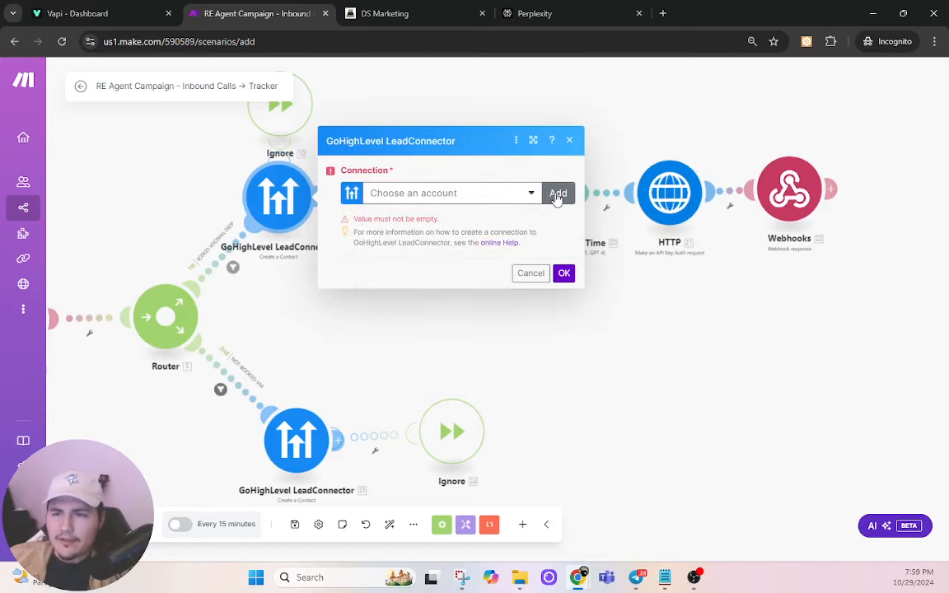
pyautogui.click(558, 194)
pyautogui.click(659, 196)
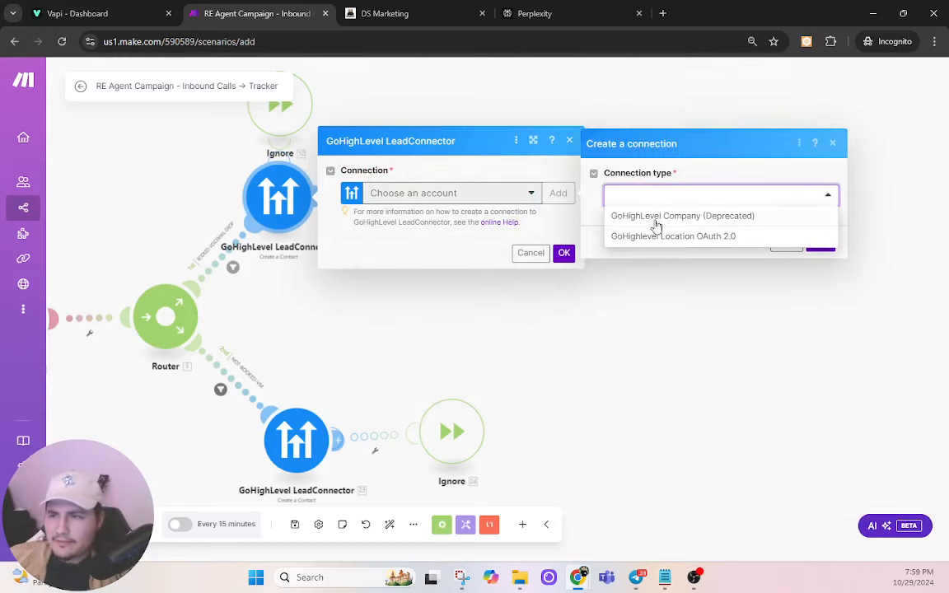
pyautogui.click(659, 236)
pyautogui.click(739, 219)
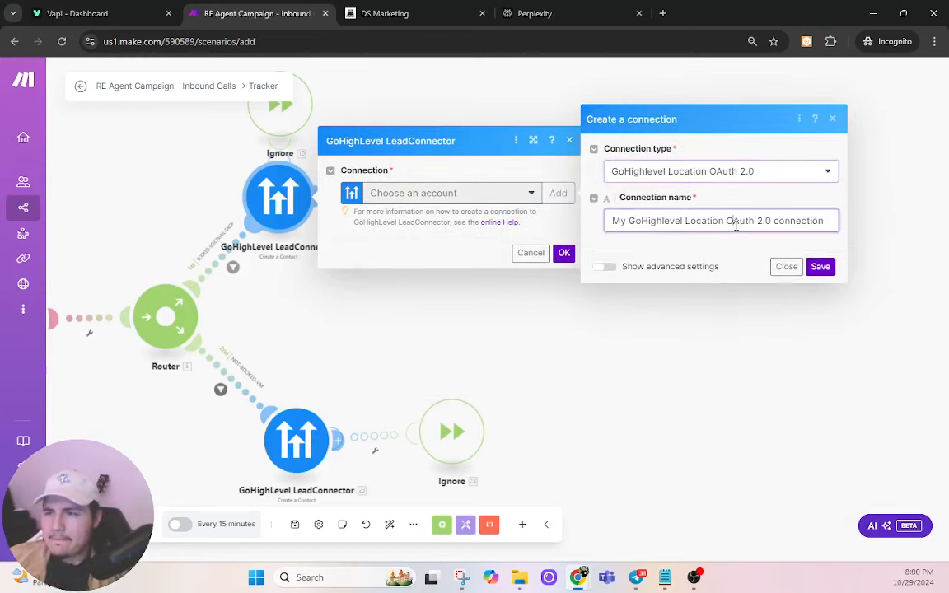
pyautogui.hotkey('ctrl', 'a')
pyautogui.write('A')
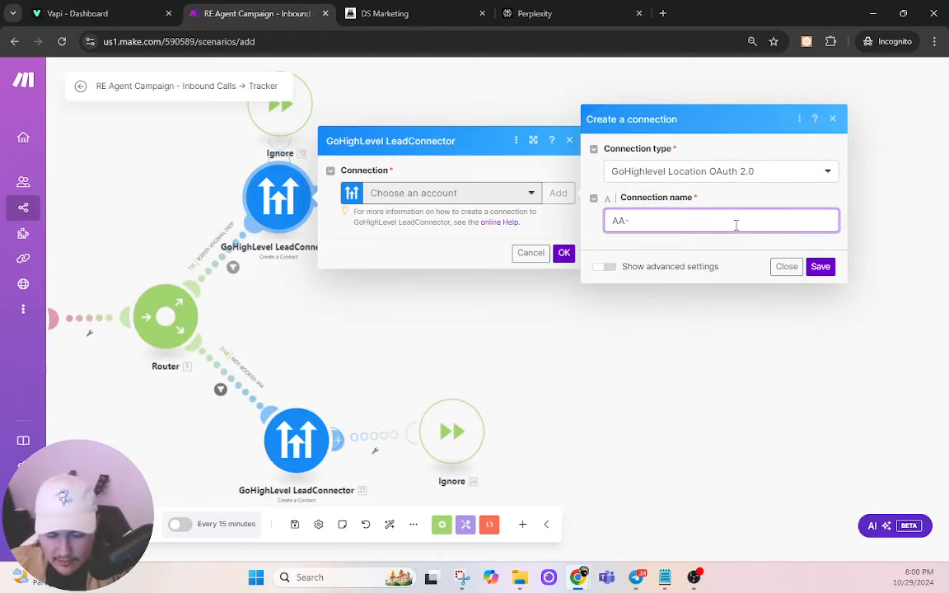
pyautogui.click(820, 266)
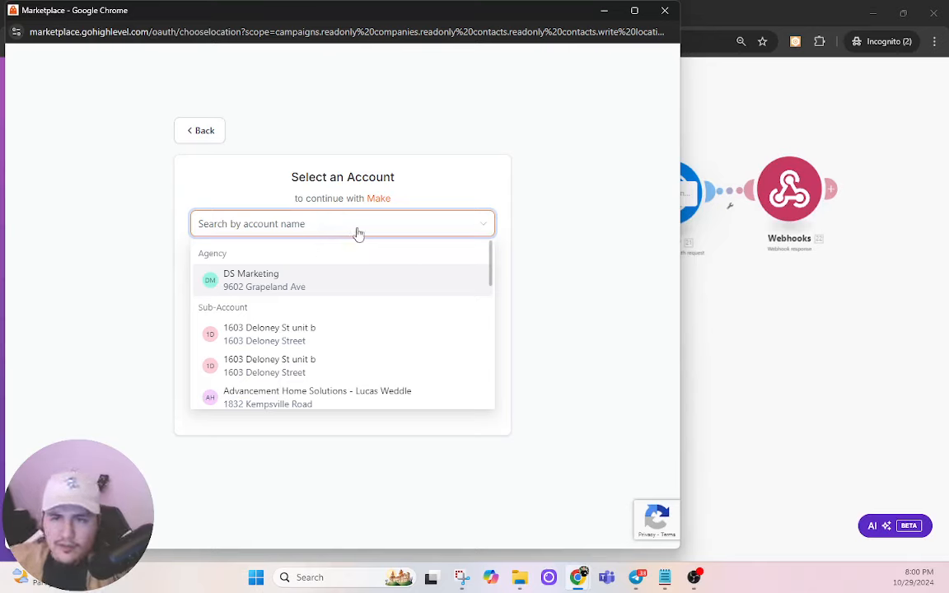
# Step: Search 'americ' and authorize Make for the American Adjusters account
pyautogui.write('america')
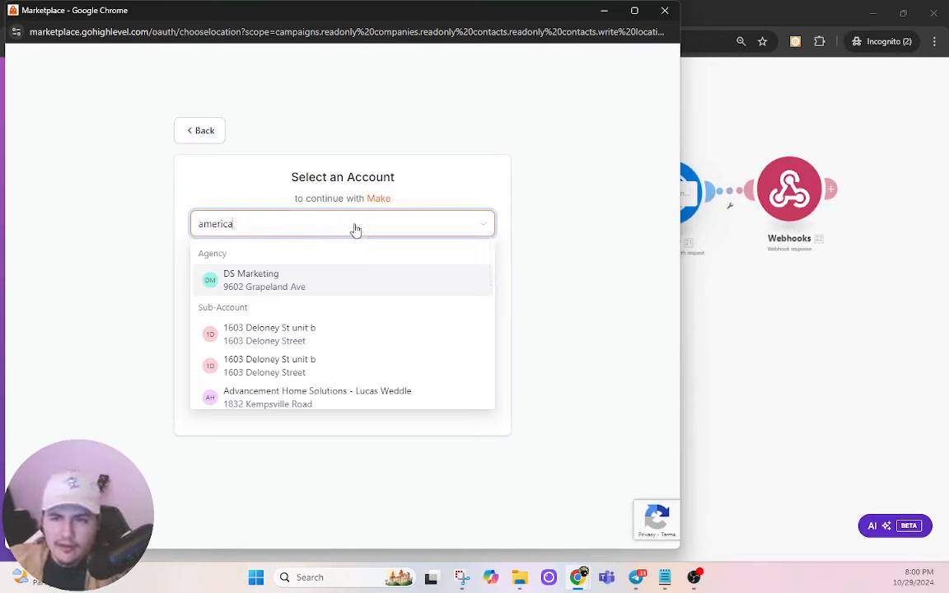
pyautogui.click(288, 259)
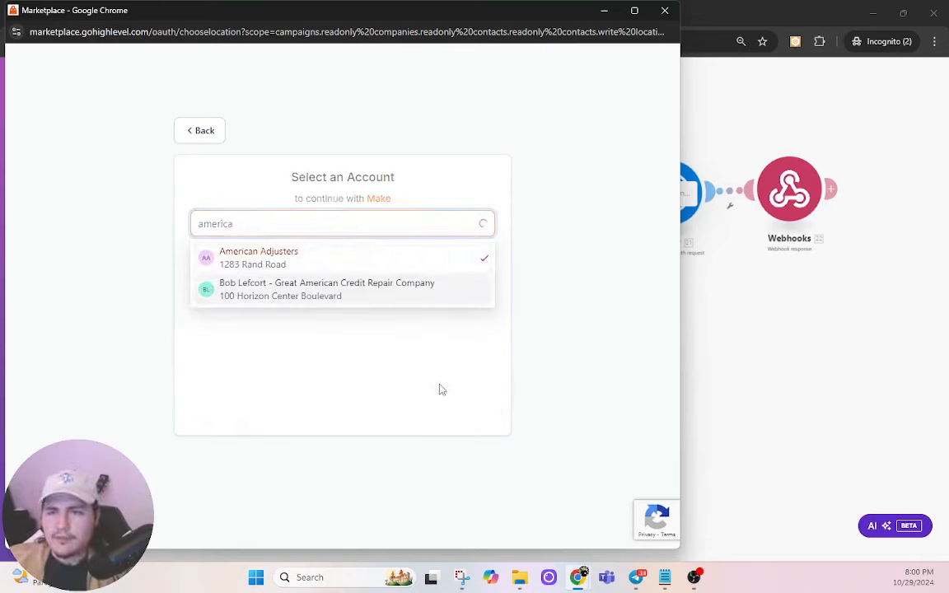
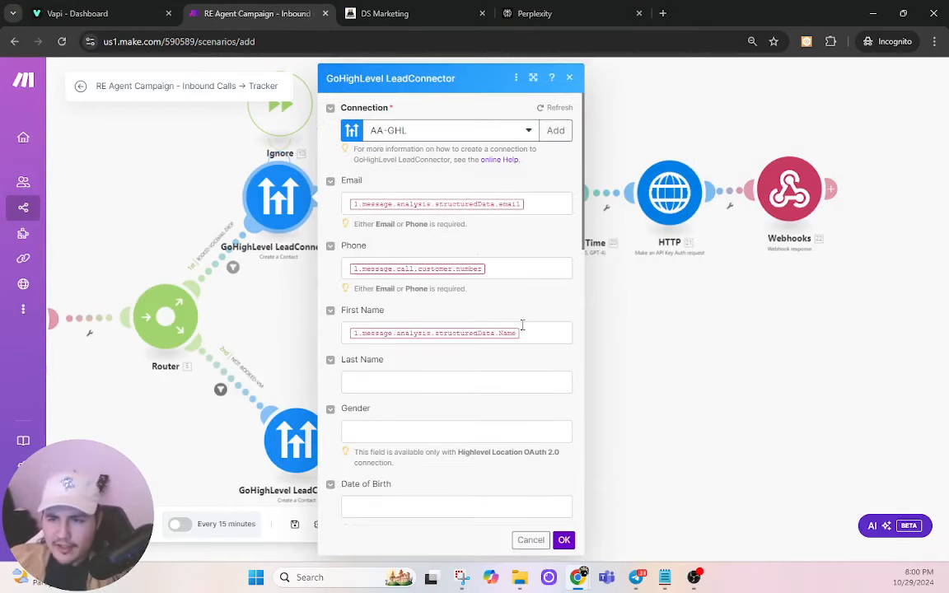
# Step: Check the GoHighLevel contact field mappings, confirming the source value vm-drop
pyautogui.scroll(-10, 523, 326)
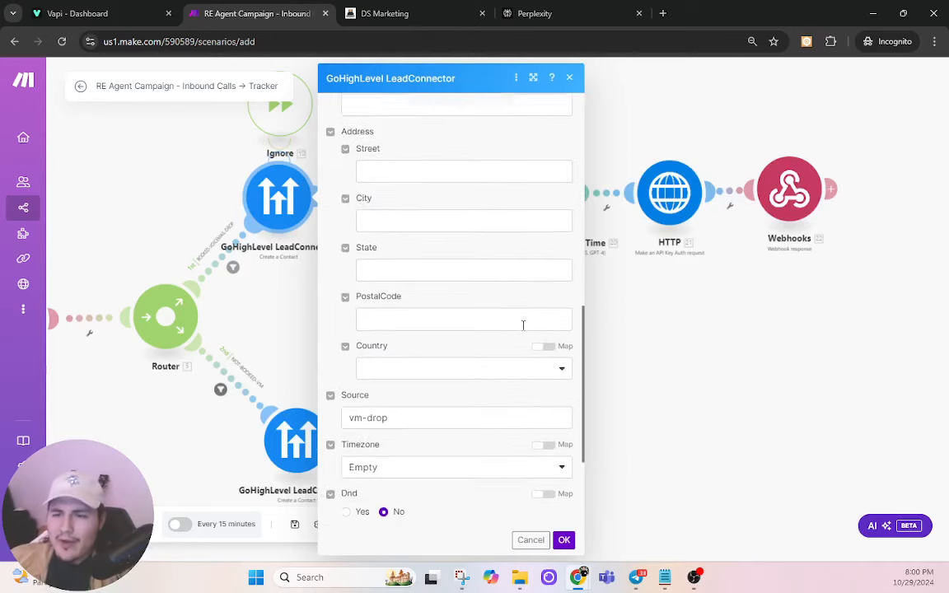
pyautogui.tripleClick(412, 346)
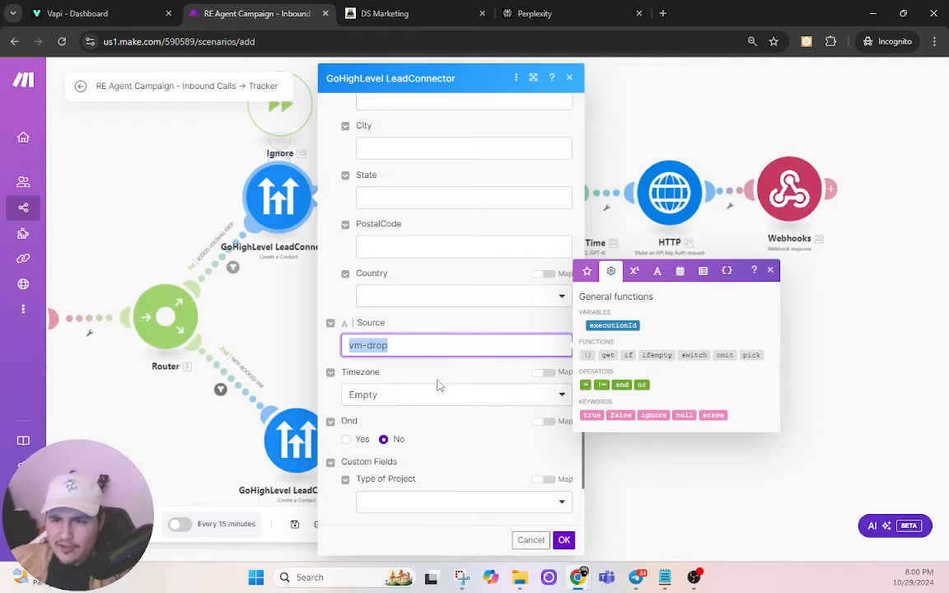
pyautogui.scroll(-2, 439, 386)
pyautogui.scroll(7, 445, 379)
pyautogui.scroll(-1, 421, 396)
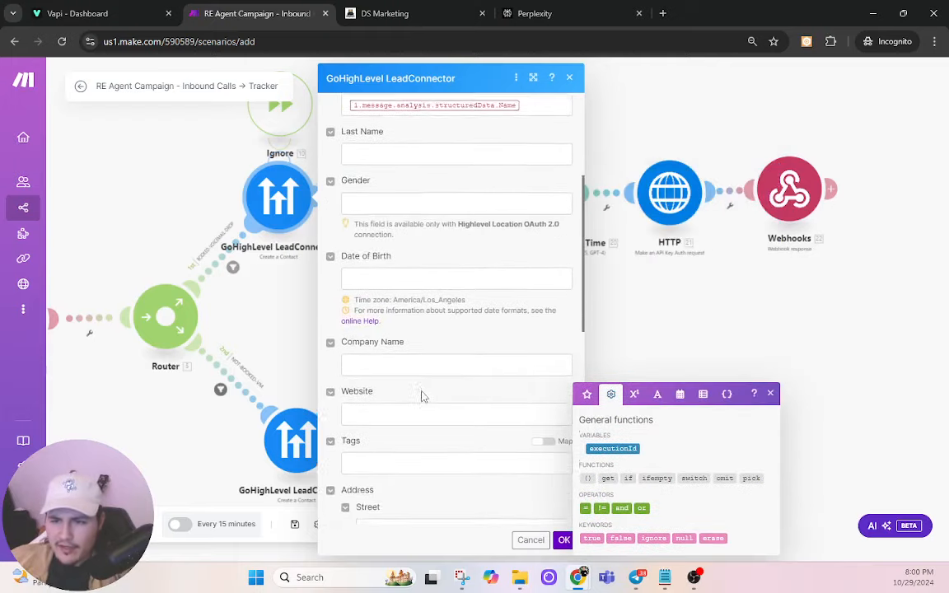
pyautogui.scroll(-2, 408, 363)
# Step: Save the GoHighLevel contact module and bring up the VM Date Formatter settings
pyautogui.click(396, 328)
pyautogui.click(461, 304)
pyautogui.scroll(3, 470, 306)
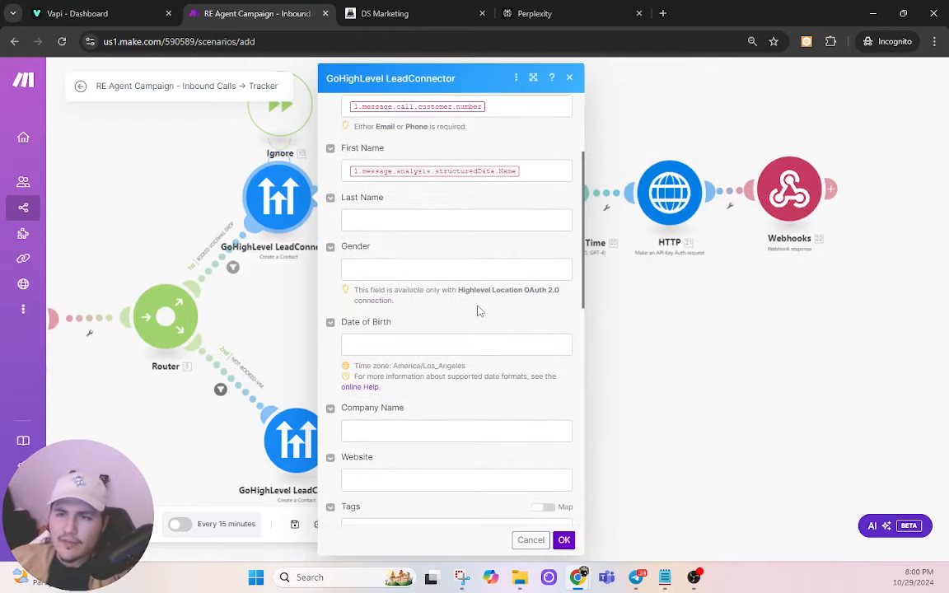
pyautogui.scroll(3, 480, 313)
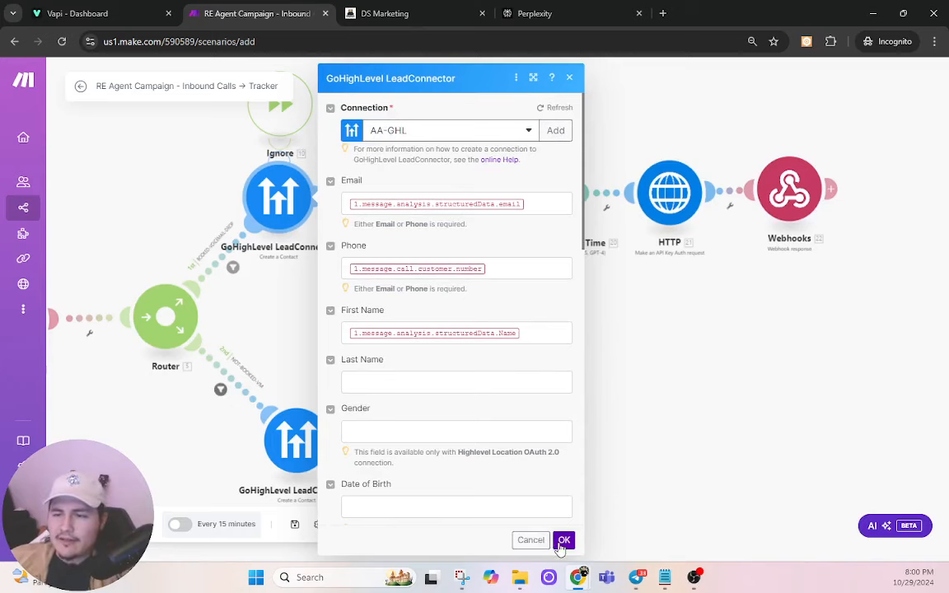
pyautogui.click(545, 540)
pyautogui.click(414, 193)
# Step: Review the VM Date Formatter's OpenAI prompt and close its settings
pyautogui.scroll(-3, 567, 256)
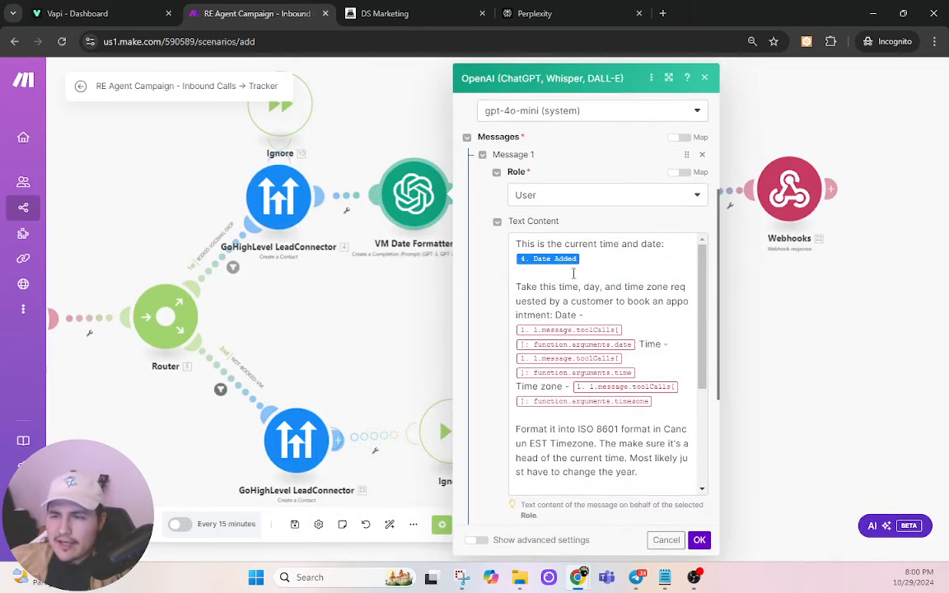
pyautogui.scroll(-6, 614, 380)
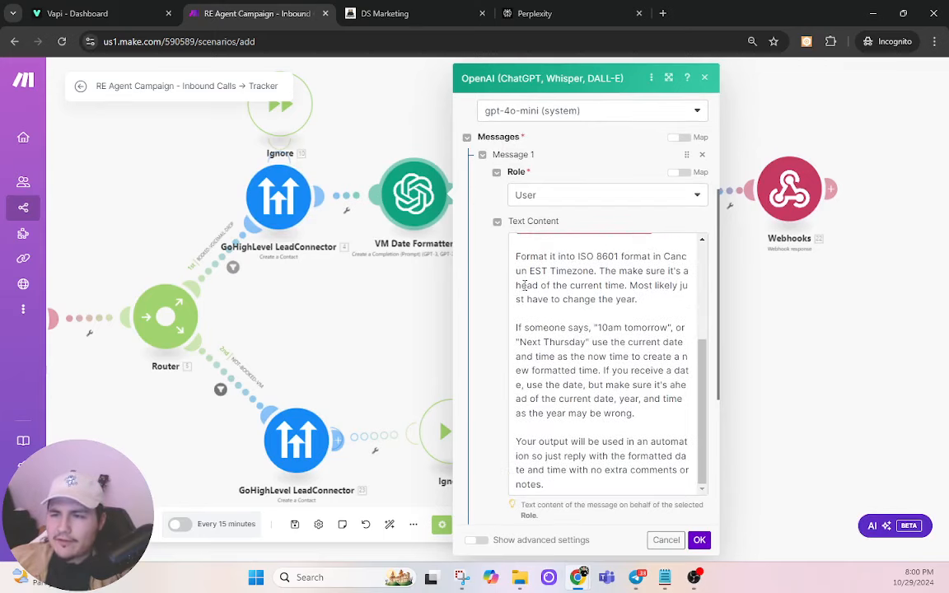
pyautogui.click(699, 540)
# Step: Dismiss the connection-not-found error and unlink the Webhooks trigger from the Router
pyautogui.moveTo(578, 403); pyautogui.dragTo(624, 341)
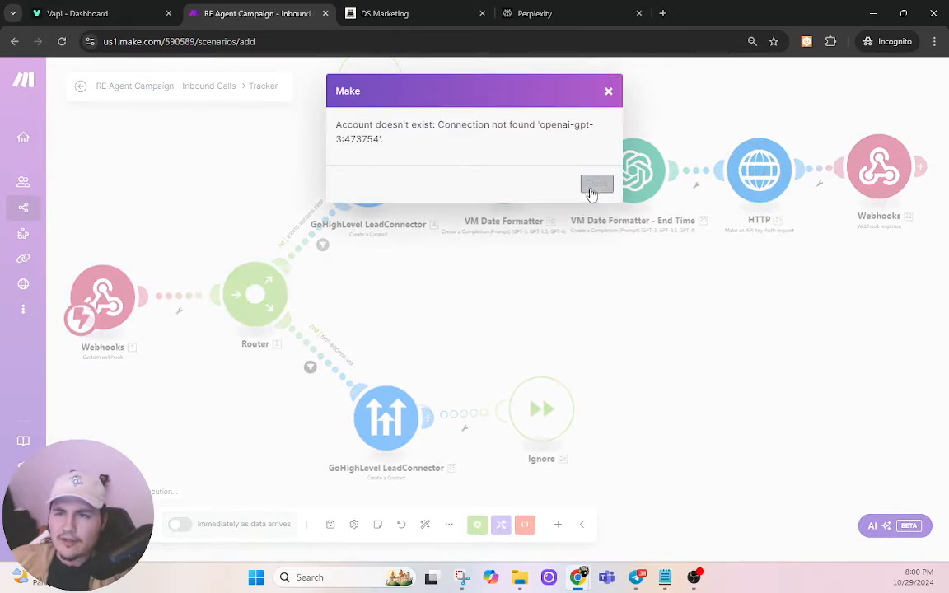
pyautogui.click(595, 192)
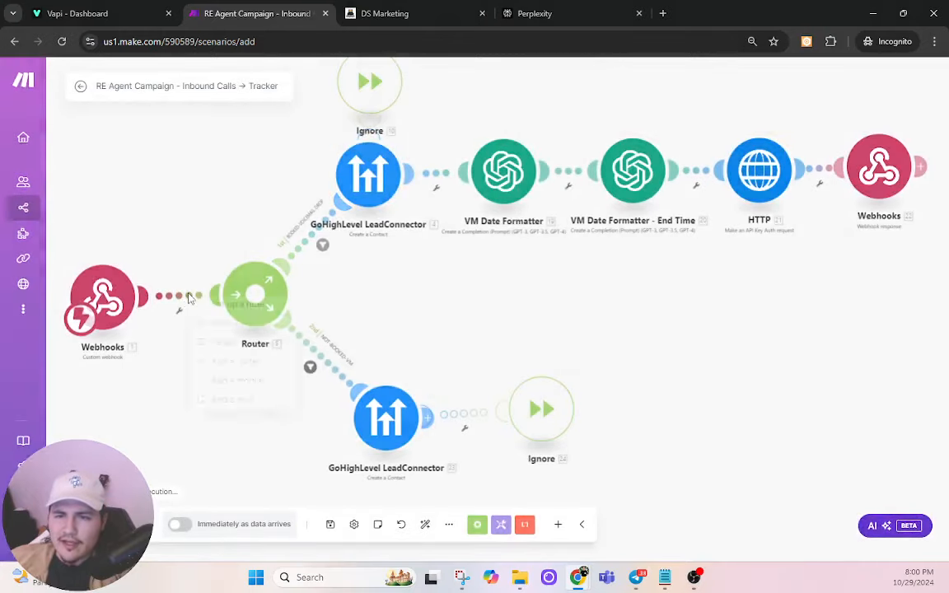
pyautogui.rightClick(191, 297)
pyautogui.click(221, 323)
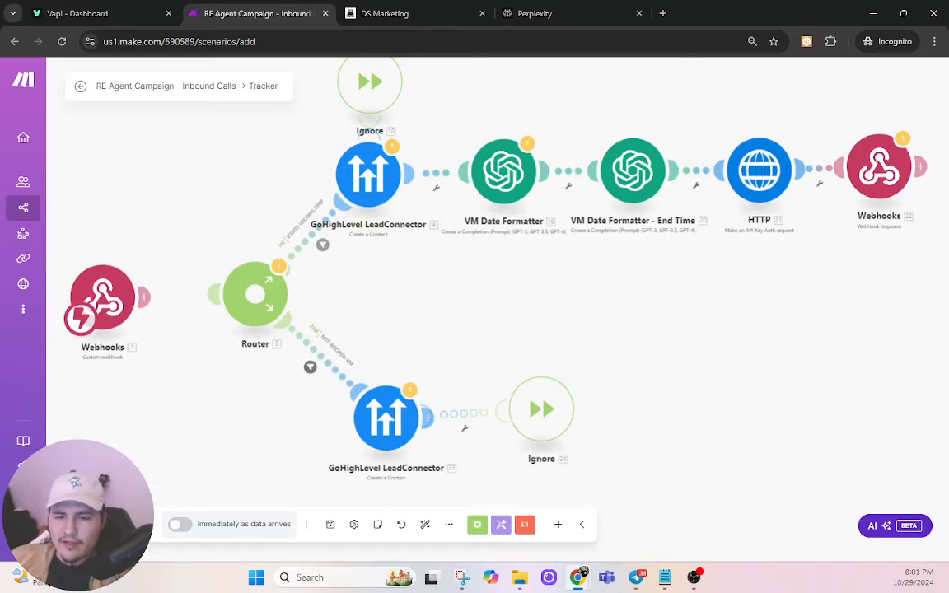
# Step: Save the current scenario
pyautogui.moveTo(140, 466); pyautogui.dragTo(199, 454)
pyautogui.scroll(-2, 119, 449)
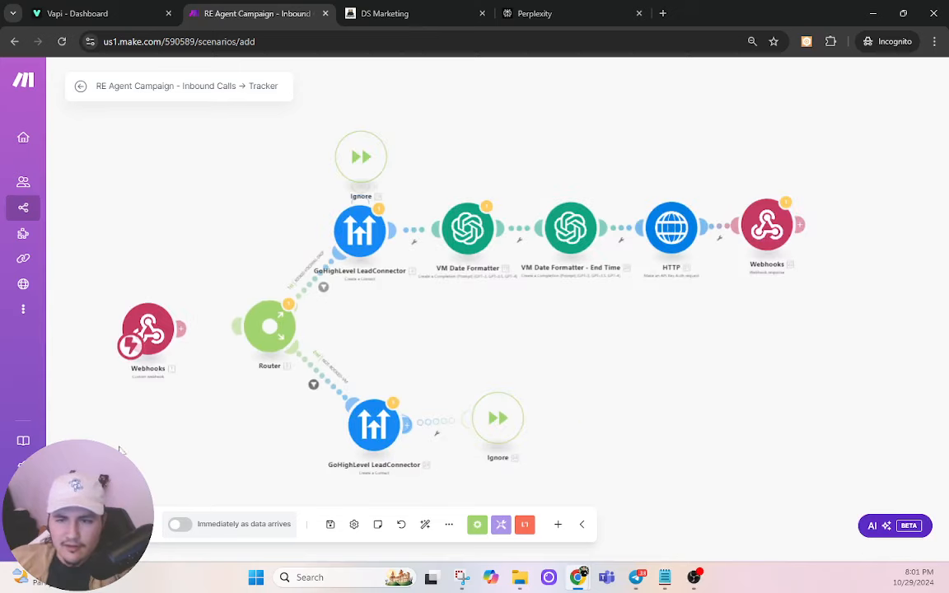
pyautogui.click(329, 525)
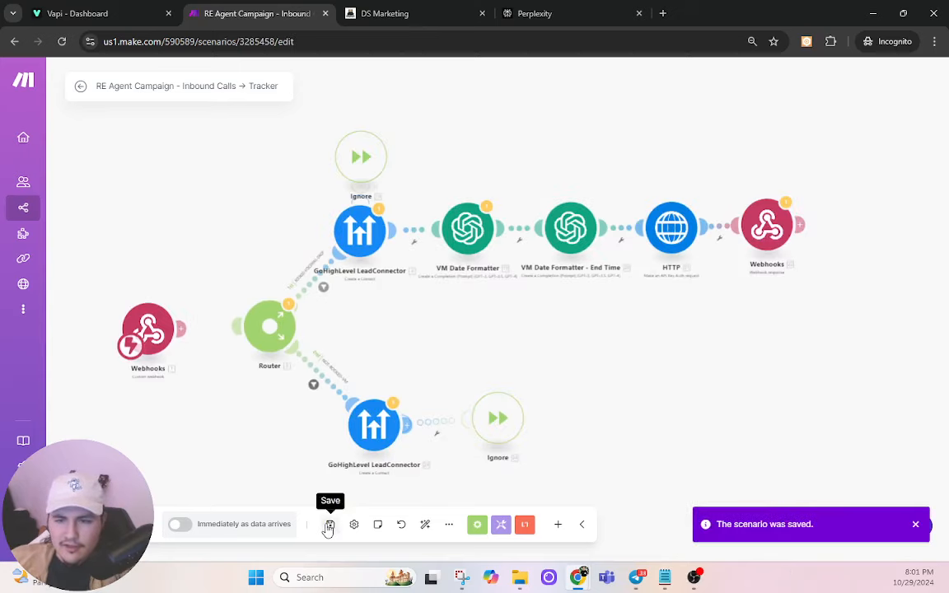
pyautogui.click(329, 525)
pyautogui.click(328, 525)
pyautogui.click(329, 525)
pyautogui.click(329, 525)
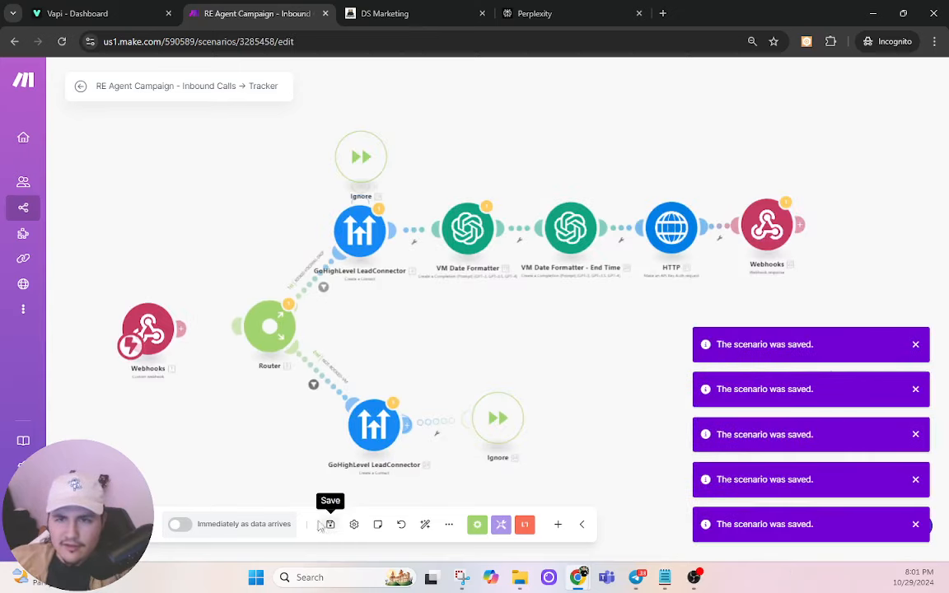
# Step: Rename the scenario to 'AA-BOOKER' and save it
pyautogui.moveTo(180, 213); pyautogui.dragTo(218, 194)
pyautogui.click(170, 85)
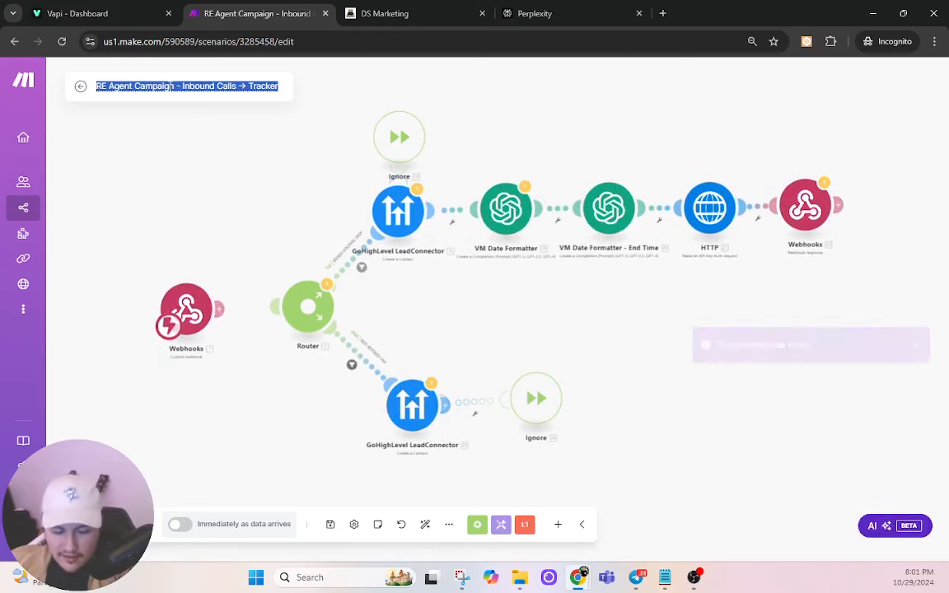
pyautogui.write('AA-BOOKER')
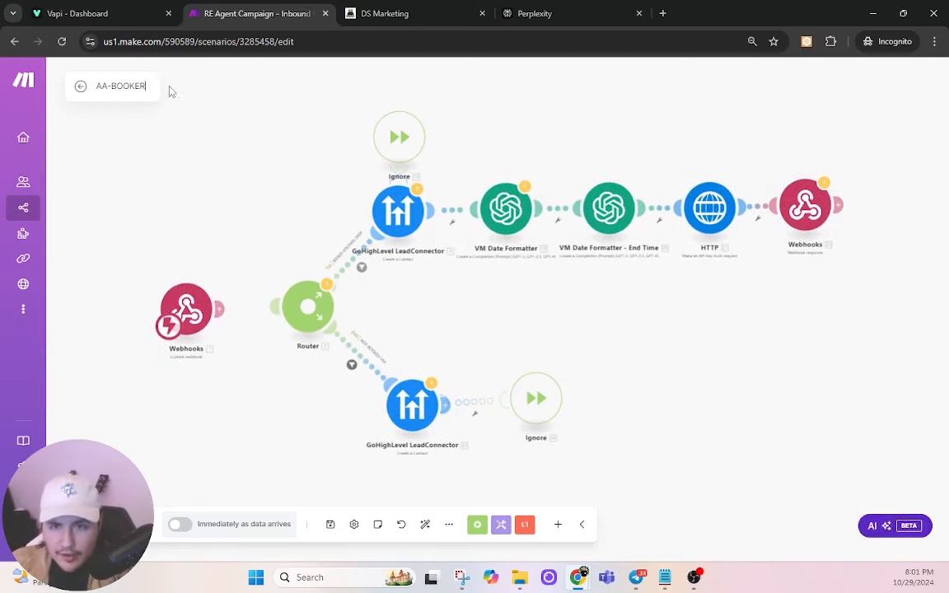
pyautogui.click(329, 524)
pyautogui.click(330, 524)
pyautogui.click(330, 525)
pyautogui.click(330, 524)
pyautogui.click(329, 524)
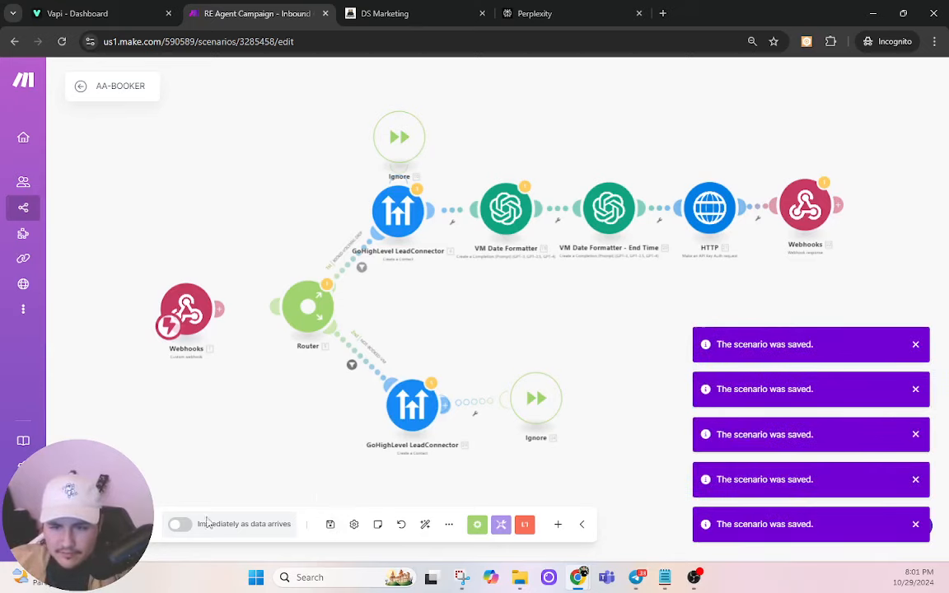
# Step: Toggle immediate scheduling on, then back off, and save the scenario again
pyautogui.click(183, 531)
pyautogui.click(432, 368)
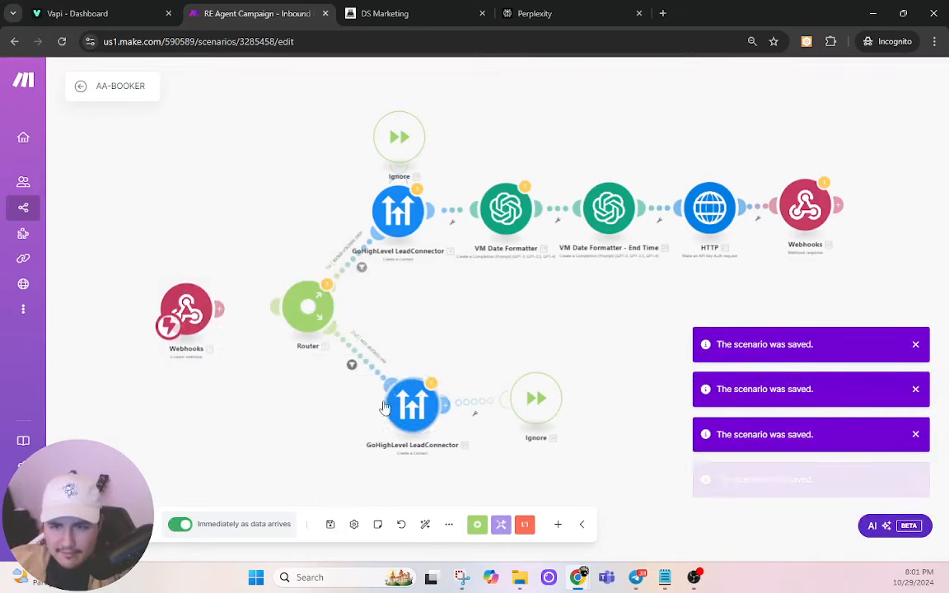
pyautogui.click(181, 524)
pyautogui.click(329, 525)
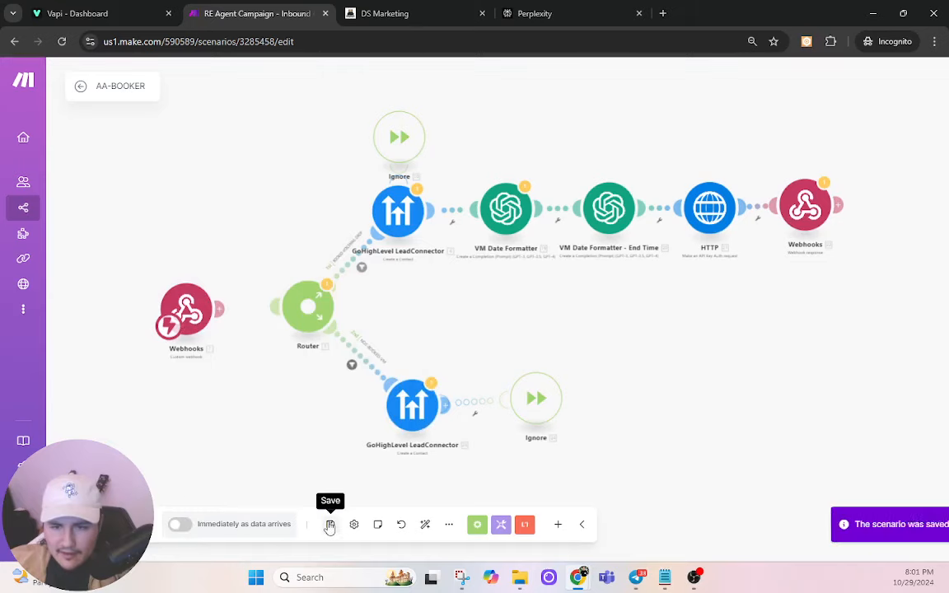
pyautogui.click(330, 524)
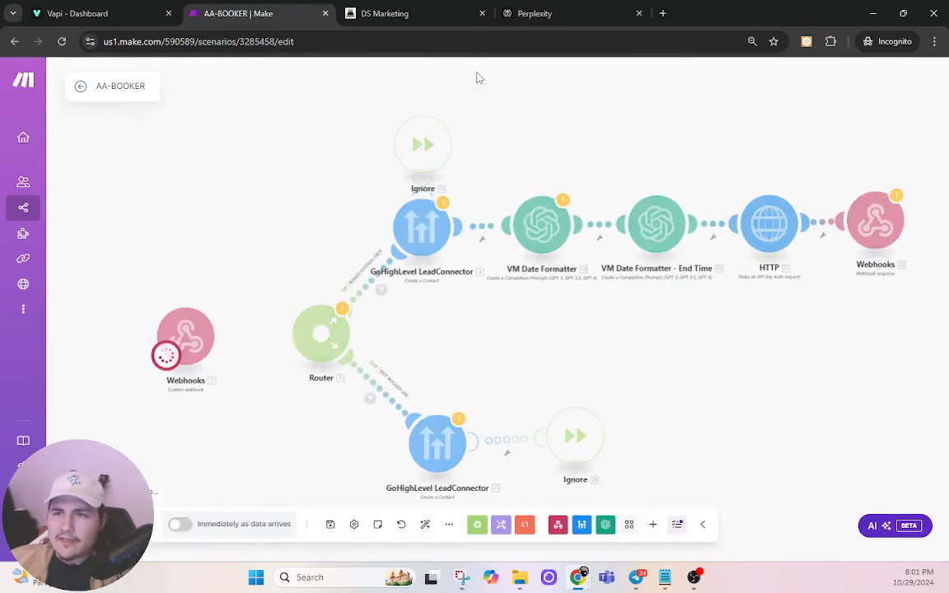
# Step: In Vapi, open the AmericanAdjusters Voice Bot assistant and start a test call
pyautogui.click(420, 12)
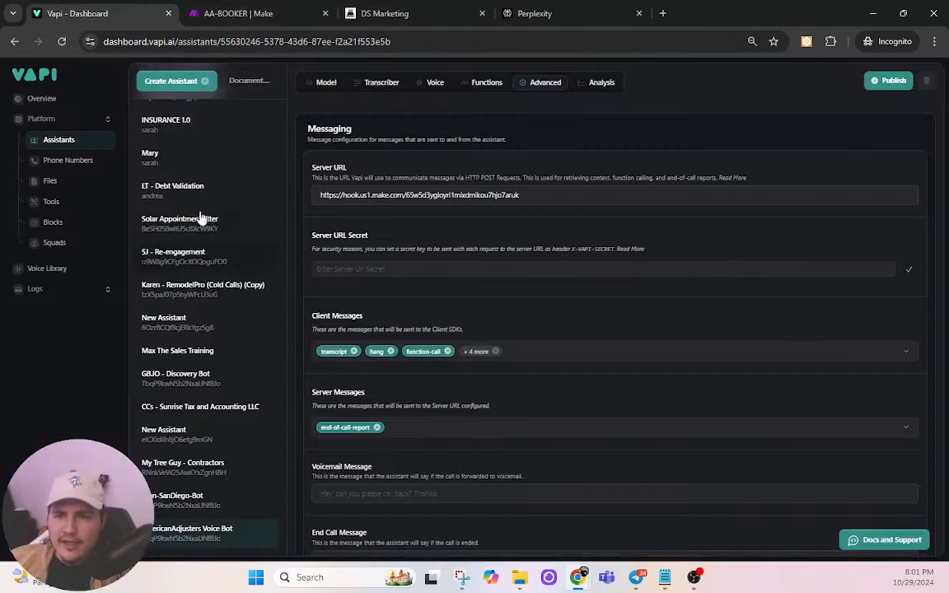
pyautogui.scroll(8, 290, 190)
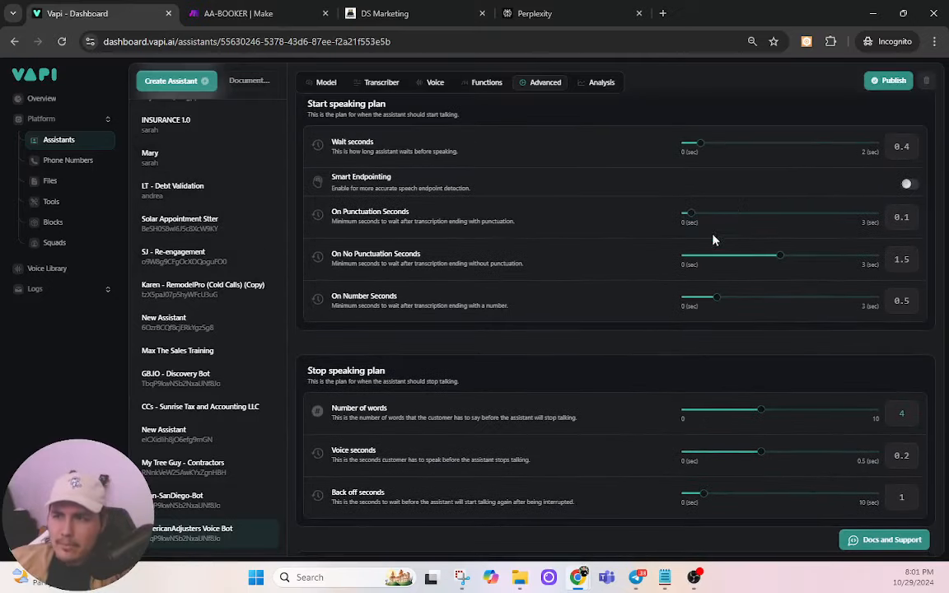
pyautogui.scroll(5, 793, 115)
pyautogui.click(874, 80)
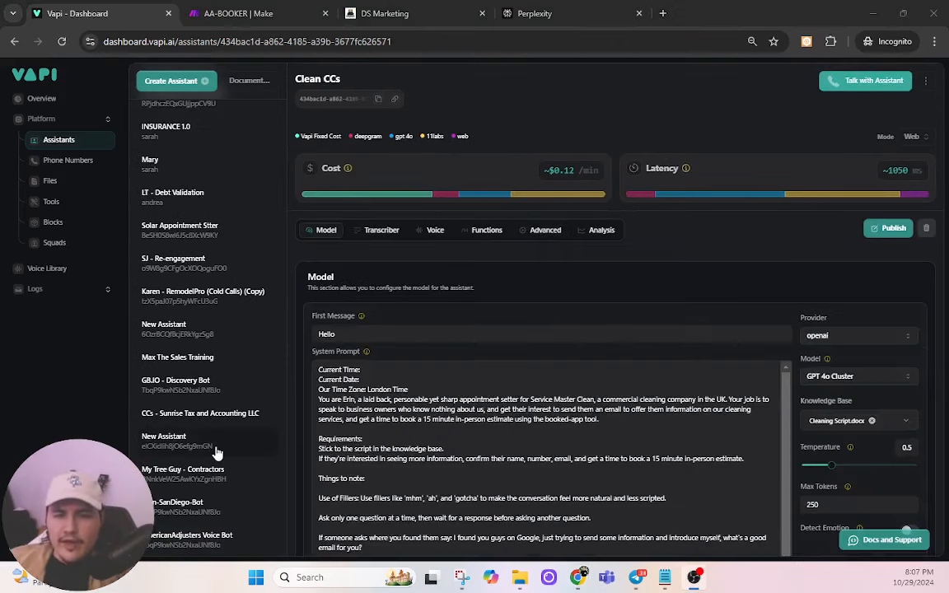
pyautogui.click(194, 536)
pyautogui.click(857, 82)
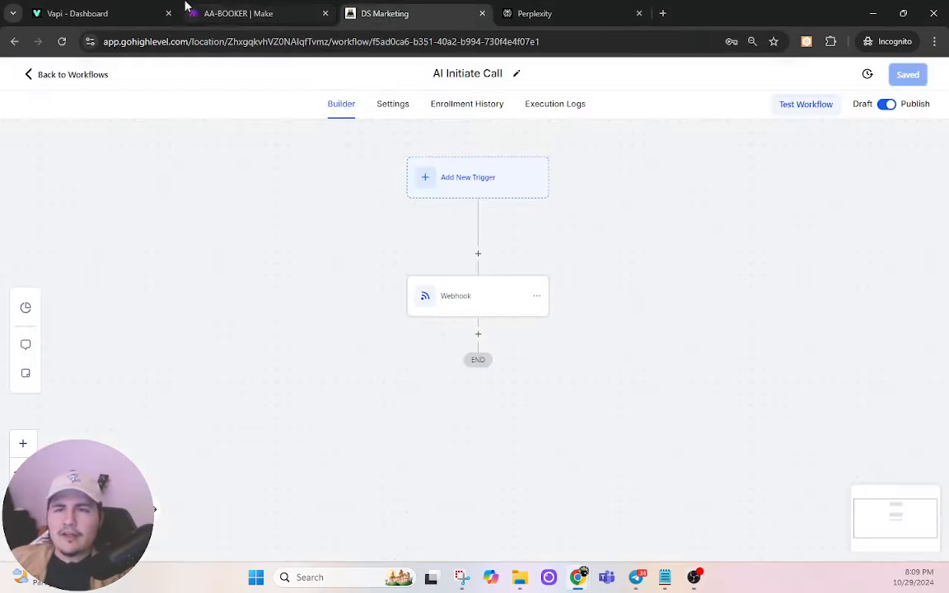
# Step: Open the Calls list under Logs in the Vapi sidebar
pyautogui.click(149, 7)
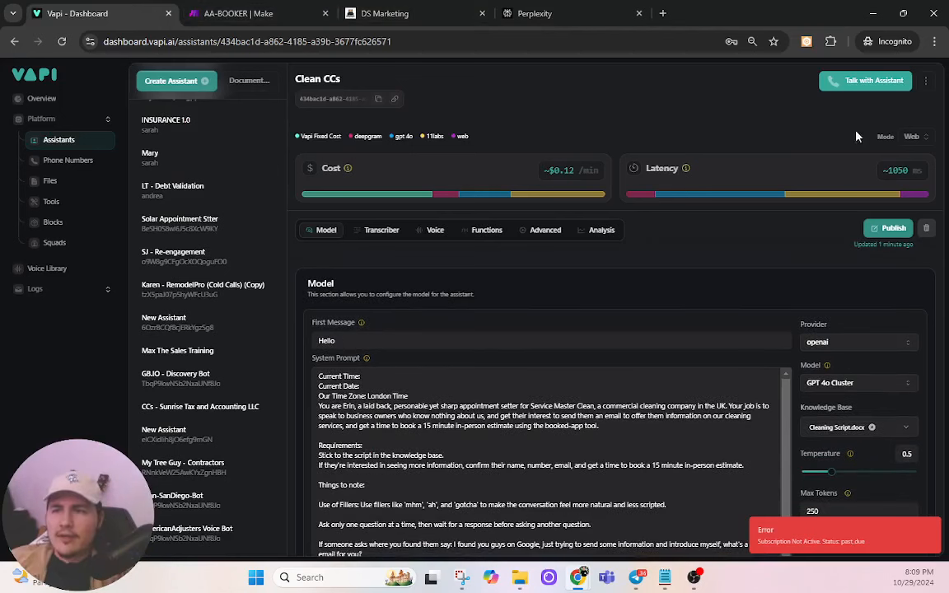
pyautogui.click(847, 85)
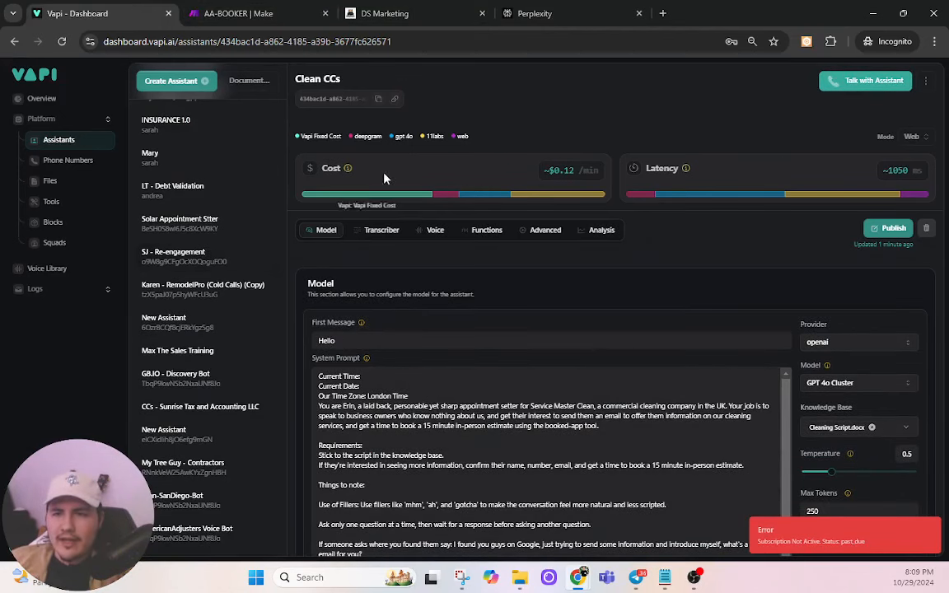
pyautogui.click(81, 292)
pyautogui.click(67, 311)
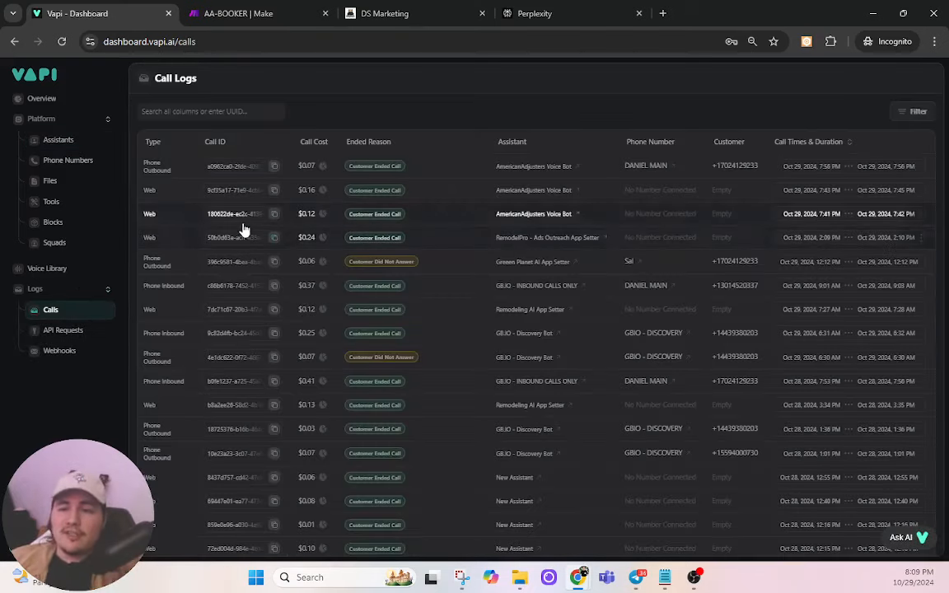
# Step: View web call 9cf35a17's Analysis tab with its extracted date, name and time
pyautogui.click(341, 196)
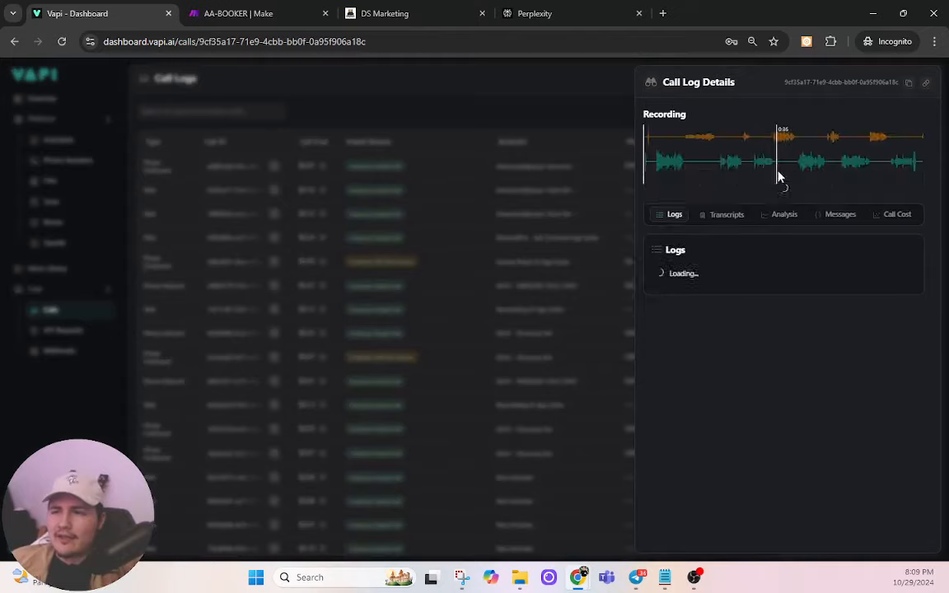
pyautogui.click(780, 237)
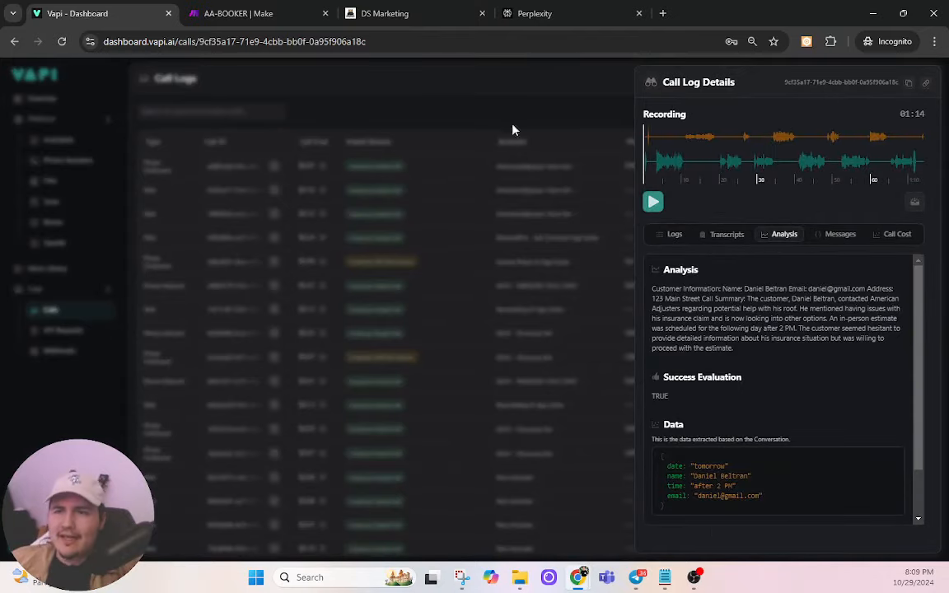
pyautogui.click(231, 13)
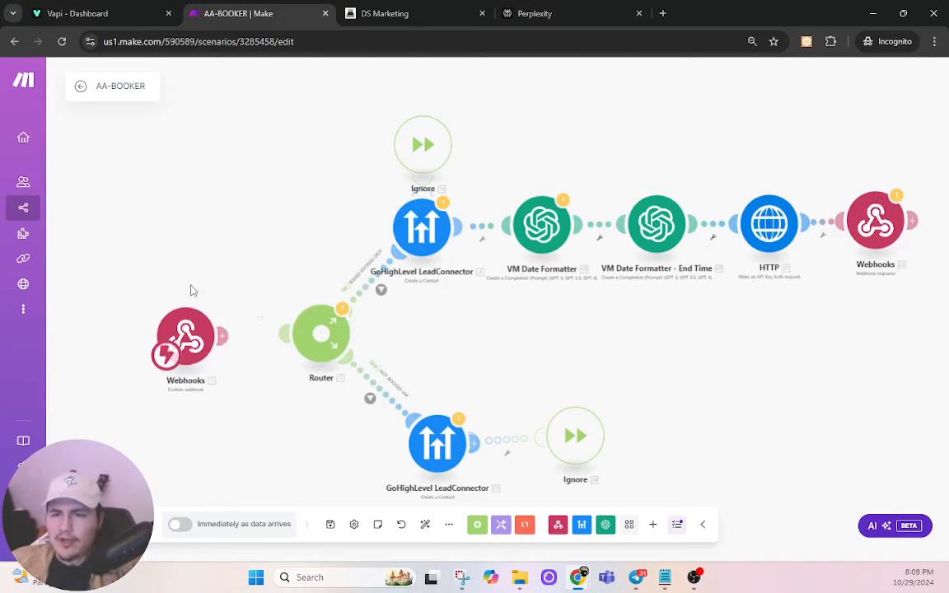
# Step: Recheck the Vapi call's extracted date, name, time and email data
pyautogui.click(124, 11)
pyautogui.moveTo(784, 502); pyautogui.dragTo(684, 466)
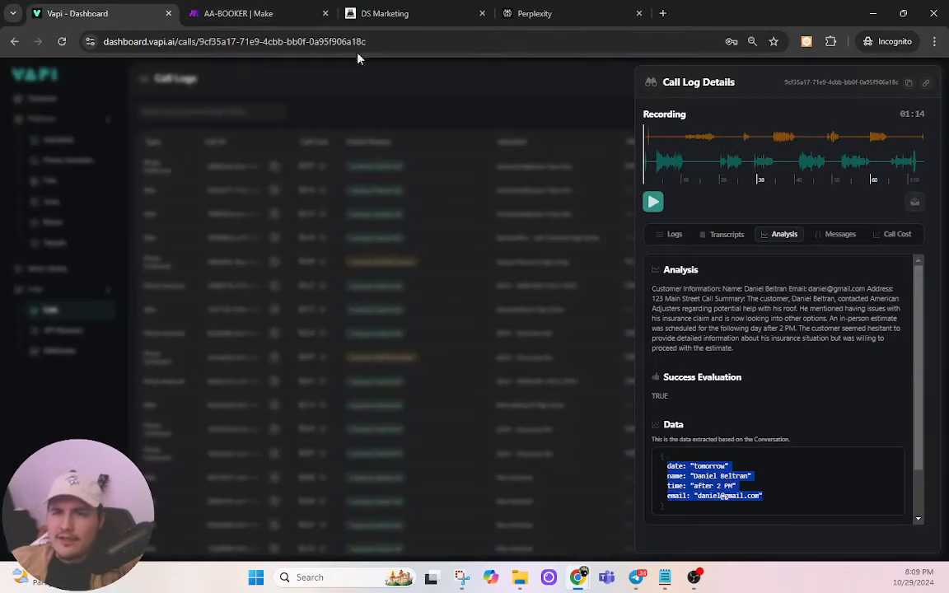
pyautogui.click(300, 13)
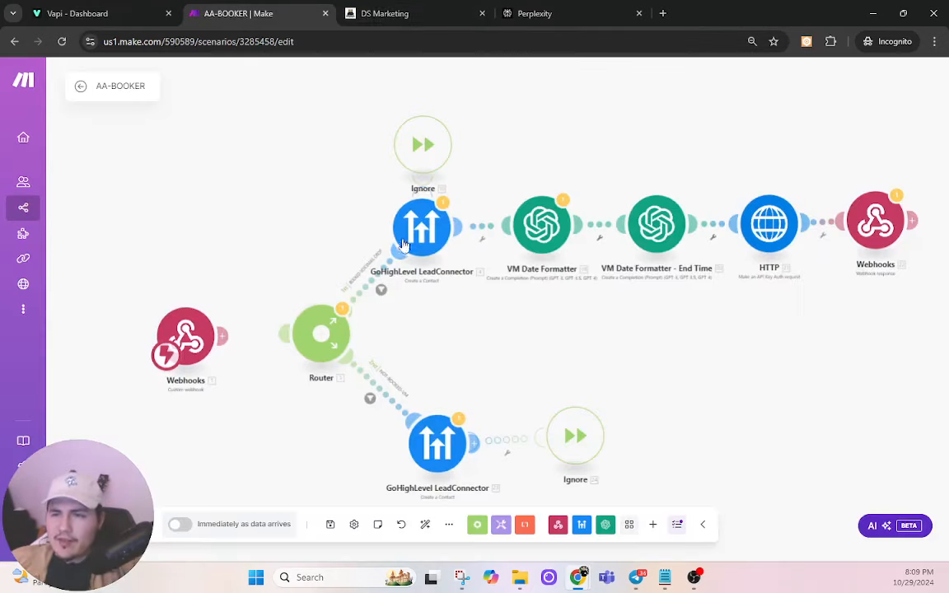
# Step: Review the GoHighLevel LeadConnector contact module and the VM Date Formatter prompt
pyautogui.click(435, 244)
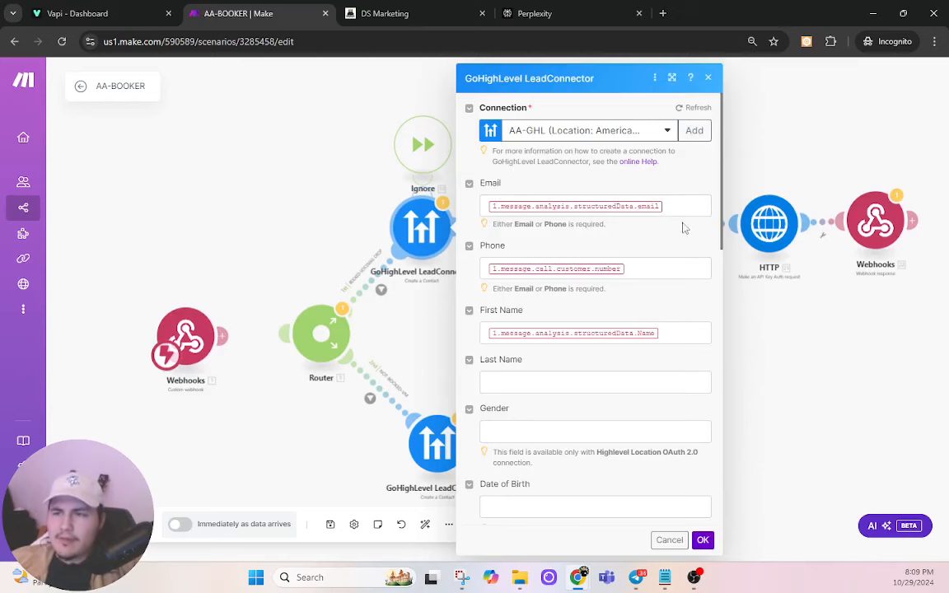
pyautogui.click(707, 545)
pyautogui.click(557, 239)
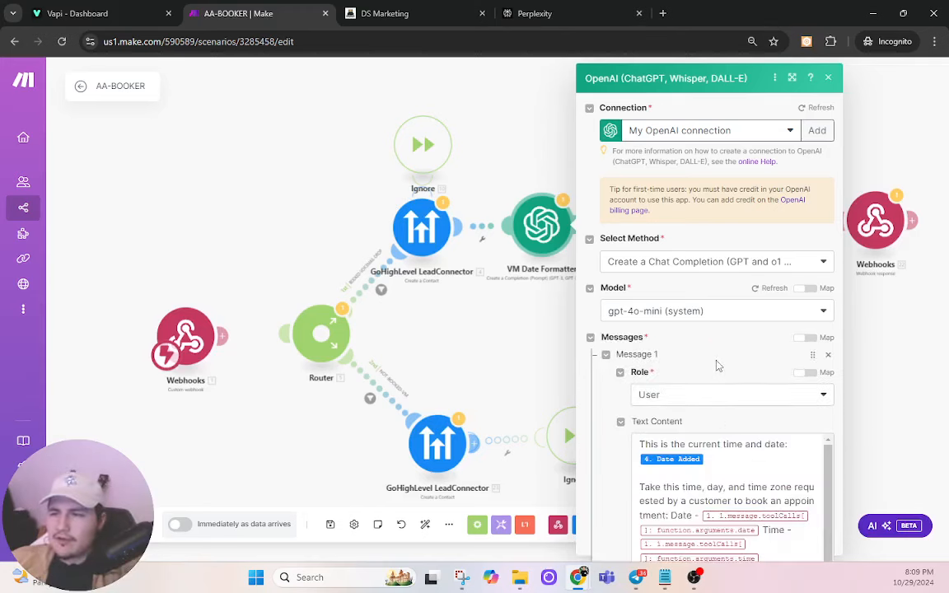
pyautogui.scroll(-2, 721, 366)
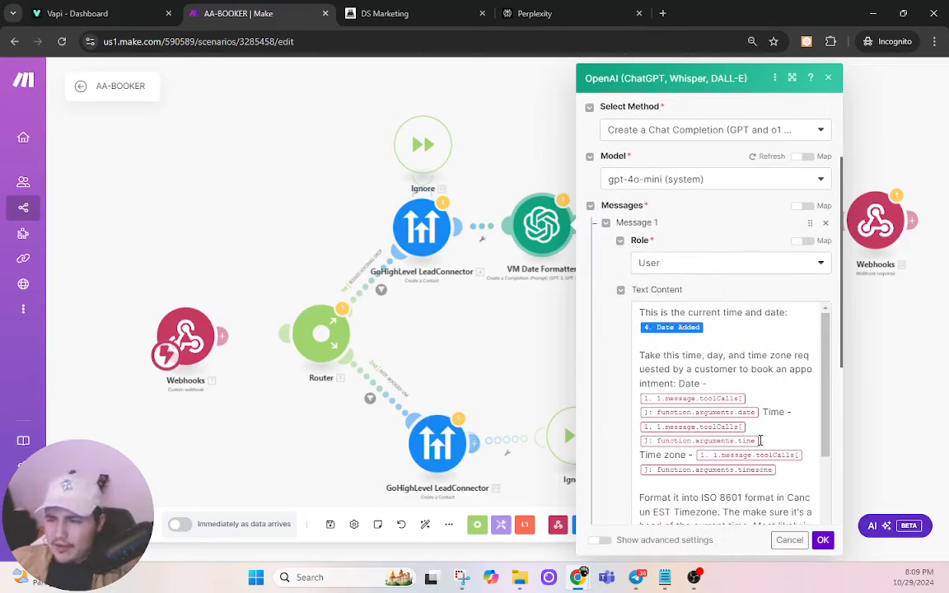
pyautogui.scroll(-4, 696, 456)
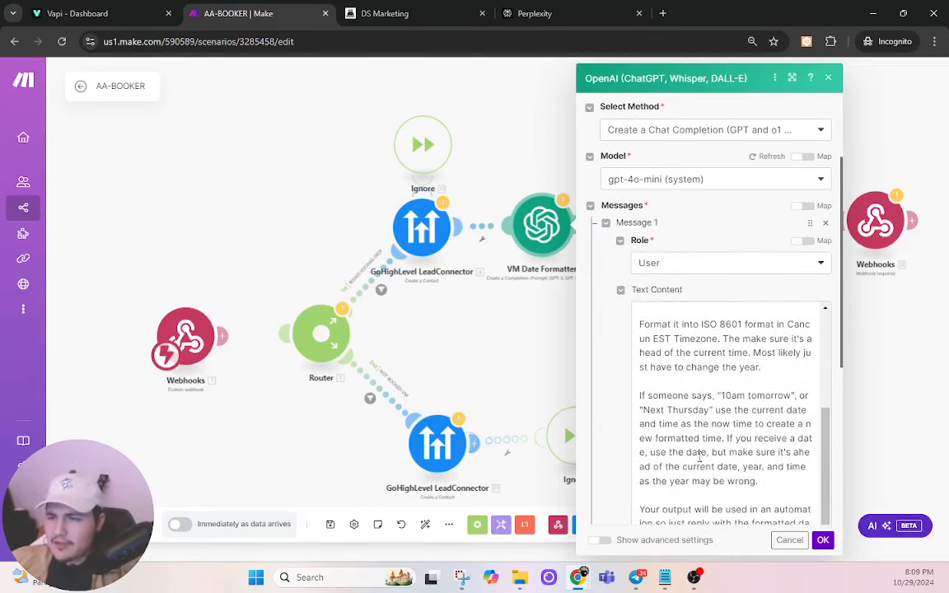
pyautogui.click(823, 540)
# Step: Set VM Date Formatter - End Time's connection to My OpenAI connection and save
pyautogui.click(652, 222)
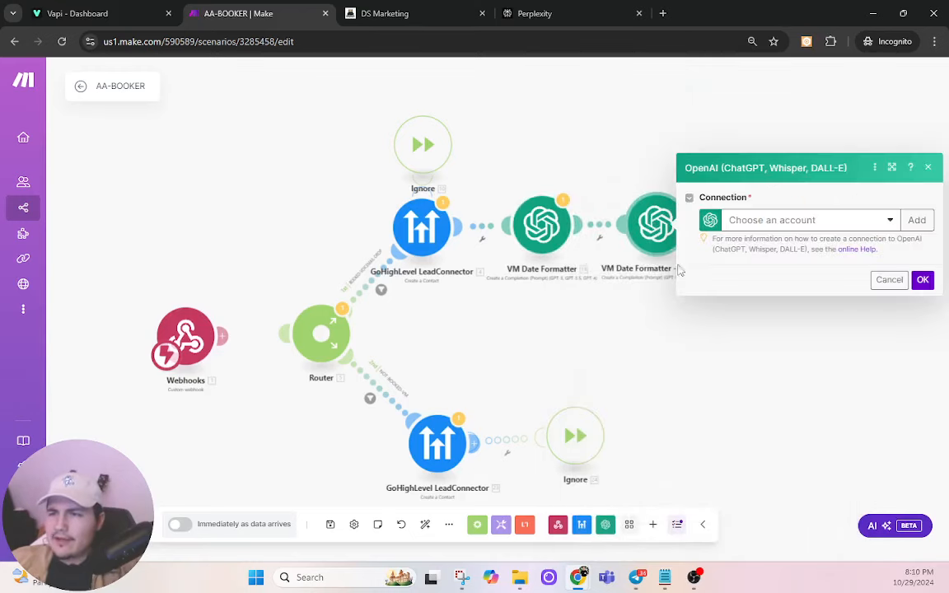
pyautogui.click(732, 216)
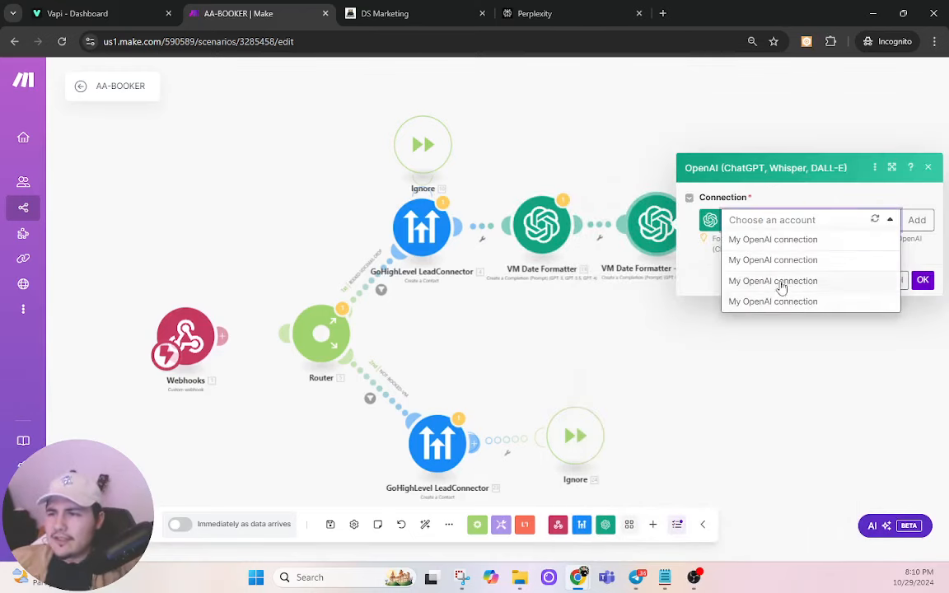
pyautogui.click(782, 282)
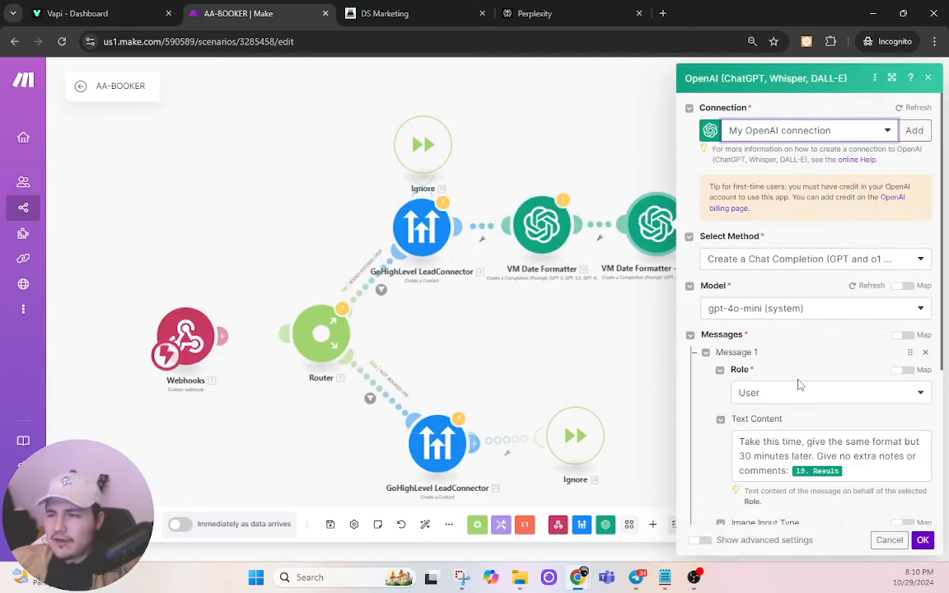
pyautogui.scroll(-1, 797, 383)
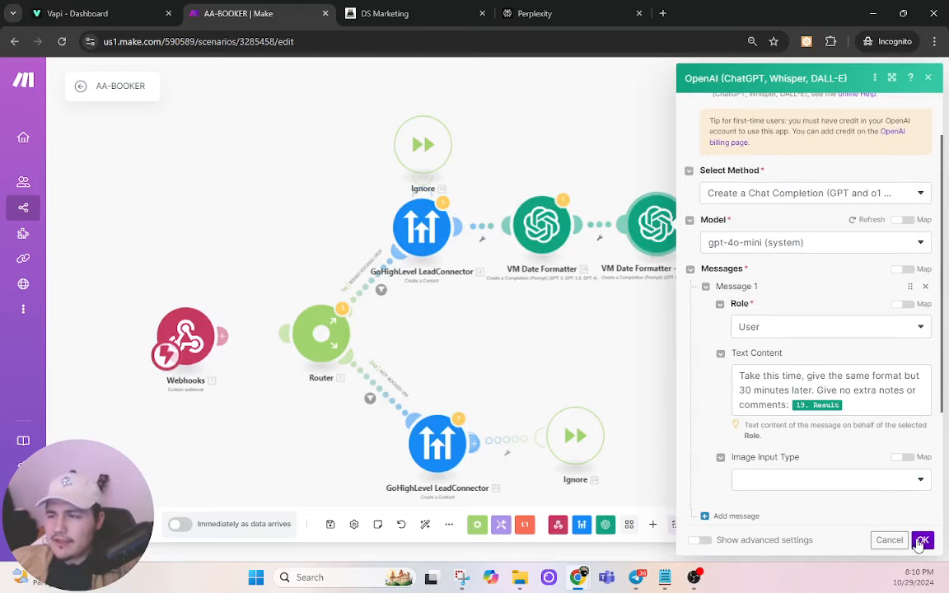
pyautogui.click(920, 541)
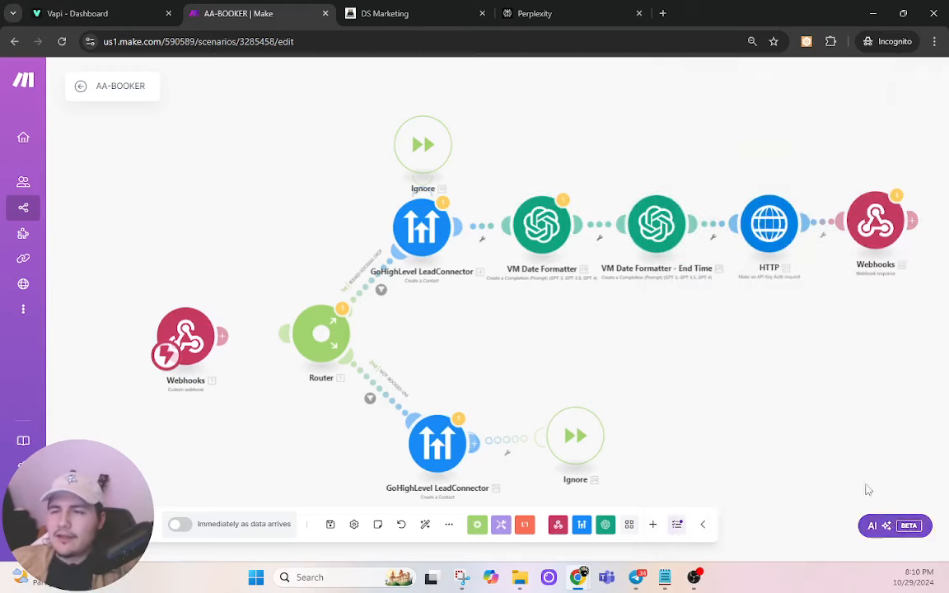
# Step: Check the HTTP booking request's appointments URL and its Authorization bearer token
pyautogui.click(774, 225)
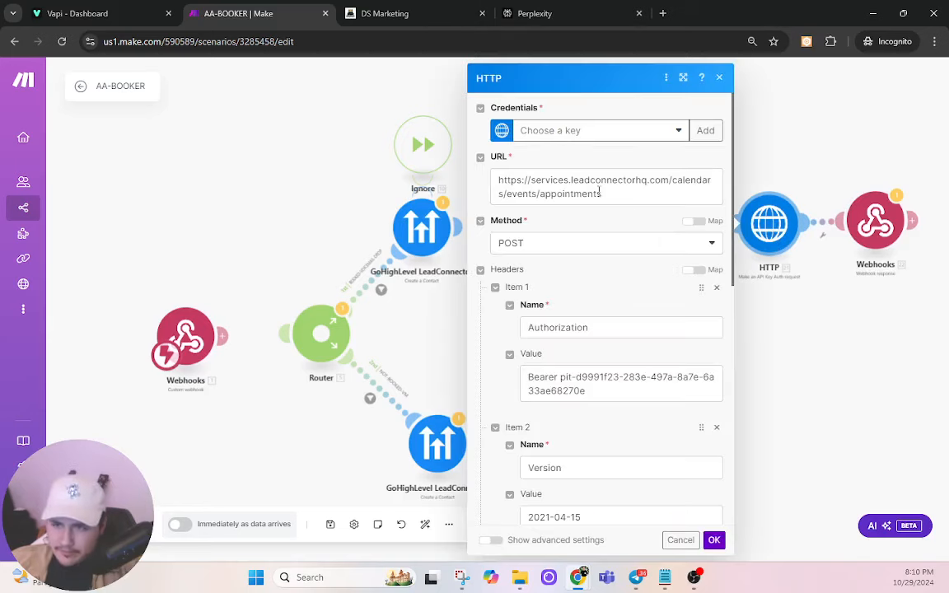
pyautogui.moveTo(627, 195); pyautogui.dragTo(486, 175)
pyautogui.click(620, 223)
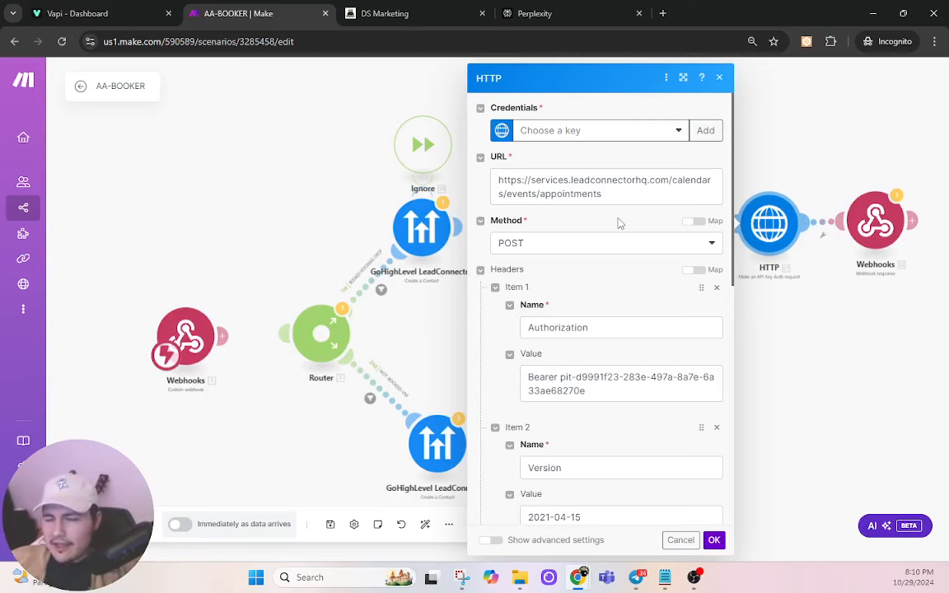
pyautogui.scroll(-1, 619, 228)
pyautogui.moveTo(601, 320); pyautogui.dragTo(573, 312)
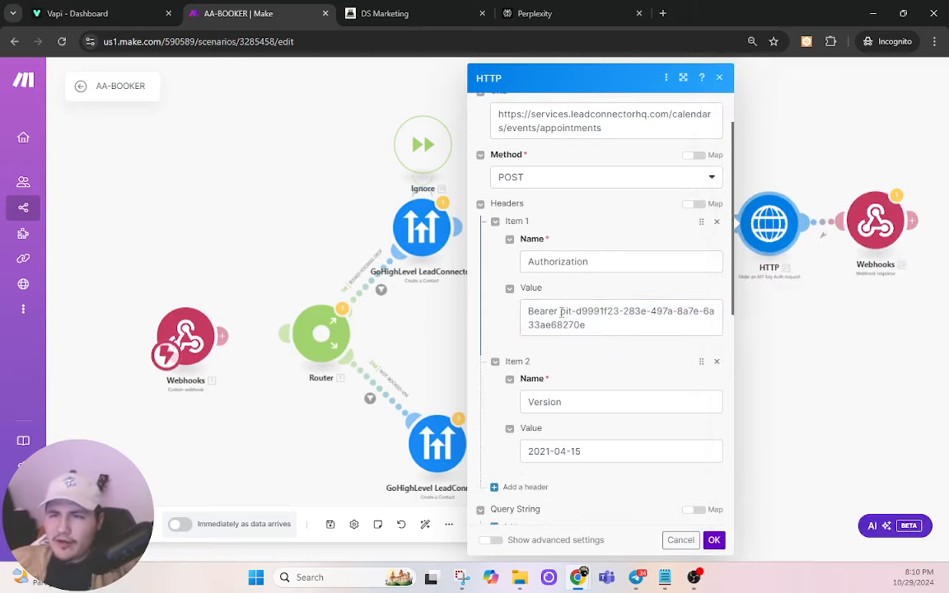
pyautogui.click(388, 13)
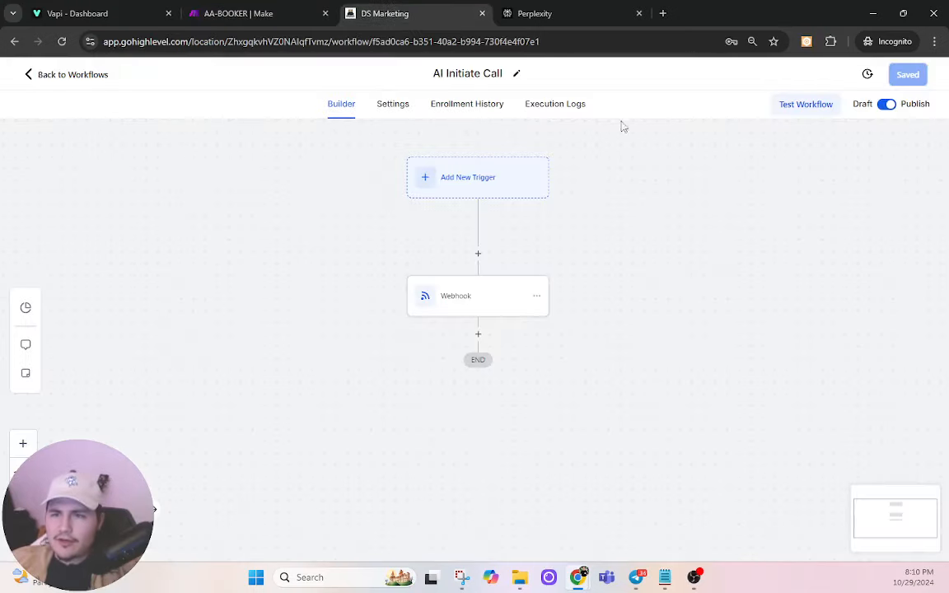
# Step: Go to Private Integrations in GoHighLevel's business settings
pyautogui.click(77, 84)
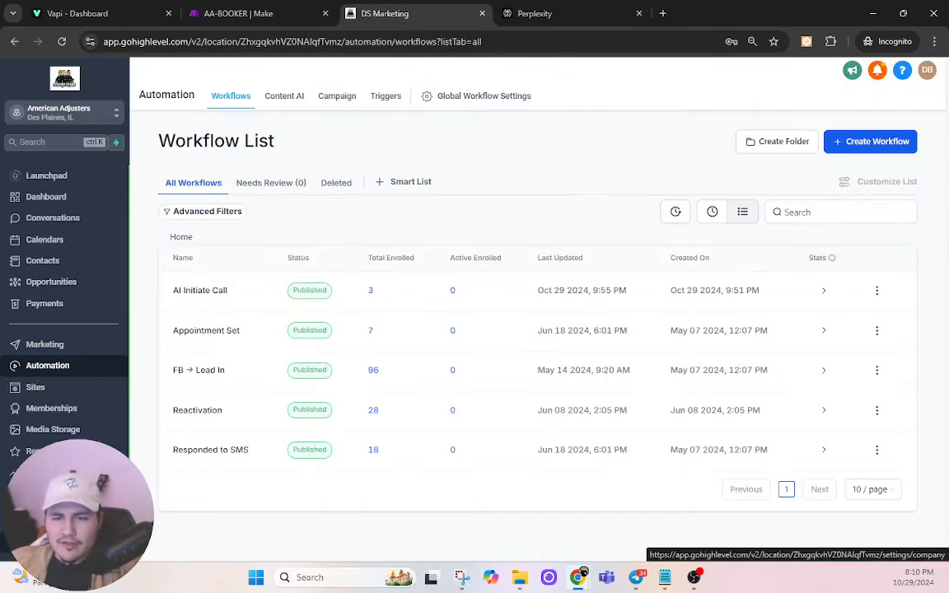
pyautogui.click(29, 546)
pyautogui.scroll(-3, 64, 387)
pyautogui.scroll(1, 64, 387)
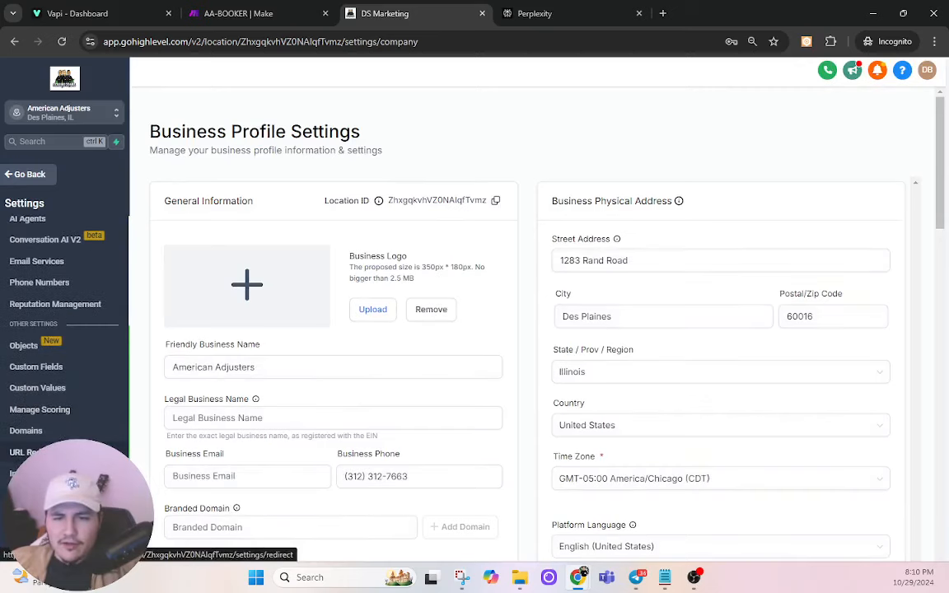
pyautogui.click(33, 474)
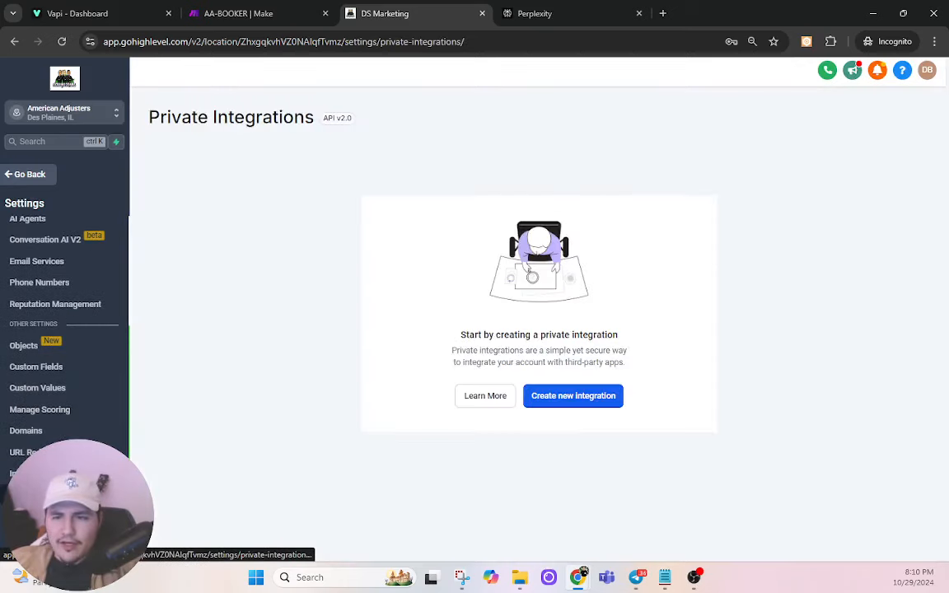
# Step: Start a private integration named 'erw' and browse its scopes without choosing any
pyautogui.click(590, 396)
pyautogui.click(415, 317)
pyautogui.write('erwtj')
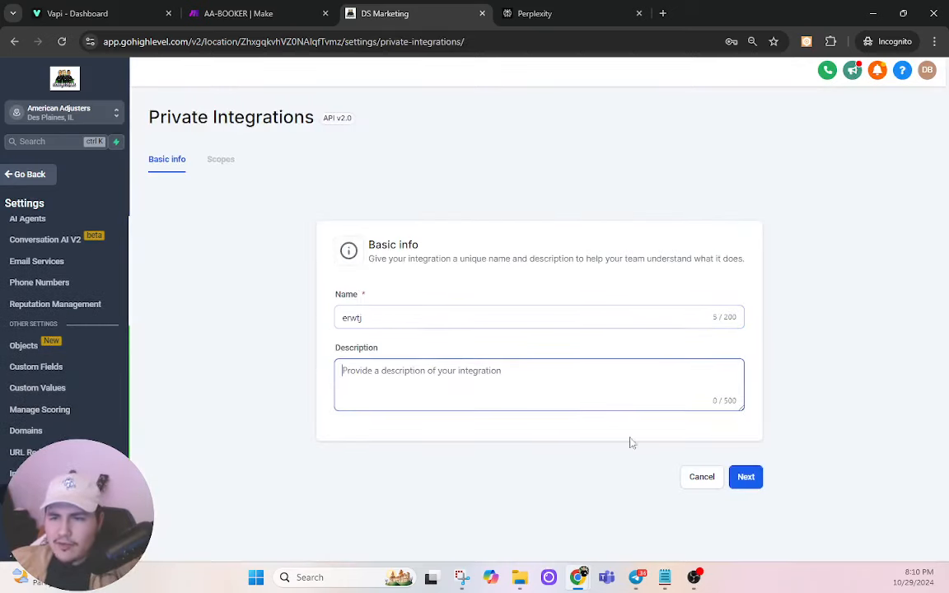
pyautogui.click(746, 477)
pyautogui.click(526, 312)
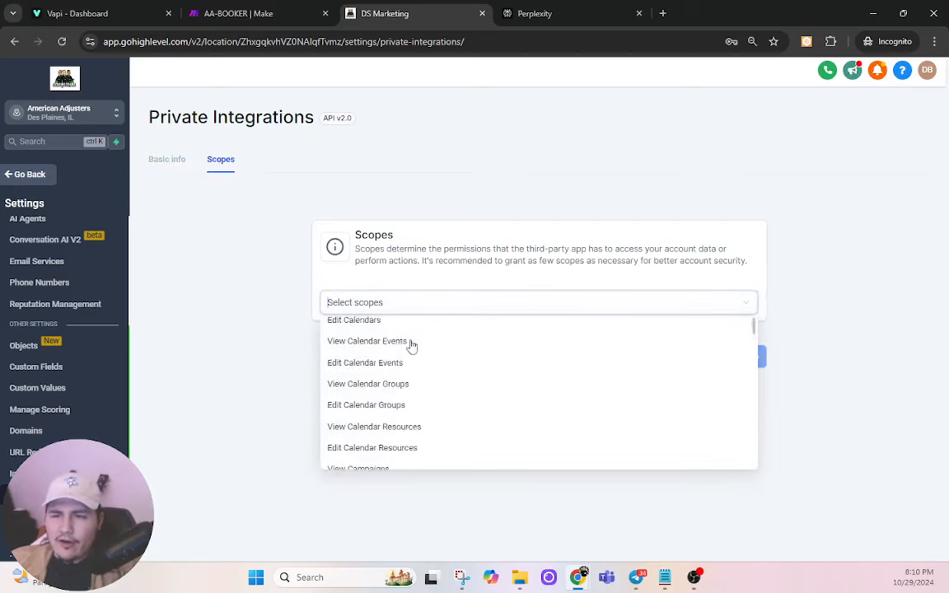
pyautogui.scroll(-2, 408, 350)
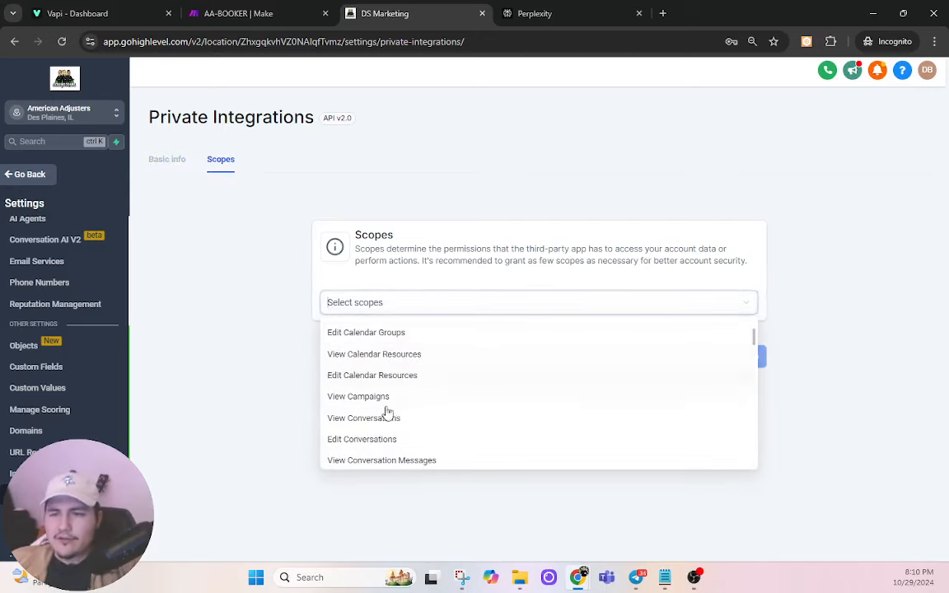
pyautogui.scroll(-10, 403, 416)
pyautogui.scroll(-3, 420, 391)
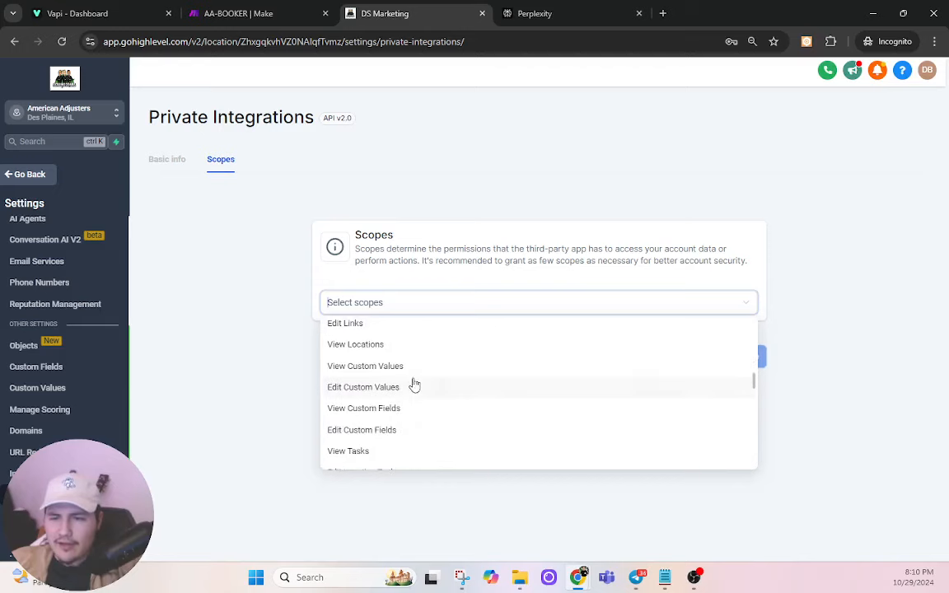
pyautogui.click(271, 365)
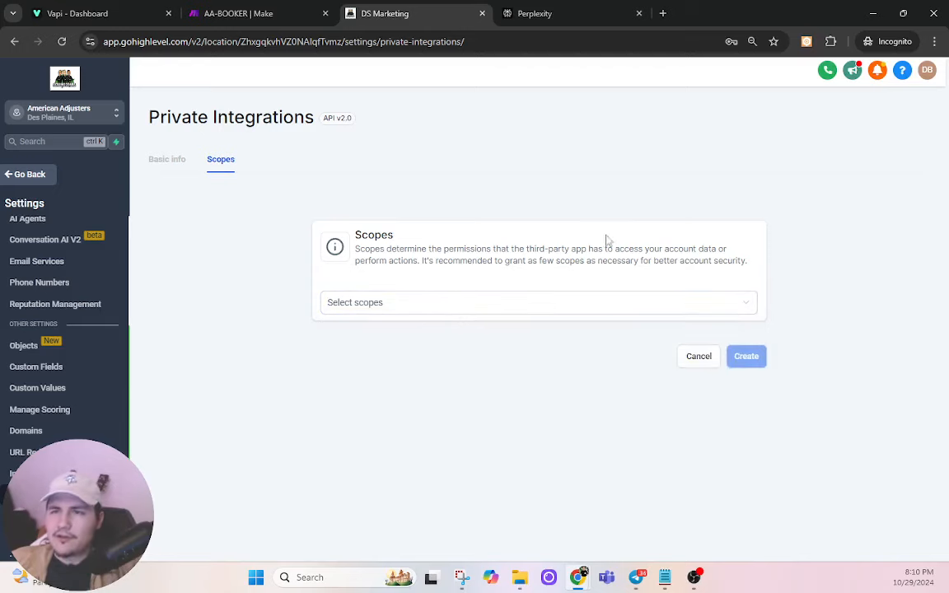
pyautogui.click(280, 11)
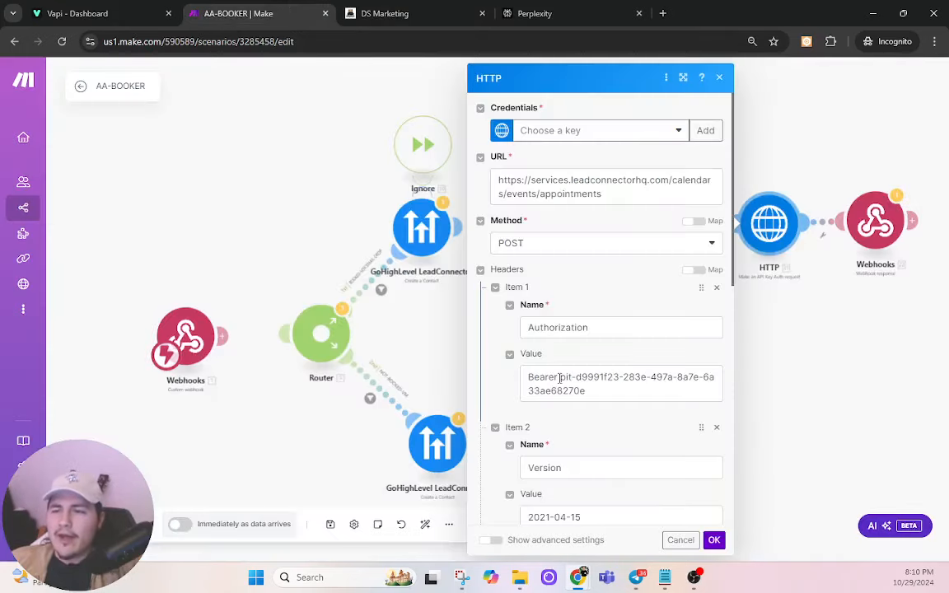
# Step: Review the request body's calendarId, locationId, title, Phone Call meeting type and assignedUserId values
pyautogui.scroll(-4, 585, 386)
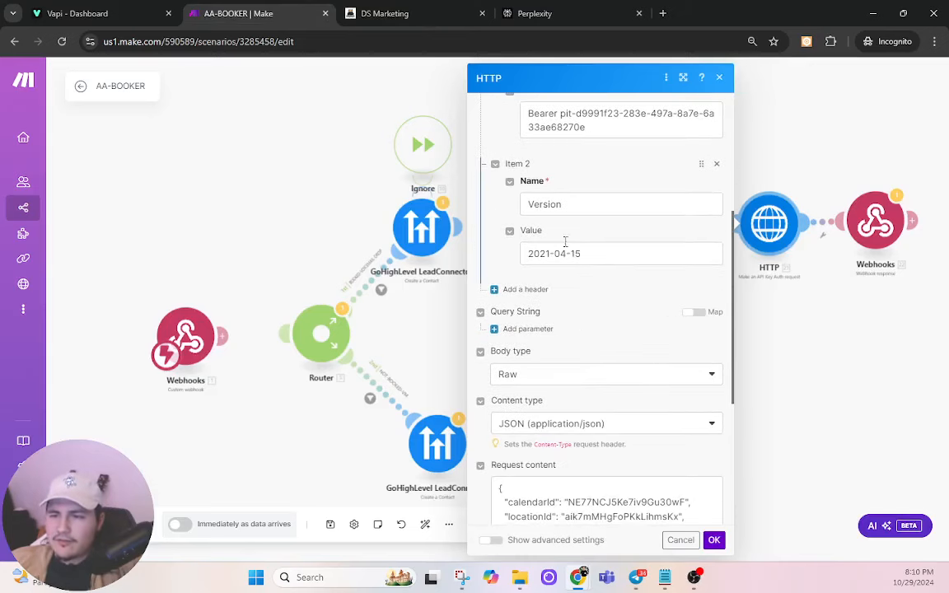
pyautogui.scroll(-5, 565, 241)
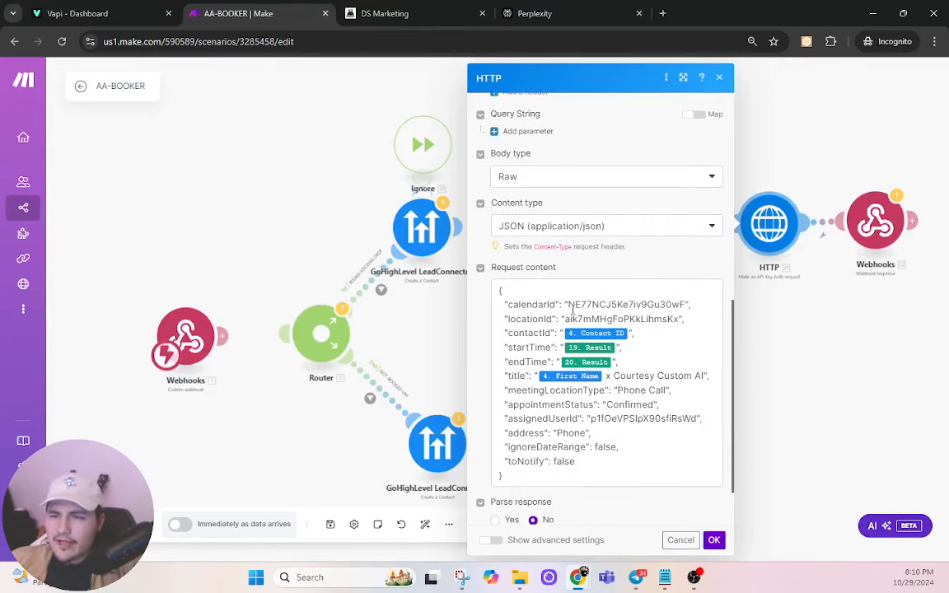
pyautogui.moveTo(568, 305); pyautogui.dragTo(685, 305)
pyautogui.moveTo(566, 319); pyautogui.dragTo(679, 318)
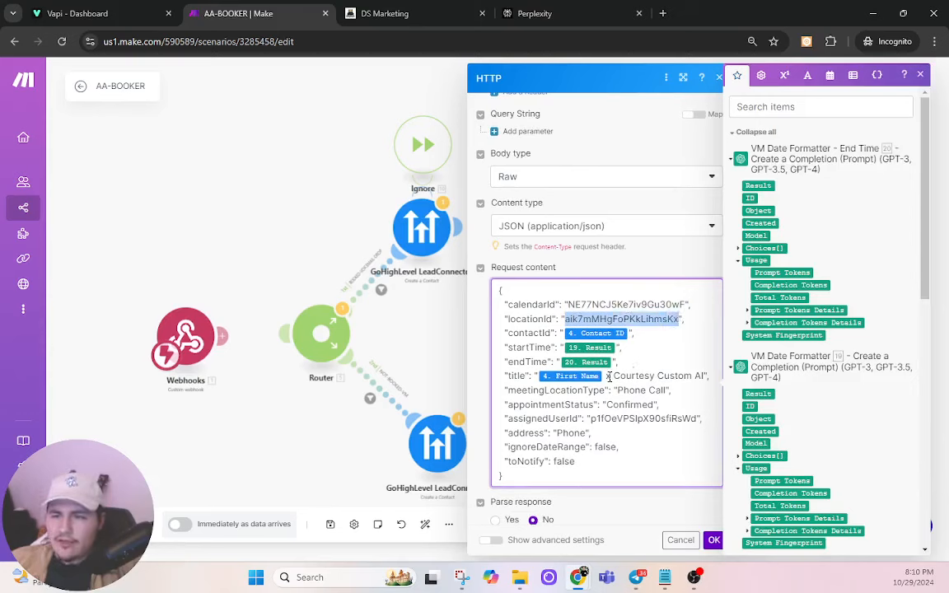
pyautogui.moveTo(706, 375); pyautogui.dragTo(505, 376)
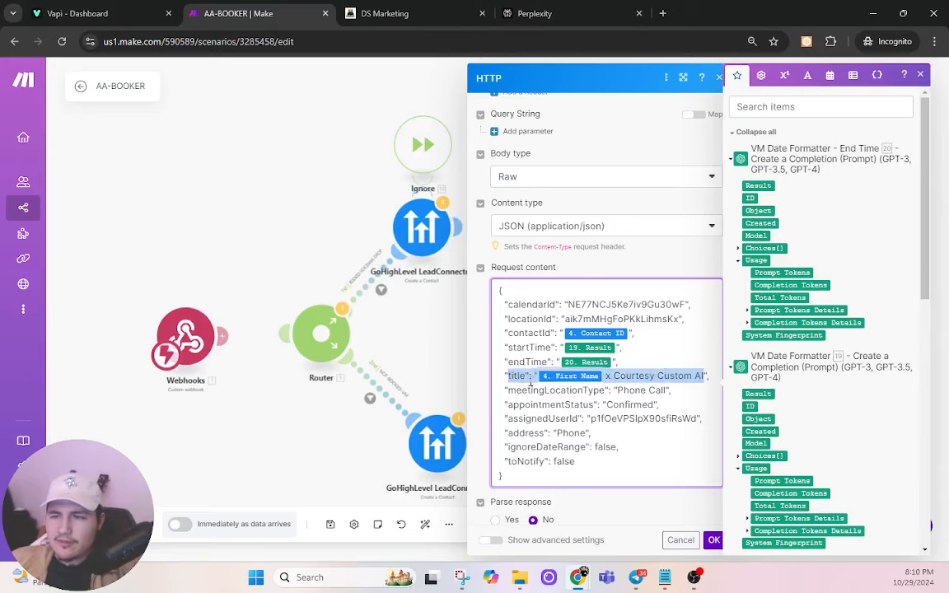
pyautogui.click(572, 402)
pyautogui.moveTo(616, 392); pyautogui.dragTo(671, 386)
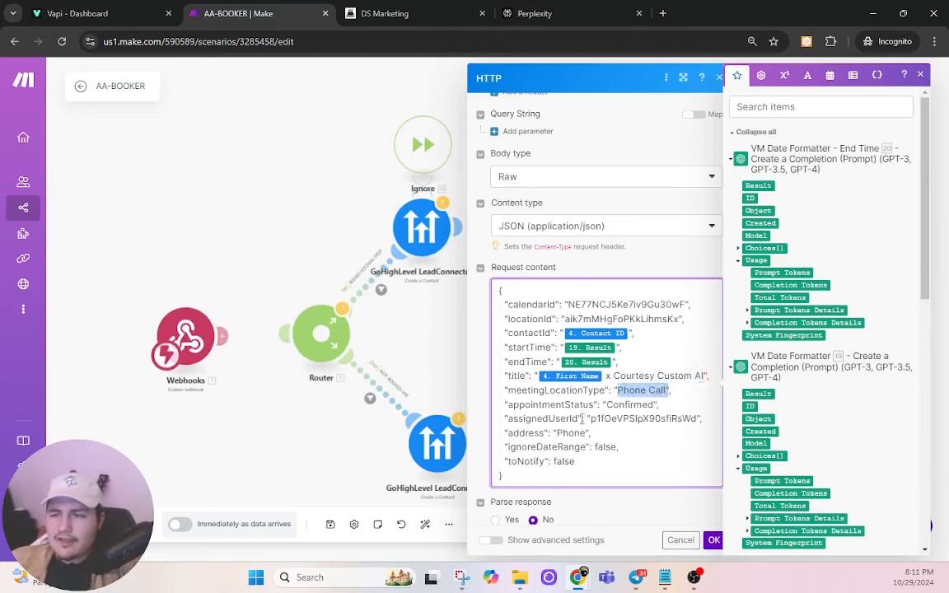
pyautogui.moveTo(590, 421); pyautogui.dragTo(699, 418)
pyautogui.click(385, 13)
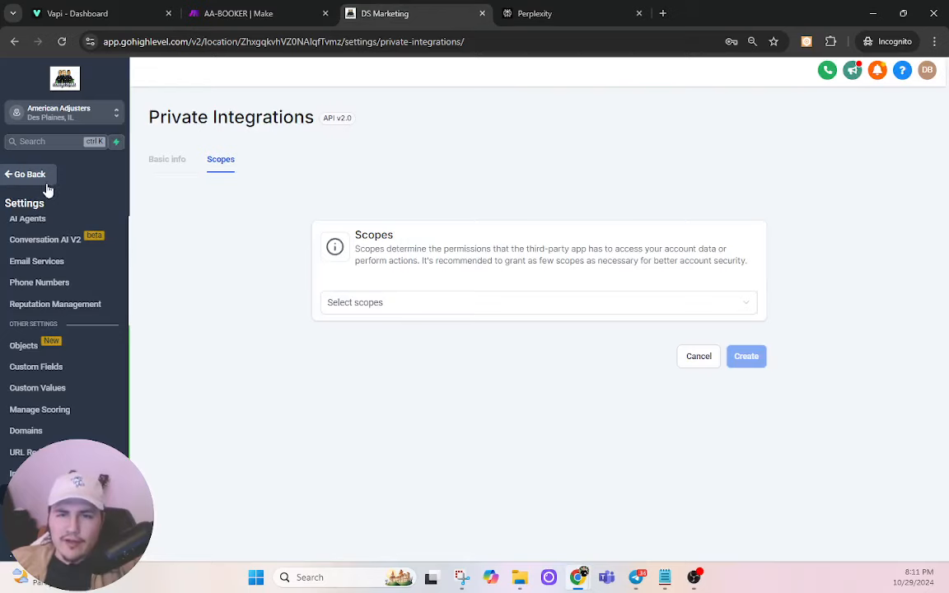
# Step: Find the calendar and location ID in GoHighLevel's Calendars and Business Profile settings
pyautogui.scroll(5, 47, 278)
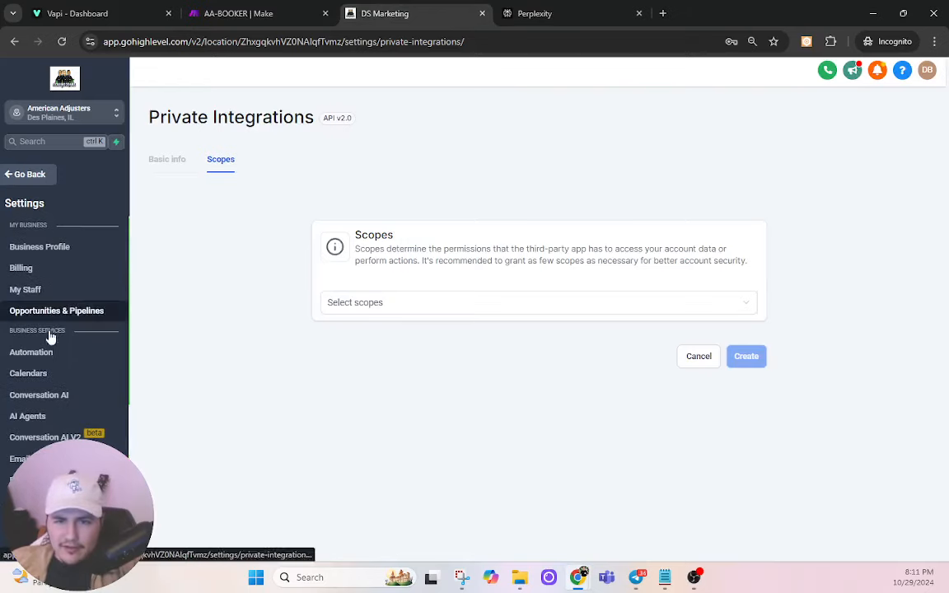
pyautogui.click(33, 376)
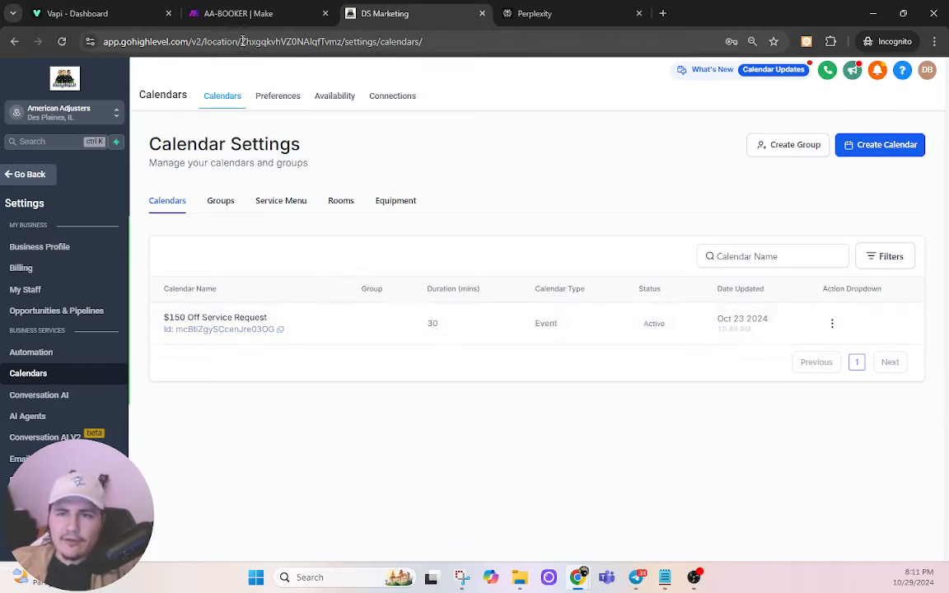
pyautogui.moveTo(243, 41); pyautogui.dragTo(371, 41)
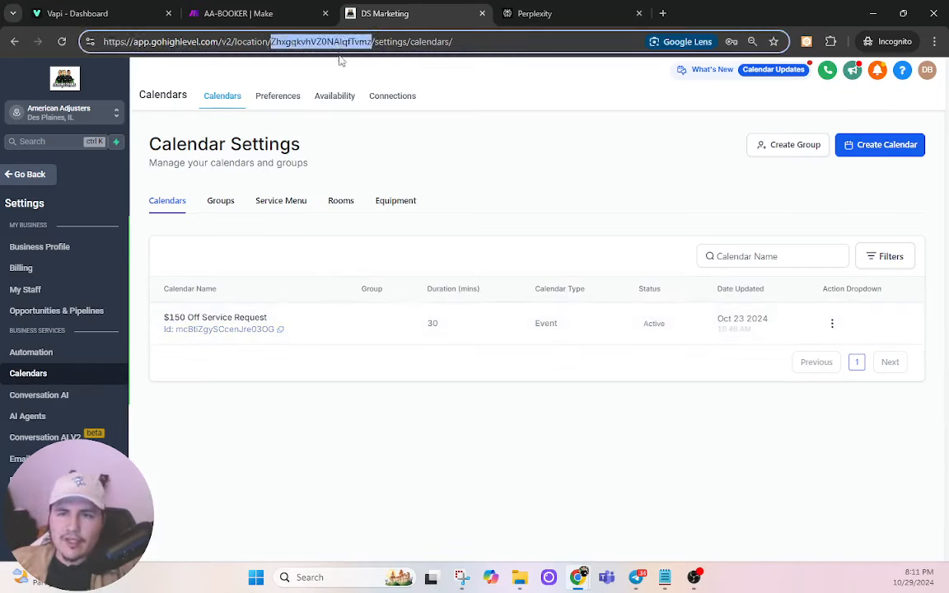
pyautogui.click(39, 250)
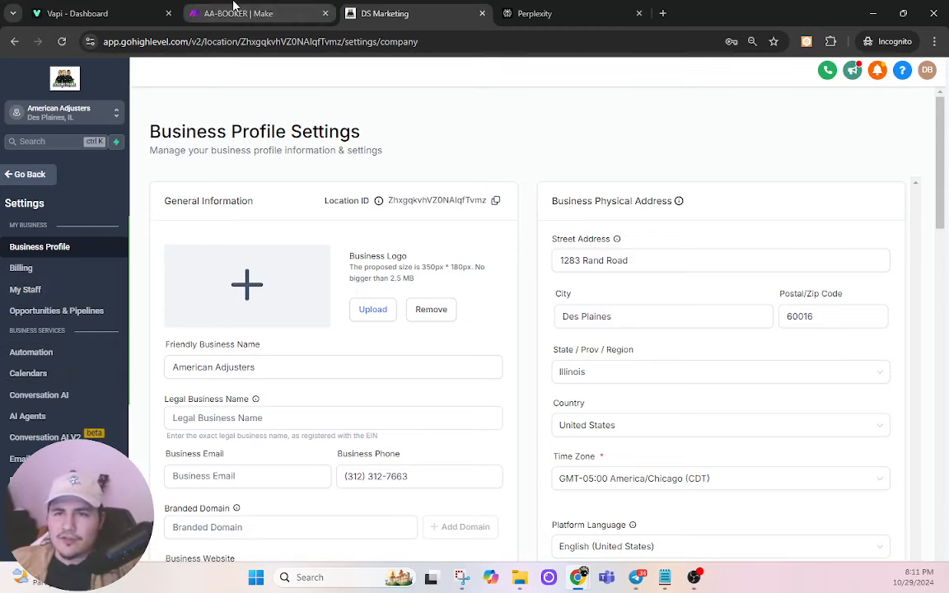
pyautogui.click(263, 12)
# Step: Confirm and close the HTTP module settings, then load scalingsquad.com in a new browser tab
pyautogui.click(715, 540)
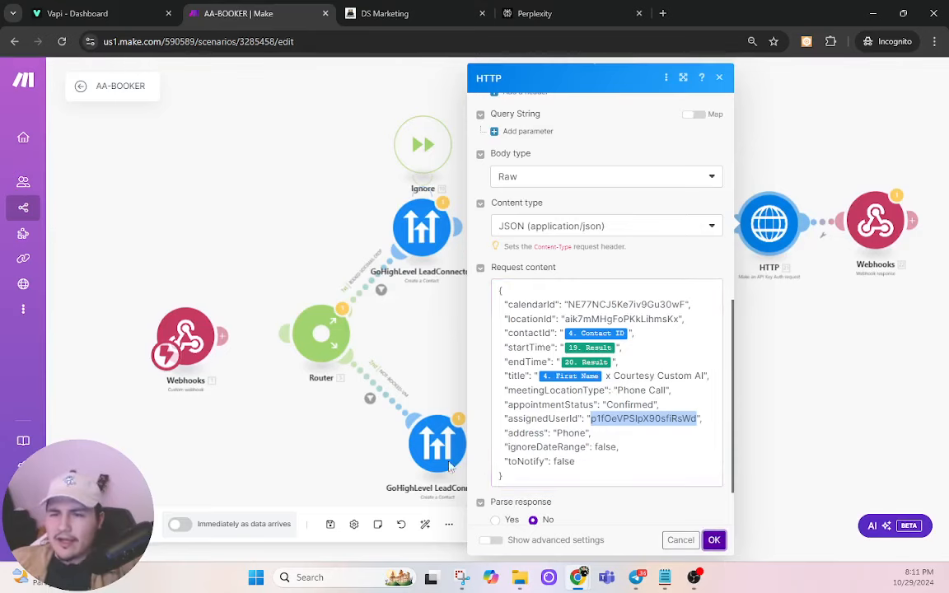
pyautogui.click(717, 79)
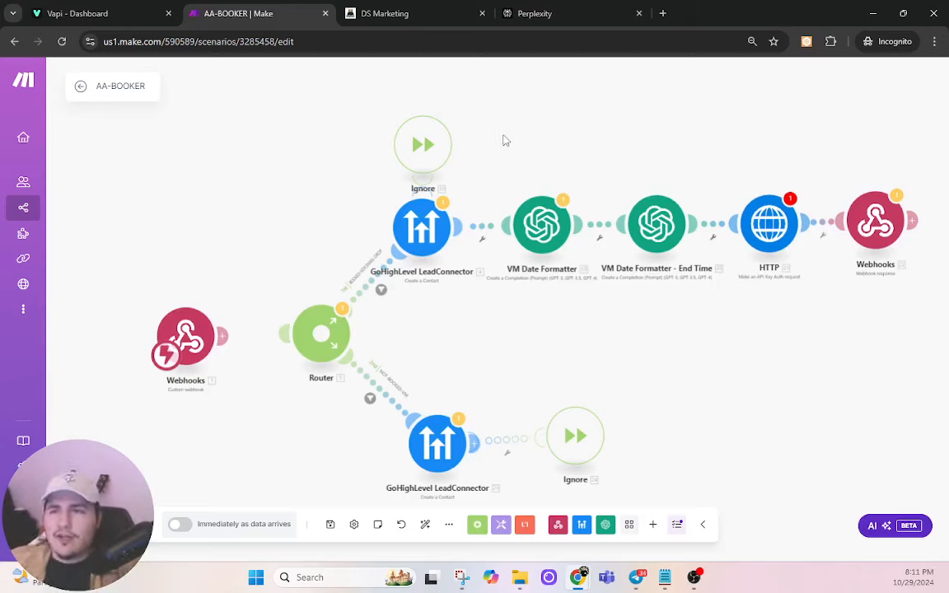
pyautogui.click(662, 13)
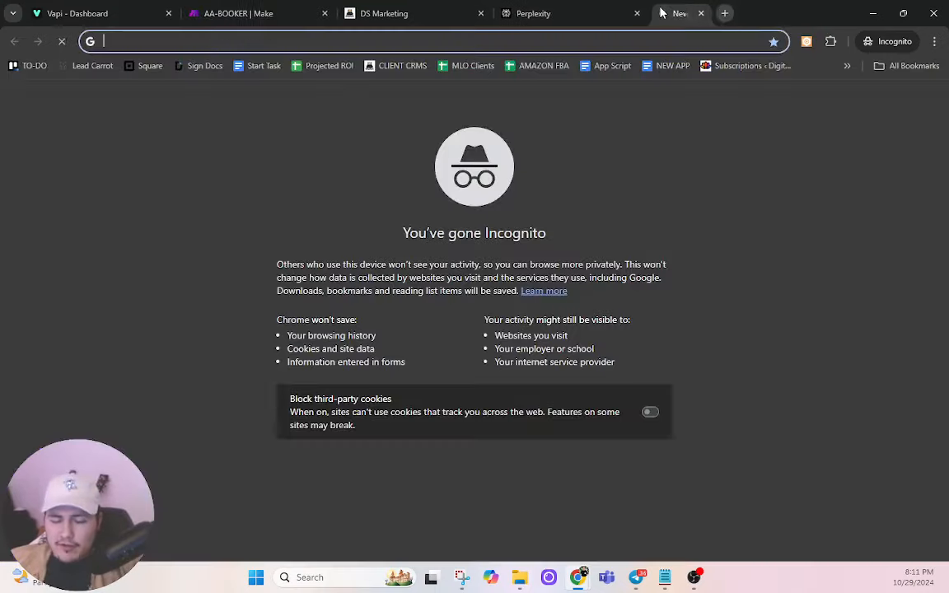
pyautogui.write('scal;')
pyautogui.press('BackSpace')
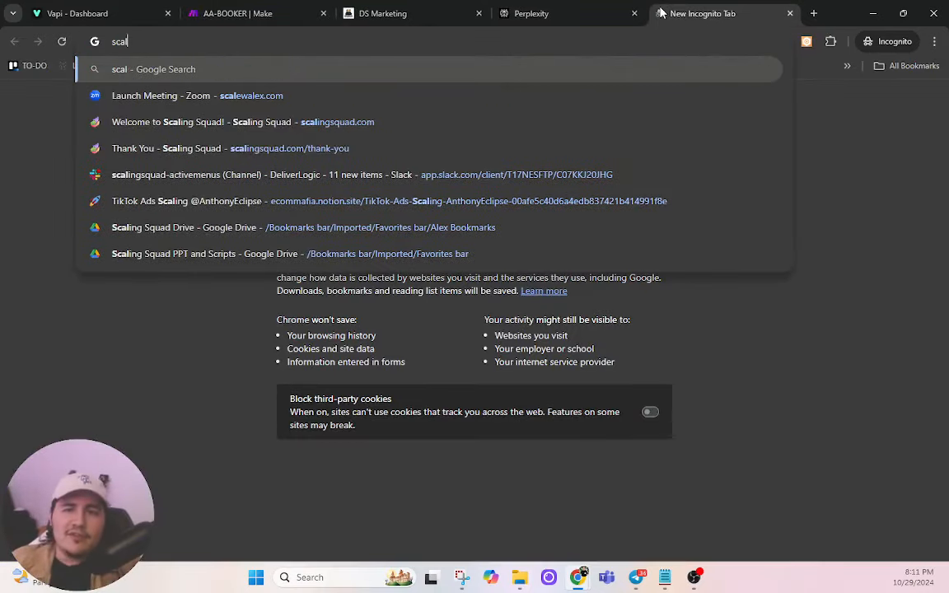
pyautogui.write('ing')
pyautogui.press('Return')
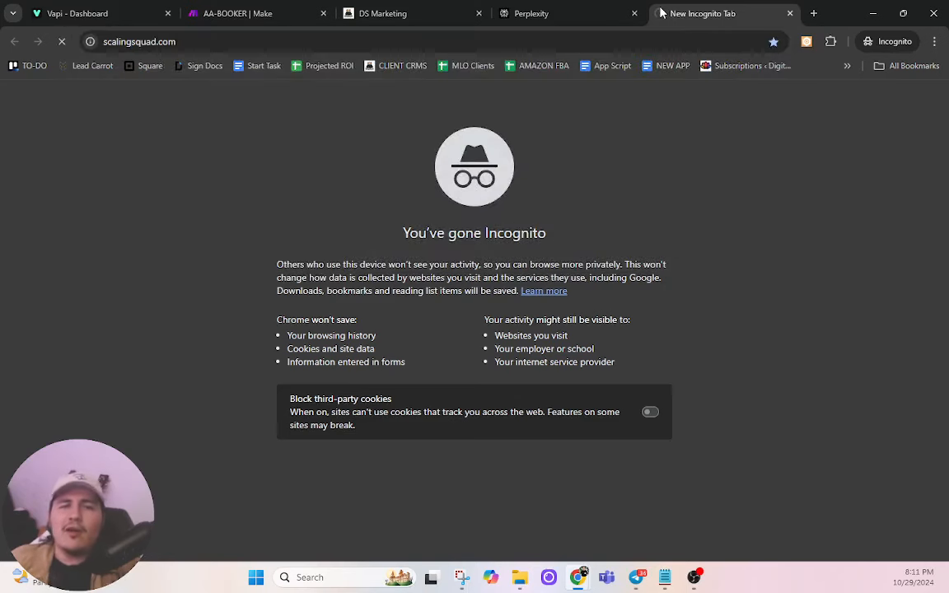